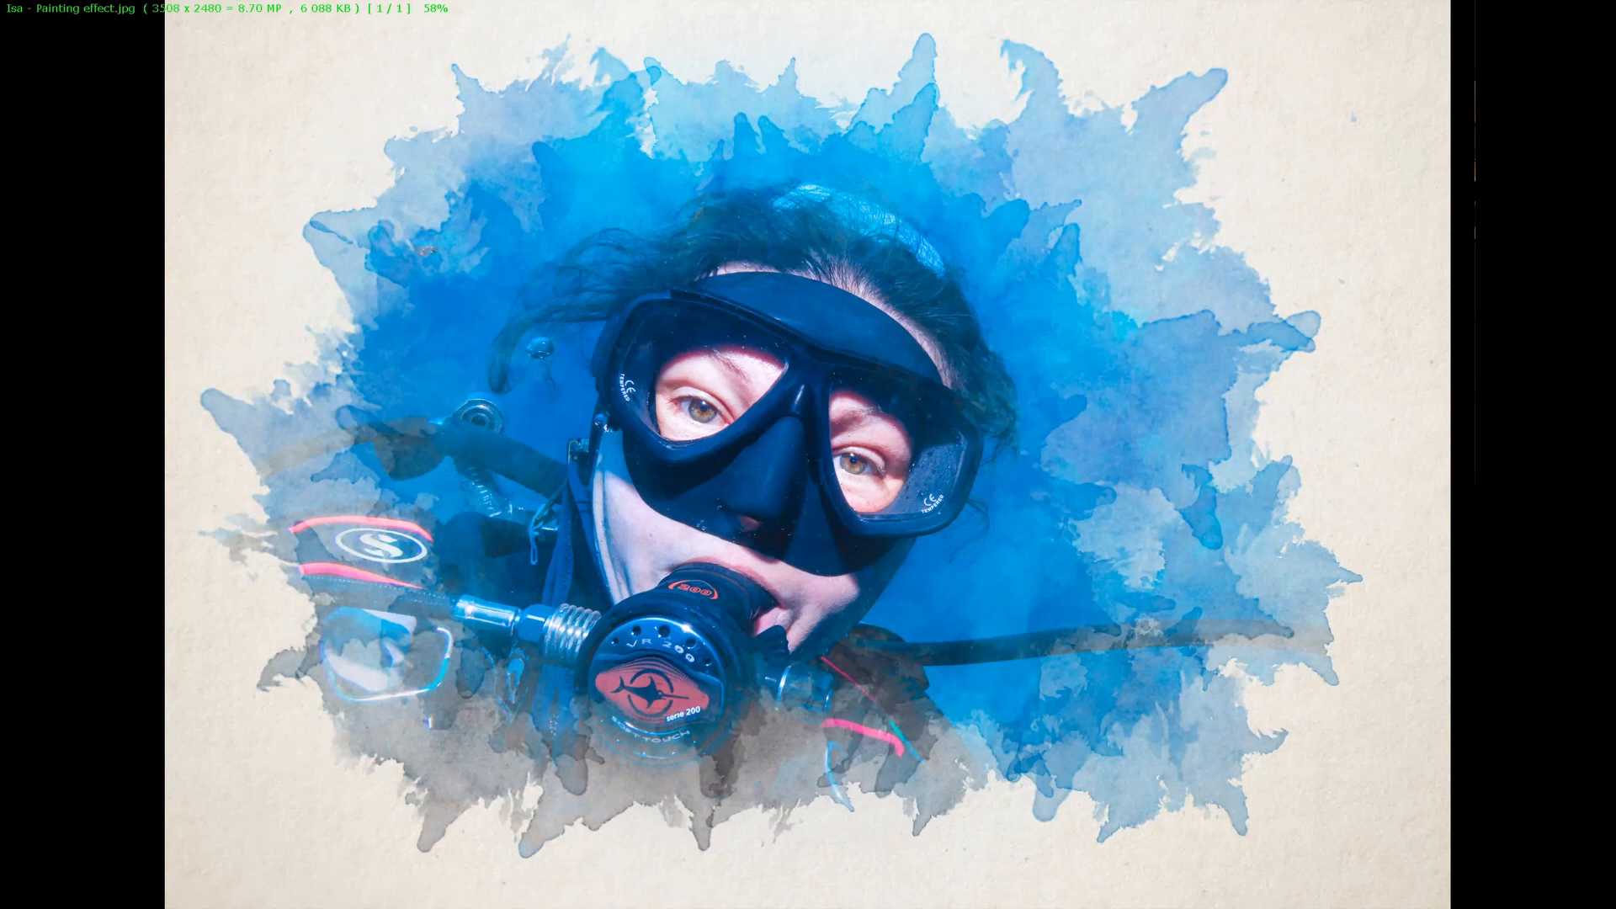
- Close the finished image preview and review the paper texture, Texture 1 and Watercolor brush files in the Painting Effect folder
{"action": "key", "text": "Escape"}
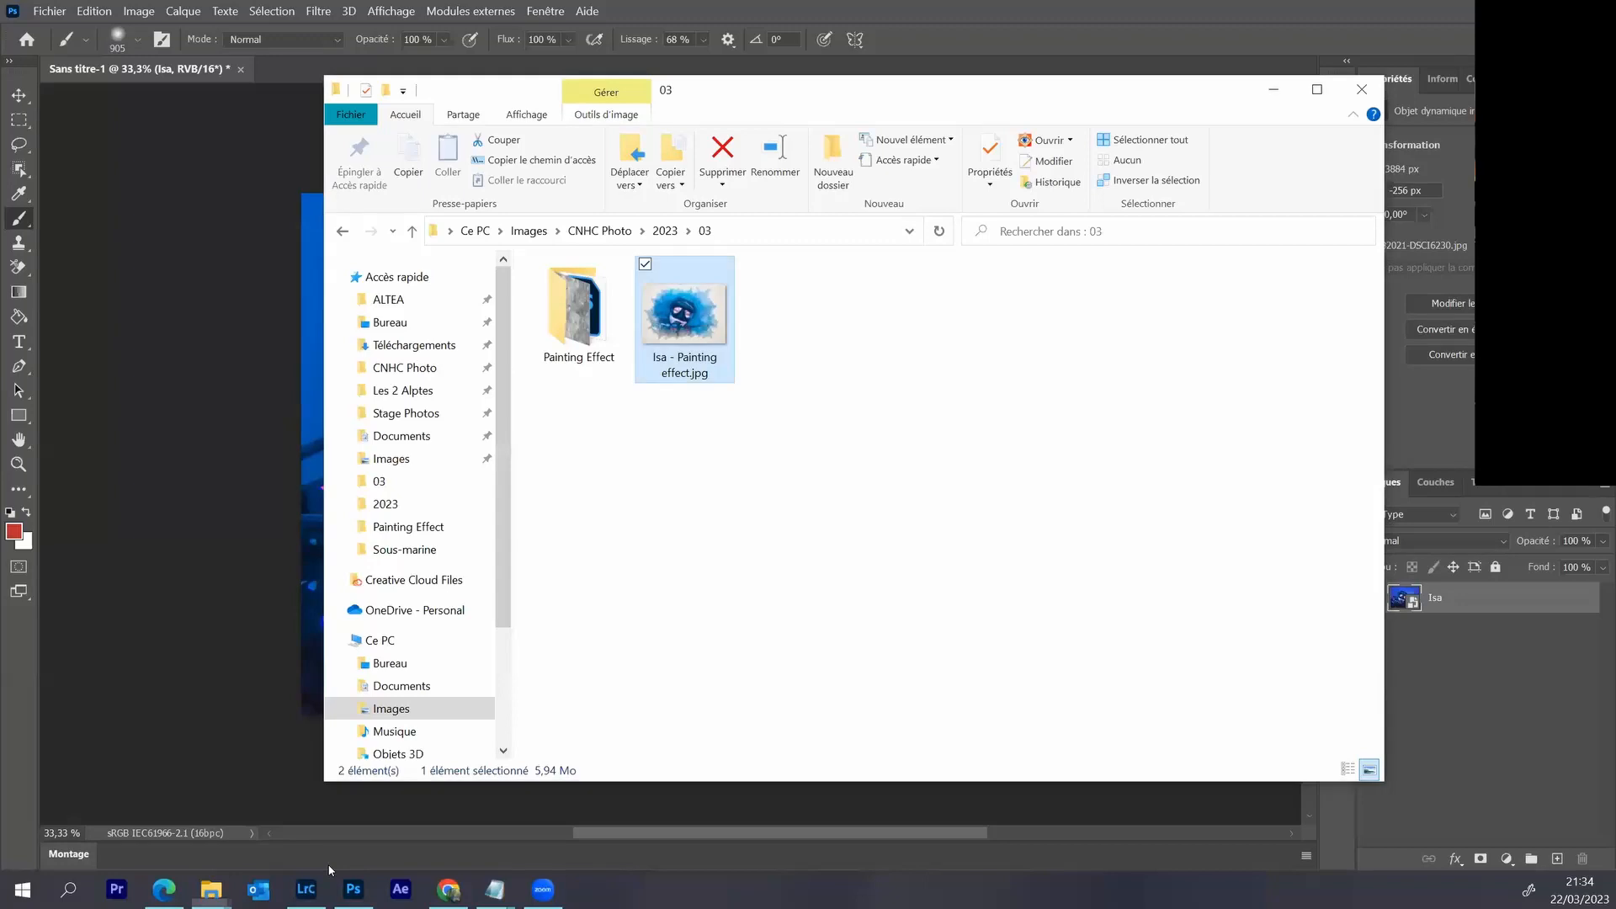
{"action": "double_click", "coordinate": [555, 340]}
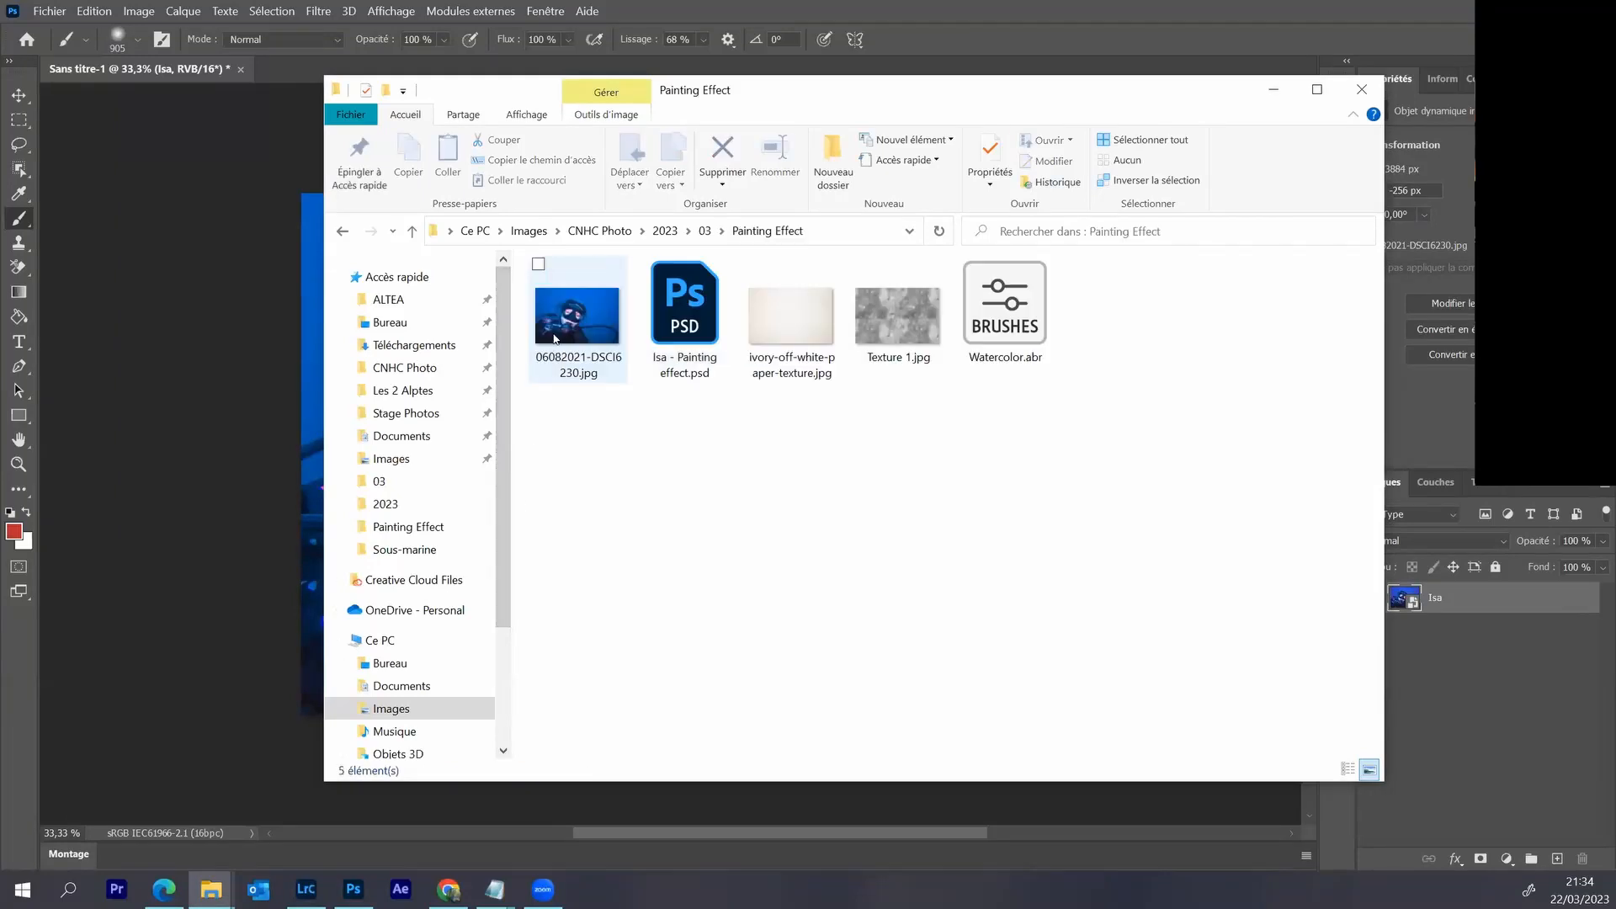
{"action": "left_click", "coordinate": [792, 339]}
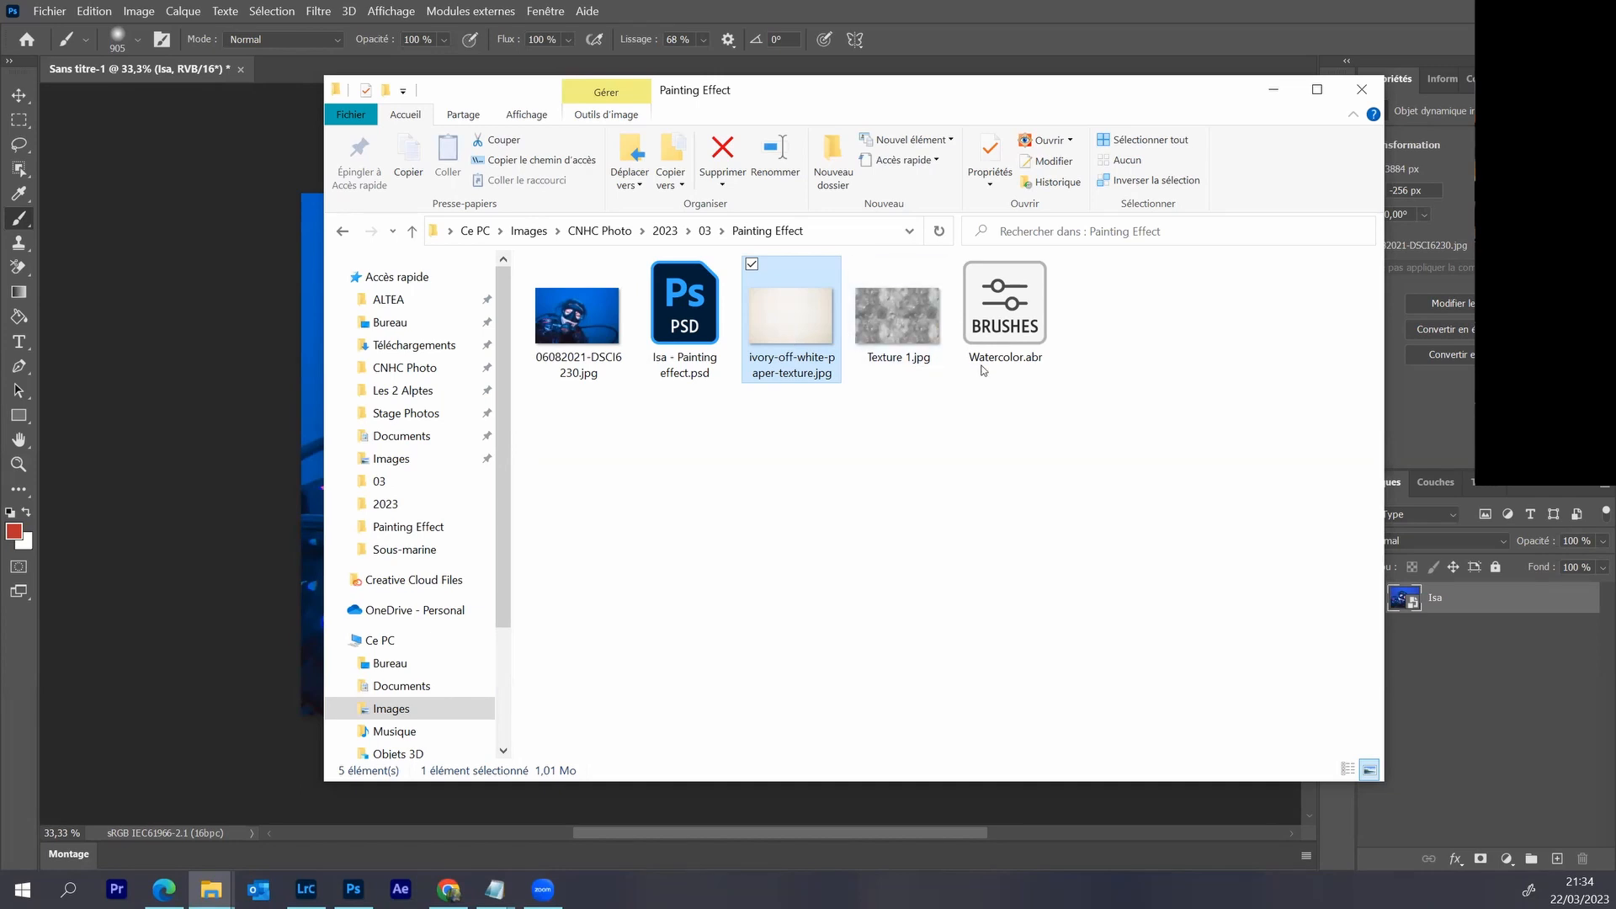
{"action": "left_click", "coordinate": [927, 340]}
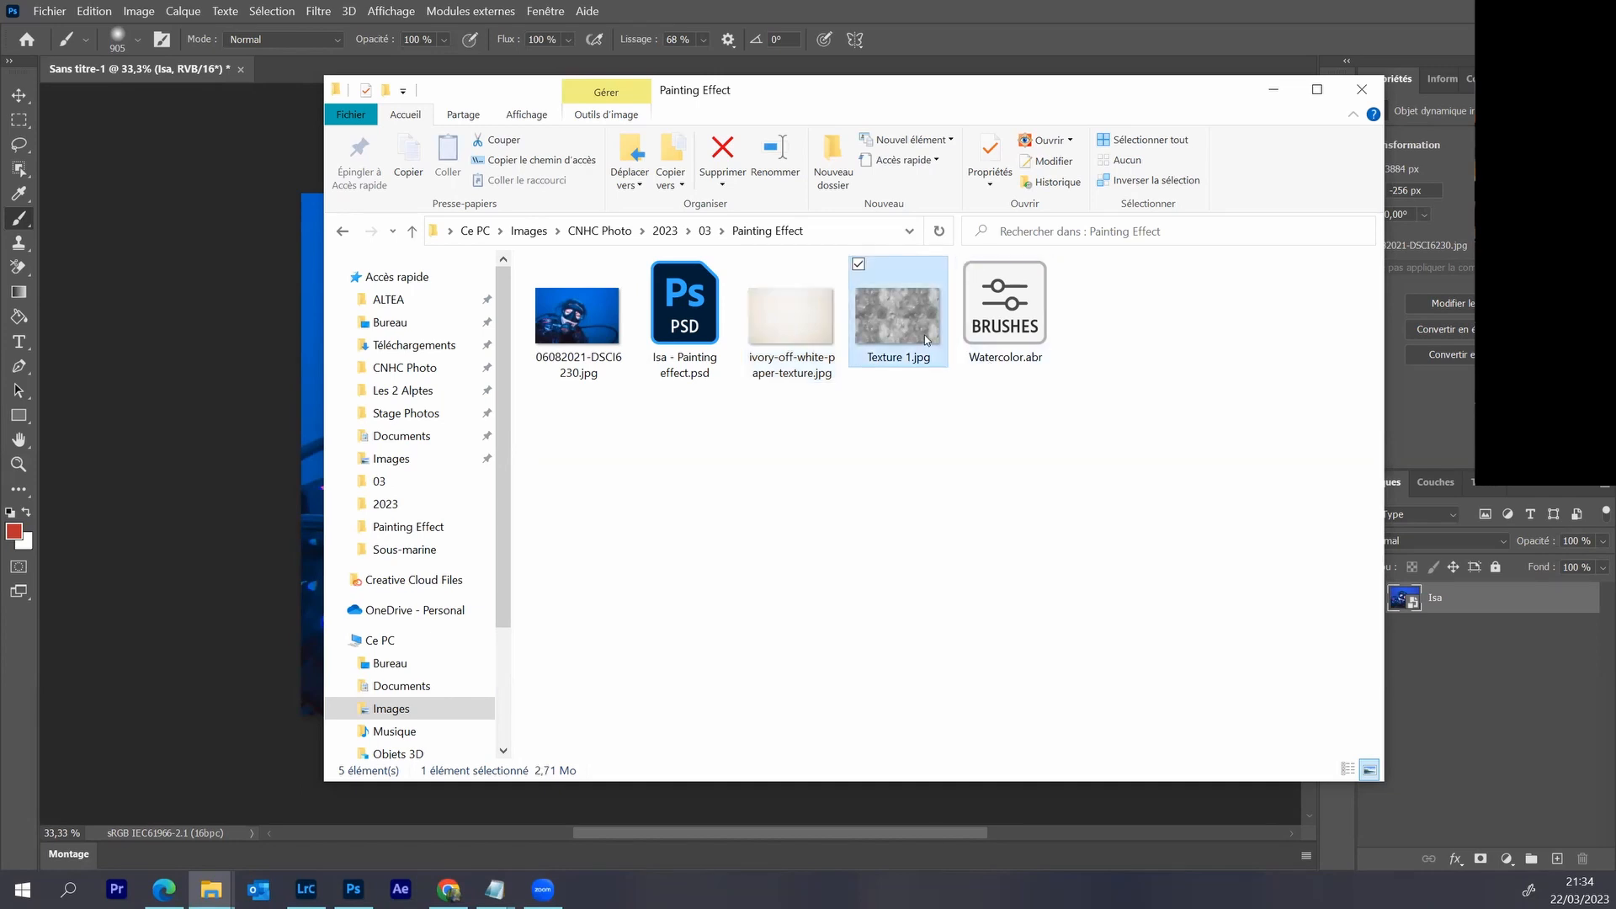
{"action": "left_click", "coordinate": [1022, 338]}
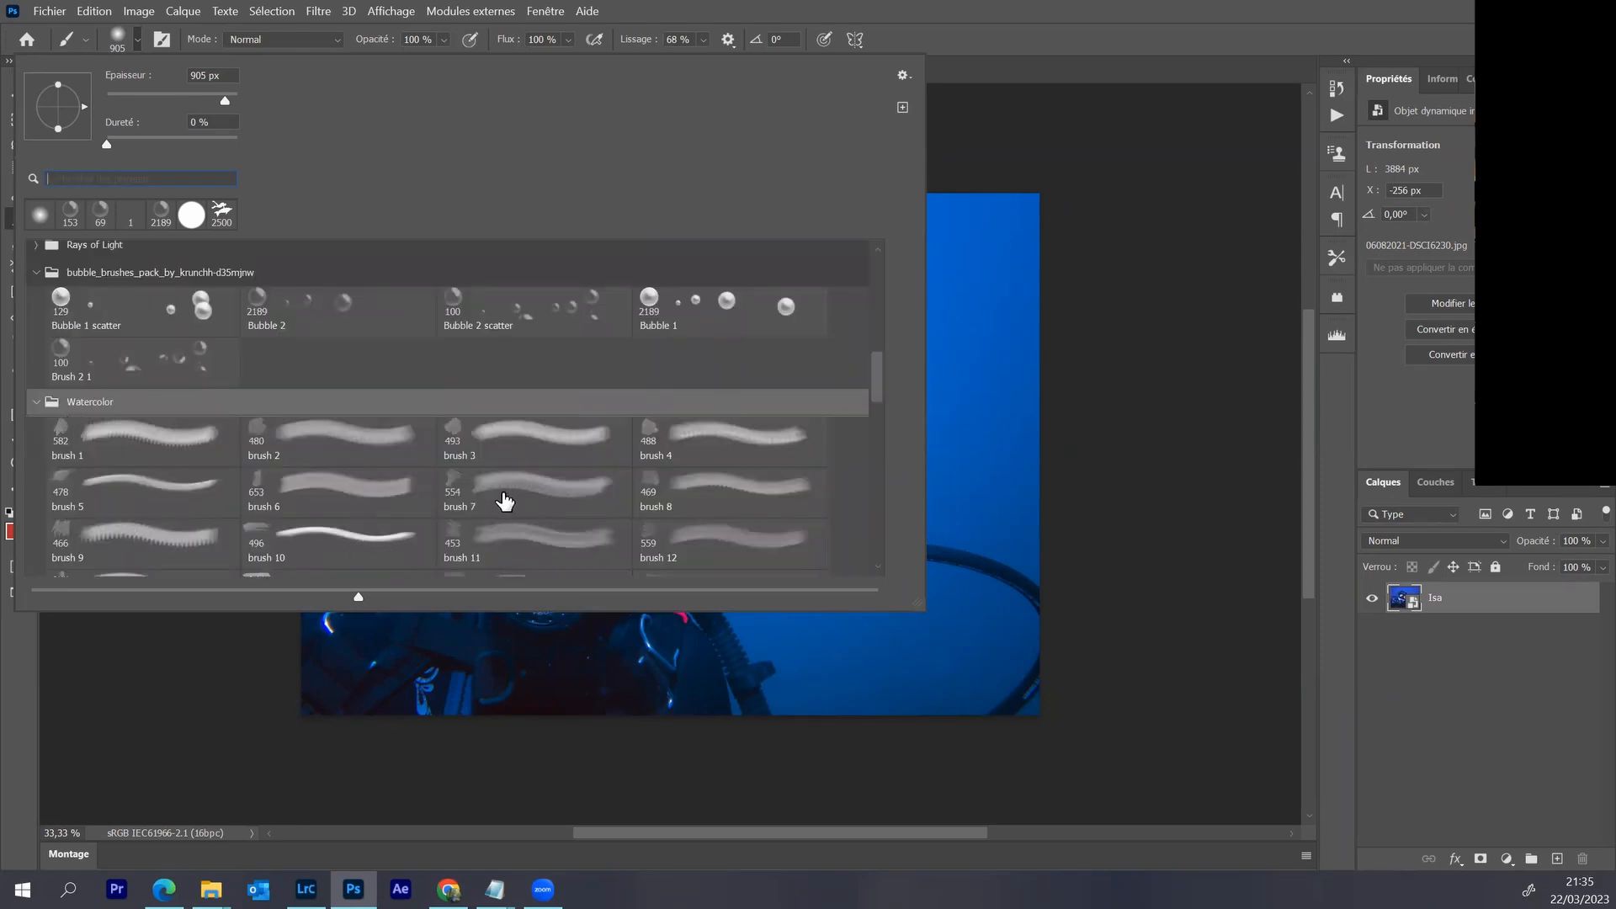
- Place ivory-off-white-paper-texture.jpg as an embedded image above the Isa layer
{"action": "left_click", "coordinate": [1540, 614]}
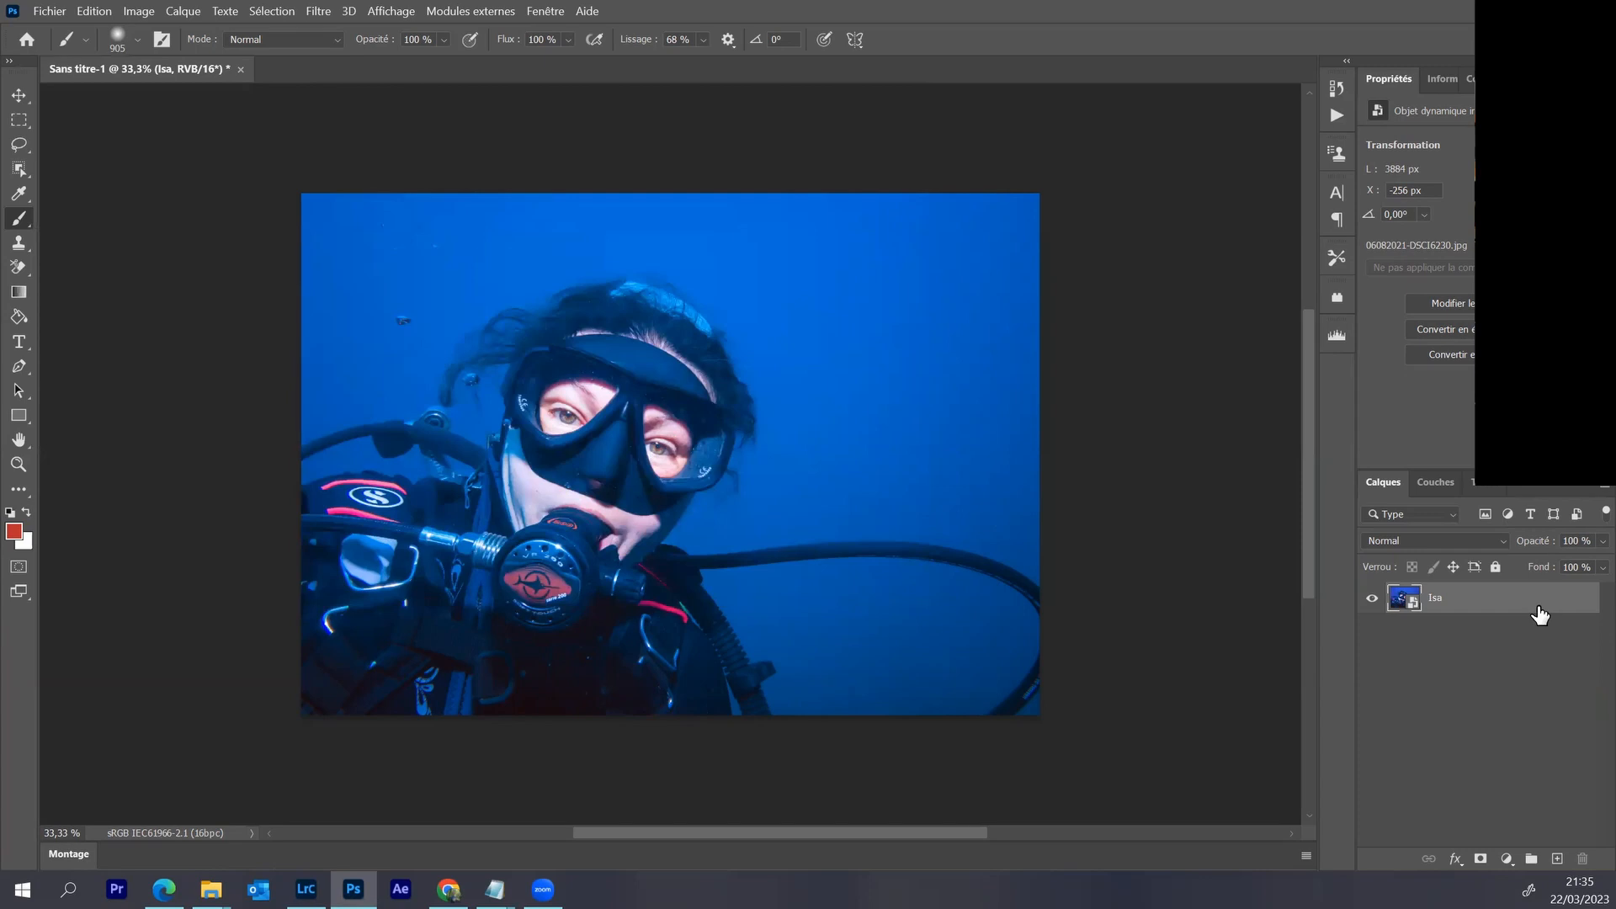
{"action": "left_click", "coordinate": [59, 12]}
{"action": "left_click", "coordinate": [60, 390]}
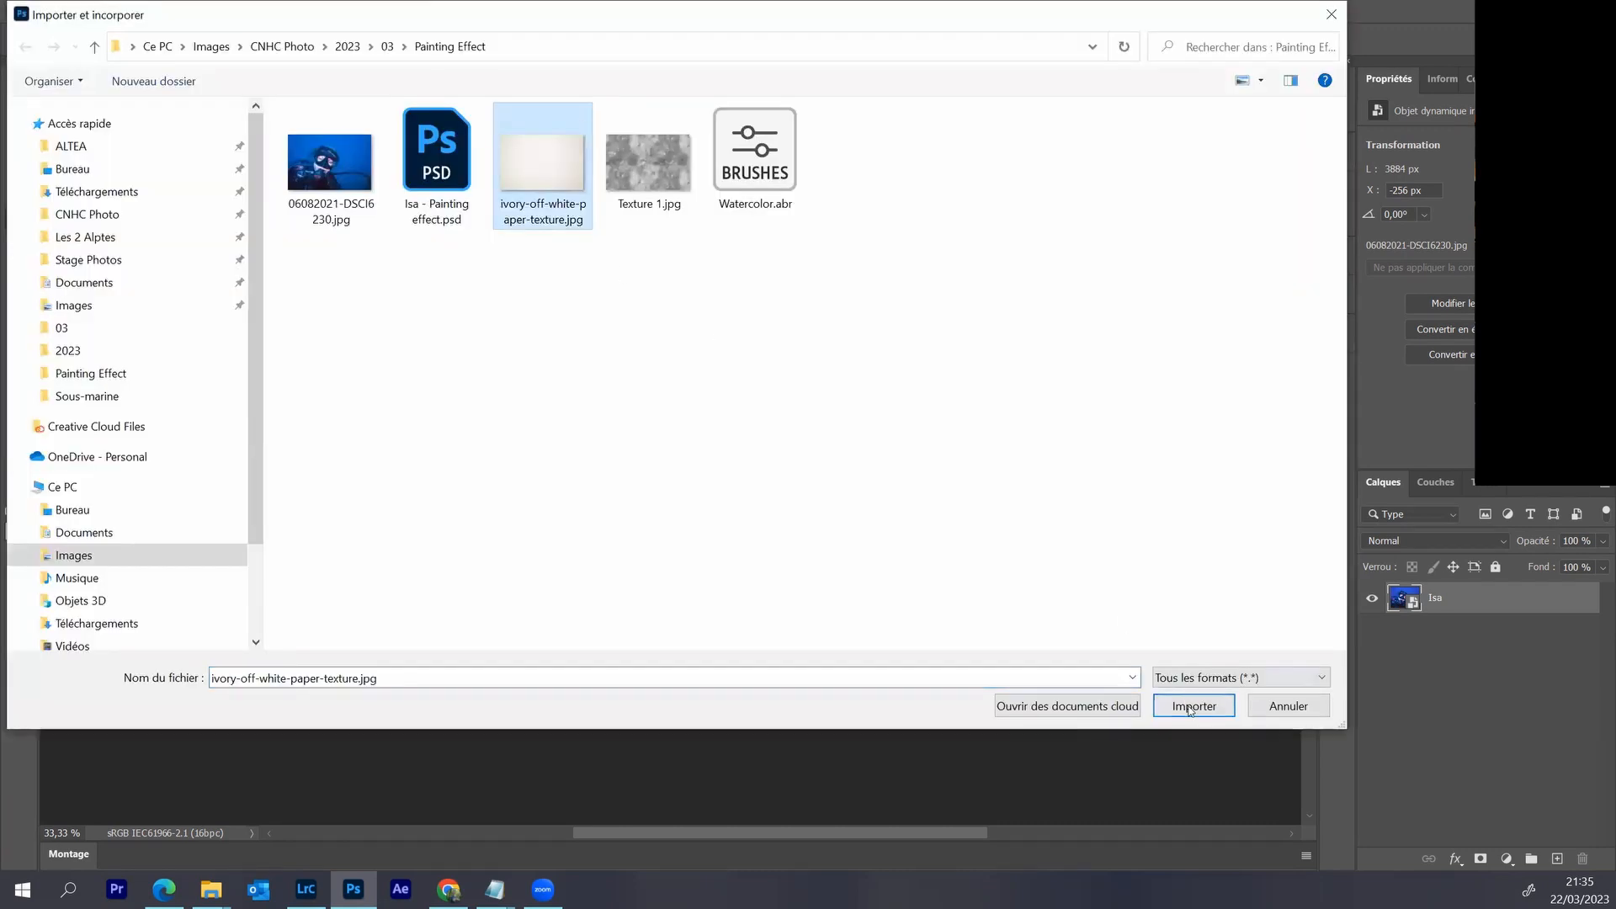
{"action": "left_click", "coordinate": [1190, 707]}
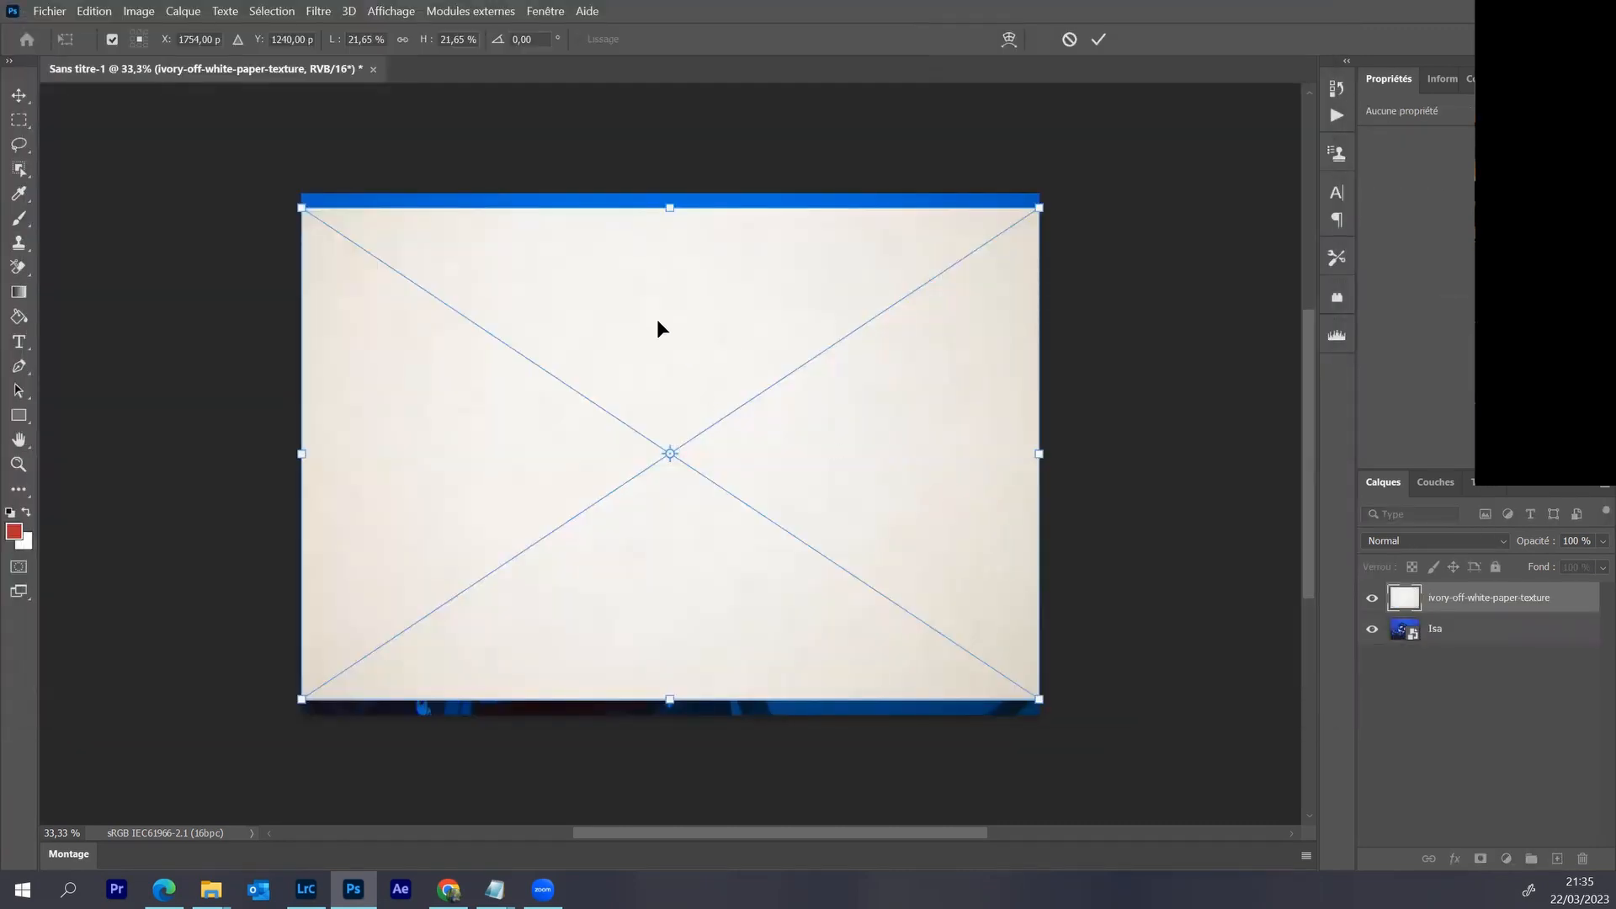
- Align the paper texture with the canvas's top edge and enlarge it to about 23% so it covers the whole canvas
{"action": "mouse_move", "coordinate": [658, 321]}
{"action": "left_mouse_down"}
{"action": "mouse_move", "coordinate": [658, 307]}
{"action": "mouse_move", "coordinate": [674, 320]}
{"action": "mouse_move", "coordinate": [657, 306]}
{"action": "left_mouse_up"}
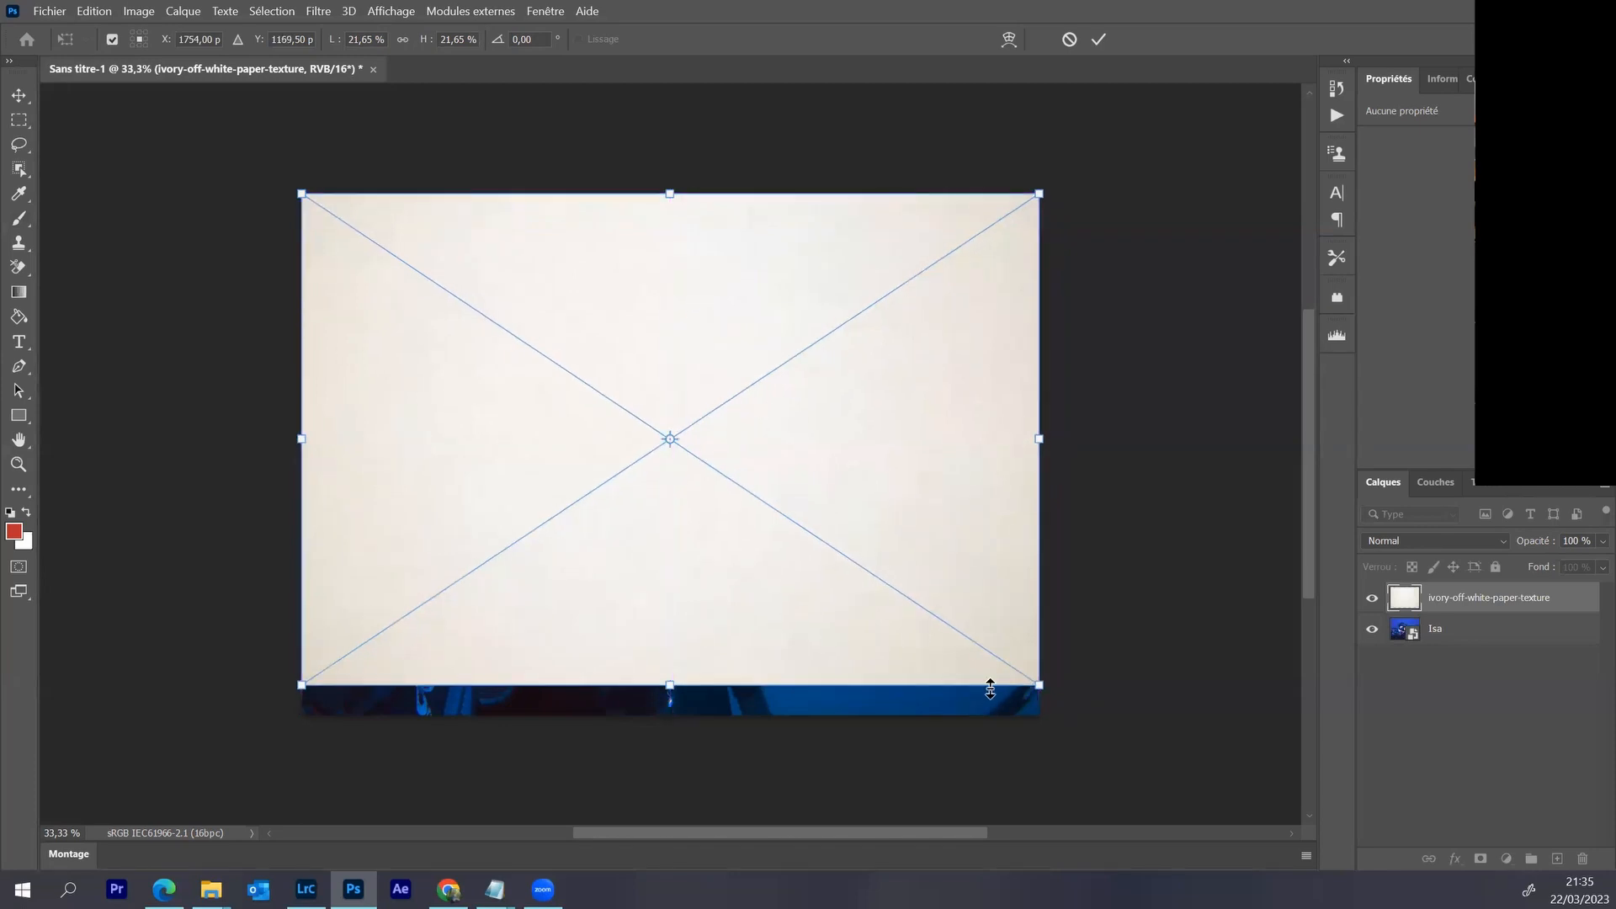
{"action": "left_click_drag", "start_coordinate": [1037, 685], "coordinate": [1069, 730]}
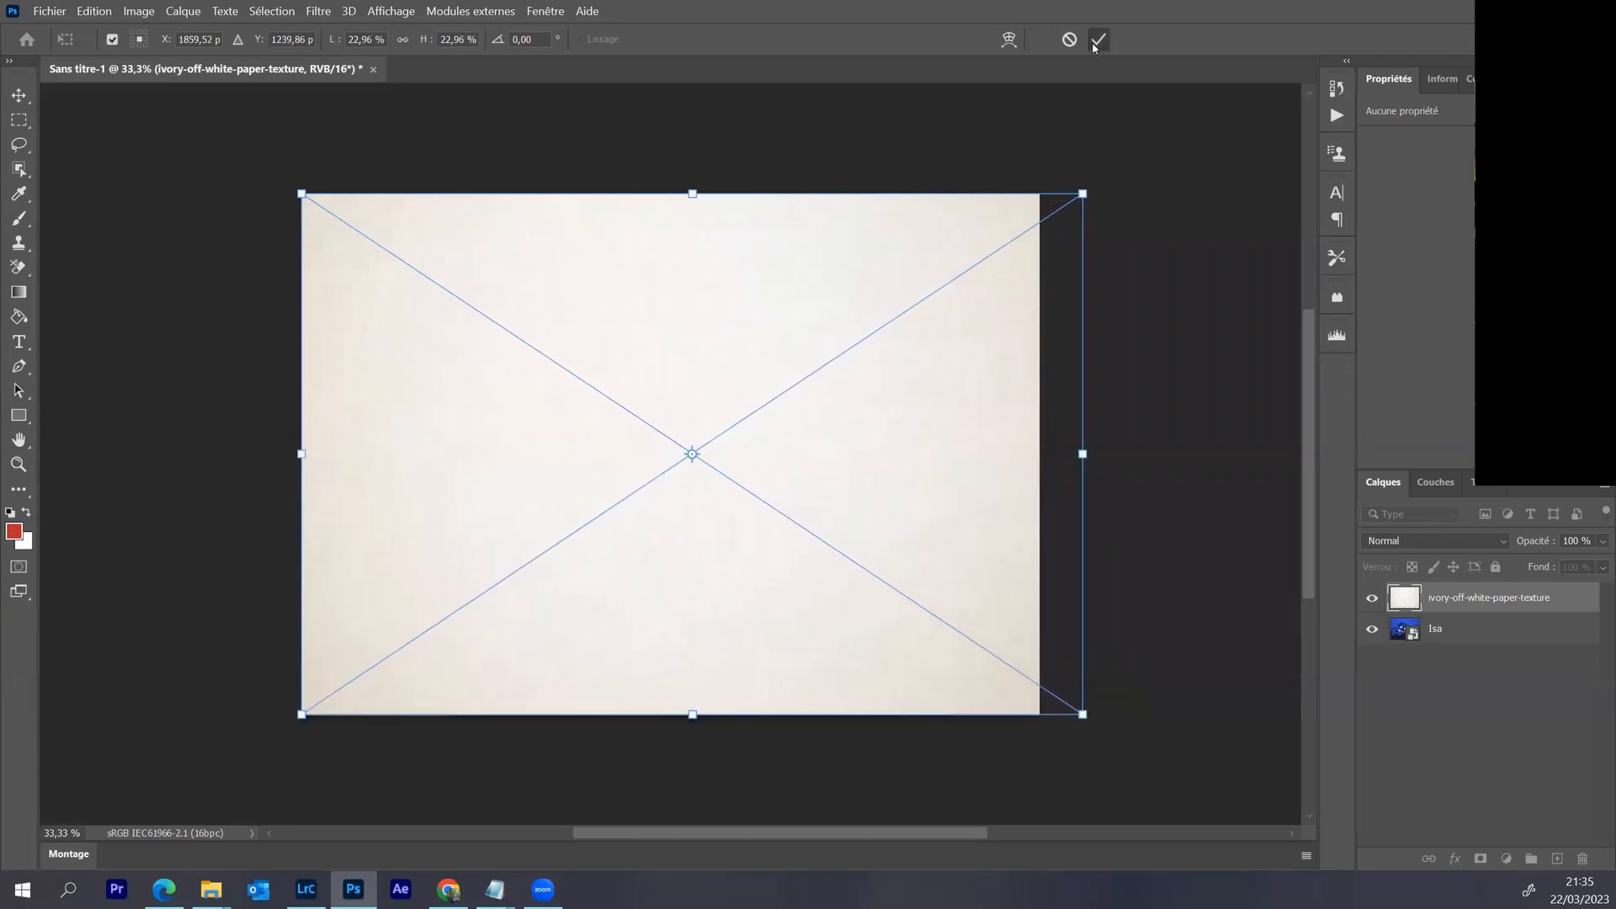
{"action": "left_click", "coordinate": [1096, 41]}
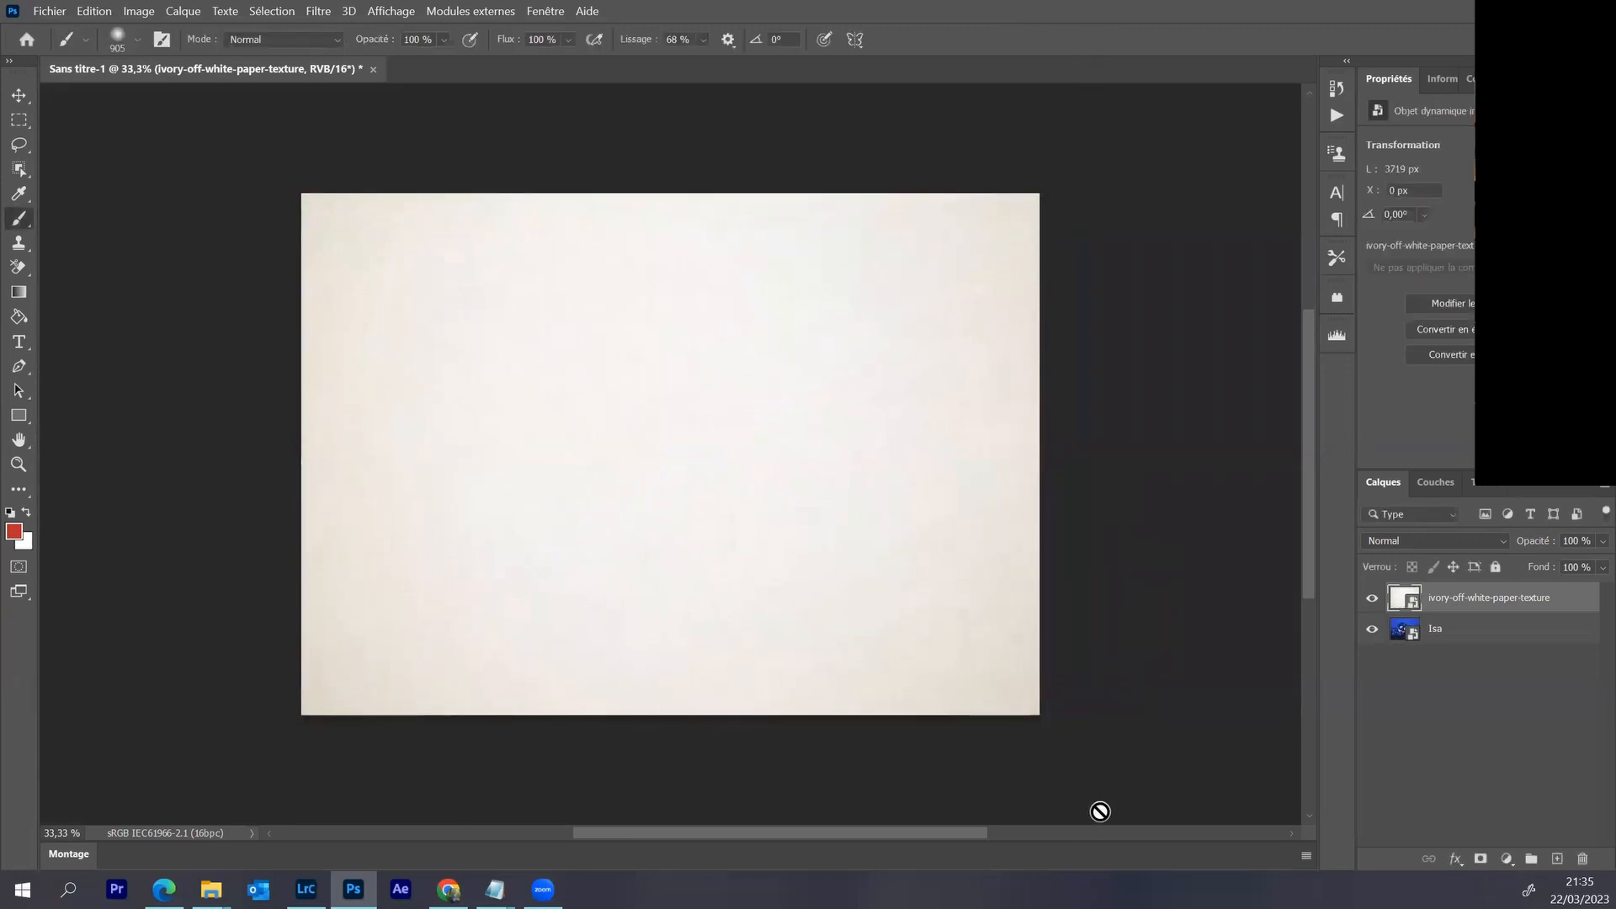
- Hide the paper texture layer and place Texture 1.jpg as an embedded image directly above the Isa layer
{"action": "left_click", "coordinate": [1372, 600]}
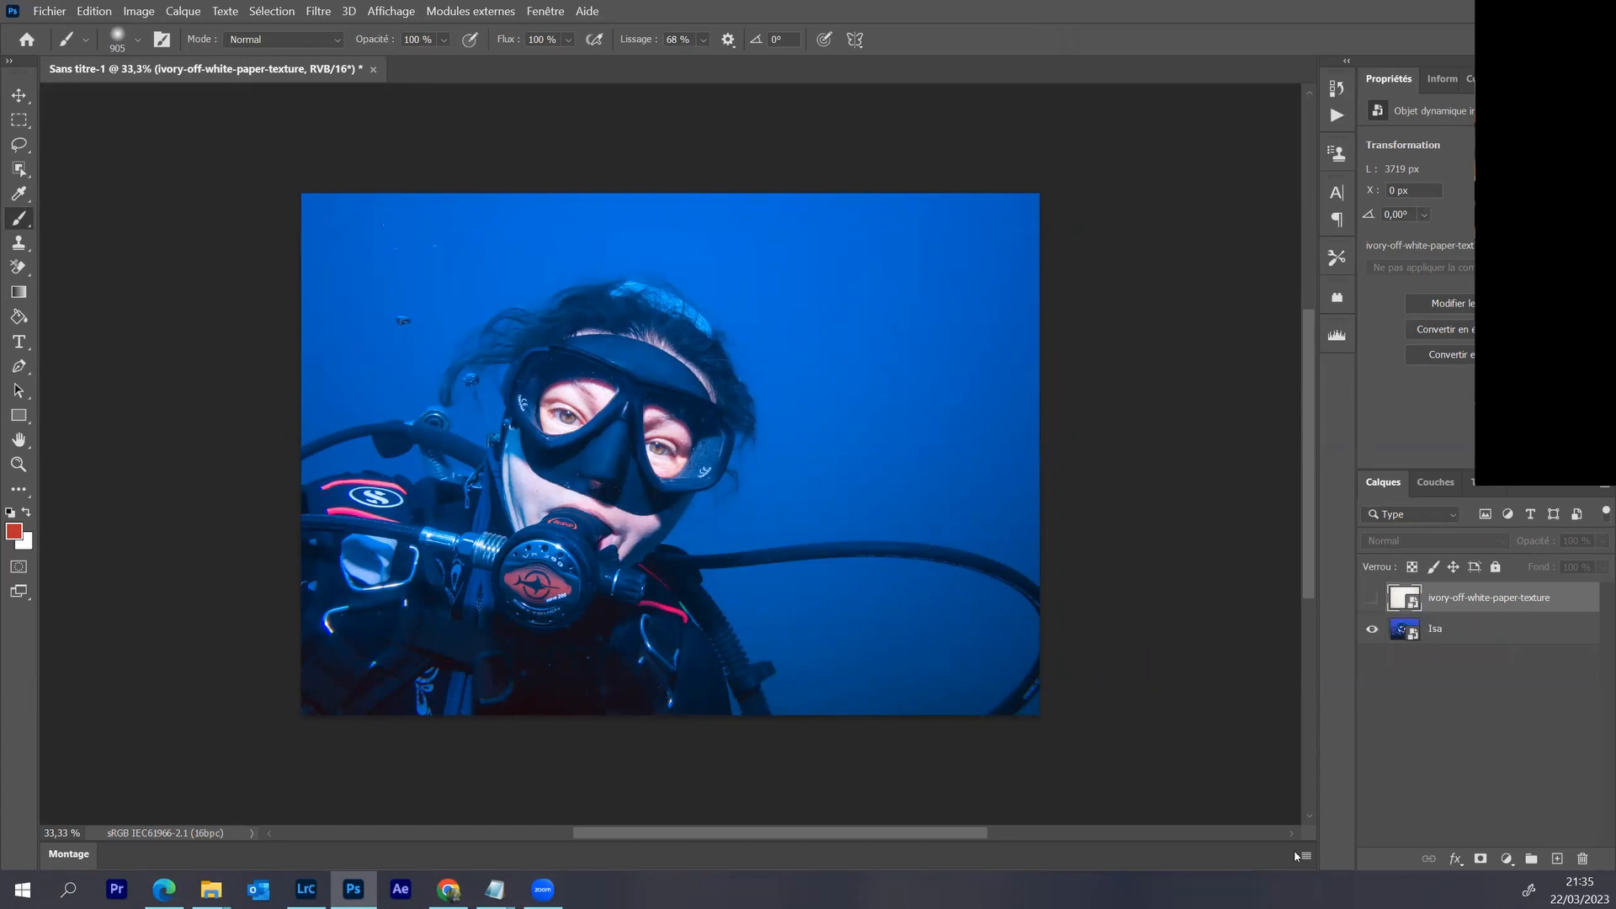
{"action": "left_click", "coordinate": [1507, 642]}
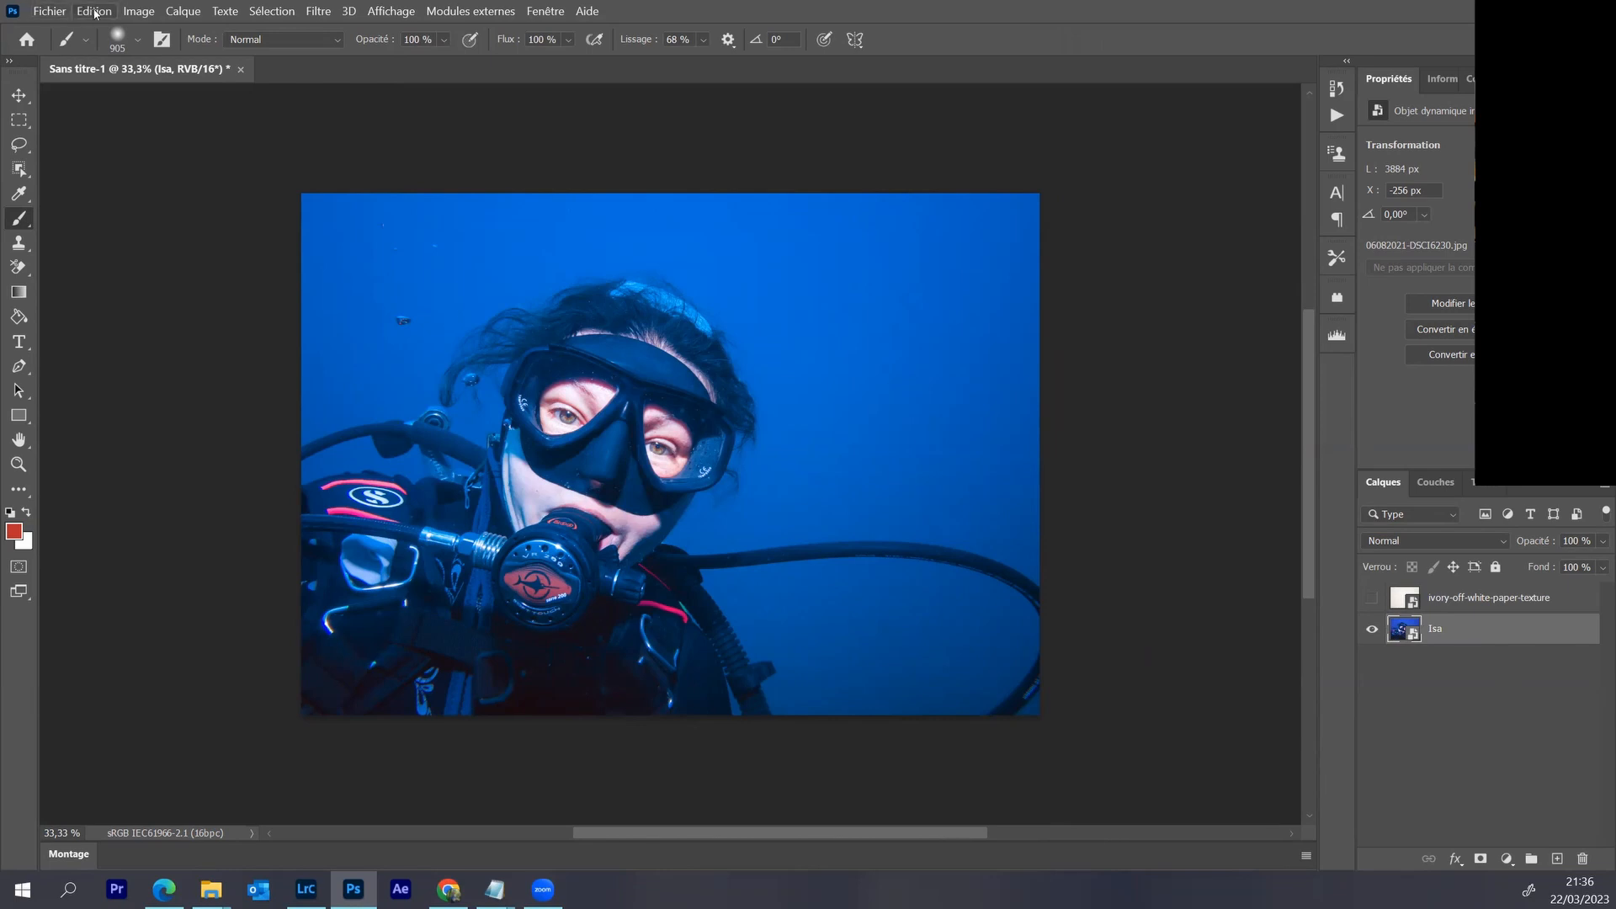
{"action": "left_click", "coordinate": [56, 13]}
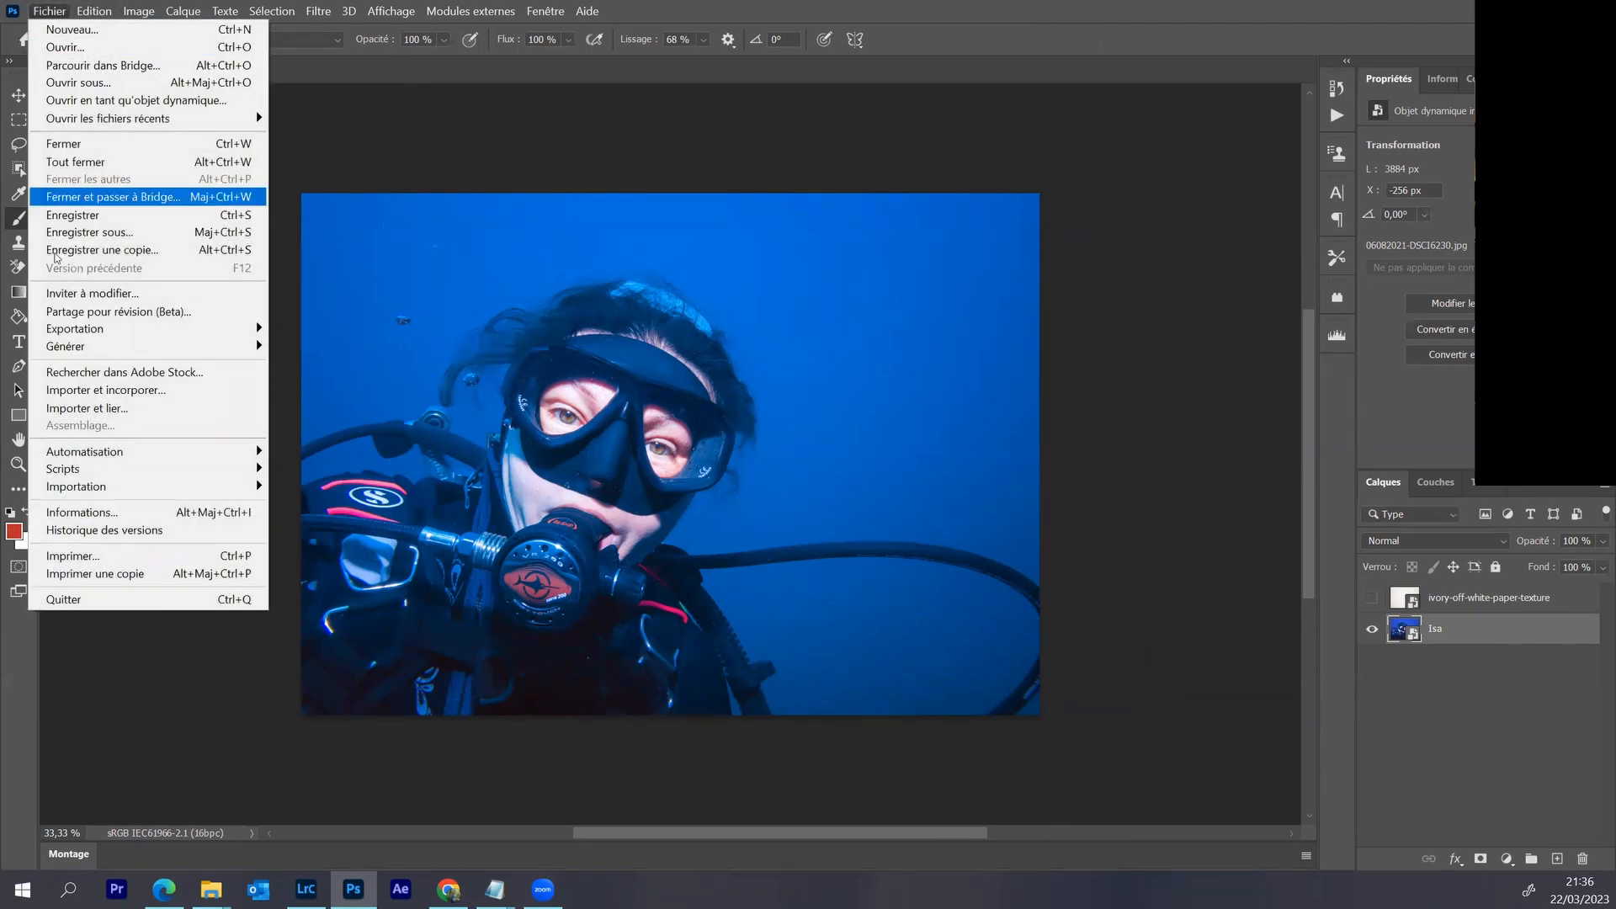
{"action": "left_click", "coordinate": [64, 389]}
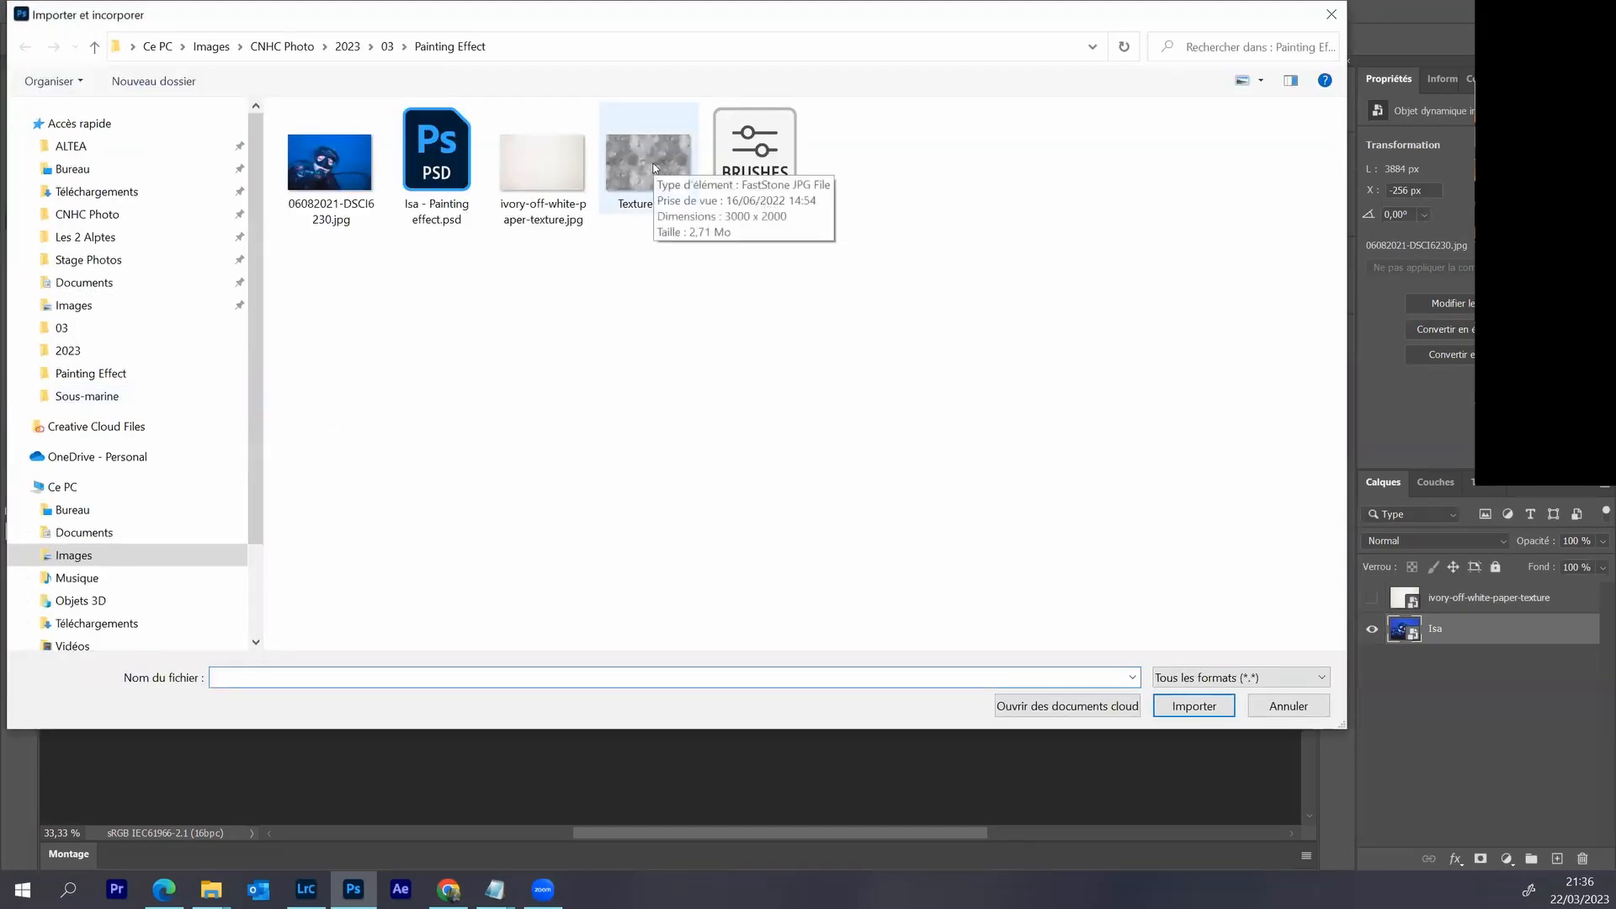
{"action": "left_click", "coordinate": [654, 167]}
{"action": "double_click", "coordinate": [654, 168]}
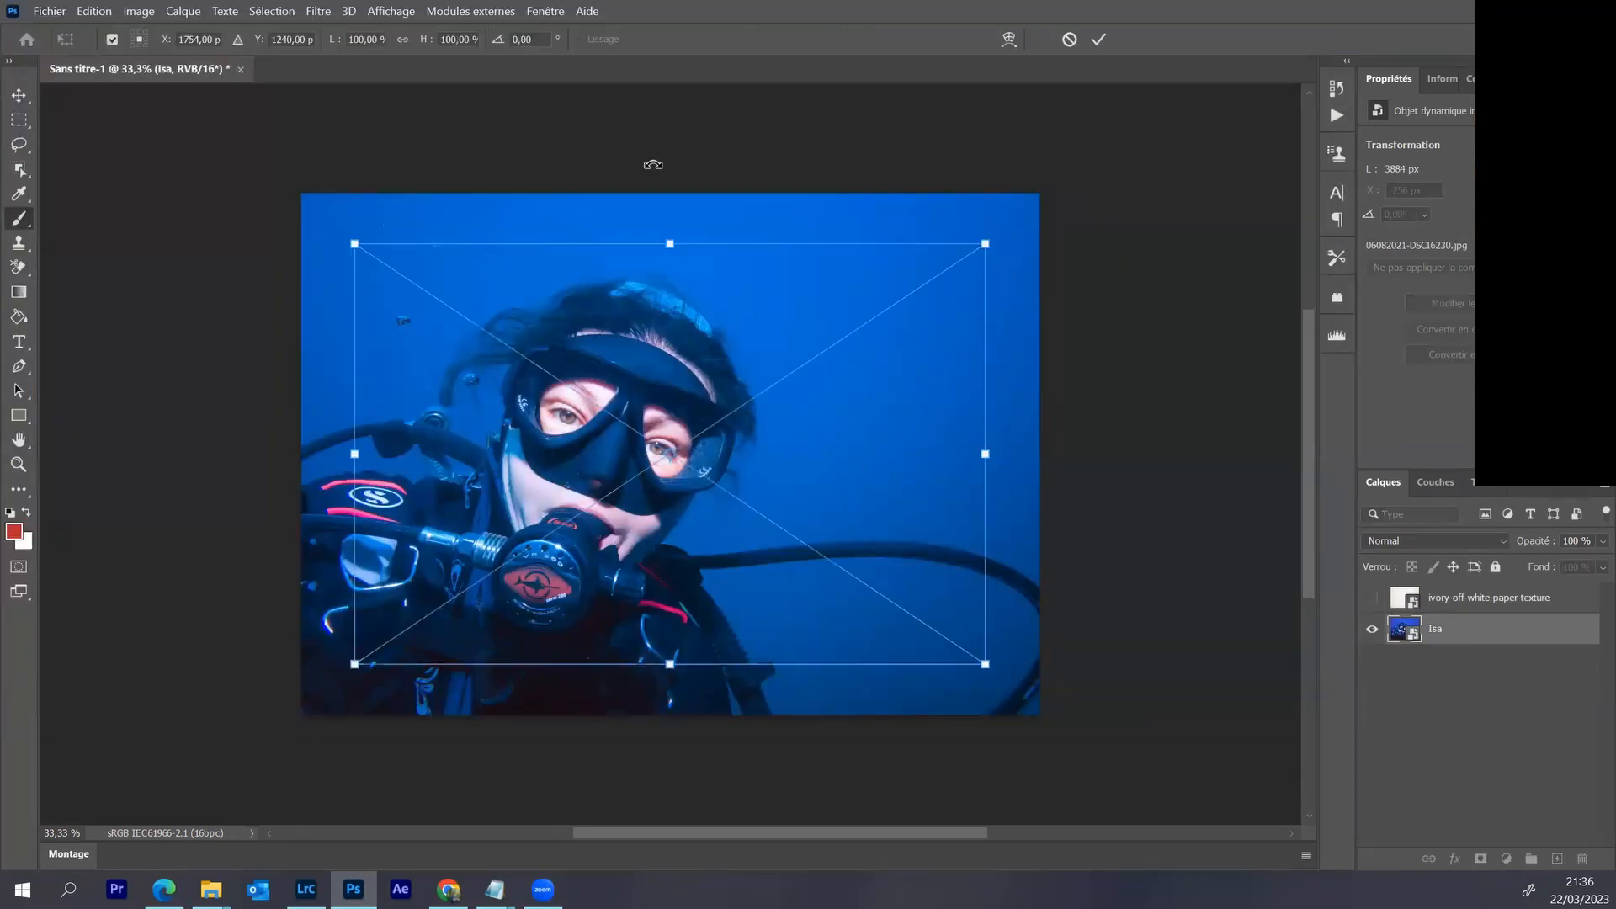
- Move Texture 1 to the canvas's upper-left corner and enlarge it to about 124% so it covers the whole canvas
{"action": "left_click_drag", "start_coordinate": [644, 301], "coordinate": [593, 255]}
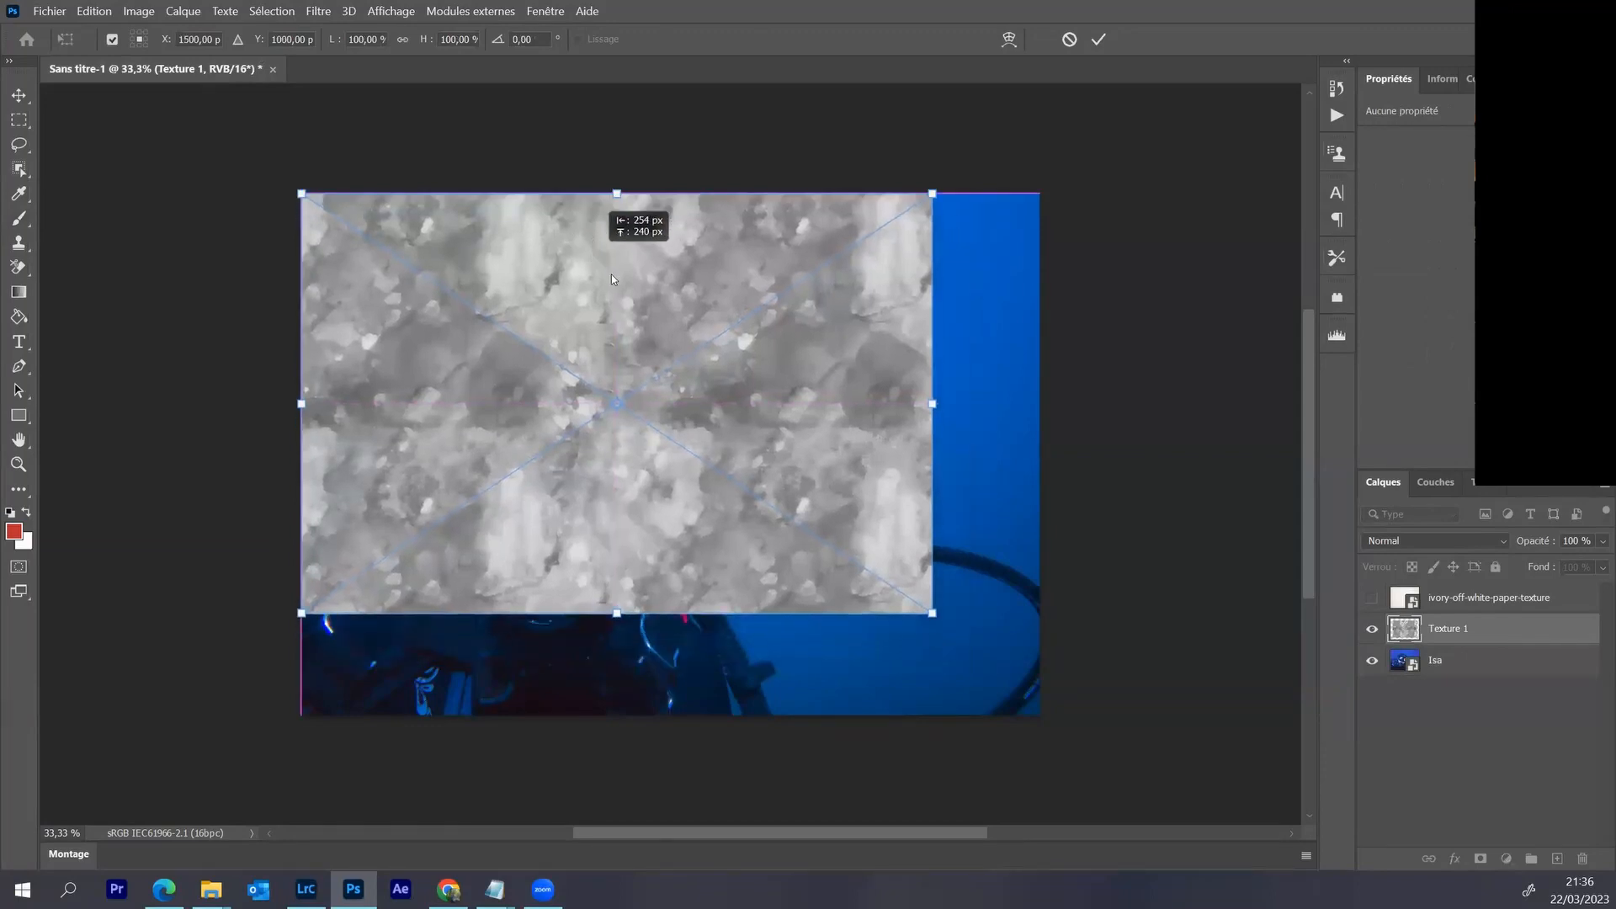
{"action": "left_click_drag", "start_coordinate": [936, 617], "coordinate": [1064, 757]}
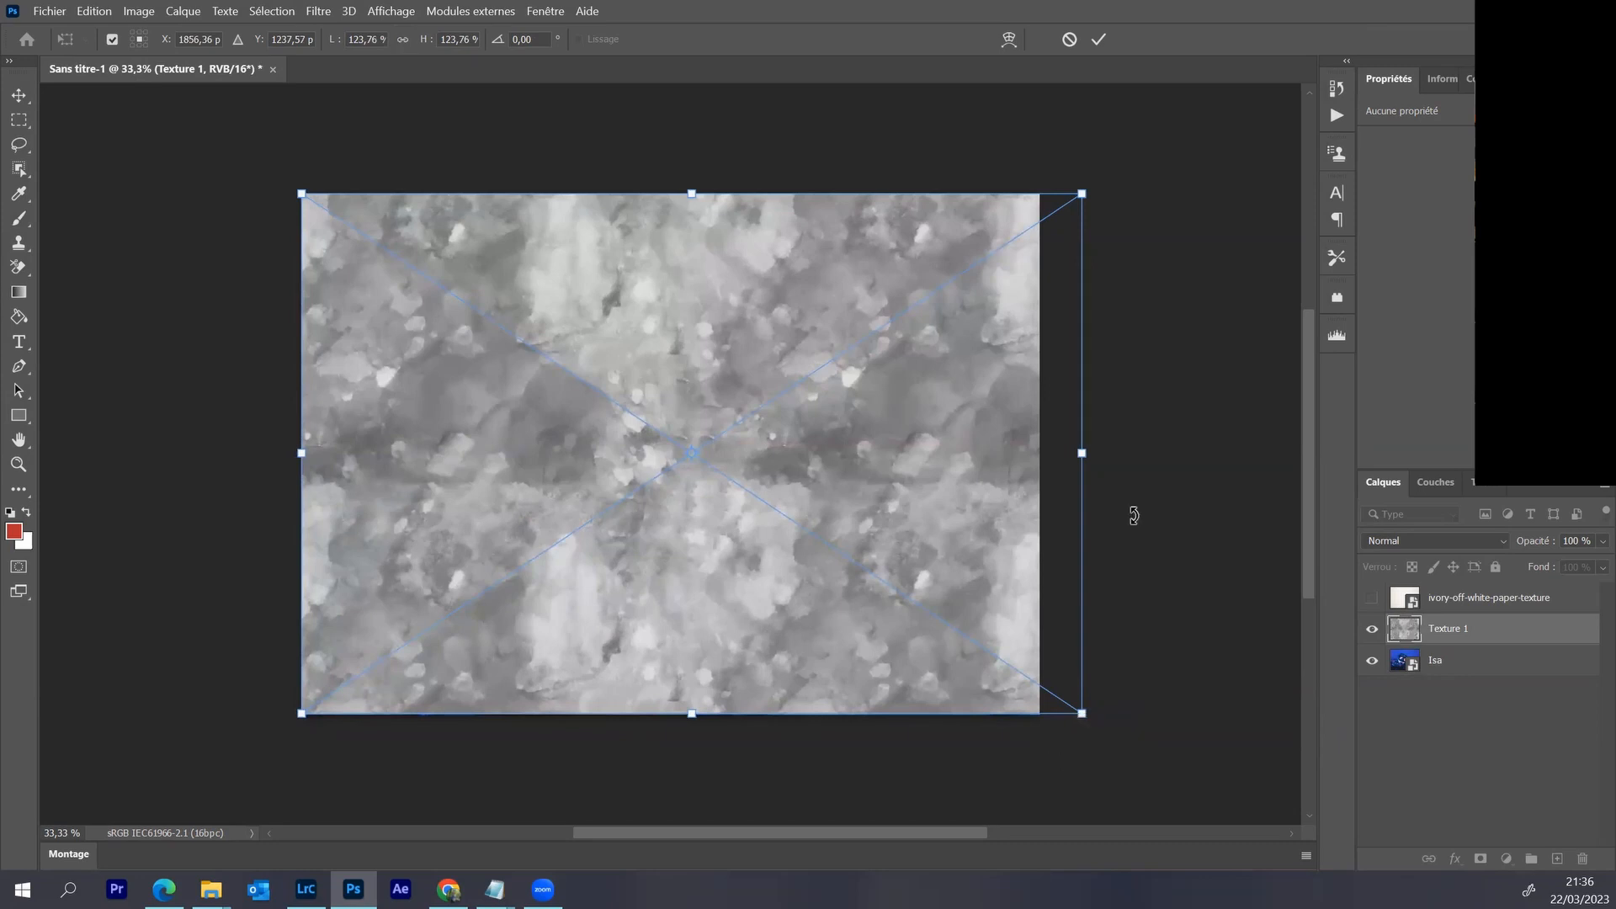
{"action": "left_click", "coordinate": [1098, 39]}
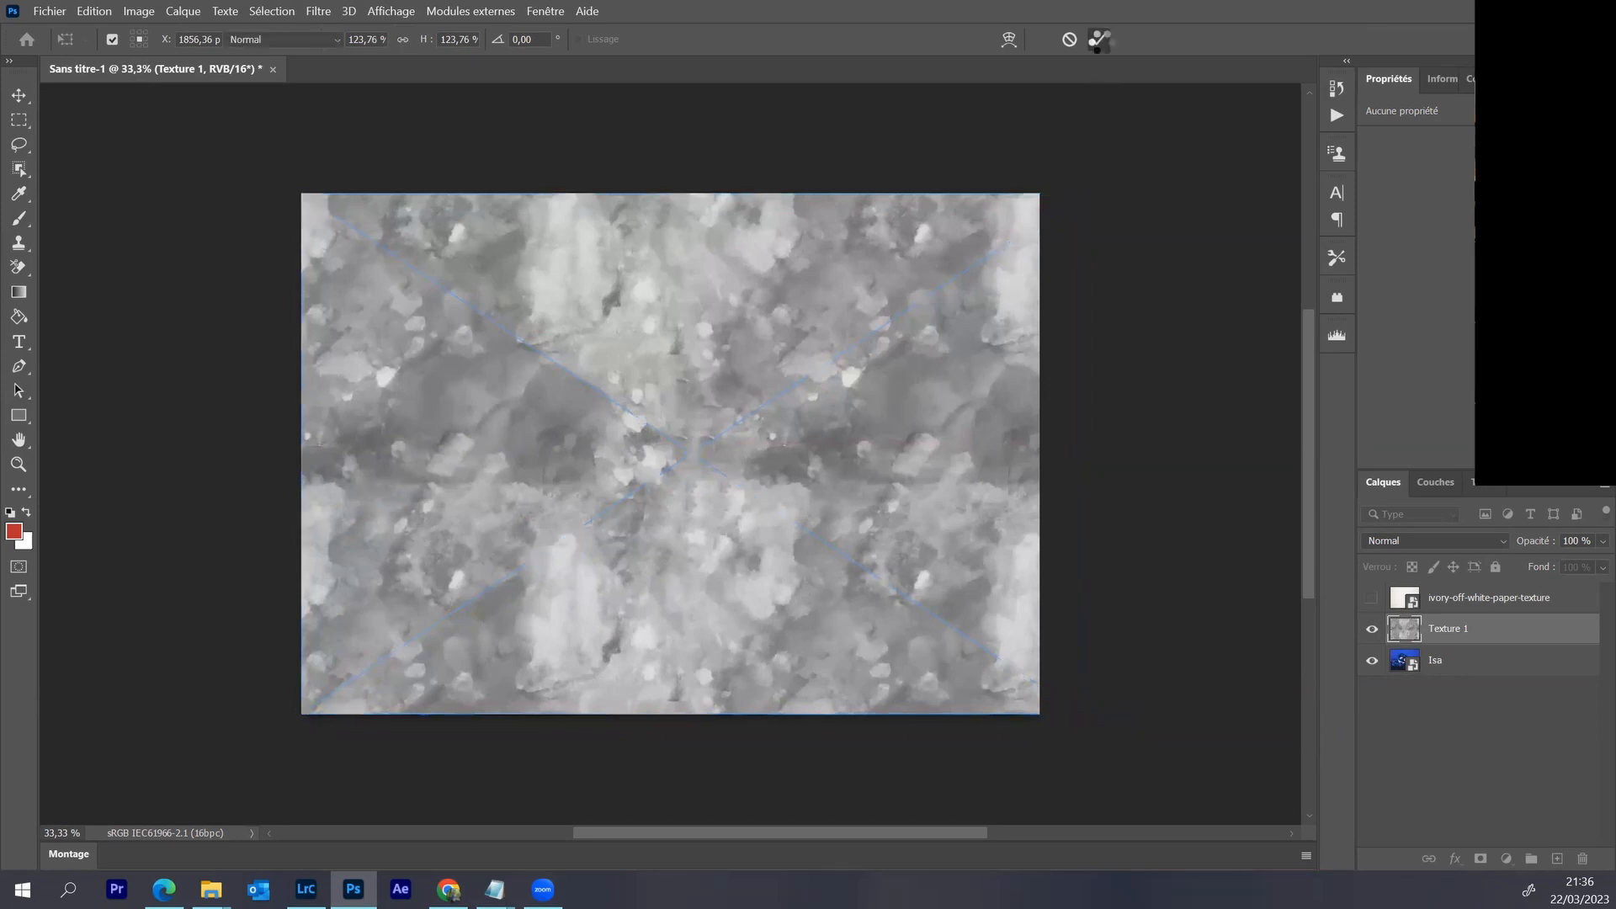
{"action": "key", "text": "b"}
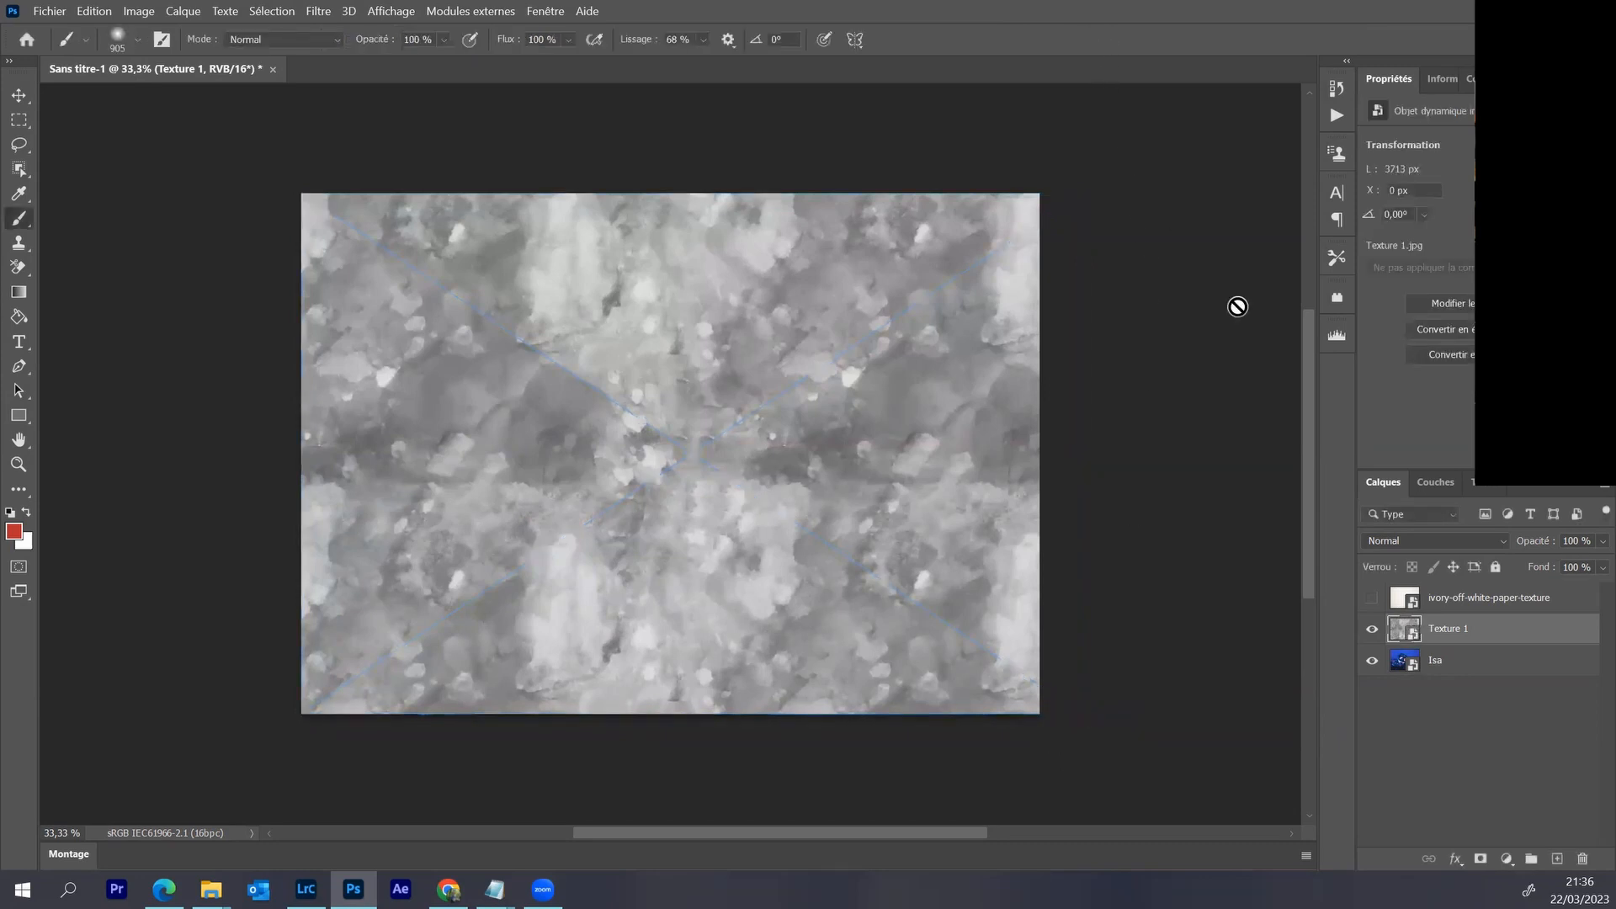
- Set the Texture 1 layer's blend mode to Incrustation and add a layer mask to it
{"action": "left_click", "coordinate": [1503, 543]}
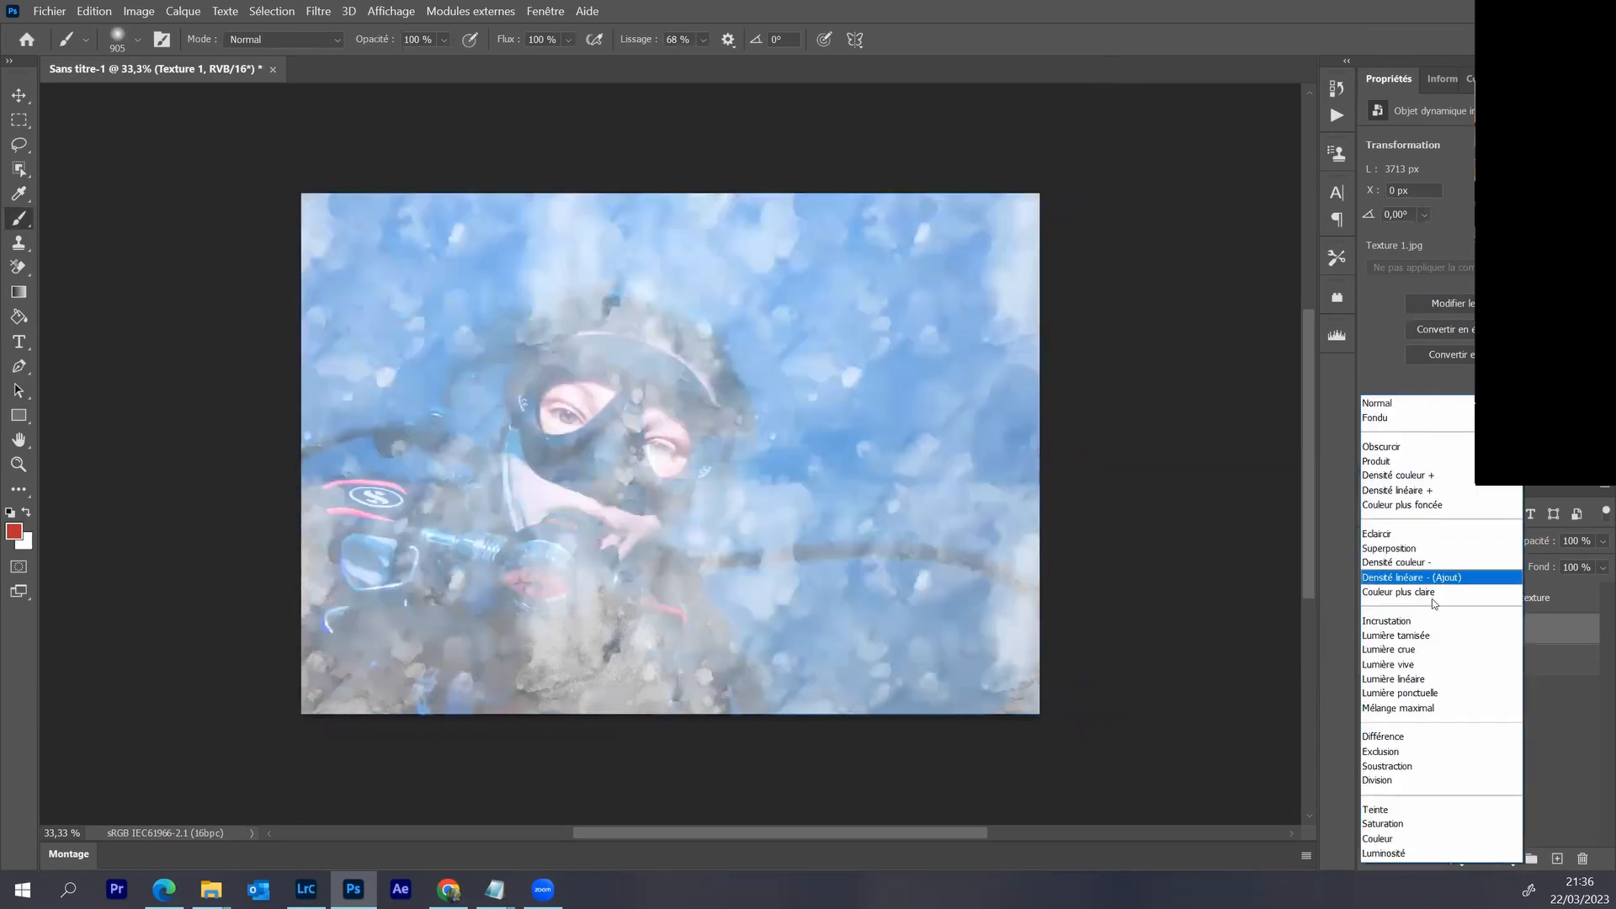
{"action": "left_click", "coordinate": [1420, 623]}
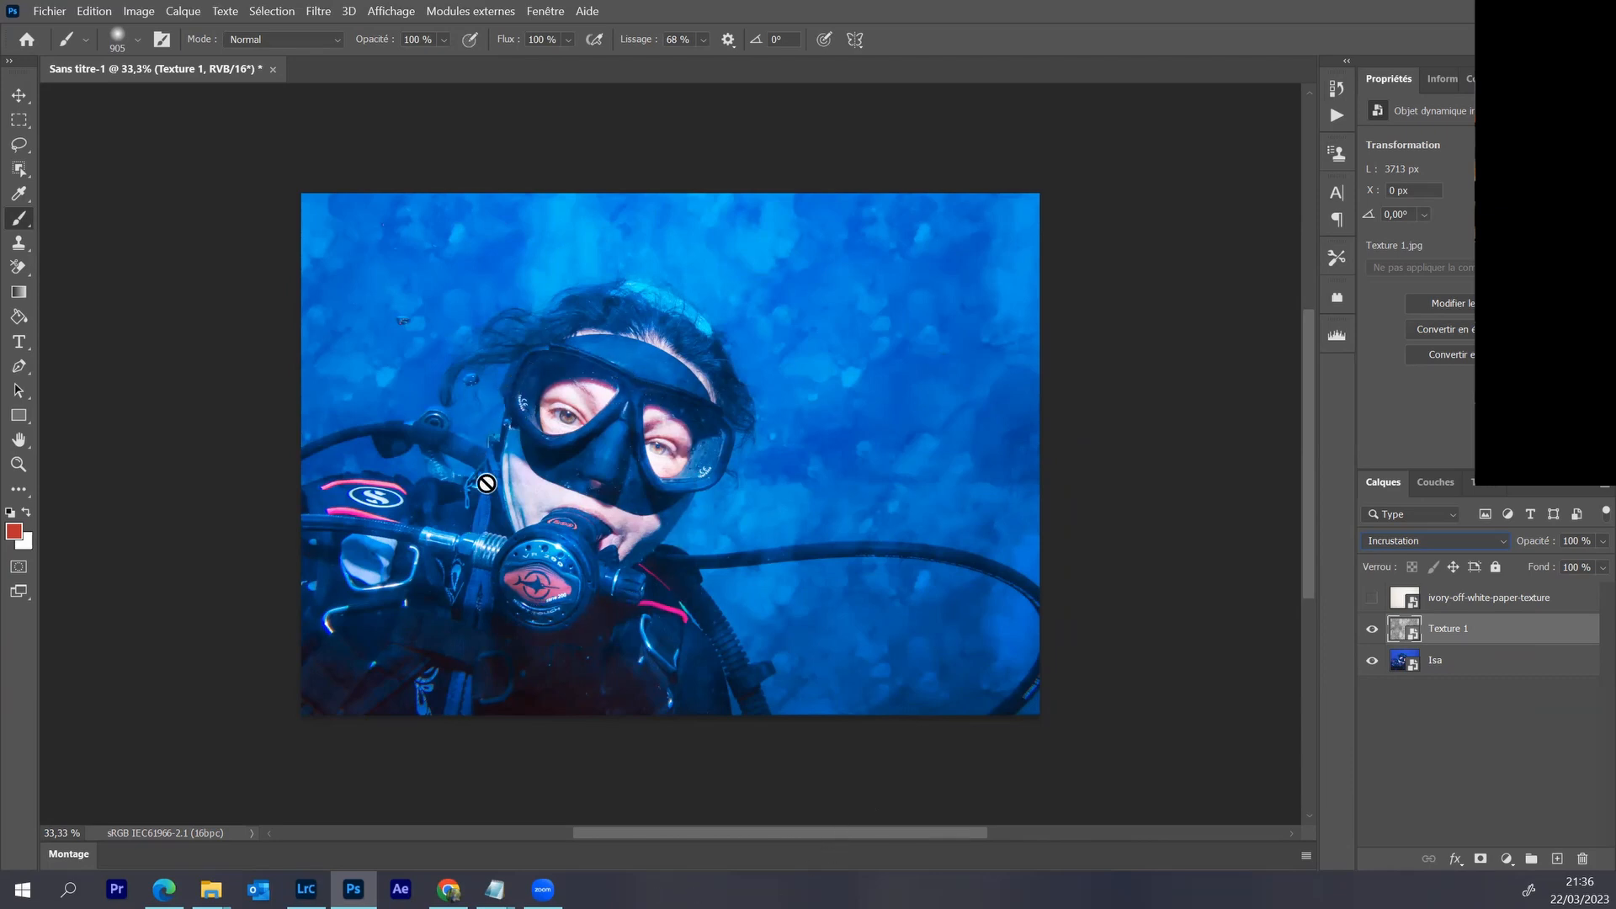
{"action": "left_click", "coordinate": [1480, 859]}
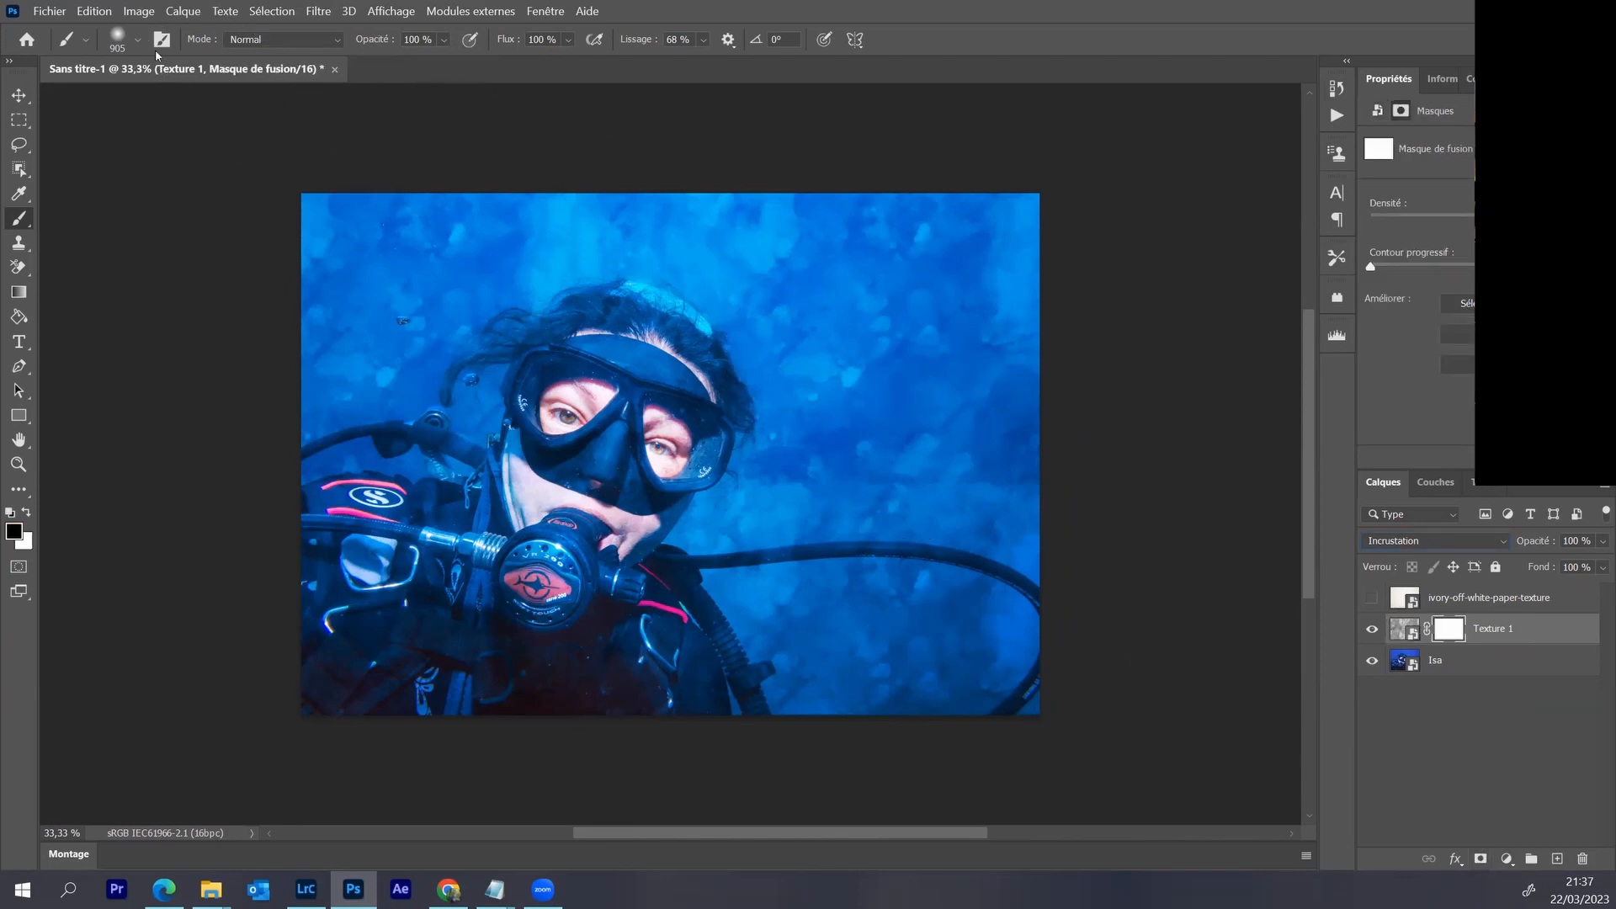
- Paint black over the diver's face and regulator on the Texture 1 mask with the soft 905 px brush
{"action": "left_click", "coordinate": [118, 35]}
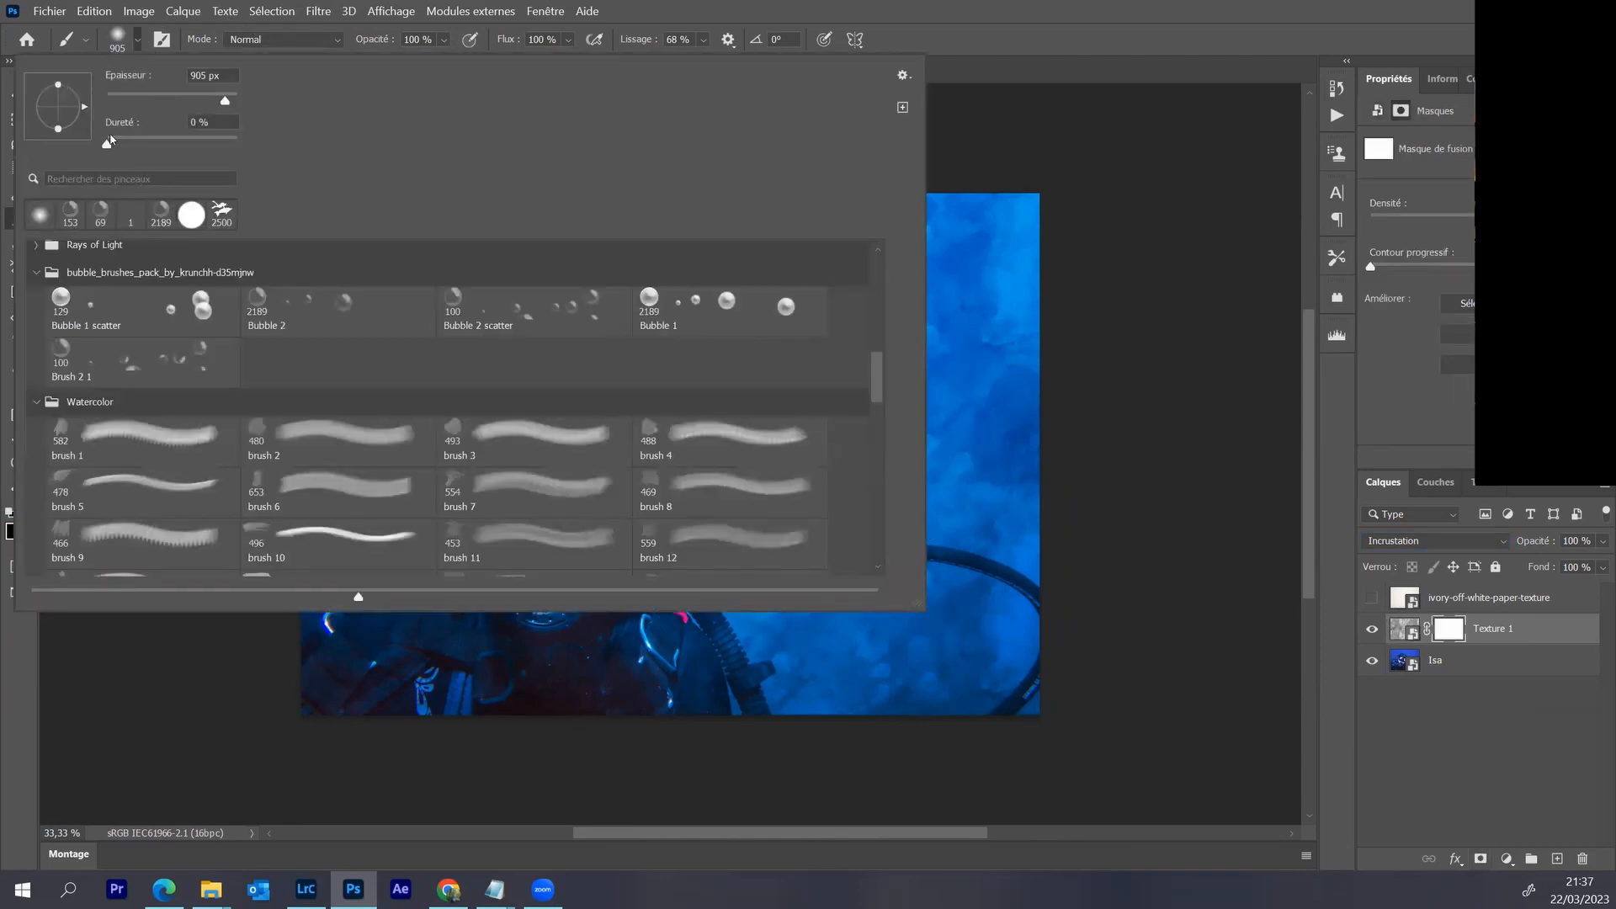
{"action": "left_click", "coordinate": [119, 37]}
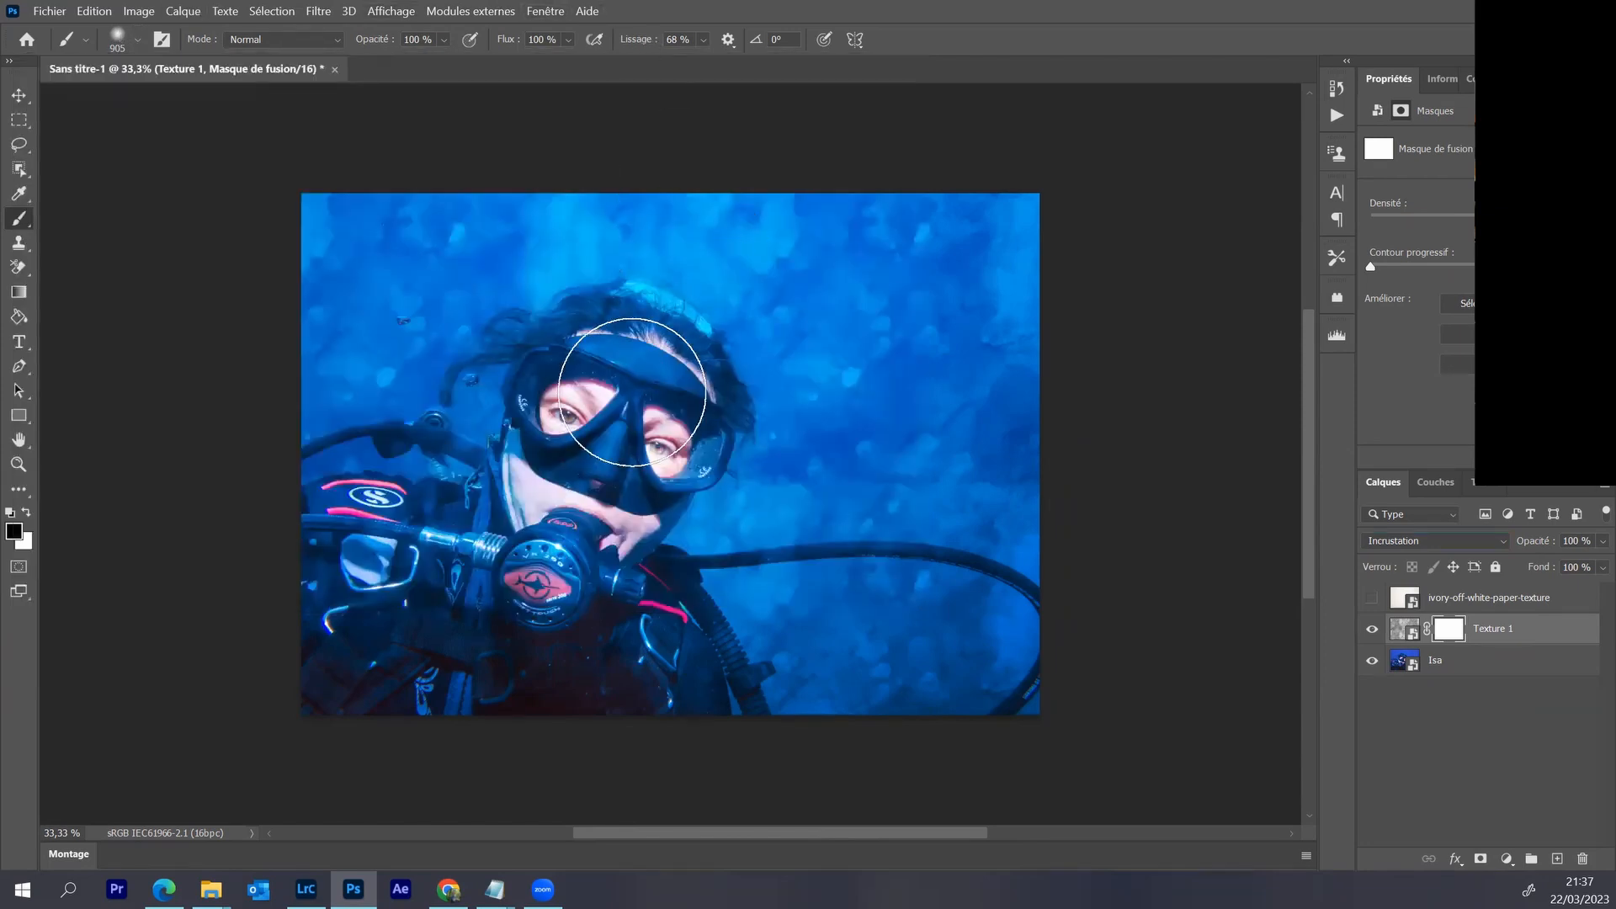
{"action": "mouse_move", "coordinate": [592, 426]}
{"action": "left_mouse_down"}
{"action": "mouse_move", "coordinate": [648, 442]}
{"action": "mouse_move", "coordinate": [597, 426]}
{"action": "mouse_move", "coordinate": [570, 503]}
{"action": "mouse_move", "coordinate": [615, 407]}
{"action": "mouse_move", "coordinate": [638, 435]}
{"action": "mouse_move", "coordinate": [594, 428]}
{"action": "mouse_move", "coordinate": [570, 454]}
{"action": "mouse_move", "coordinate": [636, 469]}
{"action": "mouse_move", "coordinate": [722, 553]}
{"action": "mouse_move", "coordinate": [594, 536]}
{"action": "mouse_move", "coordinate": [563, 552]}
{"action": "mouse_move", "coordinate": [583, 561]}
{"action": "mouse_move", "coordinate": [526, 730]}
{"action": "left_mouse_up"}
{"action": "mouse_move", "coordinate": [496, 887]}
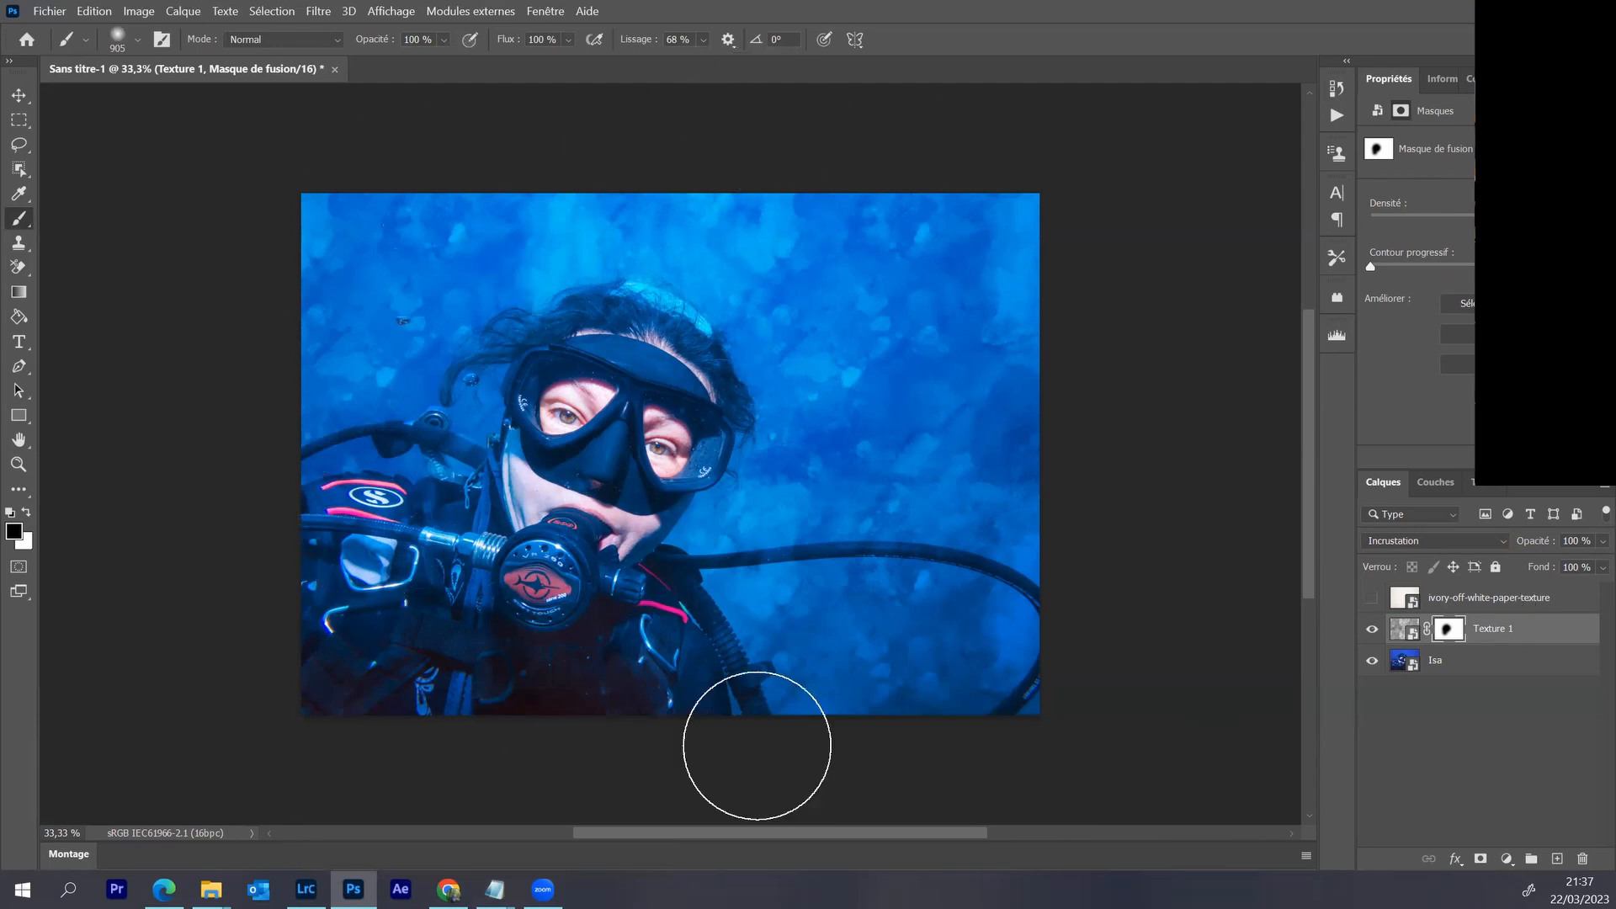
- Show the paper texture layer and choose brush 3 from the Watercolor set, enlarged to 1429 px
{"action": "left_click", "coordinate": [1372, 599]}
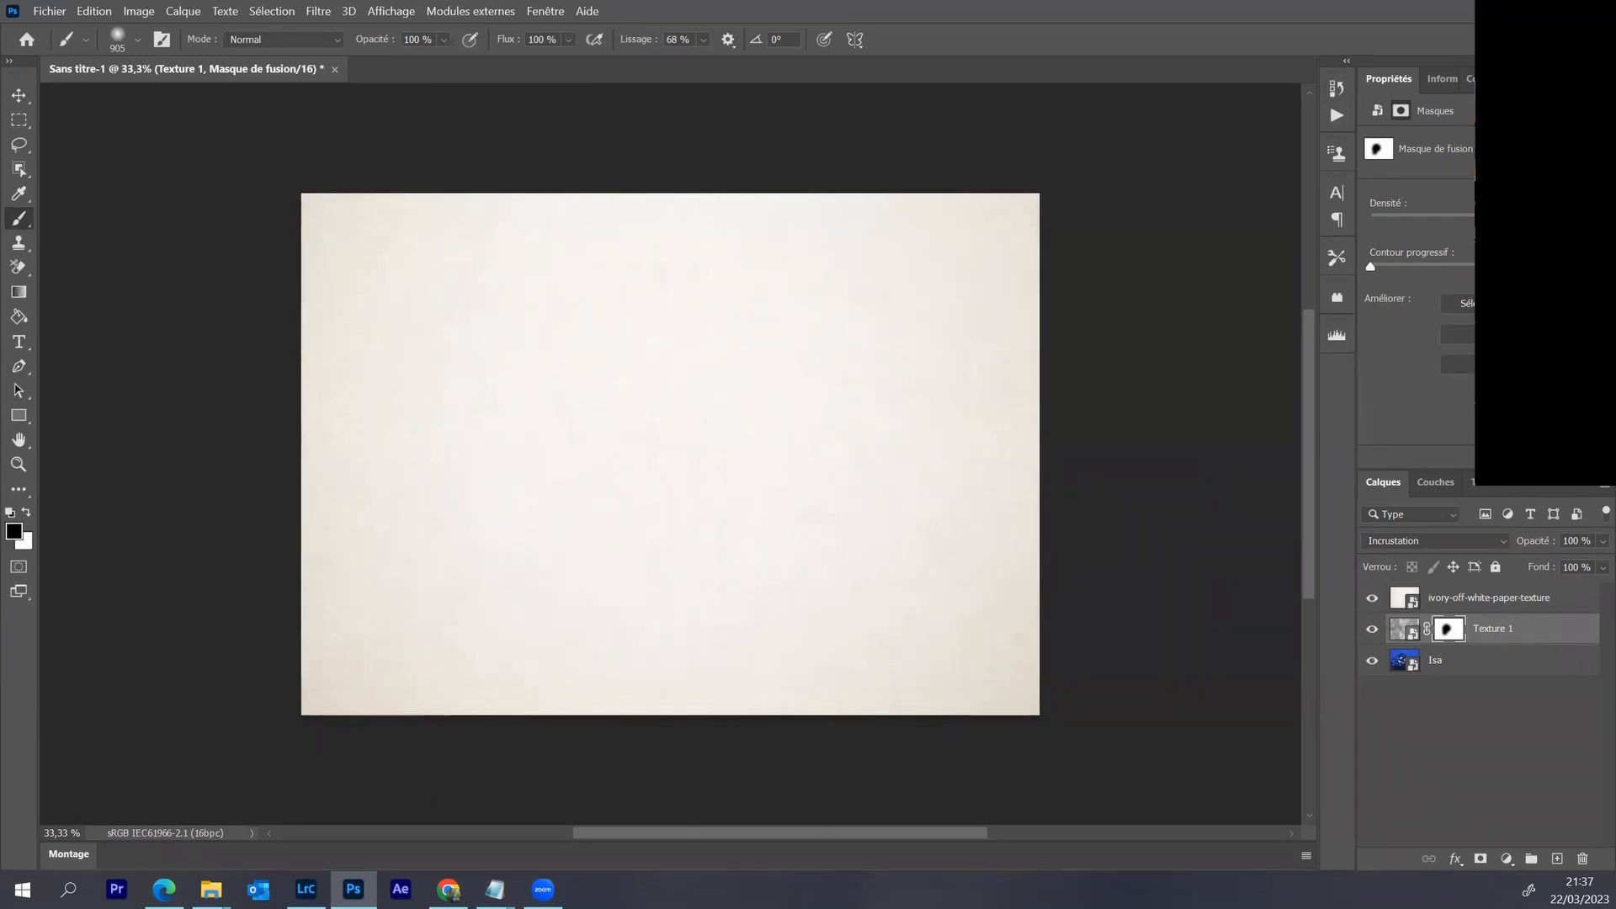
{"action": "left_click", "coordinate": [139, 45]}
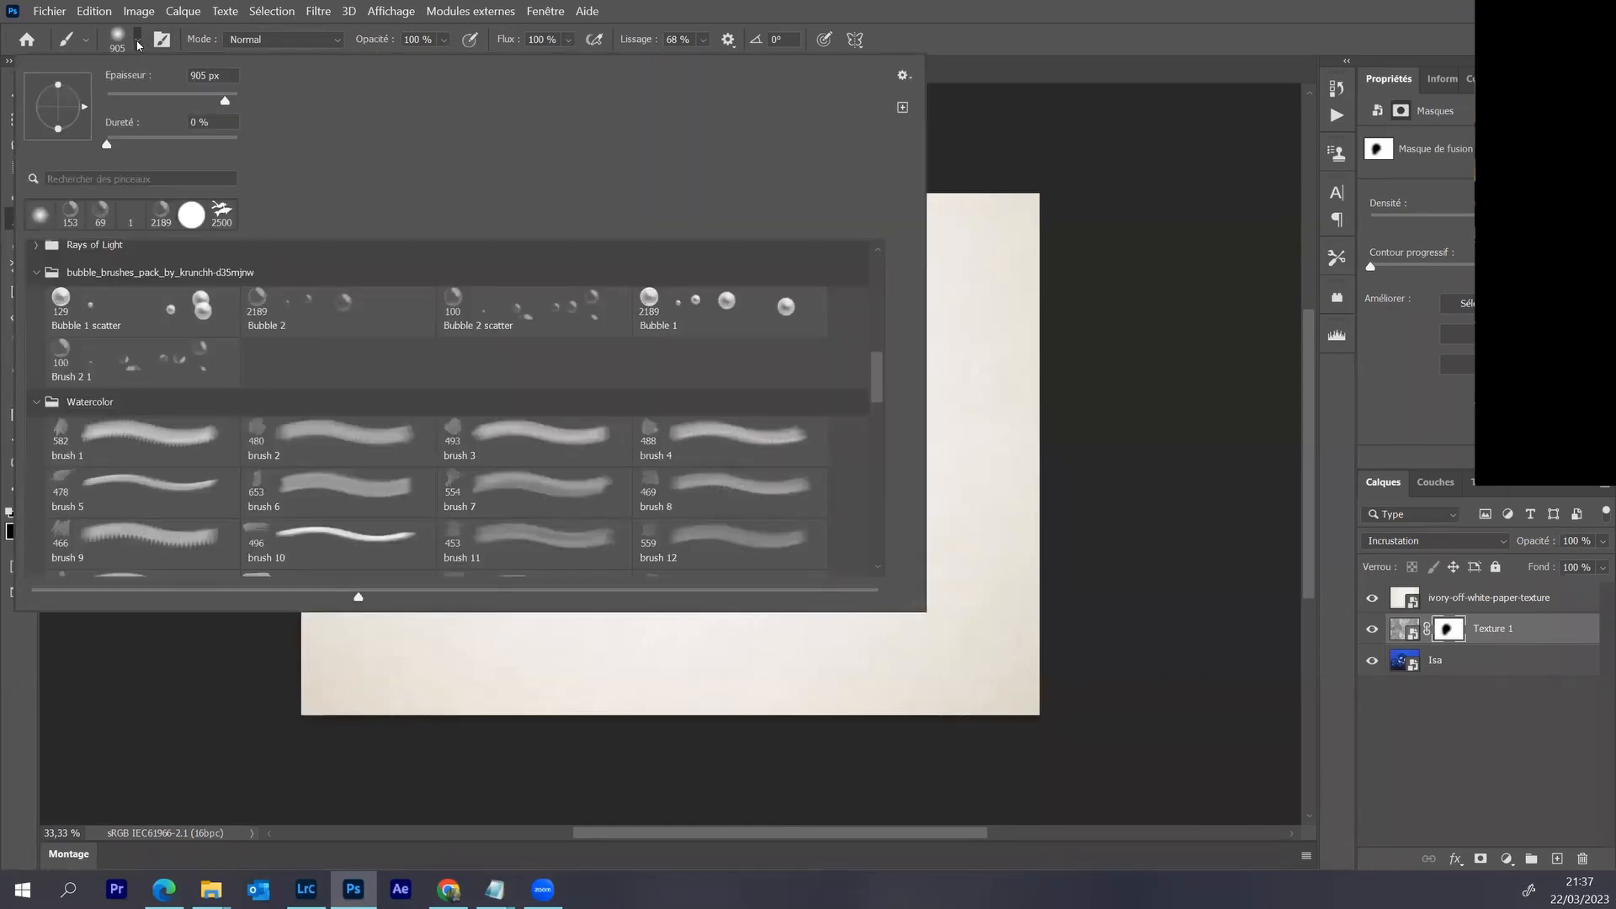
{"action": "left_click", "coordinate": [538, 440]}
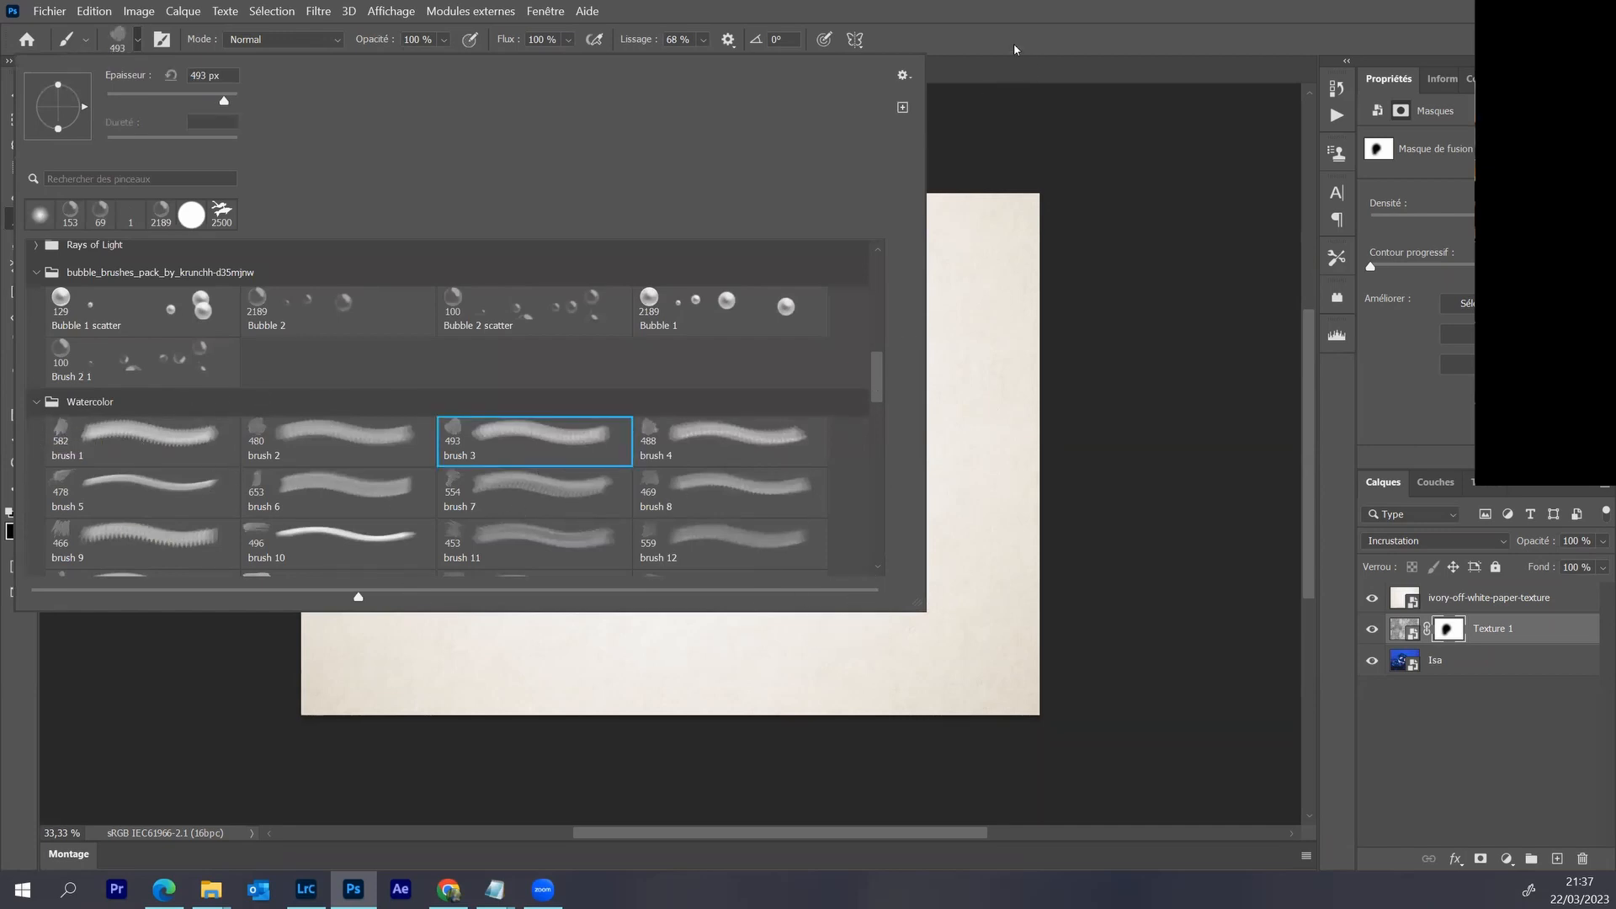
{"action": "left_click", "coordinate": [972, 10]}
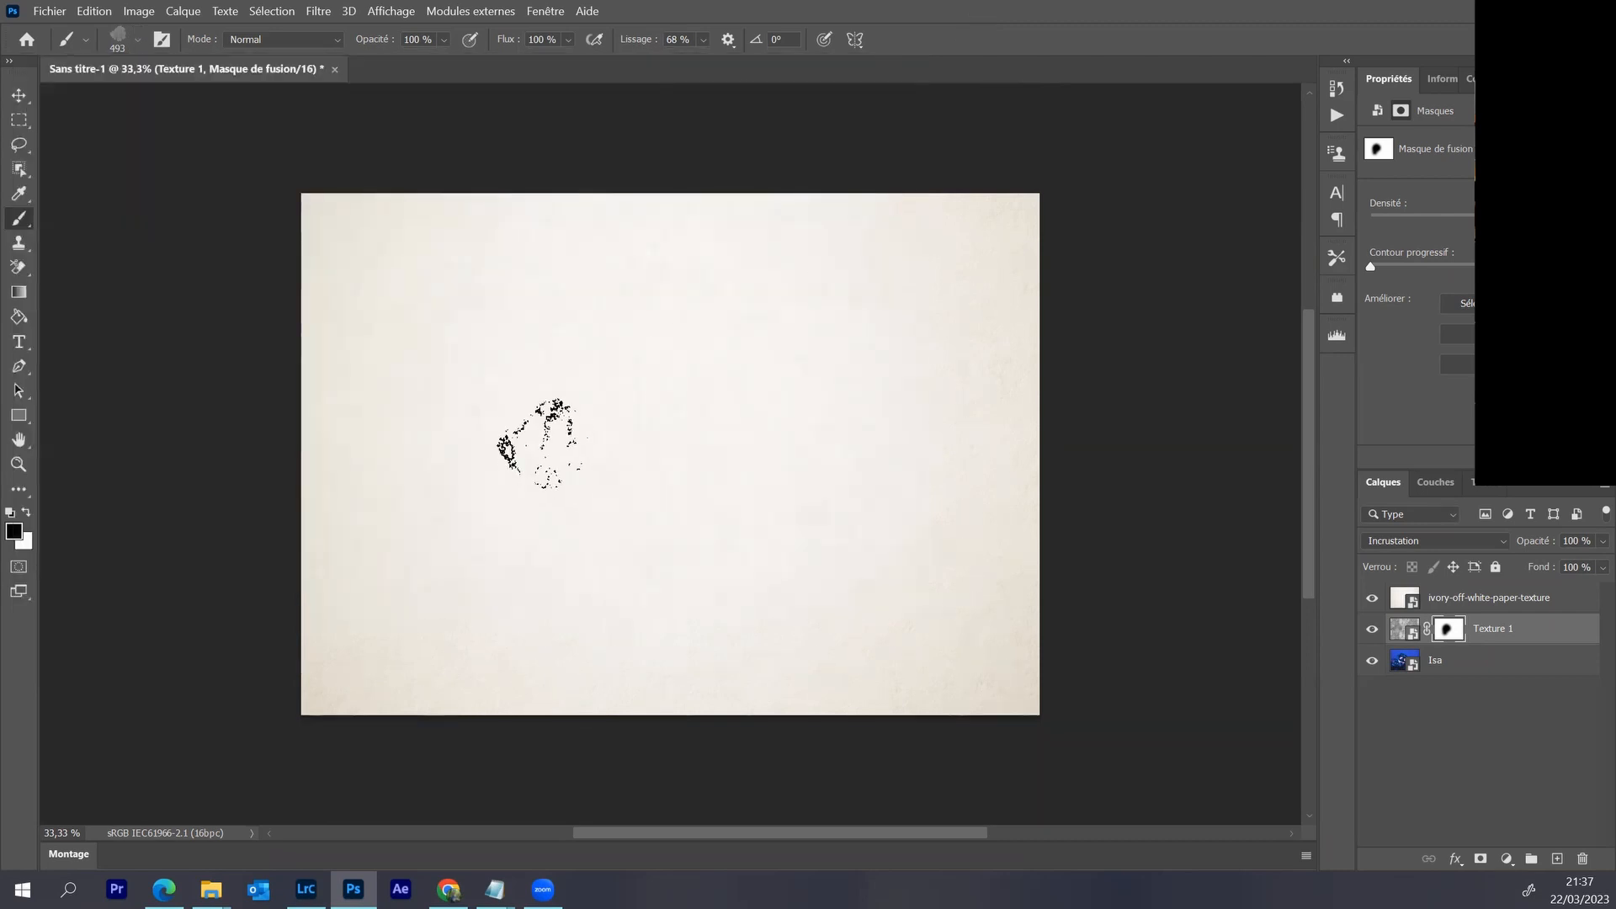
{"action": "left_click_drag", "start_coordinate": [538, 433], "coordinate": [699, 376]}
- Add a layer mask to the ivory-off-white-paper-texture layer and stamp one black watercolor dab over the upper-left part of the portrait
{"action": "left_click", "coordinate": [1404, 601]}
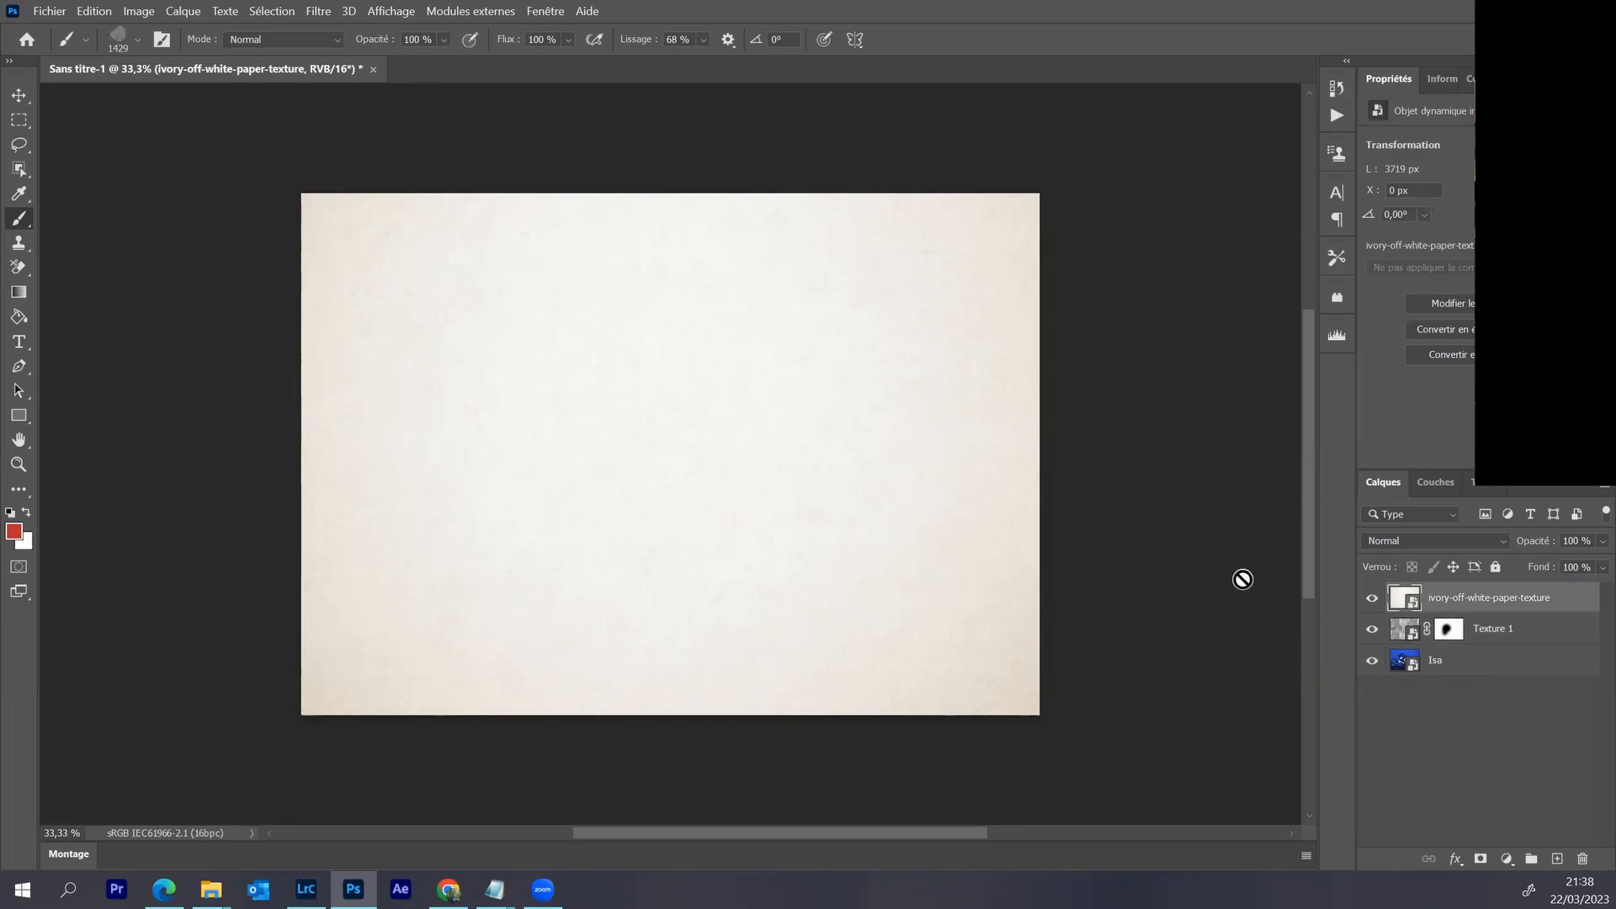
{"action": "left_click", "coordinate": [1481, 860]}
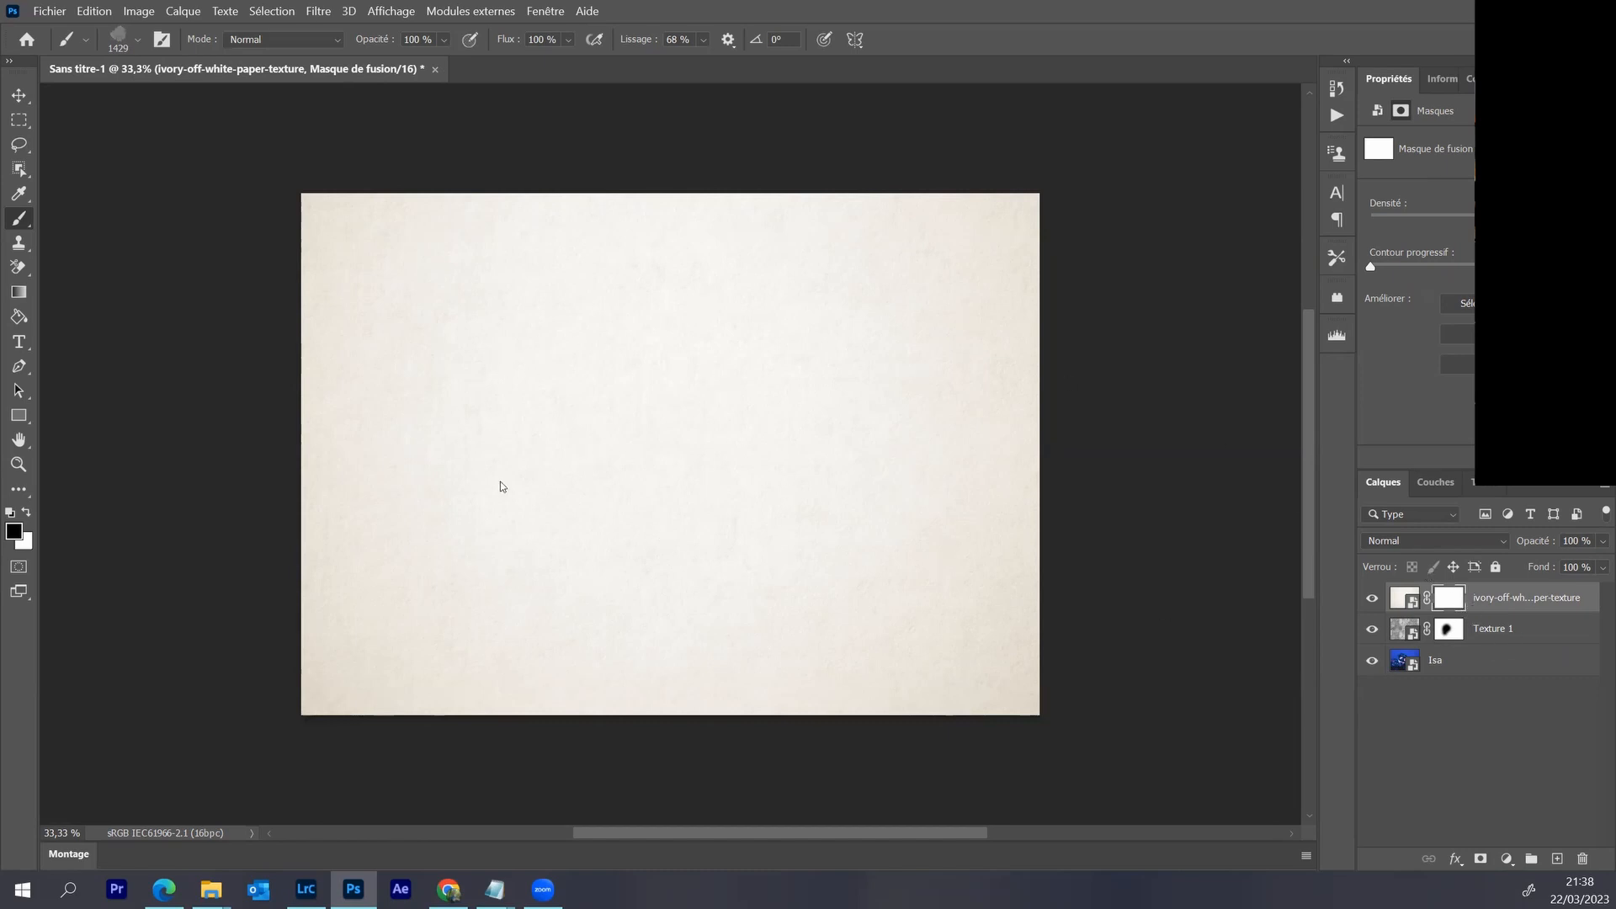
{"action": "left_click", "coordinate": [494, 383]}
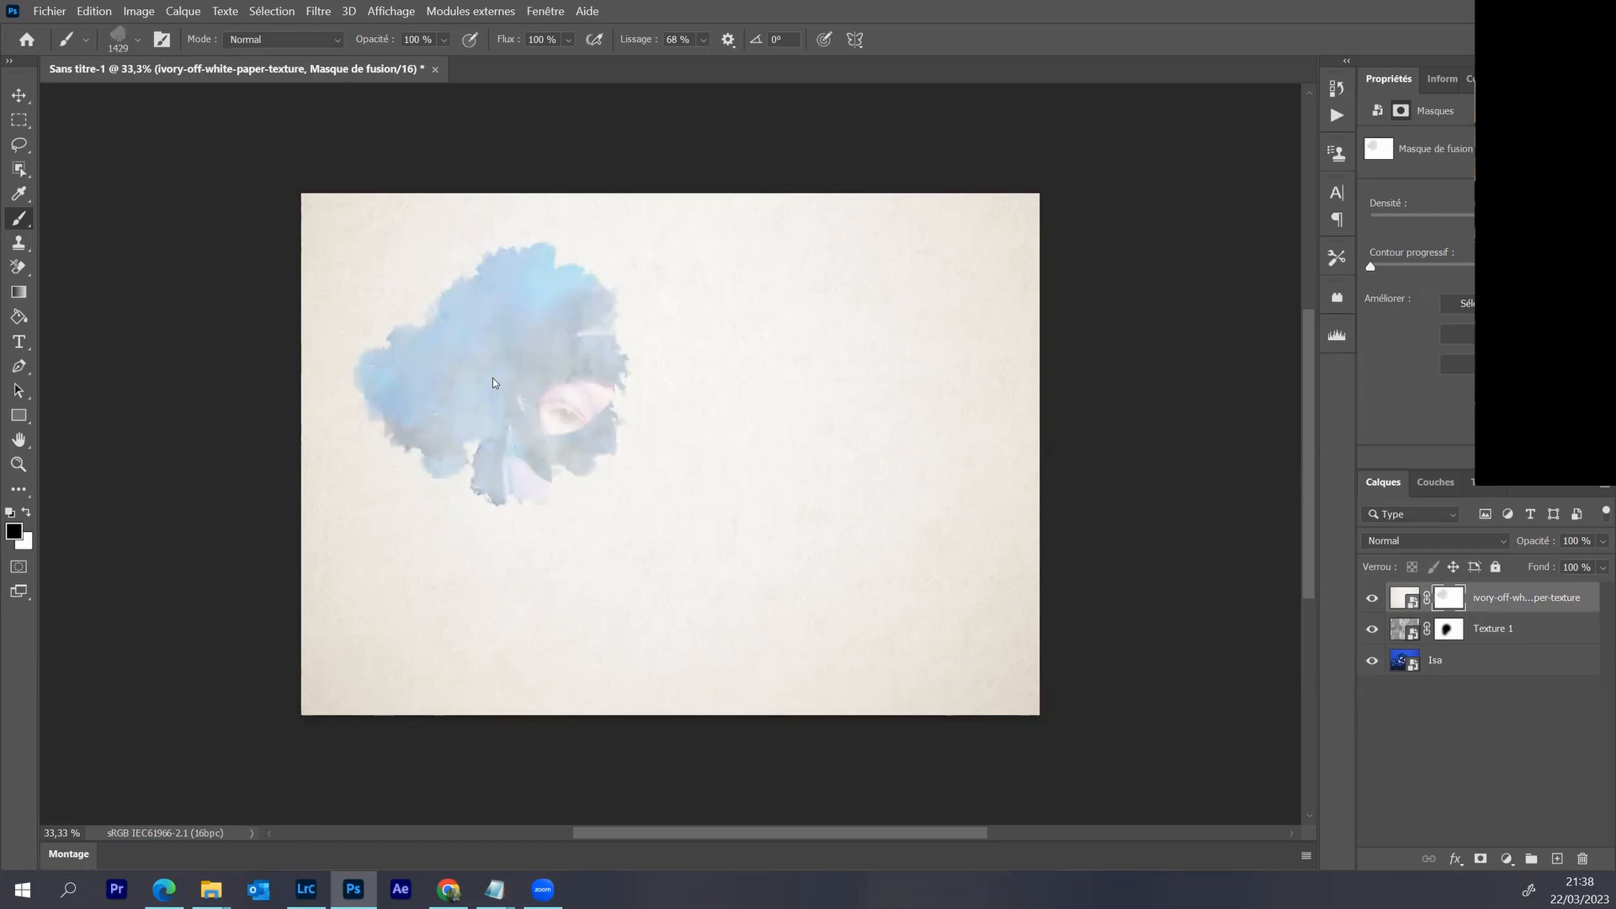
{"action": "left_click", "coordinate": [596, 376]}
{"action": "left_click", "coordinate": [727, 383]}
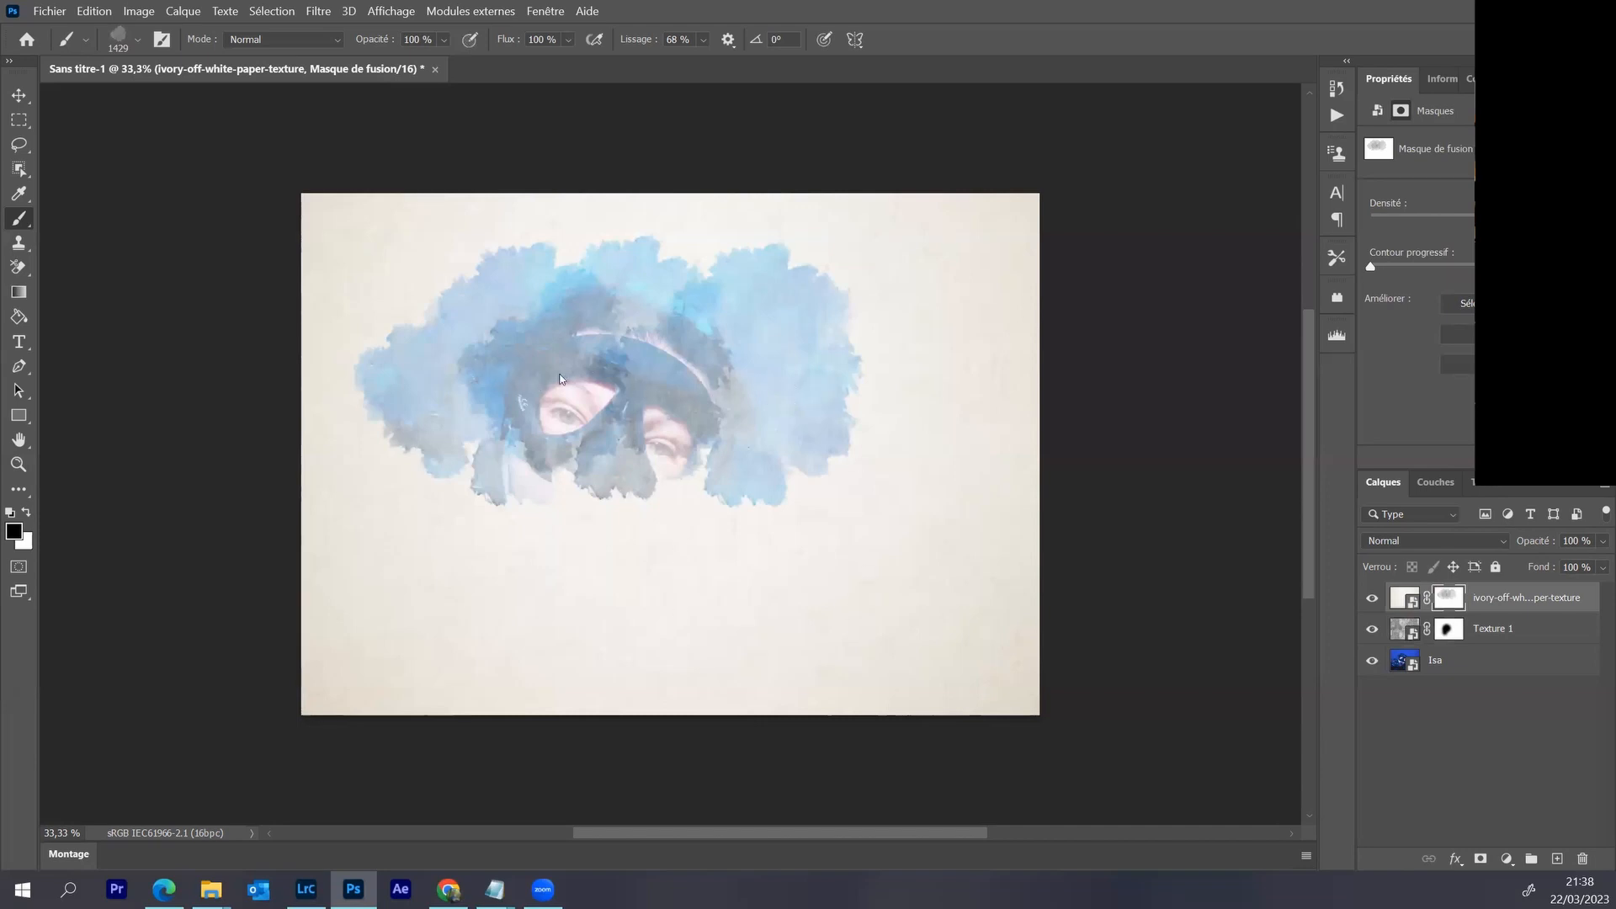
{"action": "left_click", "coordinate": [816, 377]}
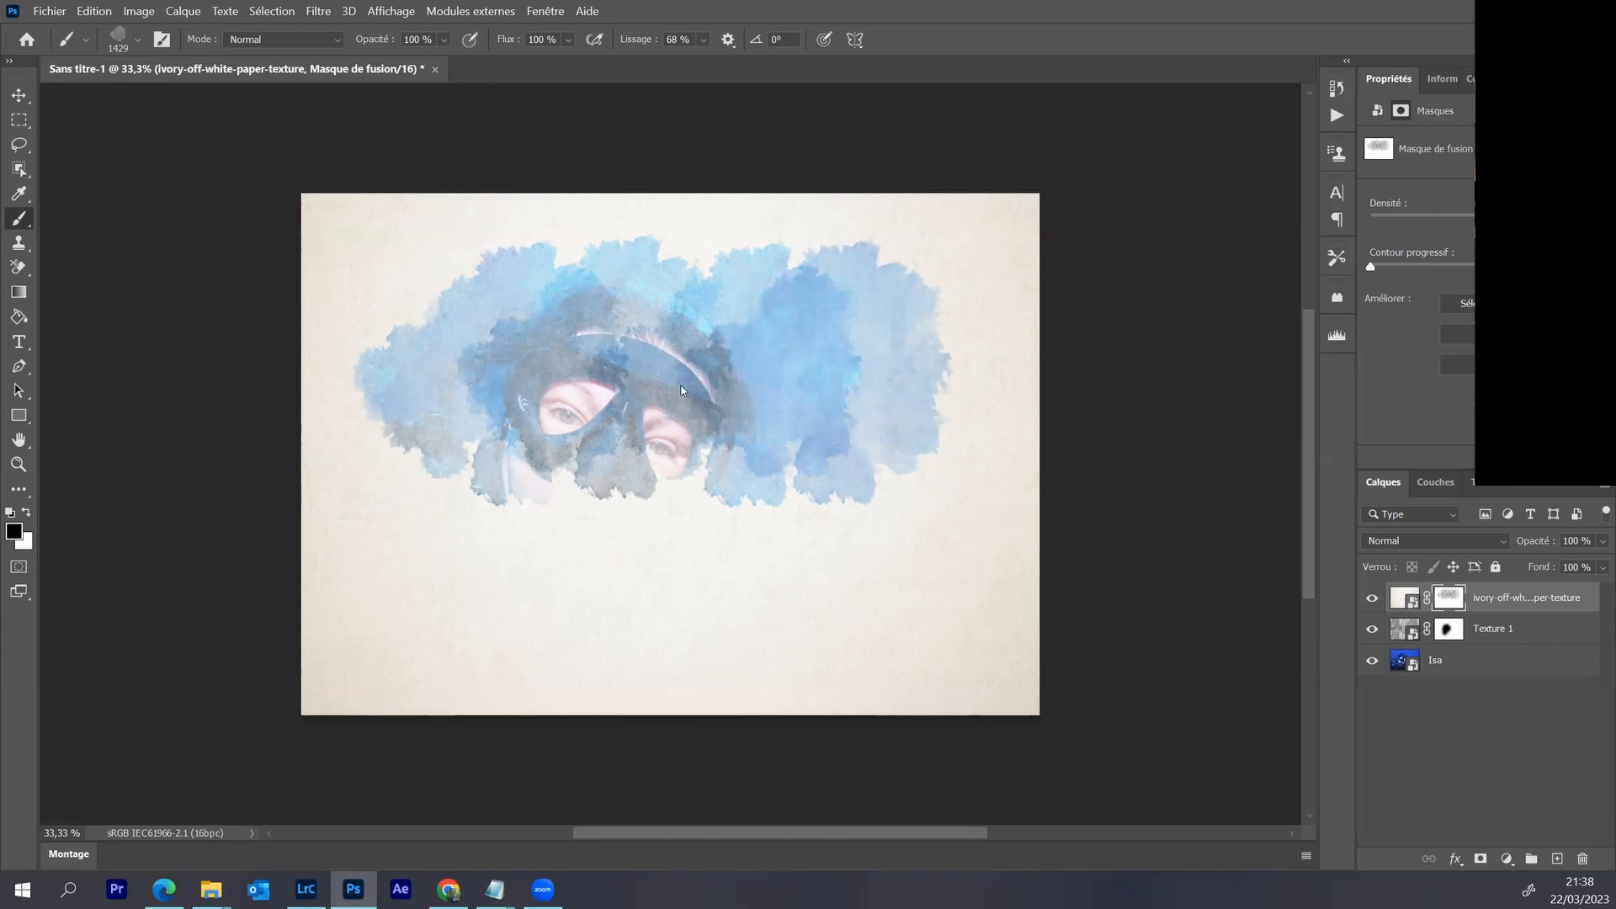
{"action": "left_click", "coordinate": [836, 423]}
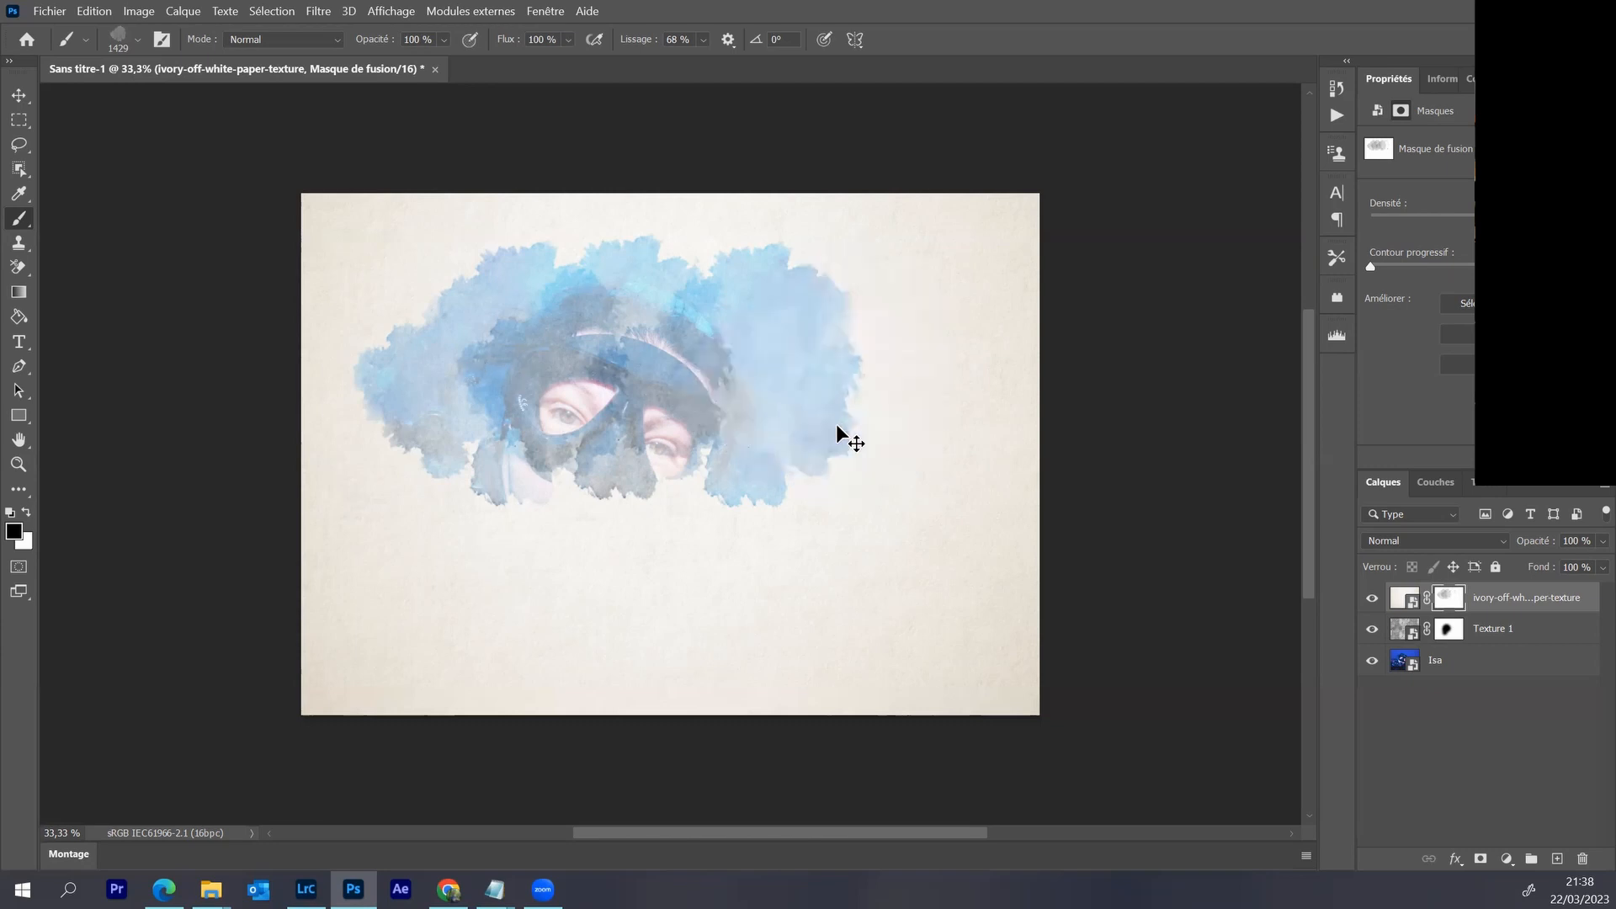
{"action": "left_click", "coordinate": [835, 426]}
{"action": "left_click", "coordinate": [833, 426]}
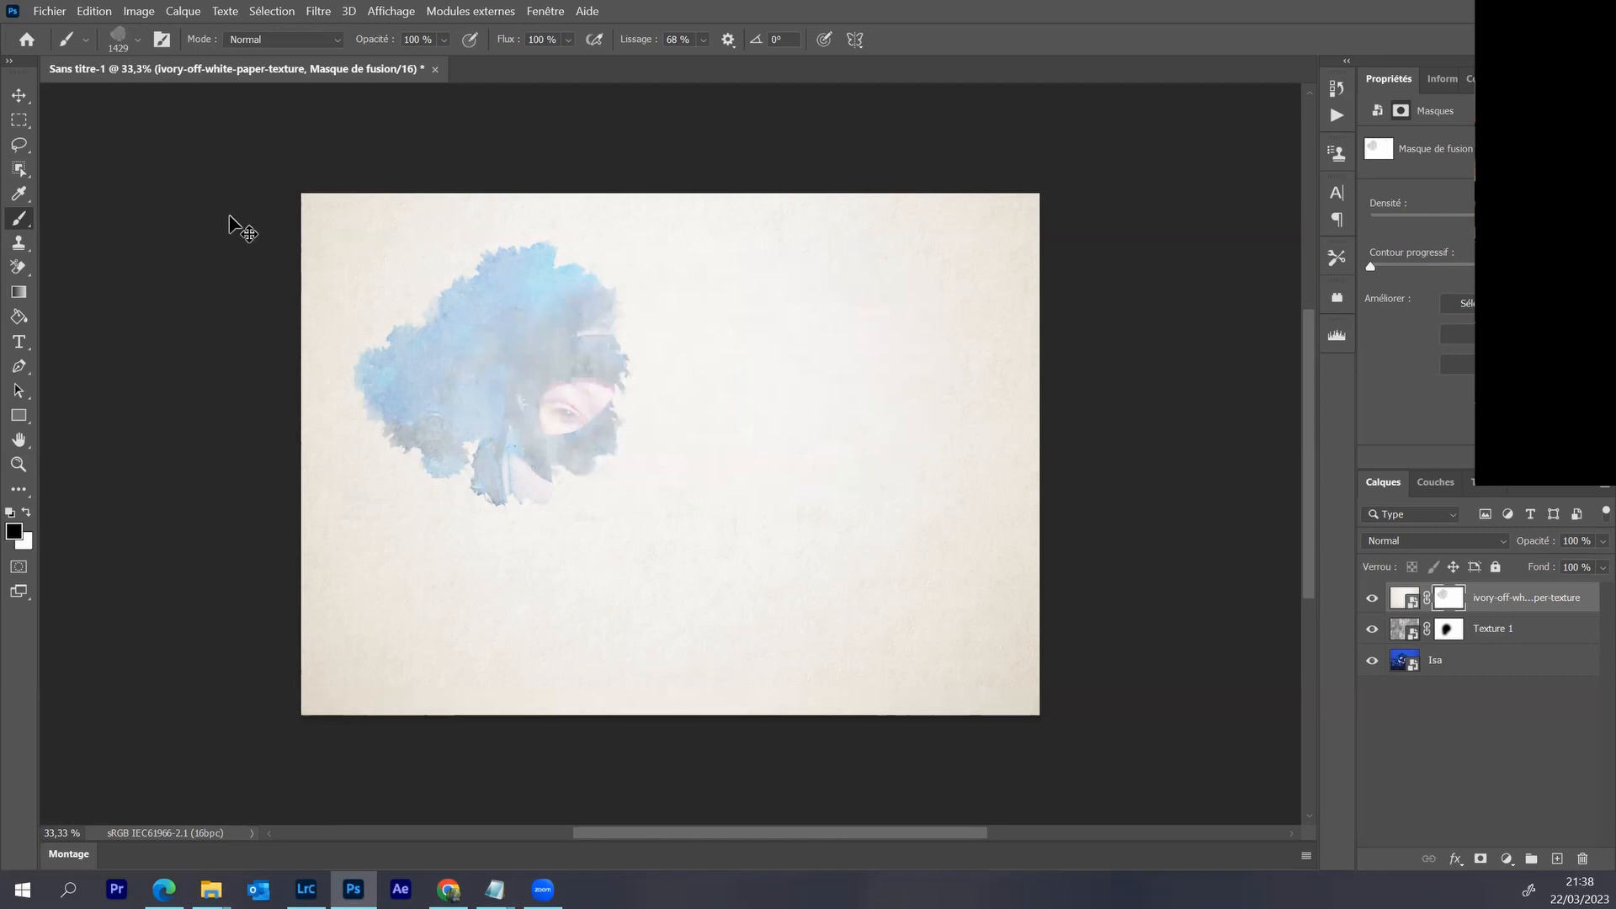
- Set the brush's shape dynamics to 48% size variation and 100% angle variation, and dock the collapsed brush settings beside the canvas
{"action": "left_click", "coordinate": [162, 40]}
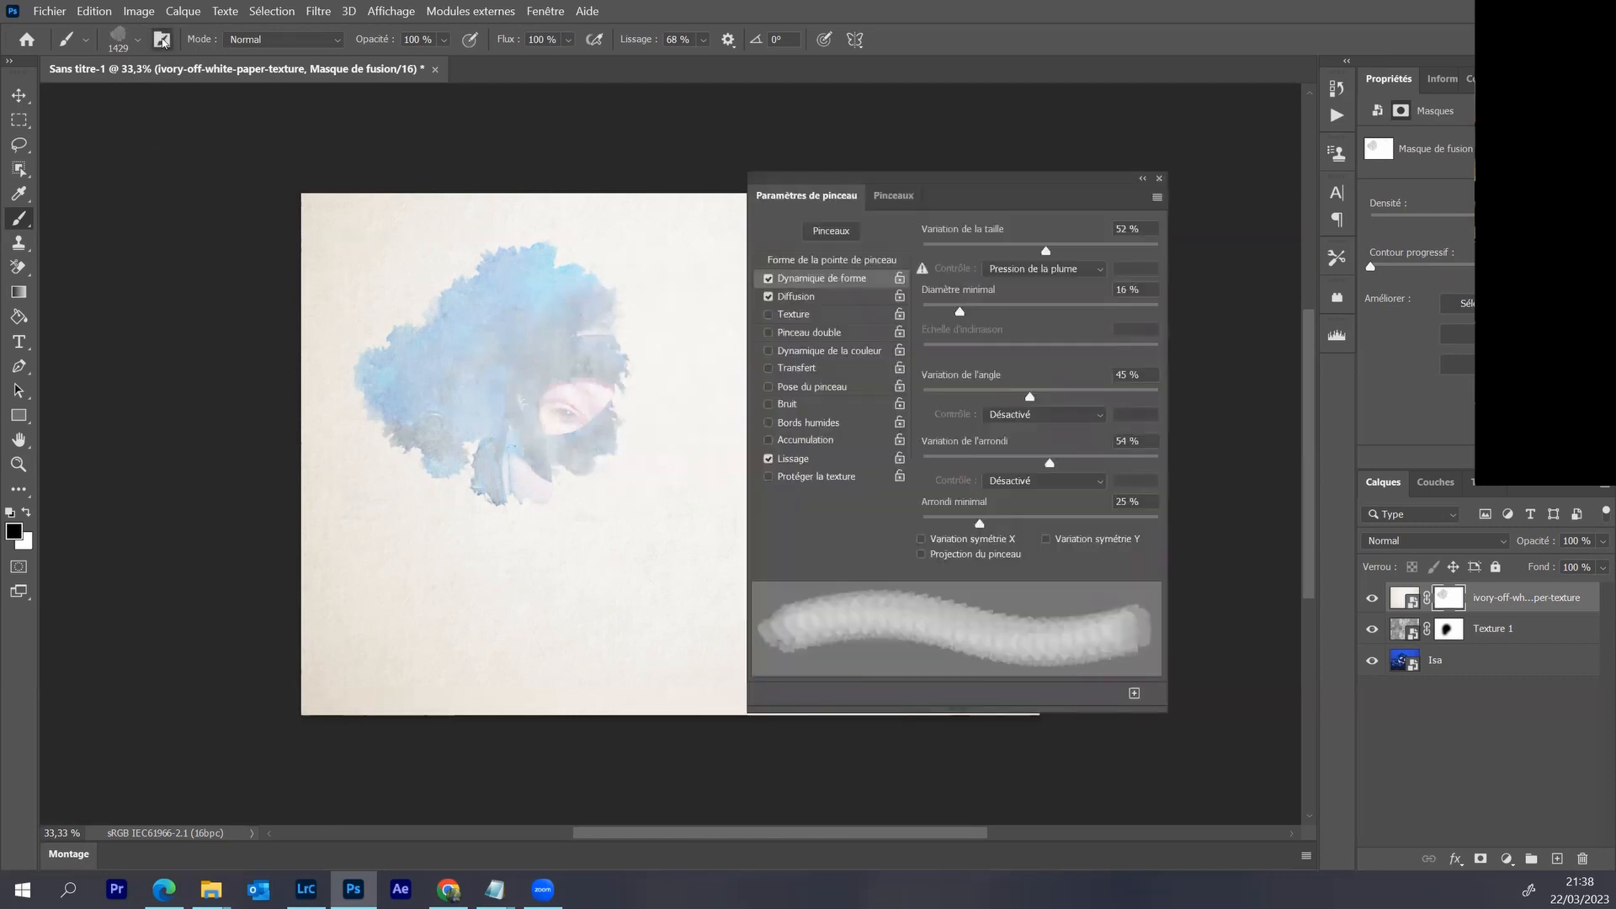
{"action": "left_click", "coordinate": [802, 282]}
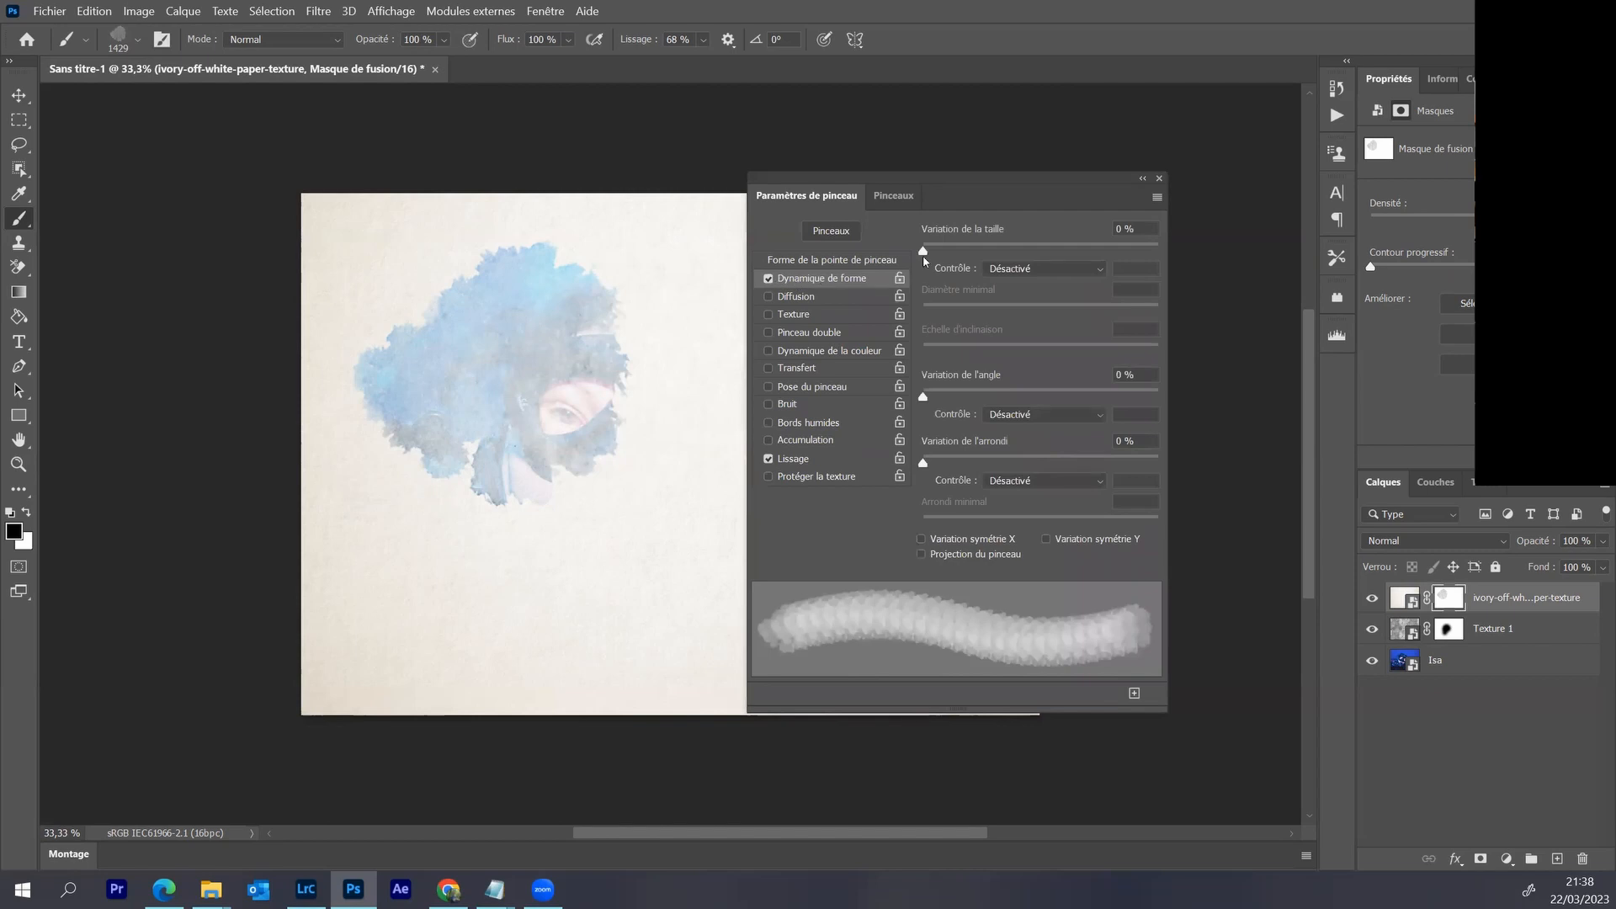
{"action": "left_click_drag", "start_coordinate": [922, 251], "coordinate": [1036, 253]}
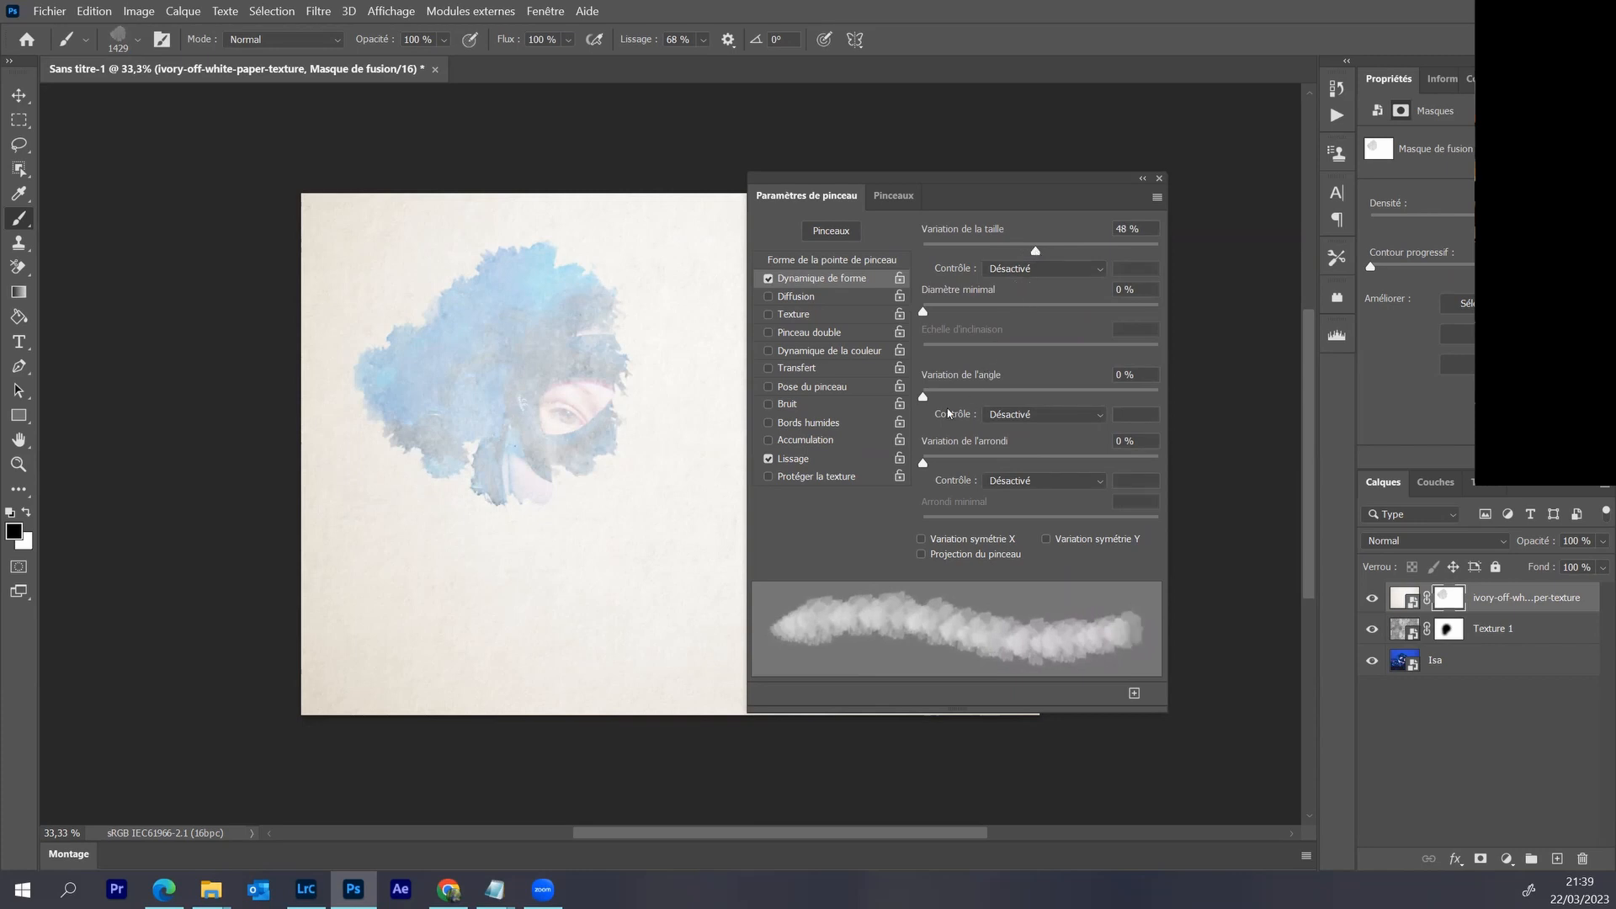
{"action": "left_click_drag", "start_coordinate": [923, 396], "coordinate": [1166, 406]}
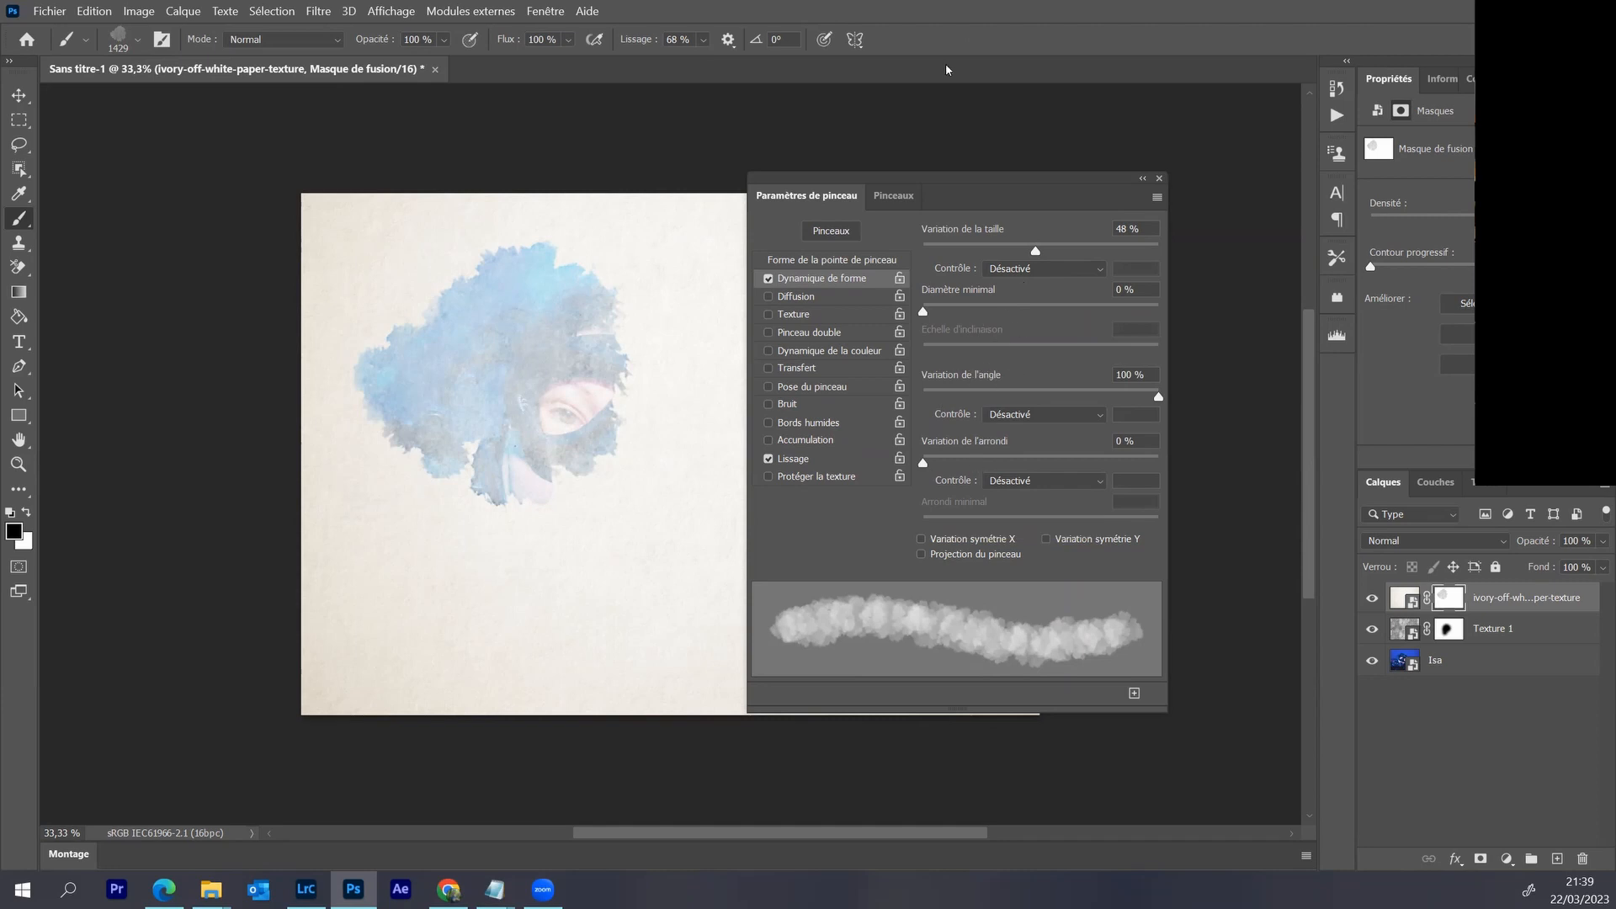
{"action": "left_click", "coordinate": [1143, 181]}
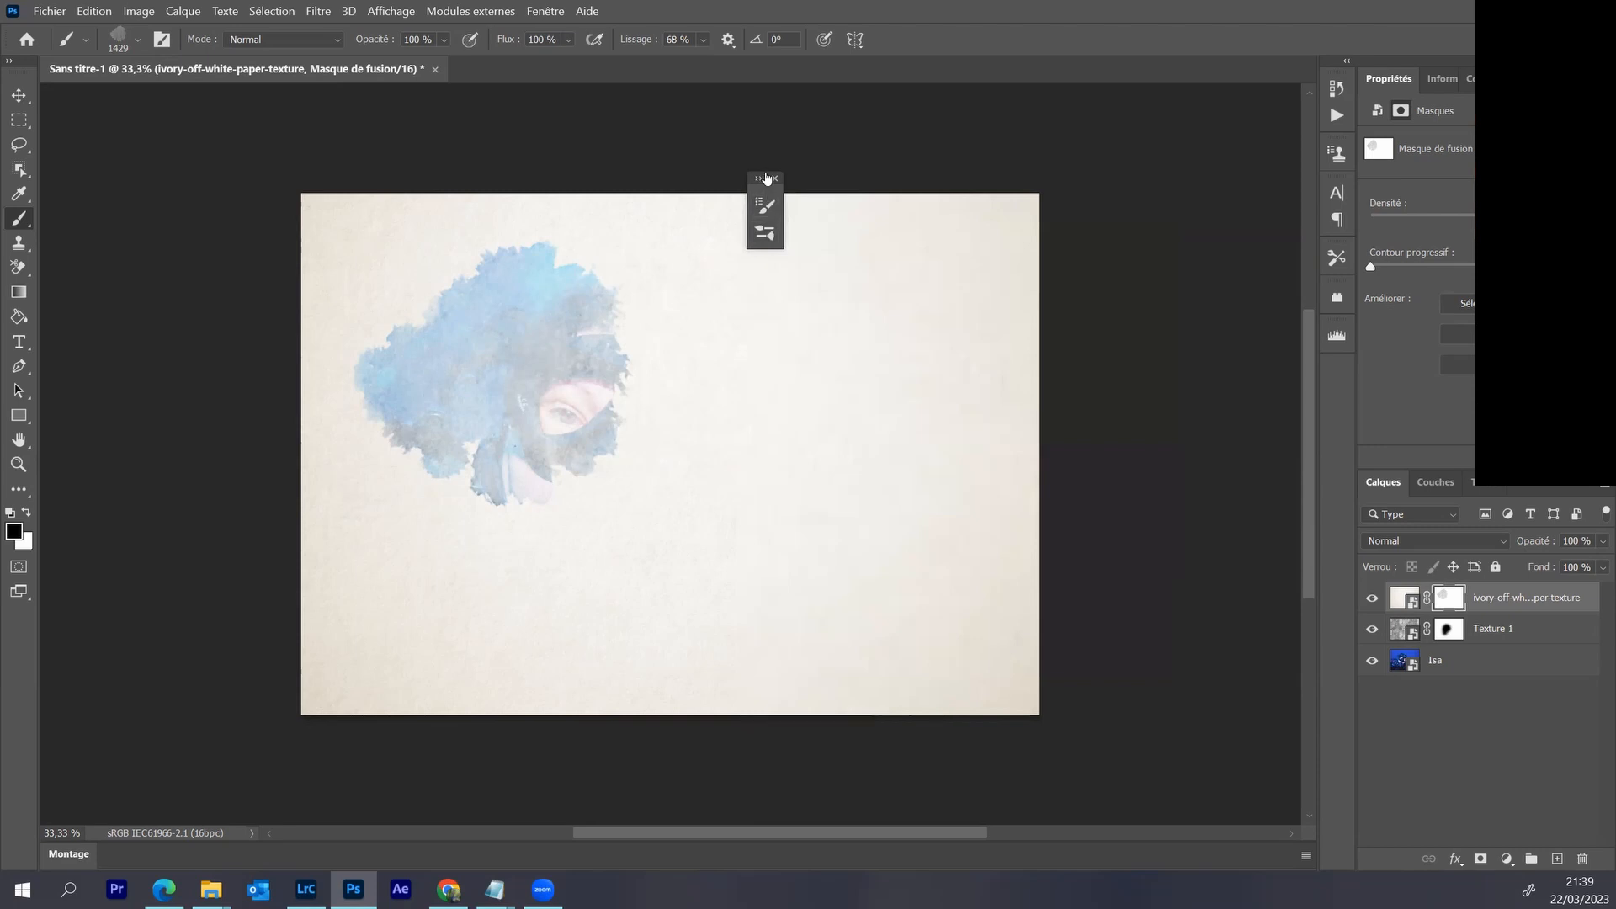
{"action": "mouse_move", "coordinate": [770, 180]}
{"action": "left_mouse_down"}
{"action": "mouse_move", "coordinate": [972, 376]}
{"action": "mouse_move", "coordinate": [1240, 416]}
{"action": "mouse_move", "coordinate": [1342, 383]}
{"action": "left_mouse_up"}
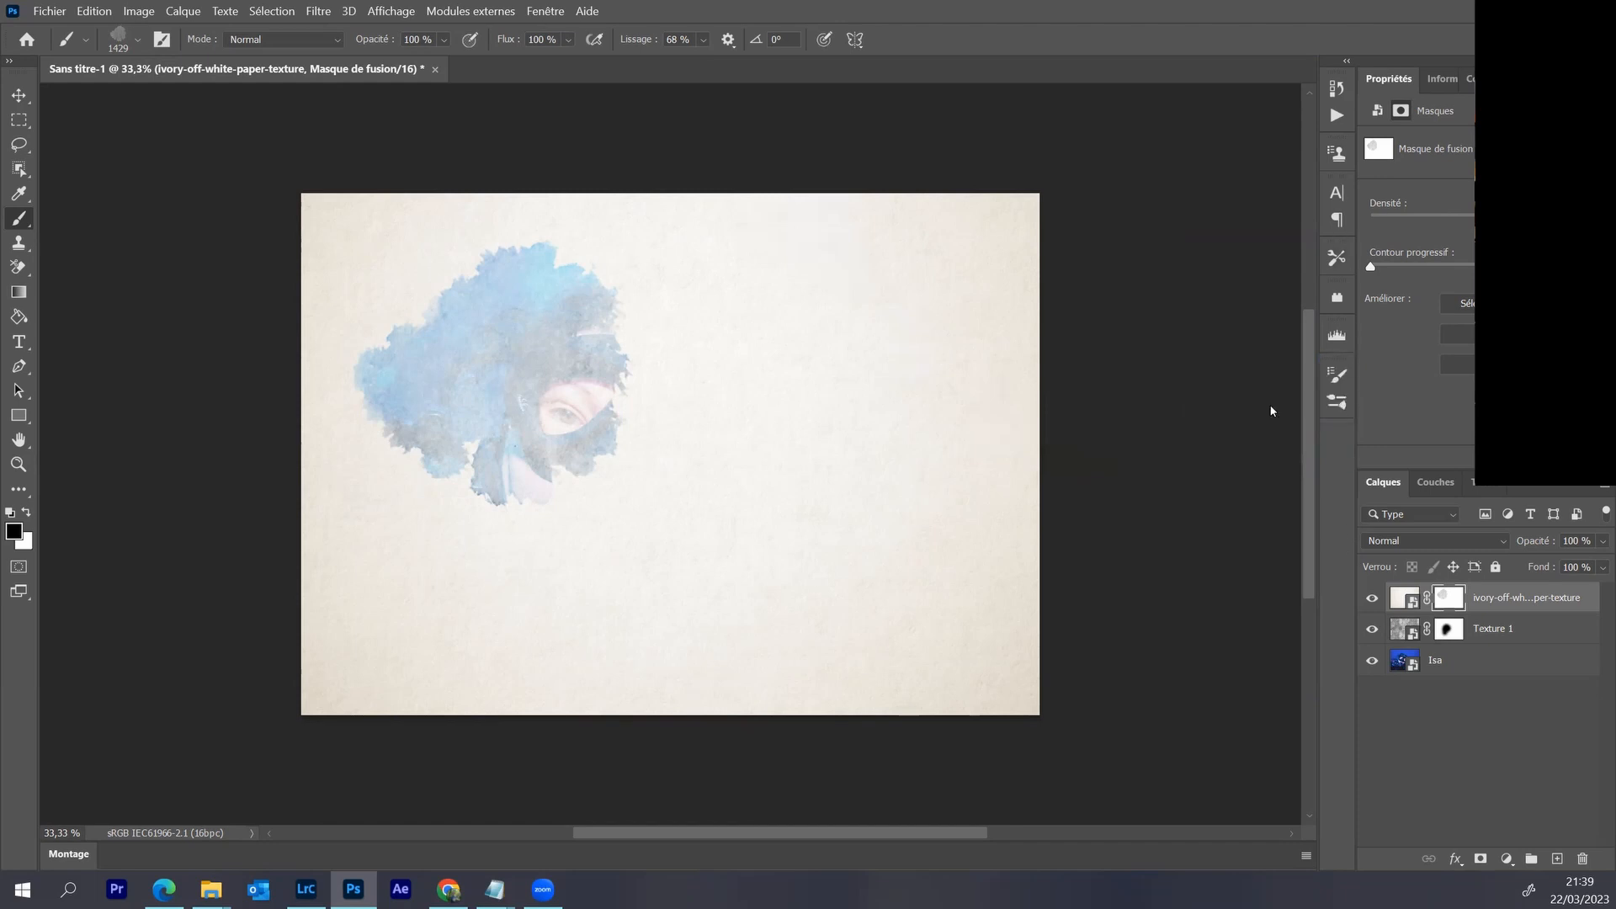
- Paint watercolor dabs on the paper mask across the diver's hood and the blue water on the portrait's right side
{"action": "left_click", "coordinate": [561, 363]}
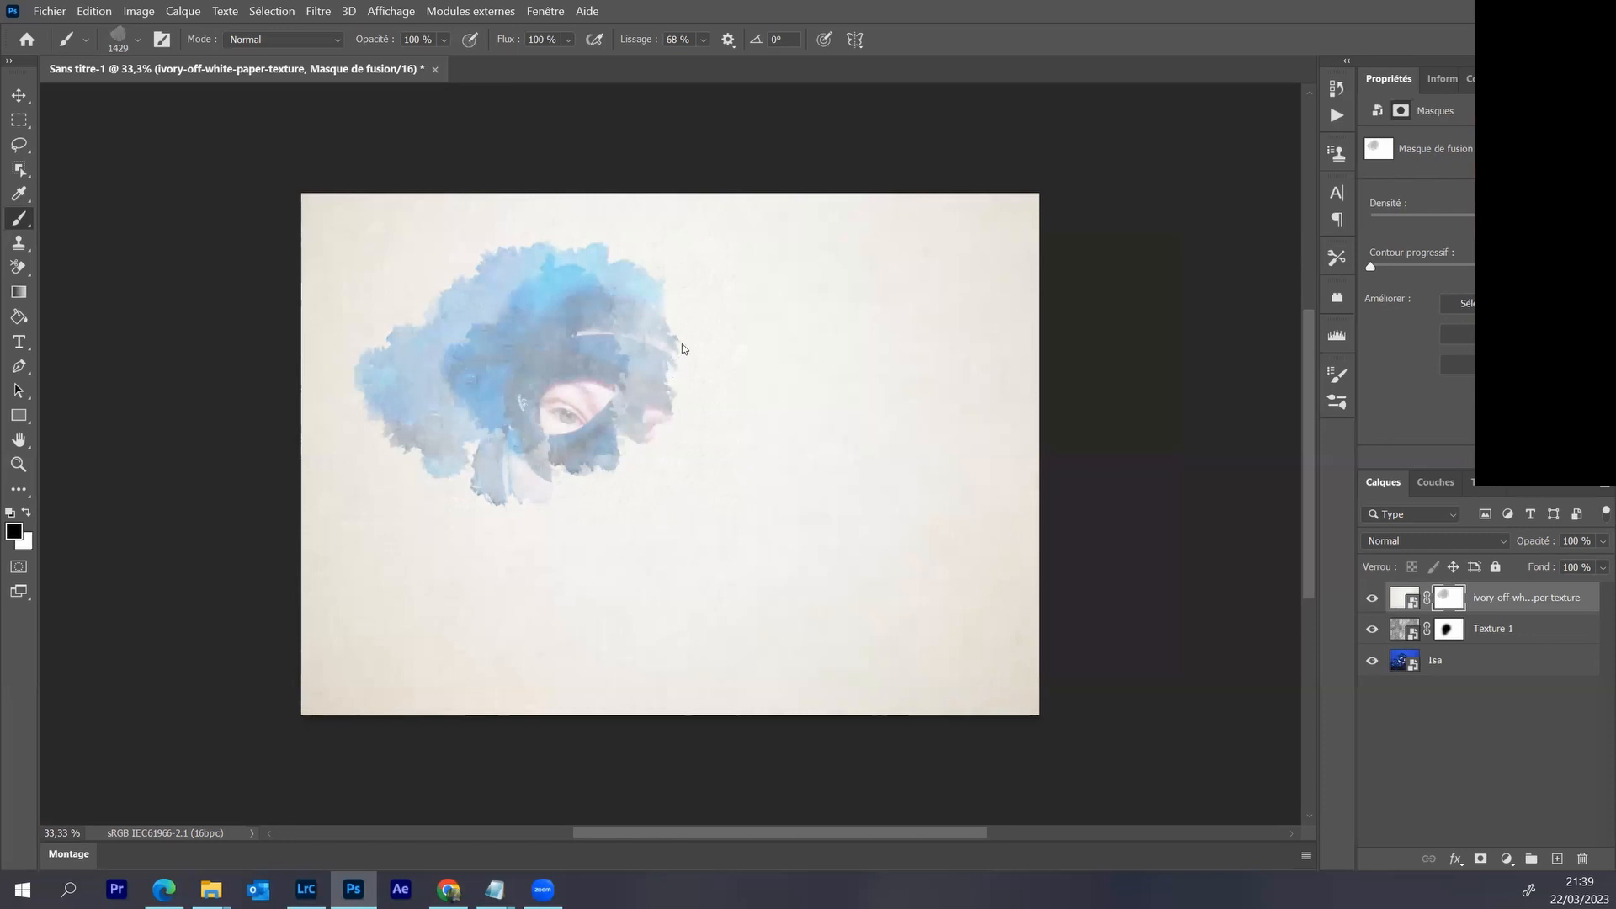
{"action": "mouse_move", "coordinate": [684, 345]}
{"action": "left_mouse_down"}
{"action": "mouse_move", "coordinate": [775, 343]}
{"action": "mouse_move", "coordinate": [763, 353]}
{"action": "left_mouse_up"}
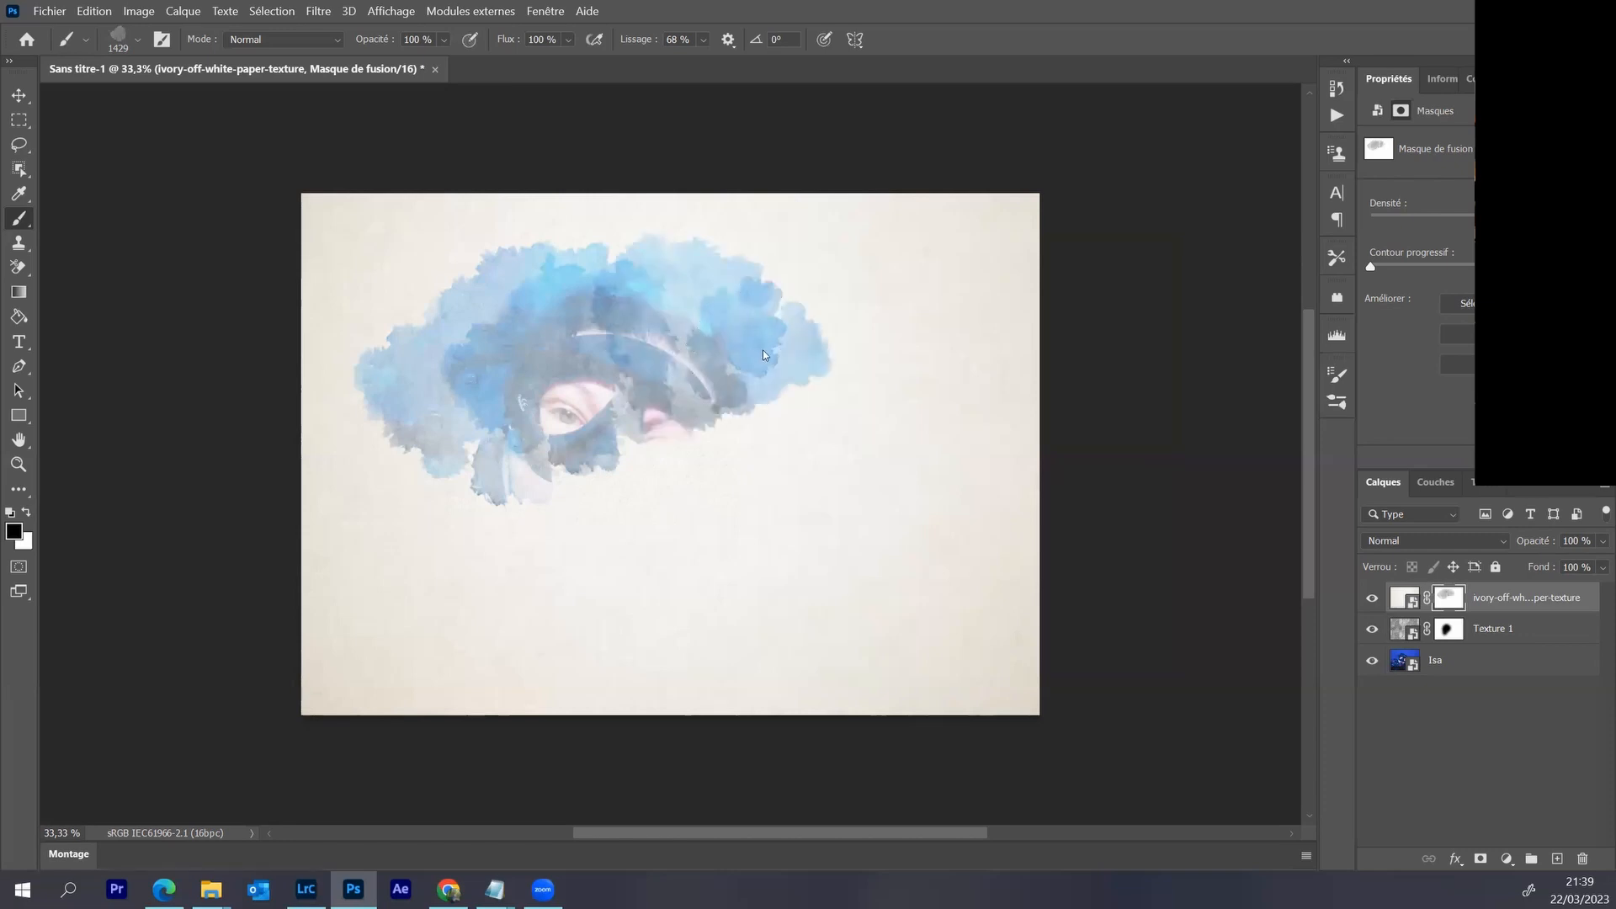
{"action": "left_click", "coordinate": [774, 380]}
{"action": "left_click", "coordinate": [781, 360]}
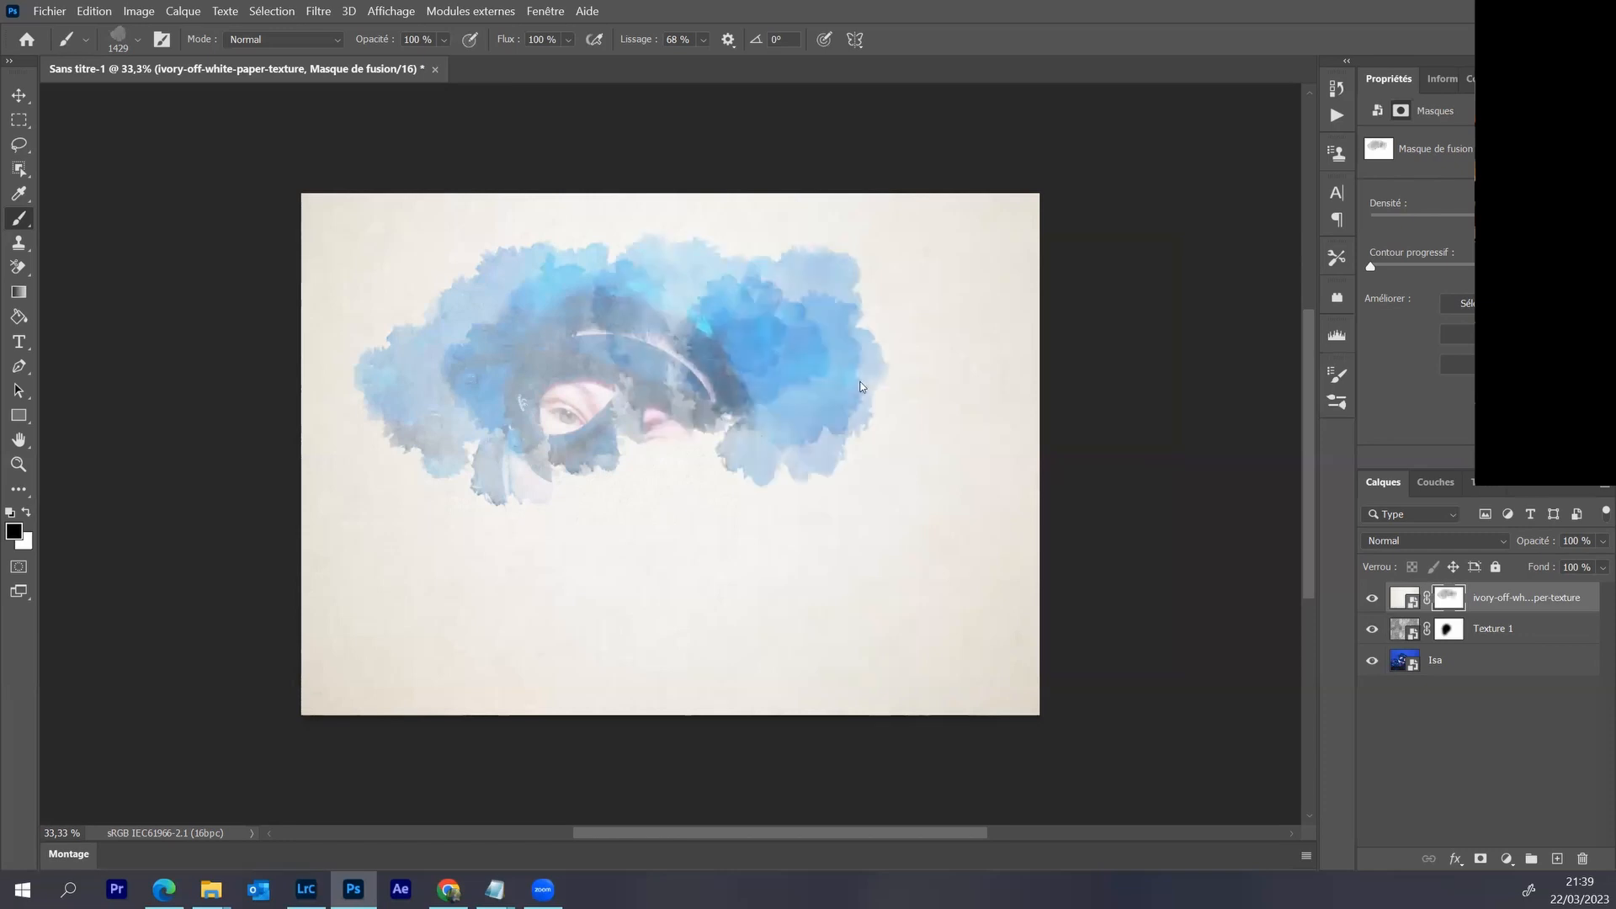
{"action": "mouse_move", "coordinate": [870, 406]}
{"action": "left_mouse_down"}
{"action": "mouse_move", "coordinate": [852, 498]}
{"action": "mouse_move", "coordinate": [829, 523]}
{"action": "mouse_move", "coordinate": [757, 496]}
{"action": "left_mouse_up"}
{"action": "left_click", "coordinate": [695, 492]}
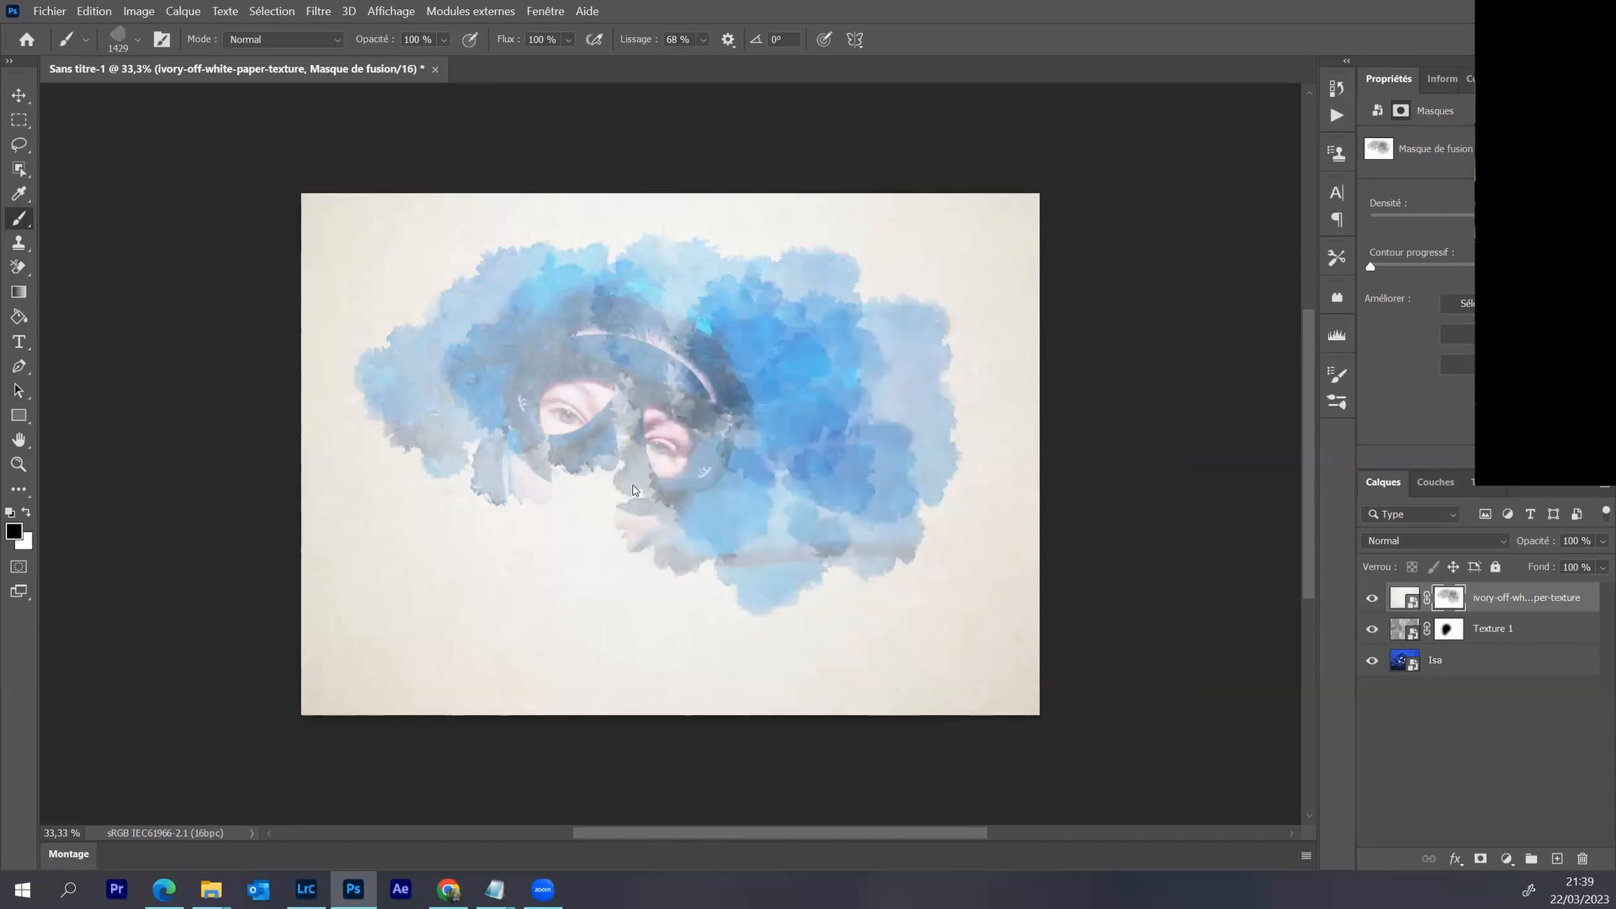
- Reveal the diver's lower face, the regulator and the water at lower right with more watercolor dabs on the paper mask
{"action": "left_click", "coordinate": [636, 491]}
{"action": "left_click", "coordinate": [573, 492]}
{"action": "left_click", "coordinate": [518, 498]}
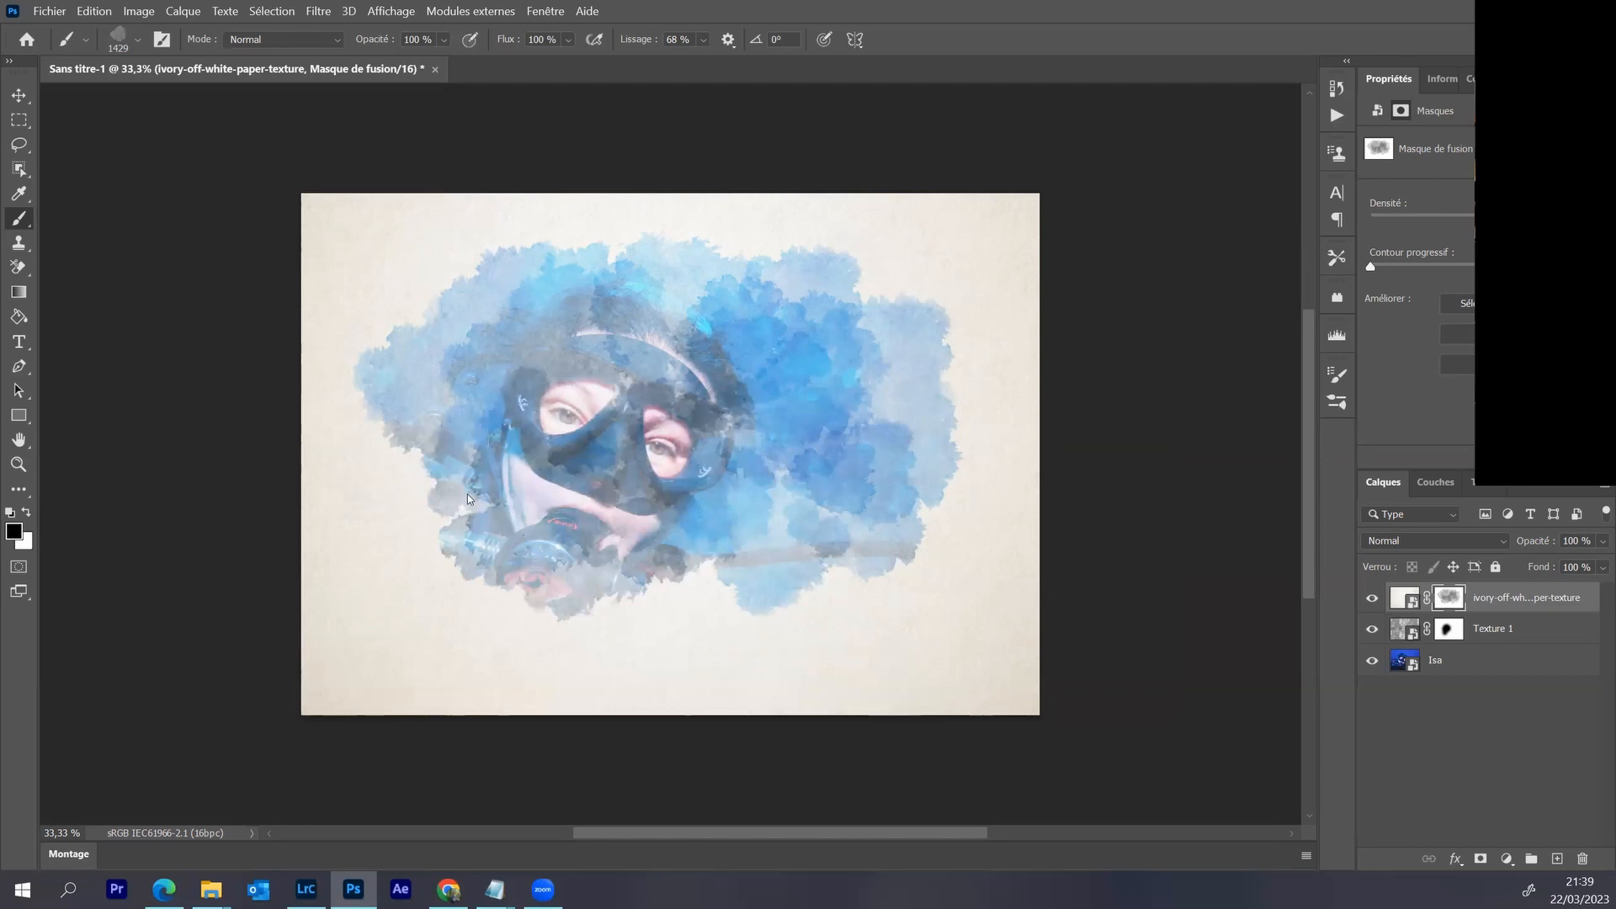
{"action": "left_click", "coordinate": [470, 505]}
{"action": "left_click", "coordinate": [500, 534]}
{"action": "left_click", "coordinate": [594, 552]}
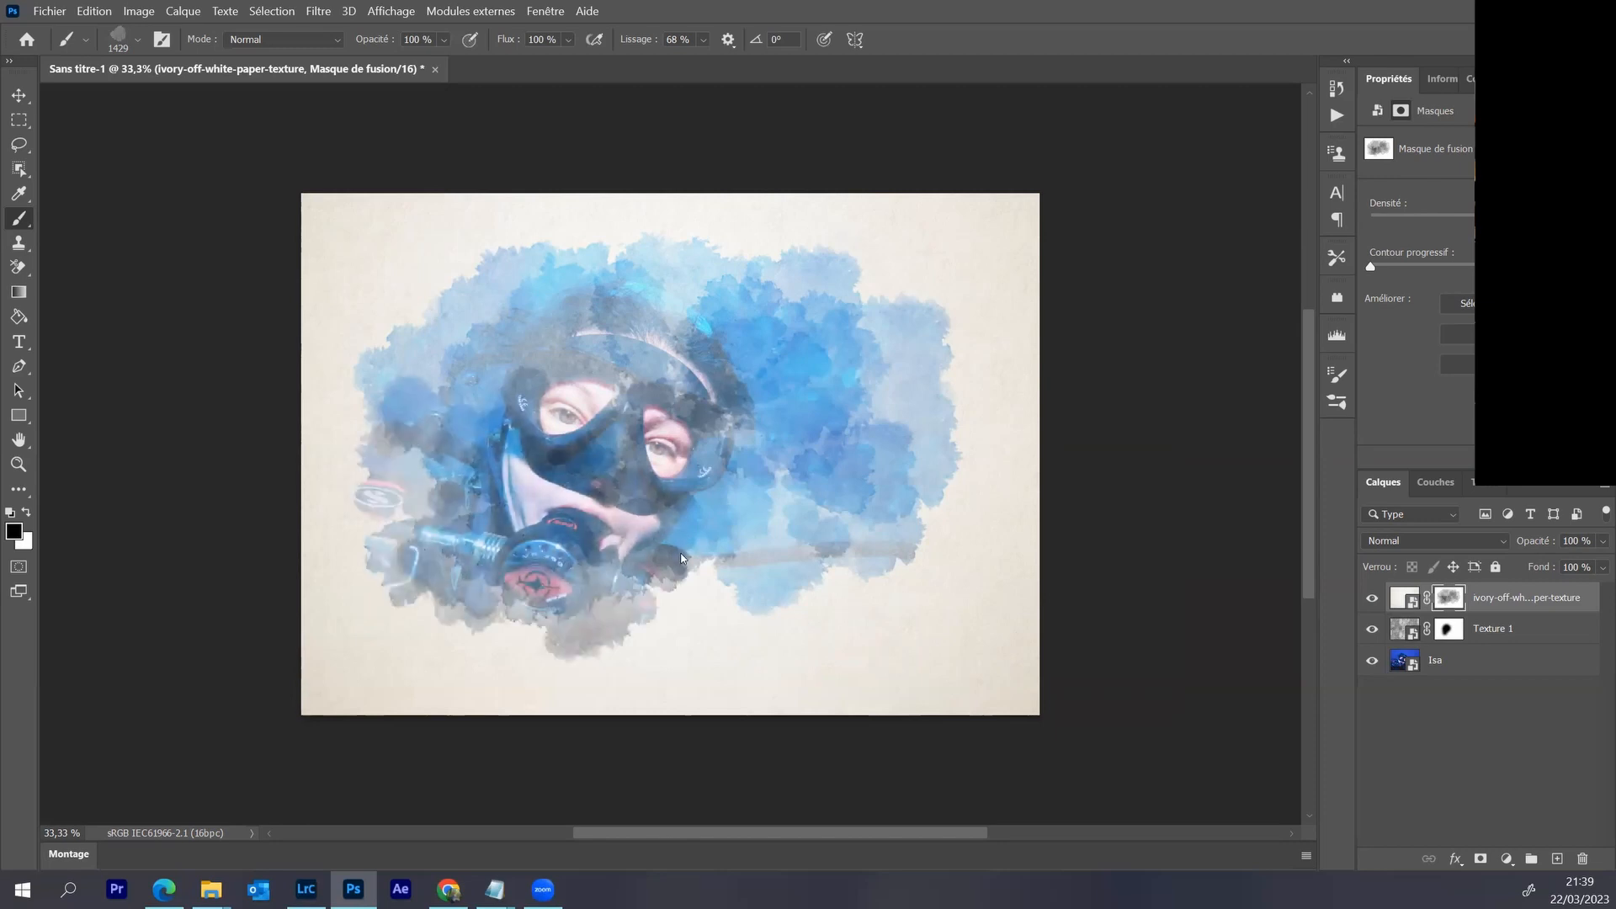
{"action": "left_click", "coordinate": [674, 556]}
{"action": "left_click", "coordinate": [776, 543]}
{"action": "left_click", "coordinate": [842, 539]}
{"action": "left_click", "coordinate": [894, 467]}
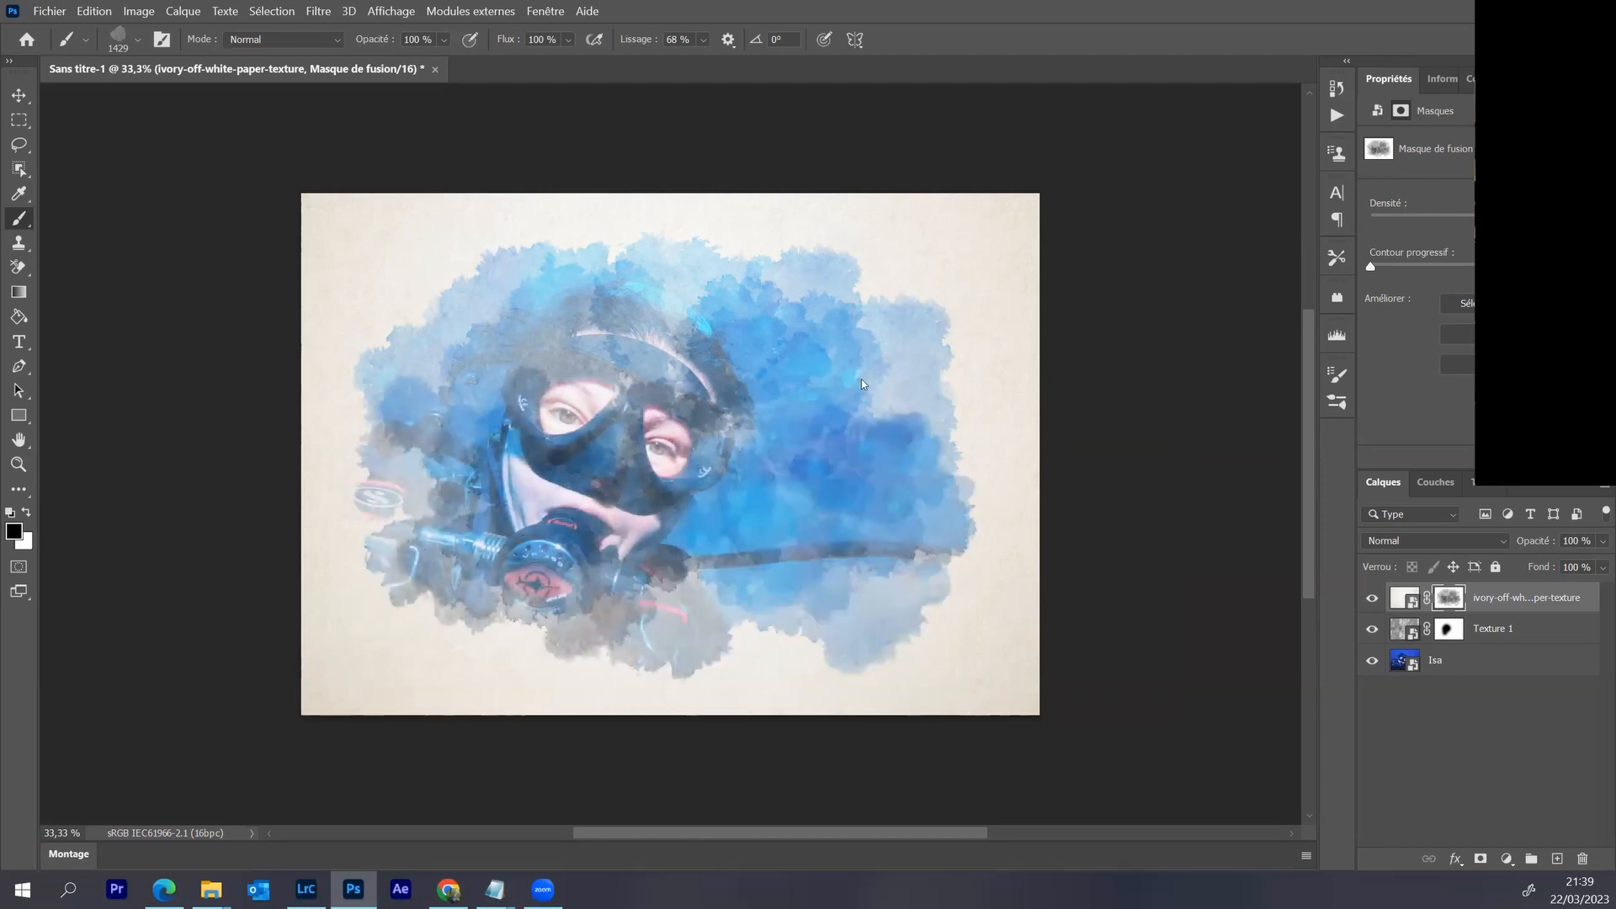
- Stamp further dabs over the diver's eyes, mask and hood and just below the regulator to strengthen the revealed portrait
{"action": "left_click", "coordinate": [608, 459]}
{"action": "left_click", "coordinate": [568, 439]}
{"action": "left_click", "coordinate": [574, 400]}
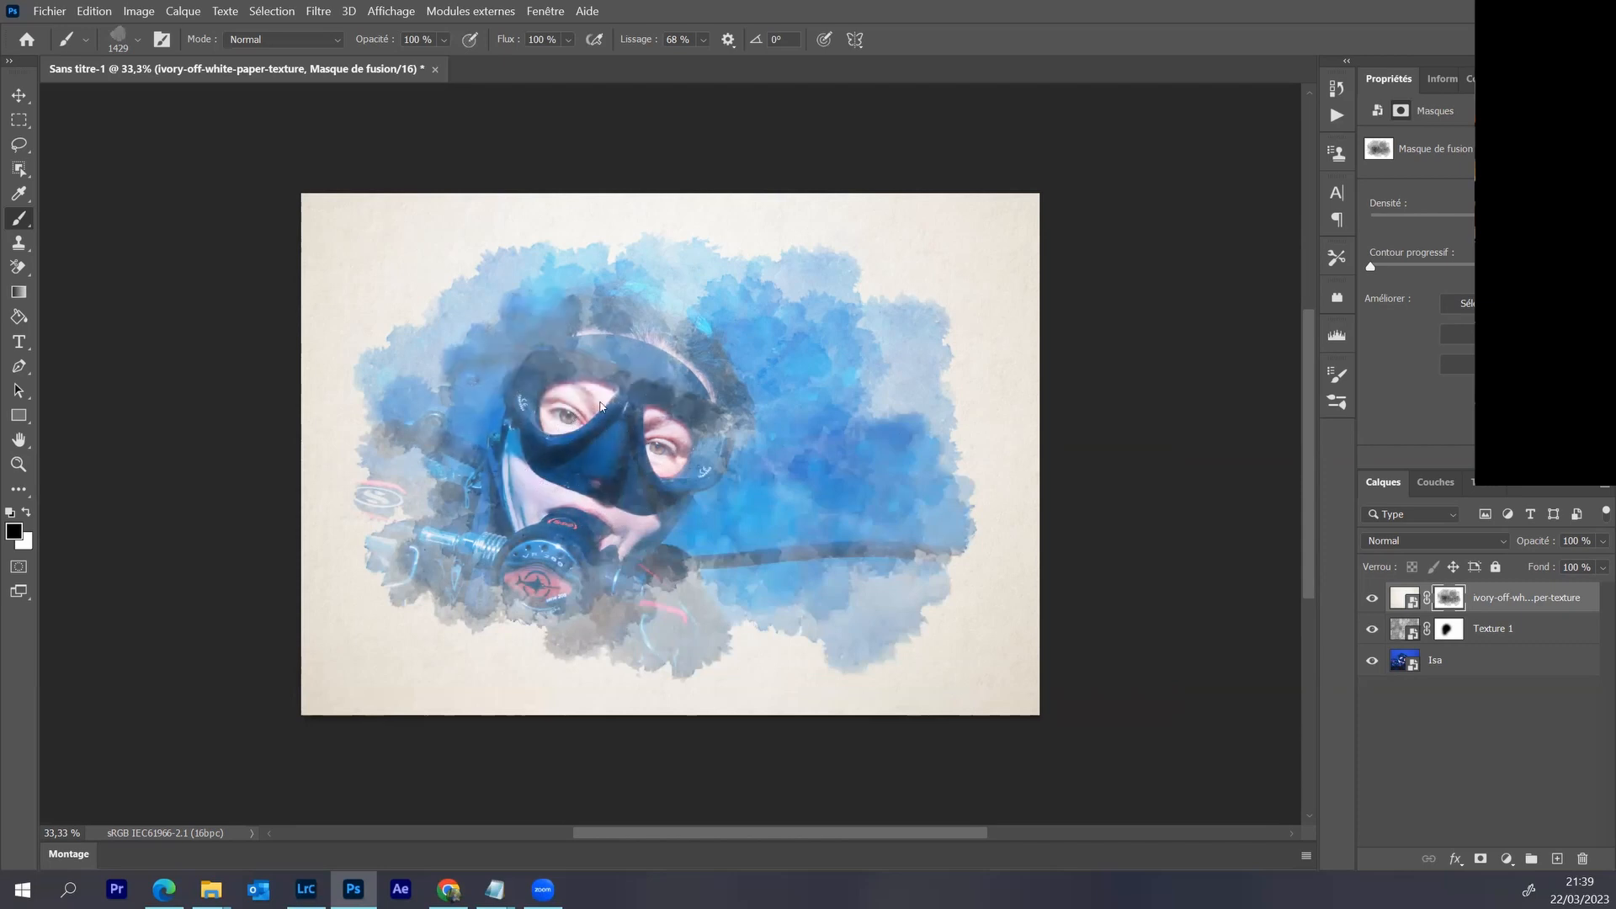
{"action": "left_click", "coordinate": [637, 423]}
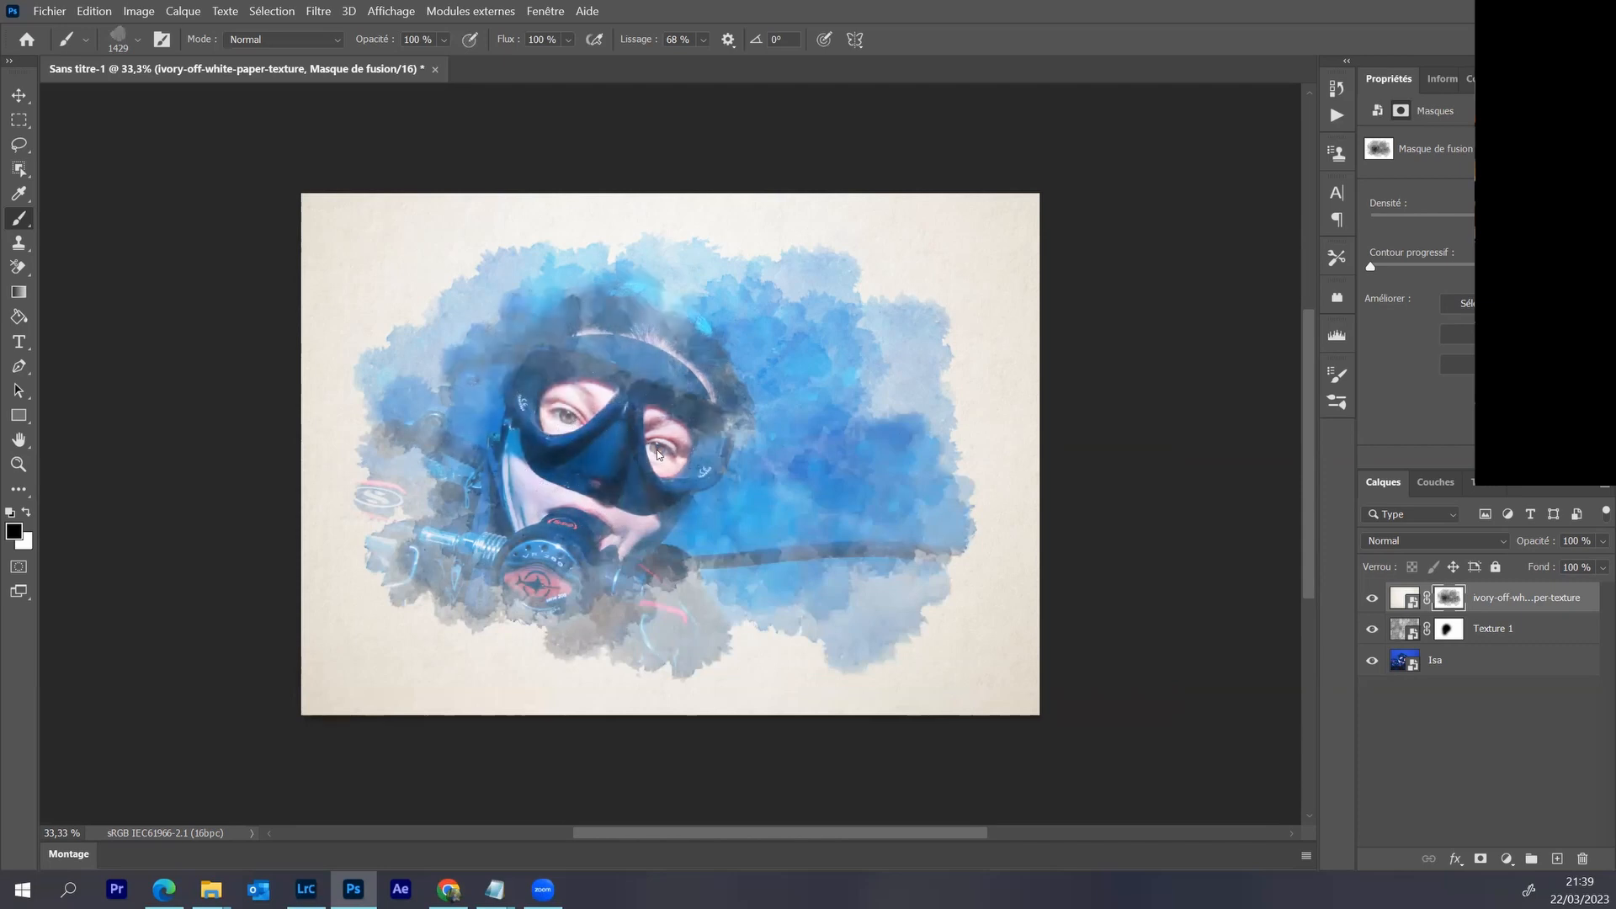
{"action": "left_click", "coordinate": [578, 332]}
{"action": "left_click", "coordinate": [510, 618]}
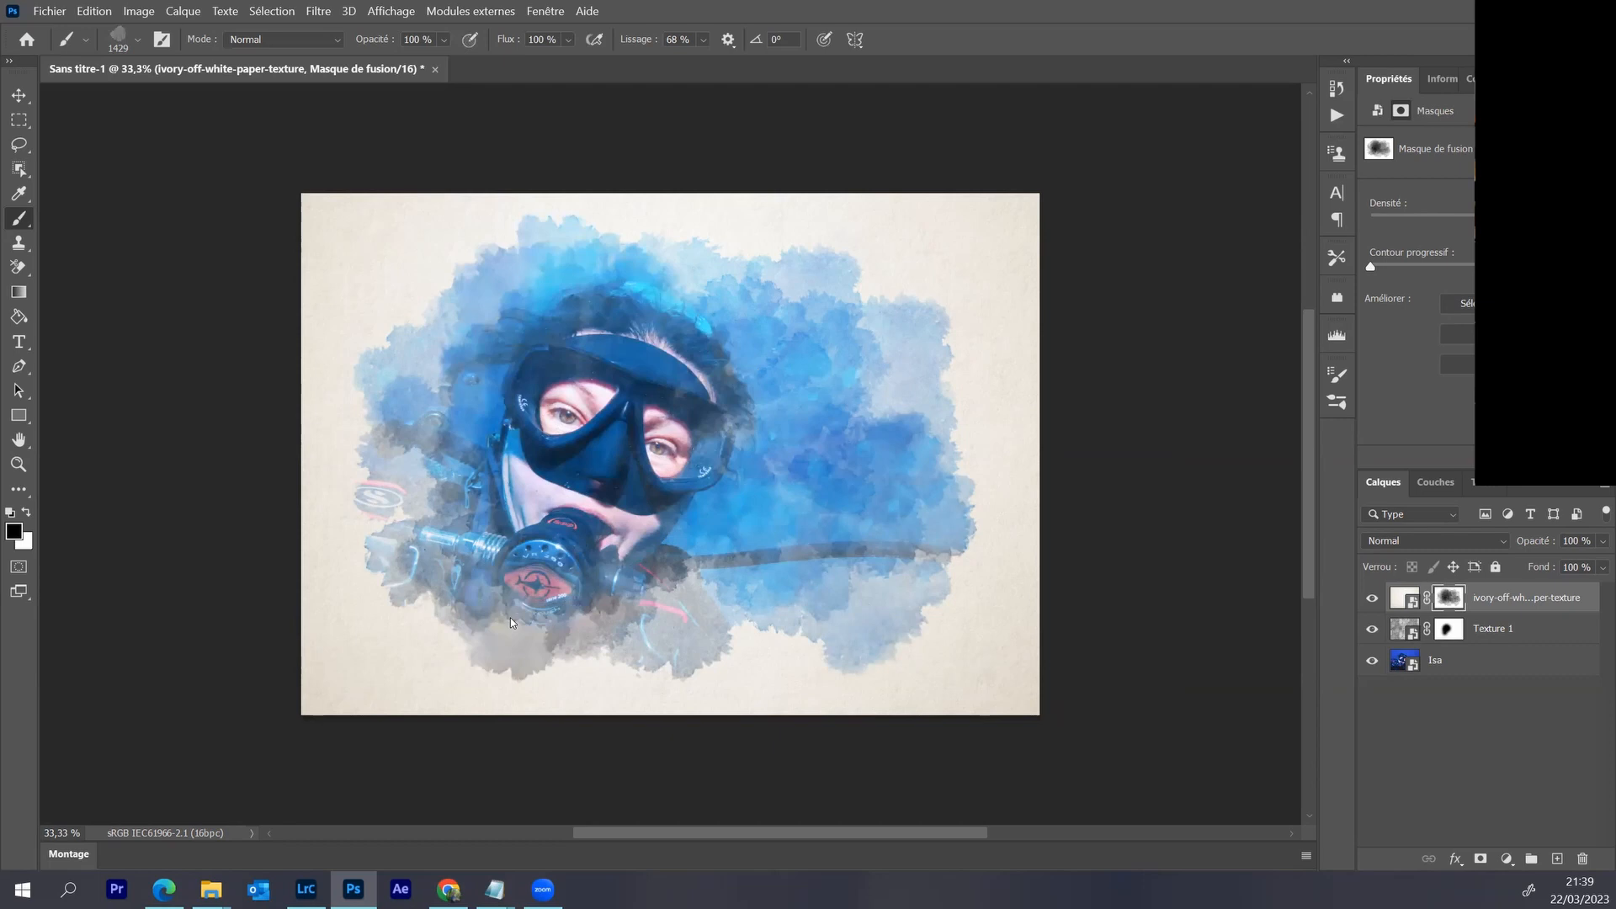
{"action": "left_click", "coordinate": [448, 641]}
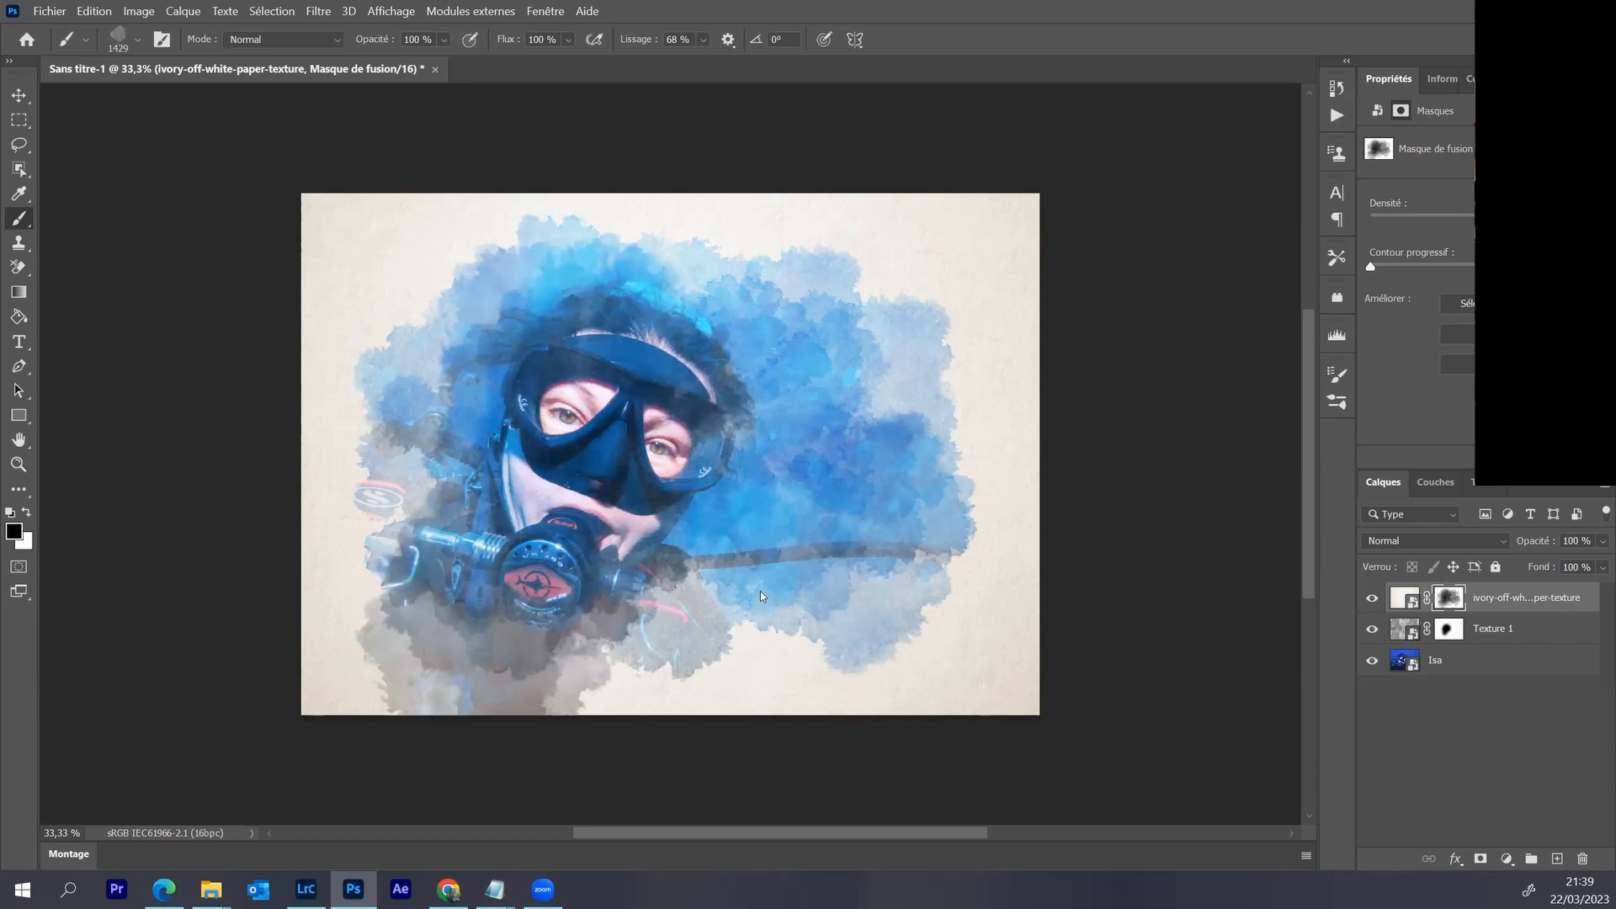
{"action": "key", "text": "ctrl+z"}
{"action": "key", "text": "ctrl+z"}
{"action": "key", "text": "ctrl+z"}
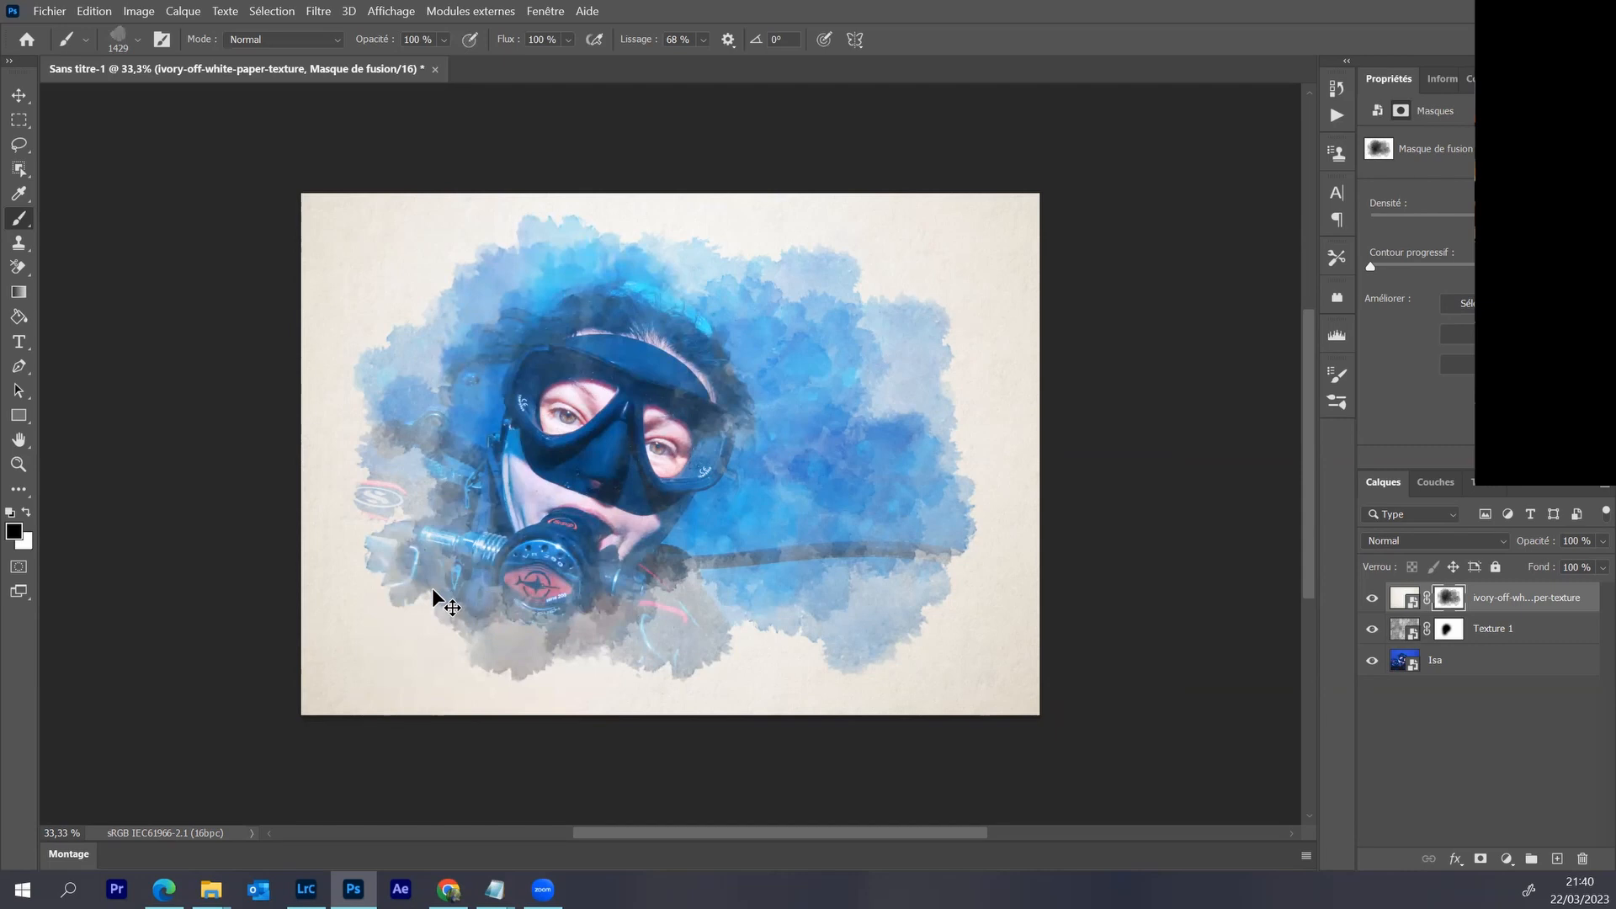
- Extend the revealed area with watercolor dabs around the left, lower and right edges of the portrait on the paper mask
{"action": "key", "text": "ctrl+shift+z"}
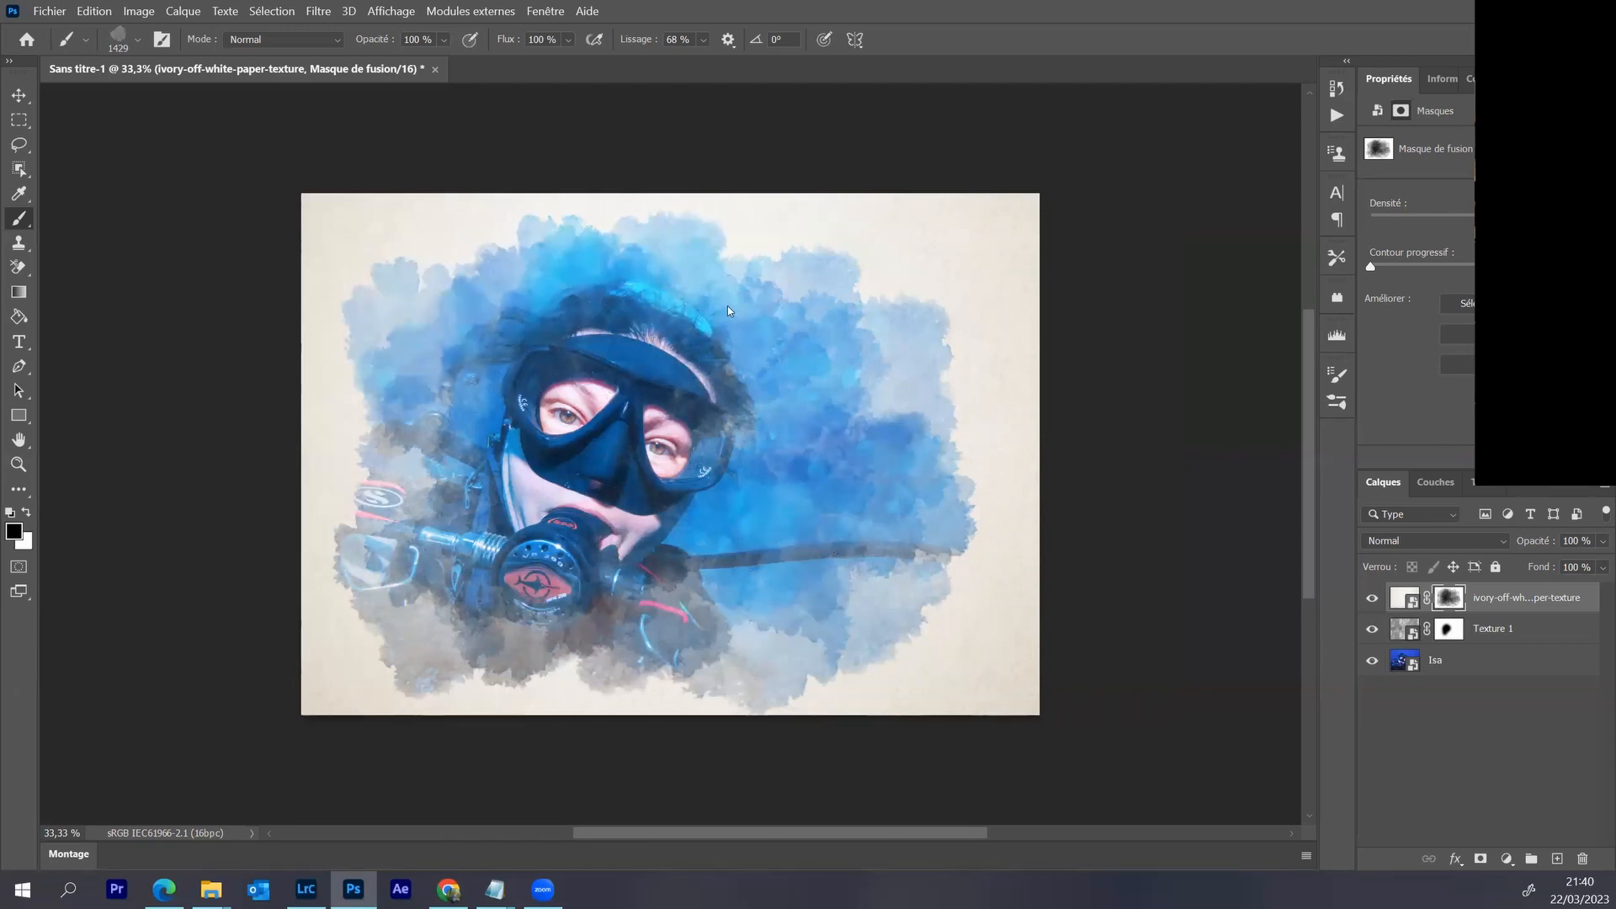
{"action": "mouse_move", "coordinate": [727, 305]}
{"action": "left_mouse_down"}
{"action": "mouse_move", "coordinate": [757, 370]}
{"action": "mouse_move", "coordinate": [717, 465]}
{"action": "left_mouse_up"}
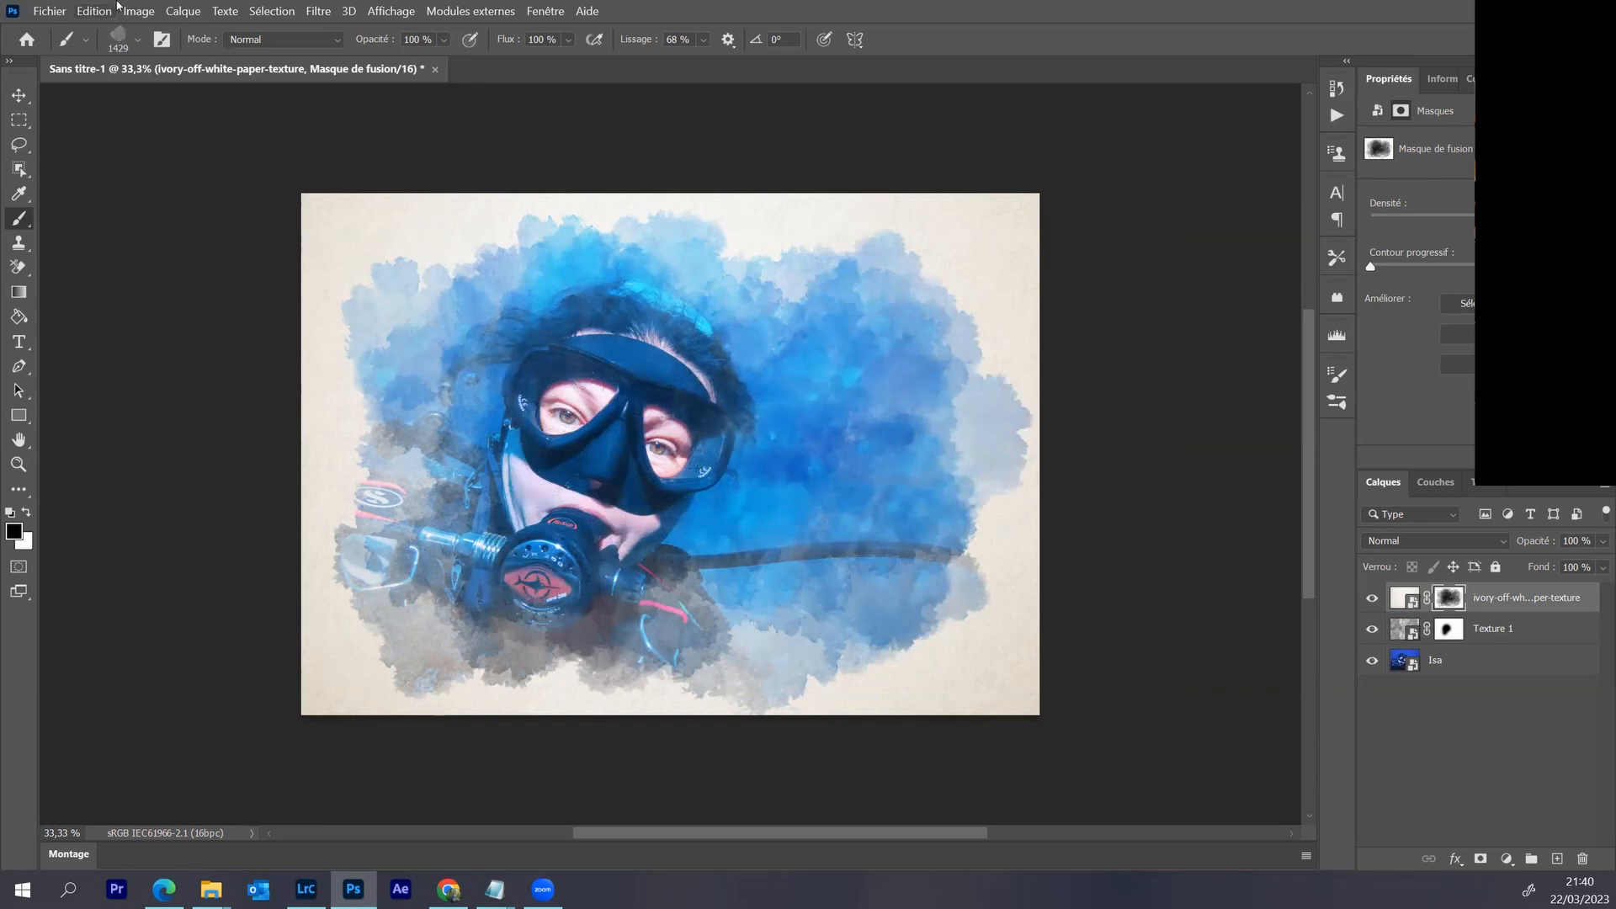
- Fully clear the paper from the diver's face and regulator on the mask with the soft round 1429 px brush at 0% hardness
{"action": "left_click", "coordinate": [138, 40]}
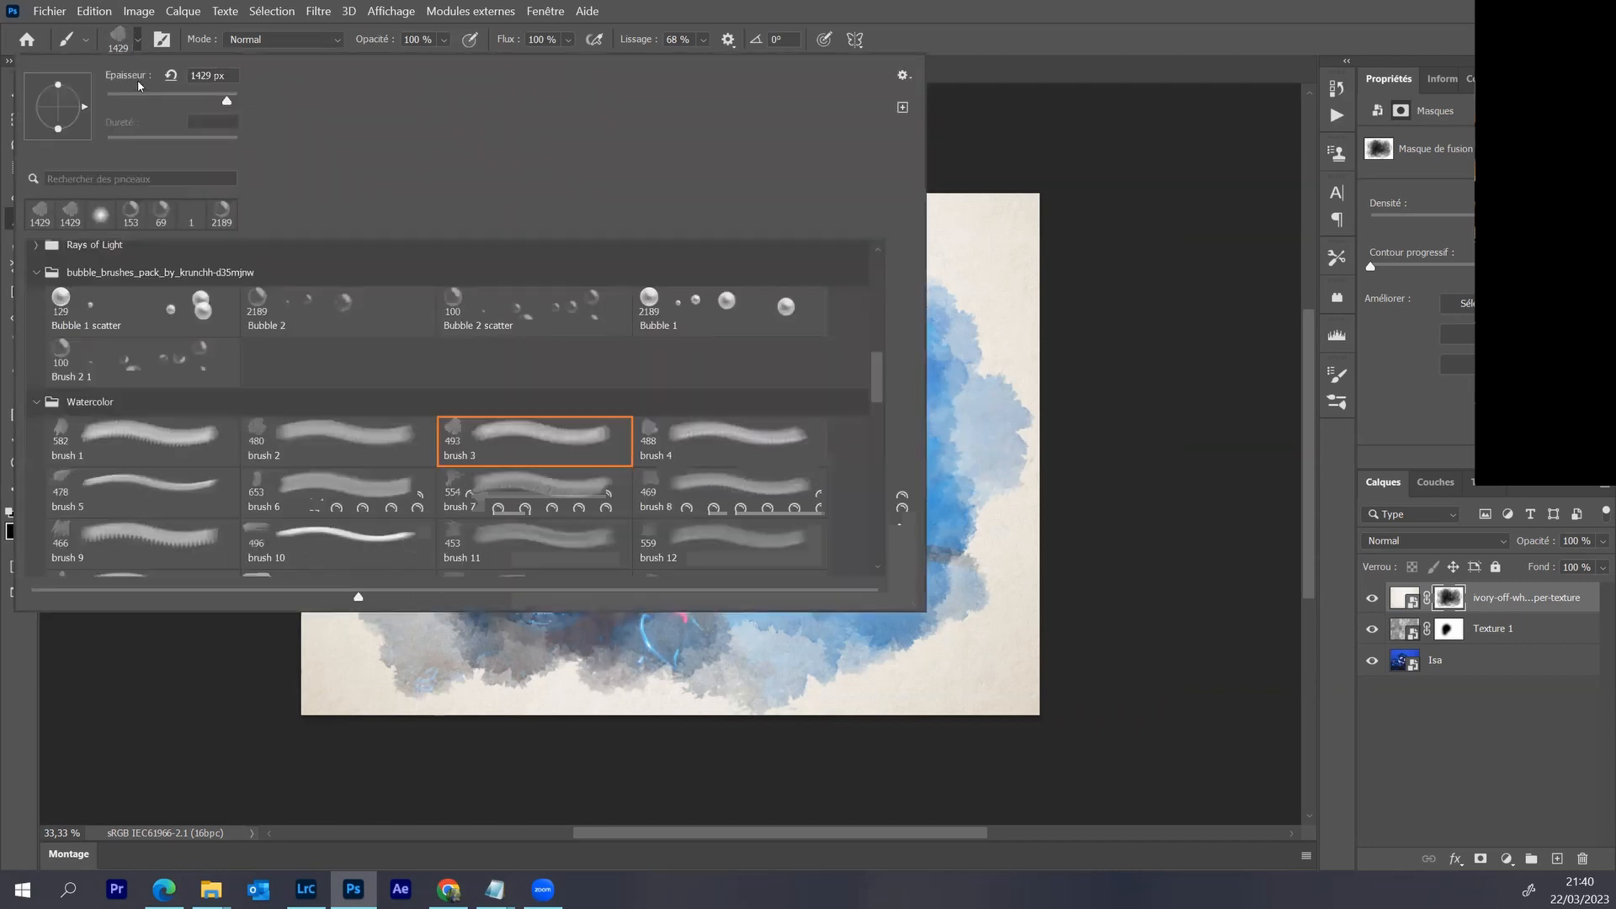
{"action": "left_click", "coordinate": [100, 215]}
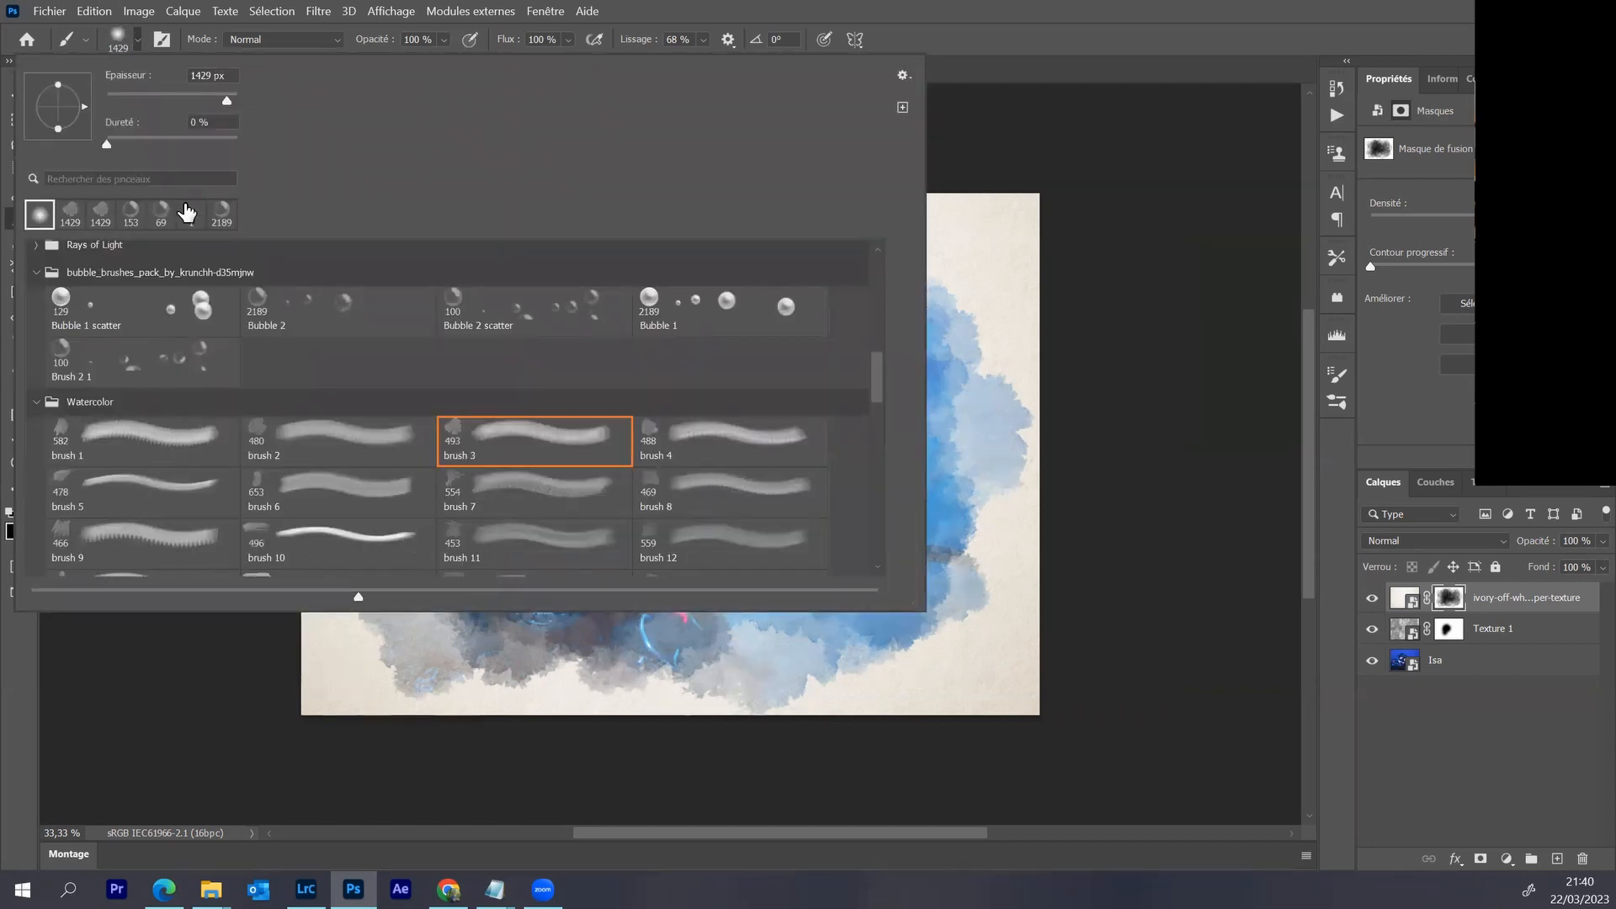
{"action": "left_click", "coordinate": [1014, 11]}
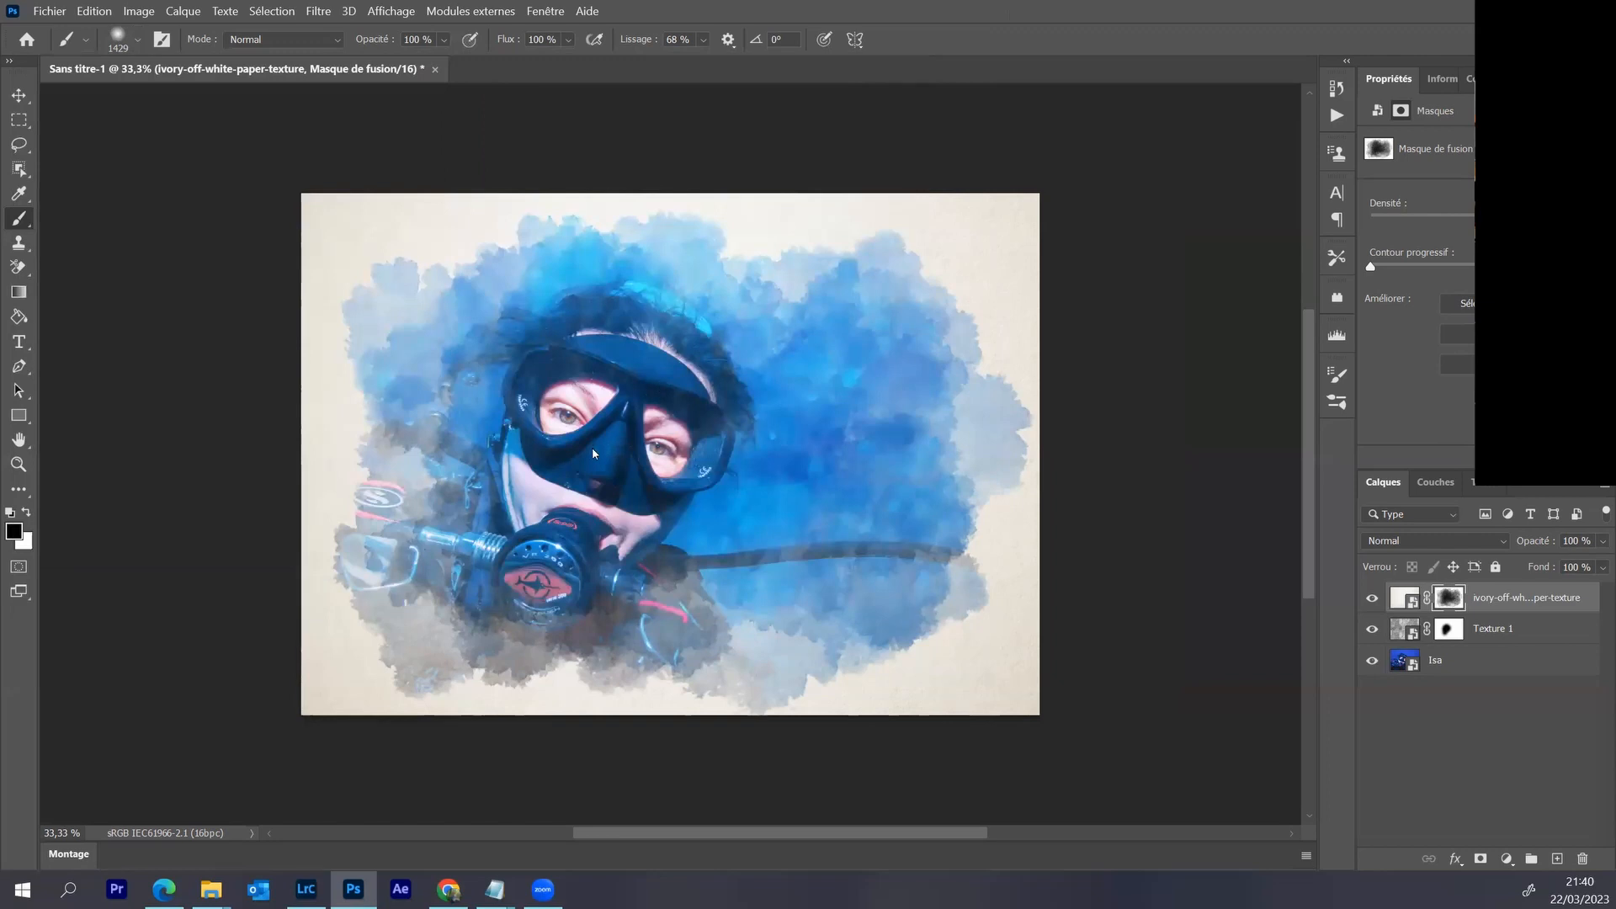
{"action": "left_click", "coordinate": [562, 446]}
{"action": "left_click", "coordinate": [559, 562]}
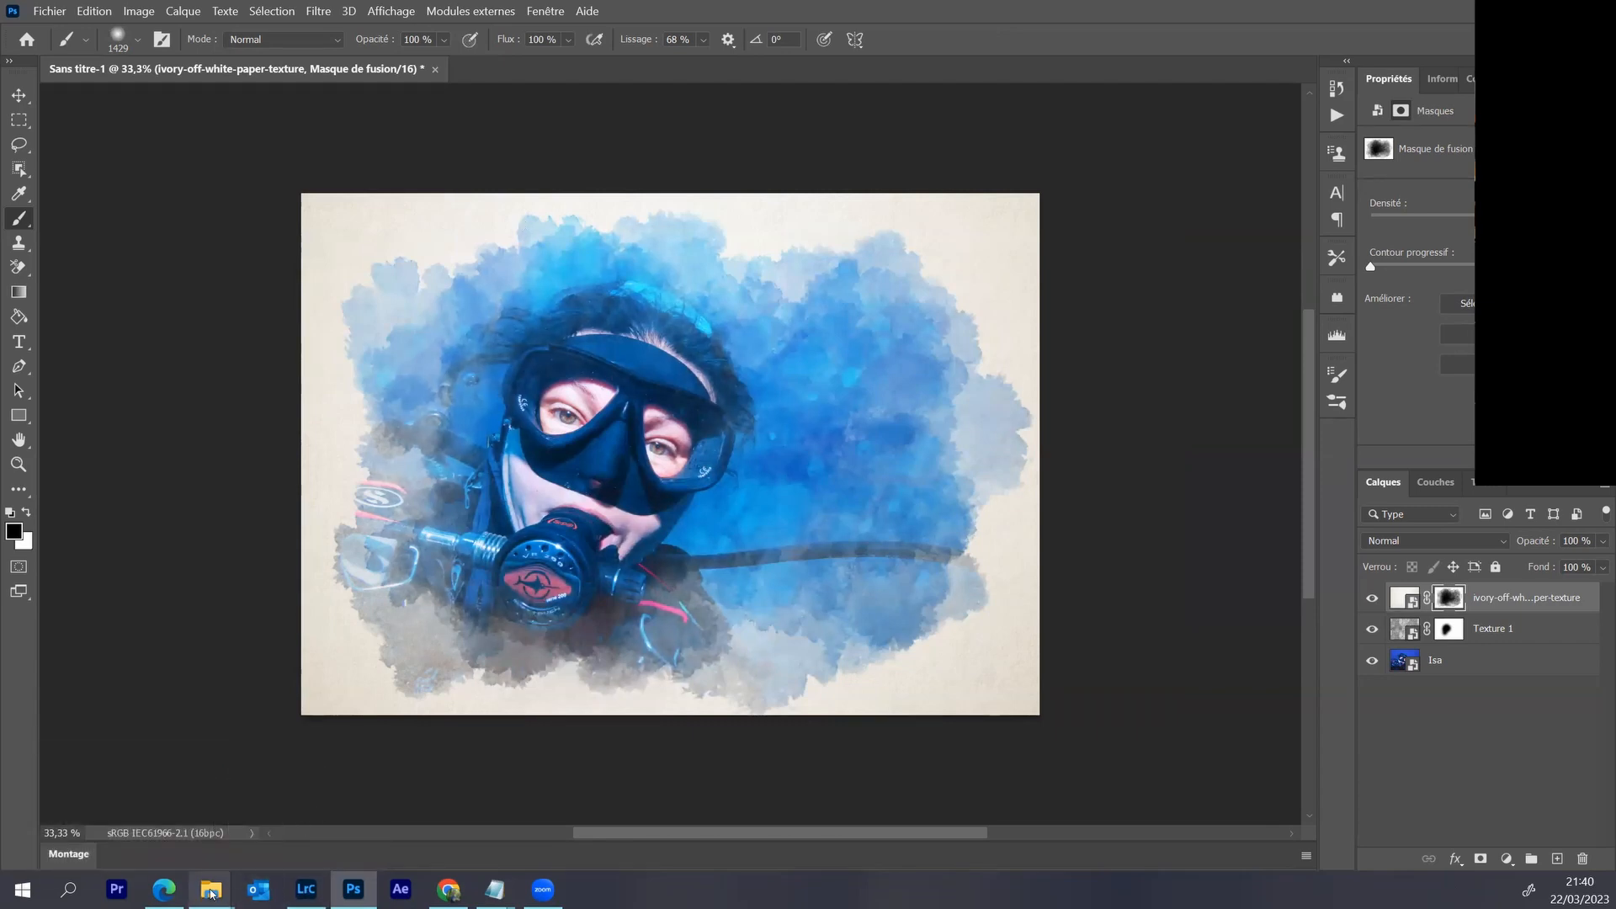
- In File Explorer, open the finished painting effect JPG from the 03 folder to examine it as a reference
{"action": "mouse_move", "coordinate": [217, 890]}
{"action": "left_click", "coordinate": [334, 835]}
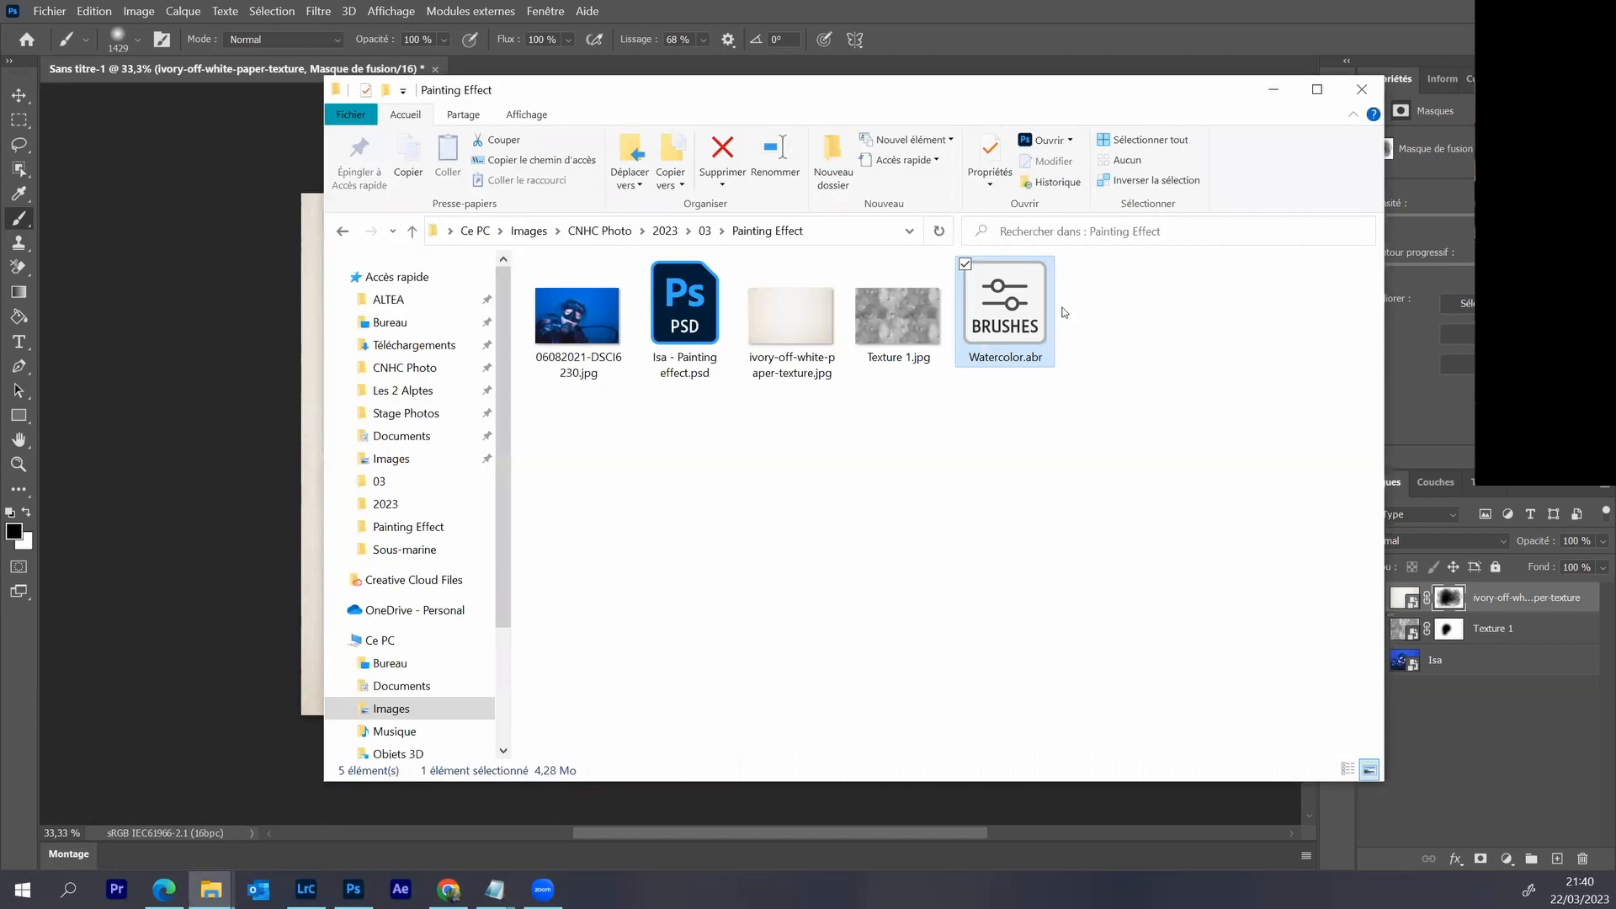
{"action": "left_click", "coordinate": [704, 231]}
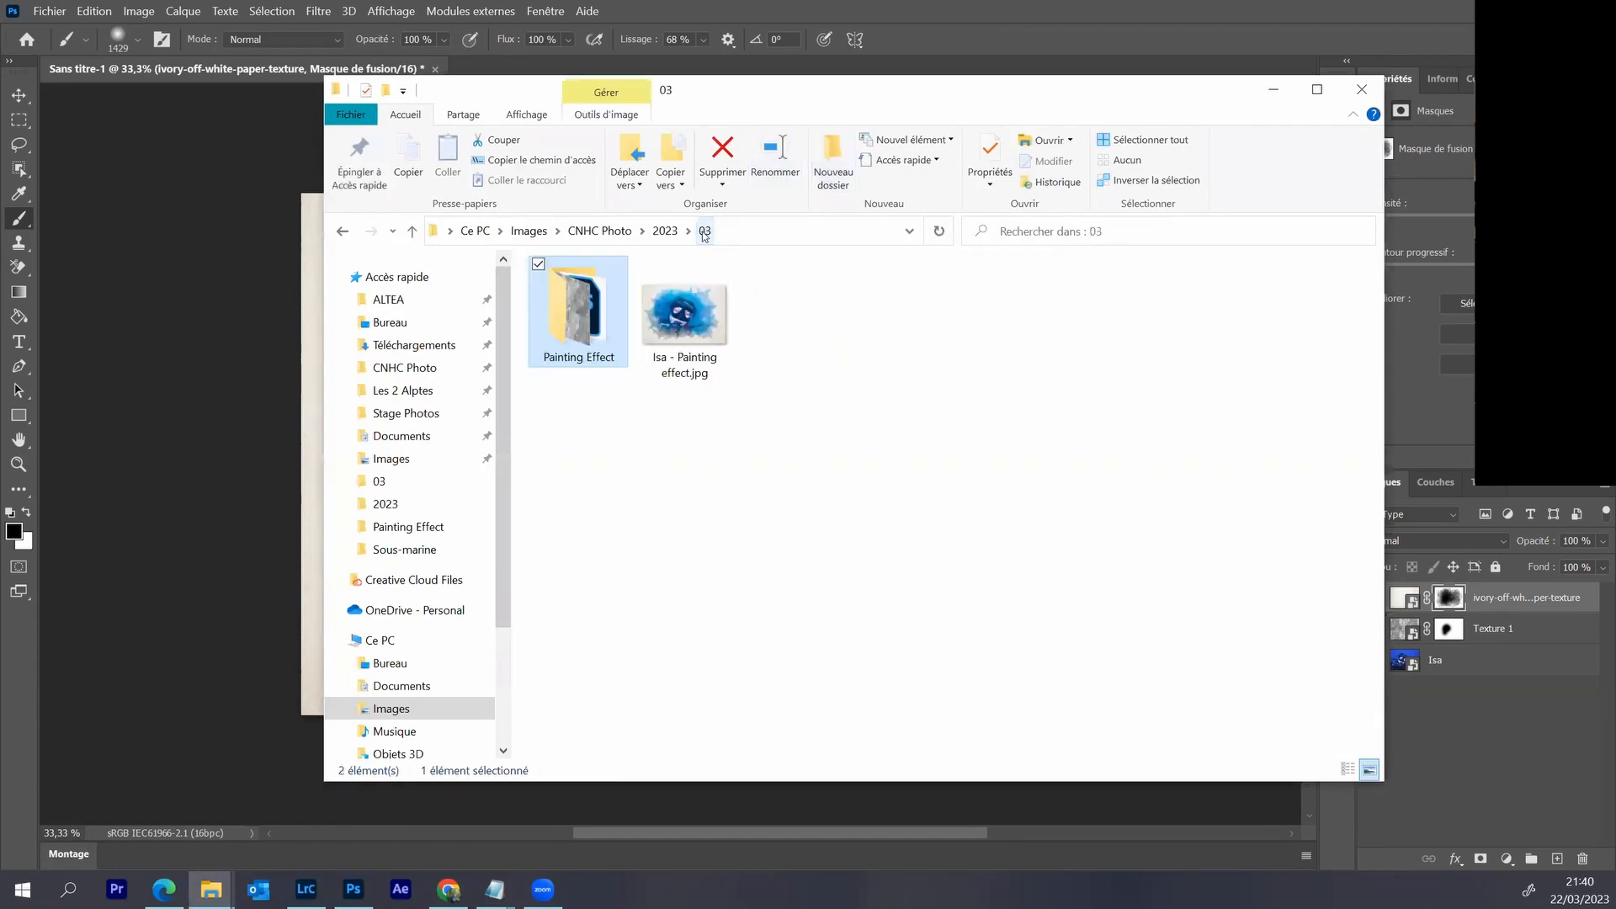
{"action": "left_click", "coordinate": [703, 328]}
{"action": "double_click", "coordinate": [703, 328]}
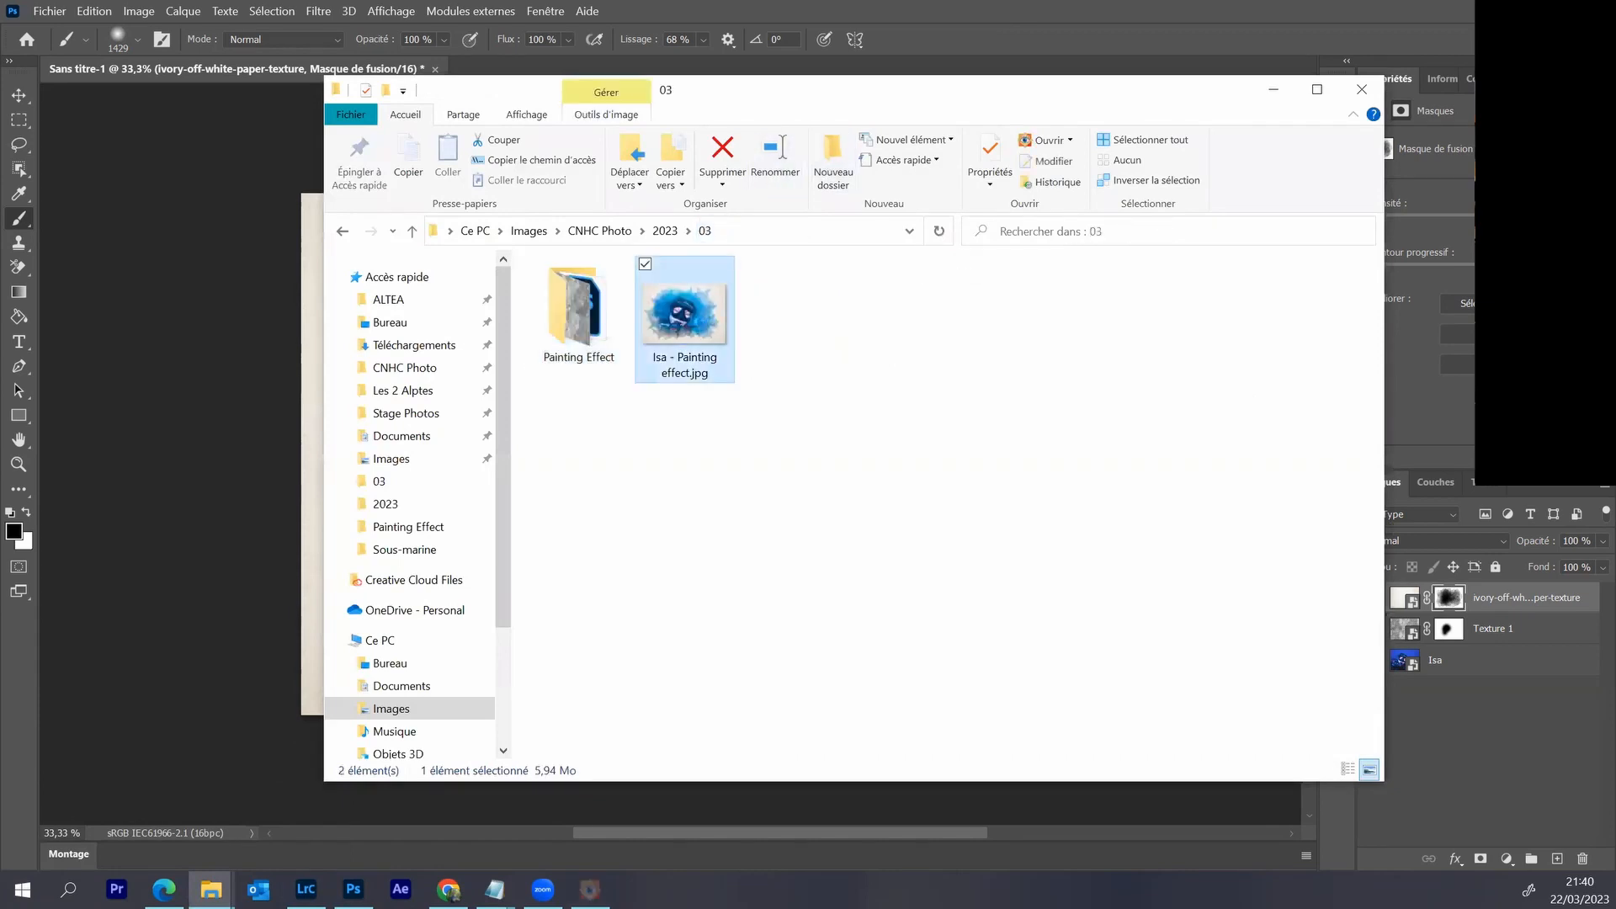
{"action": "key", "text": "Escape"}
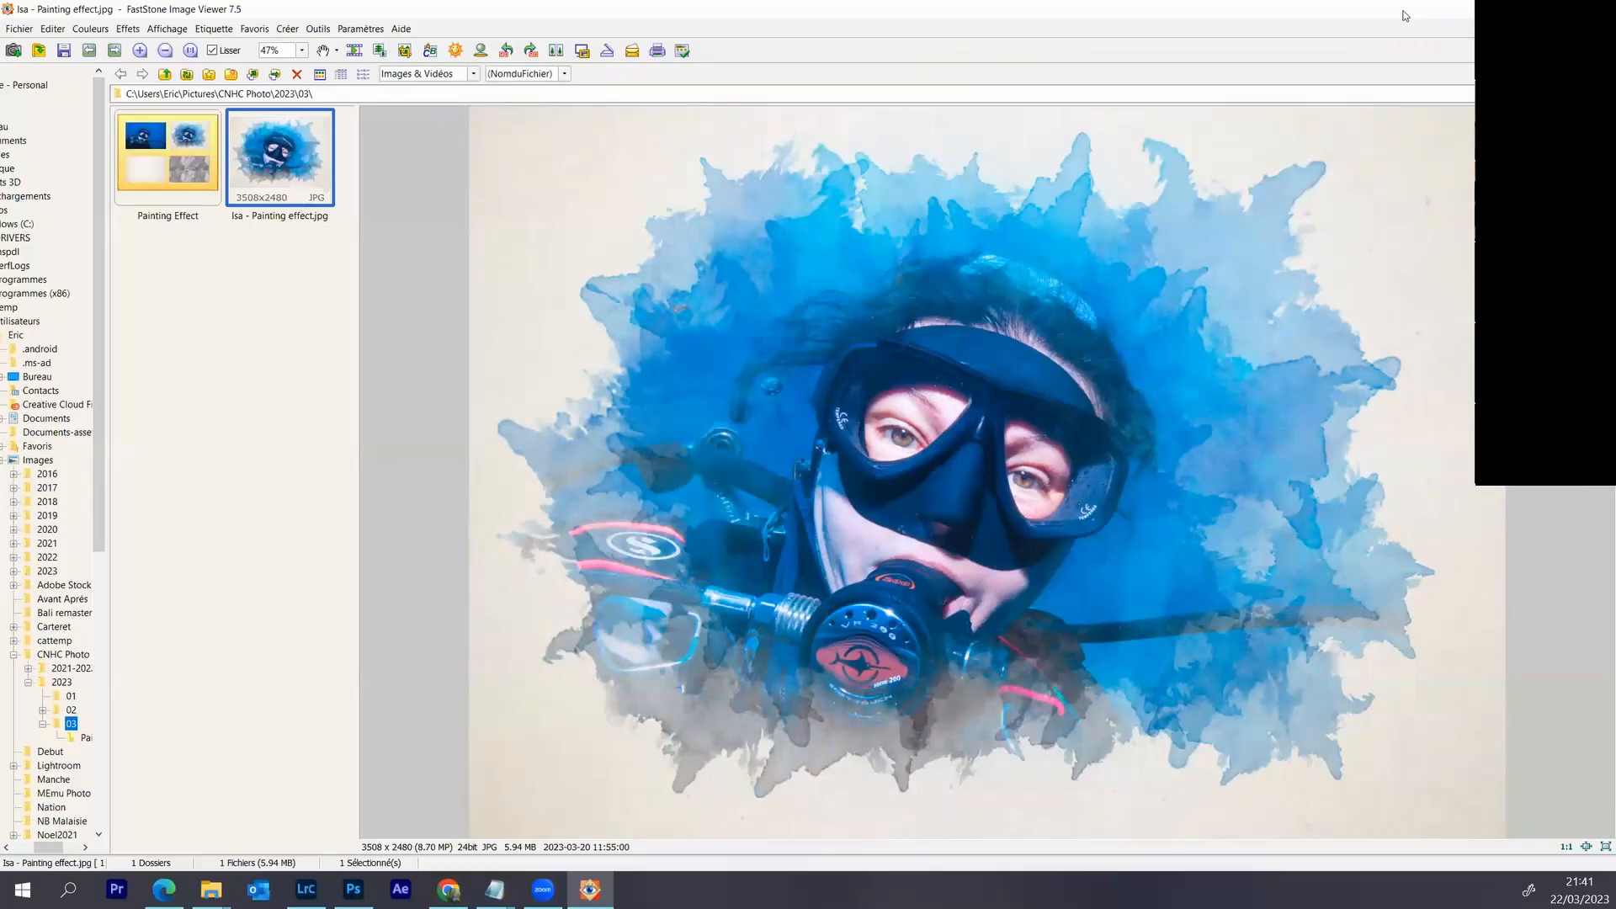
- Shrink the reference image viewer to a smaller window and place it beside the painted portrait to compare the two effects
{"action": "double_click", "coordinate": [1404, 12]}
{"action": "left_click", "coordinate": [1269, 90]}
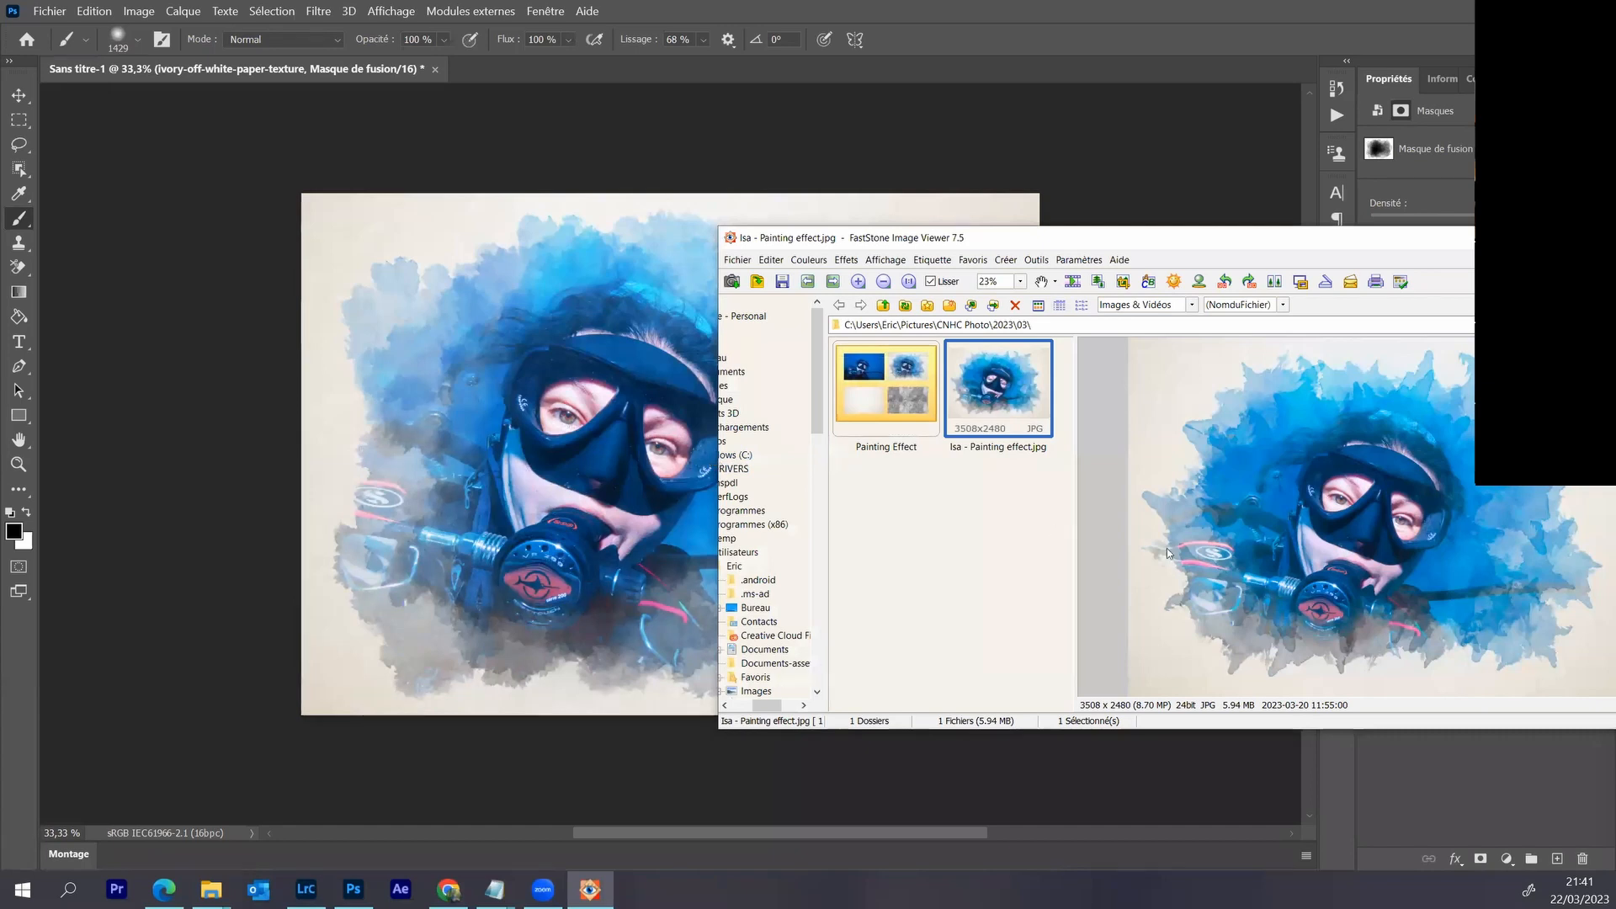
{"action": "left_click_drag", "start_coordinate": [719, 553], "coordinate": [1036, 553]}
{"action": "left_click_drag", "start_coordinate": [1392, 563], "coordinate": [1195, 558]}
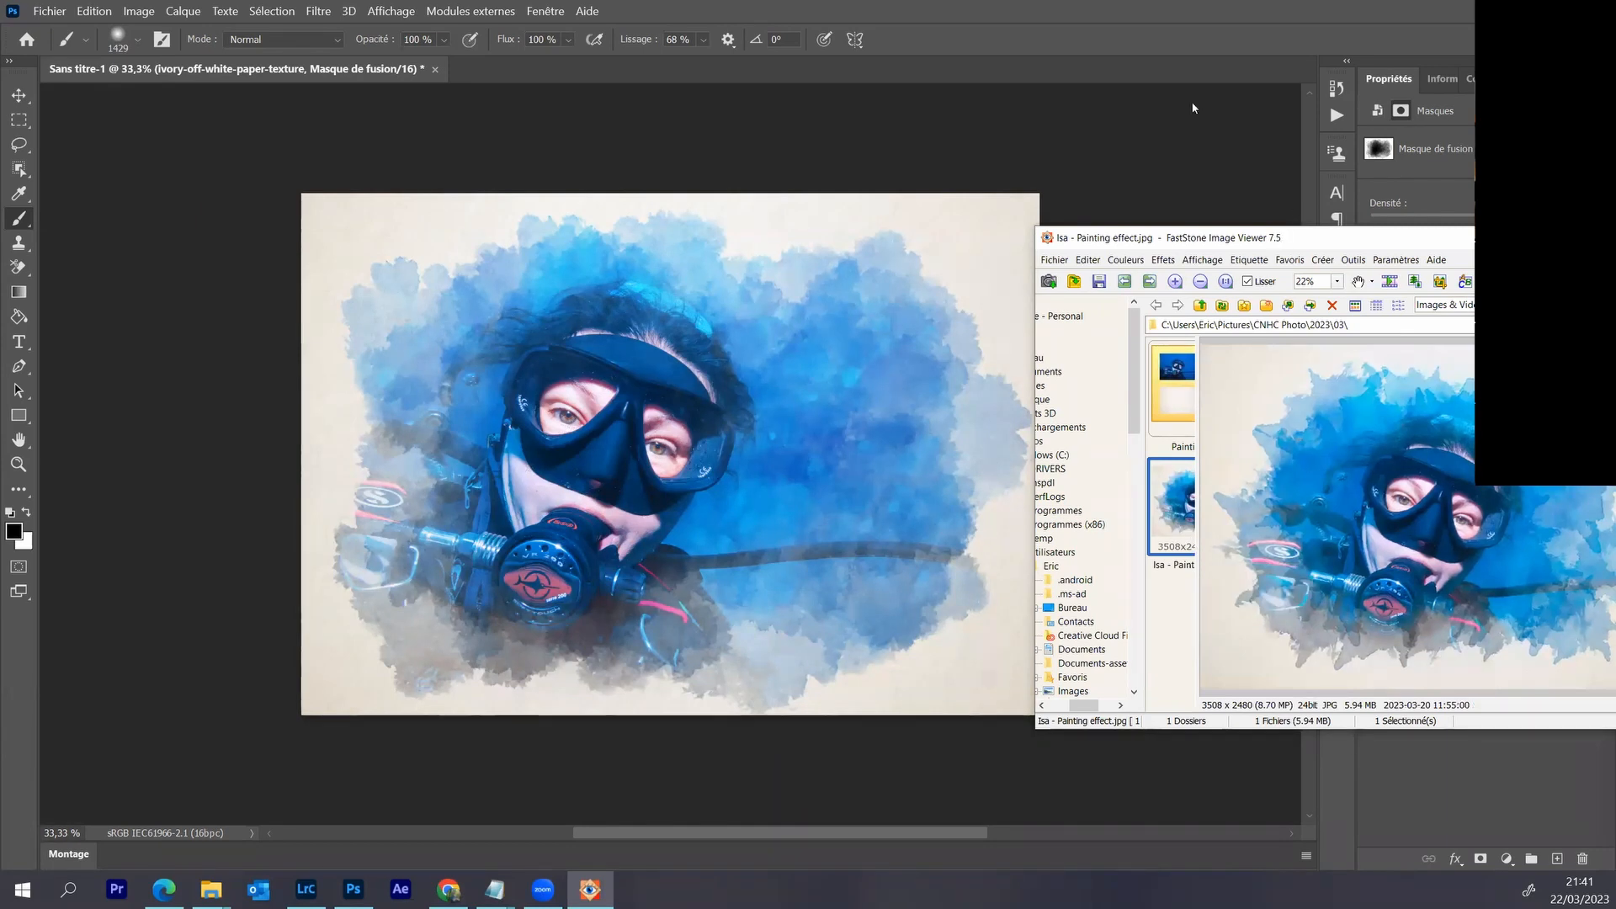
{"action": "left_click_drag", "start_coordinate": [1277, 240], "coordinate": [1192, 102]}
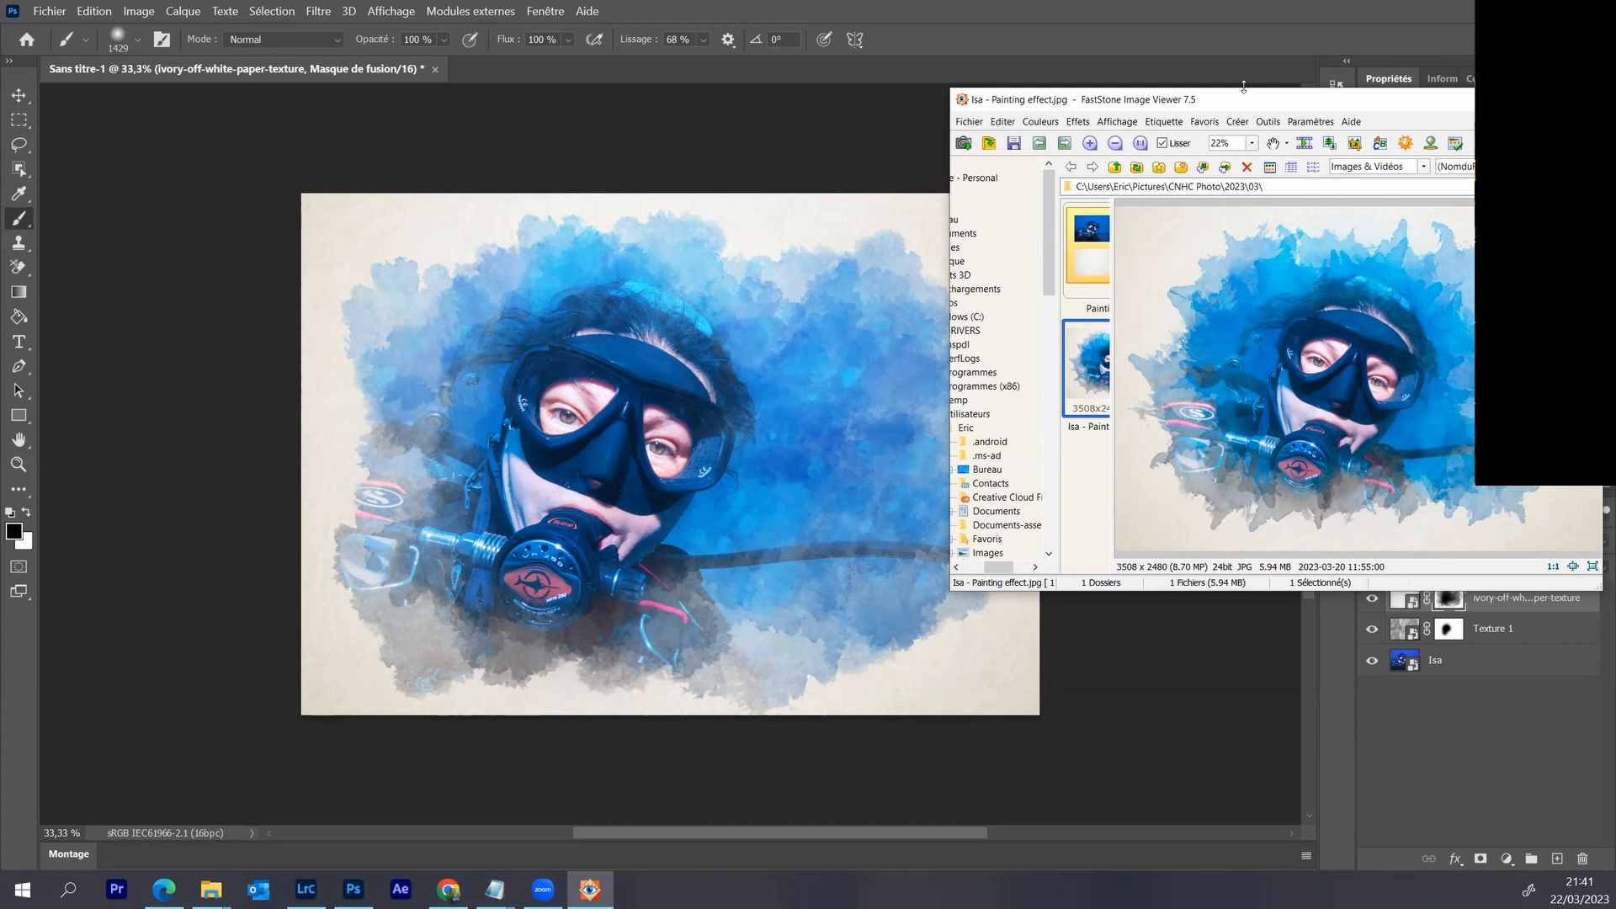
{"action": "left_click_drag", "start_coordinate": [1243, 87], "coordinate": [1366, 57]}
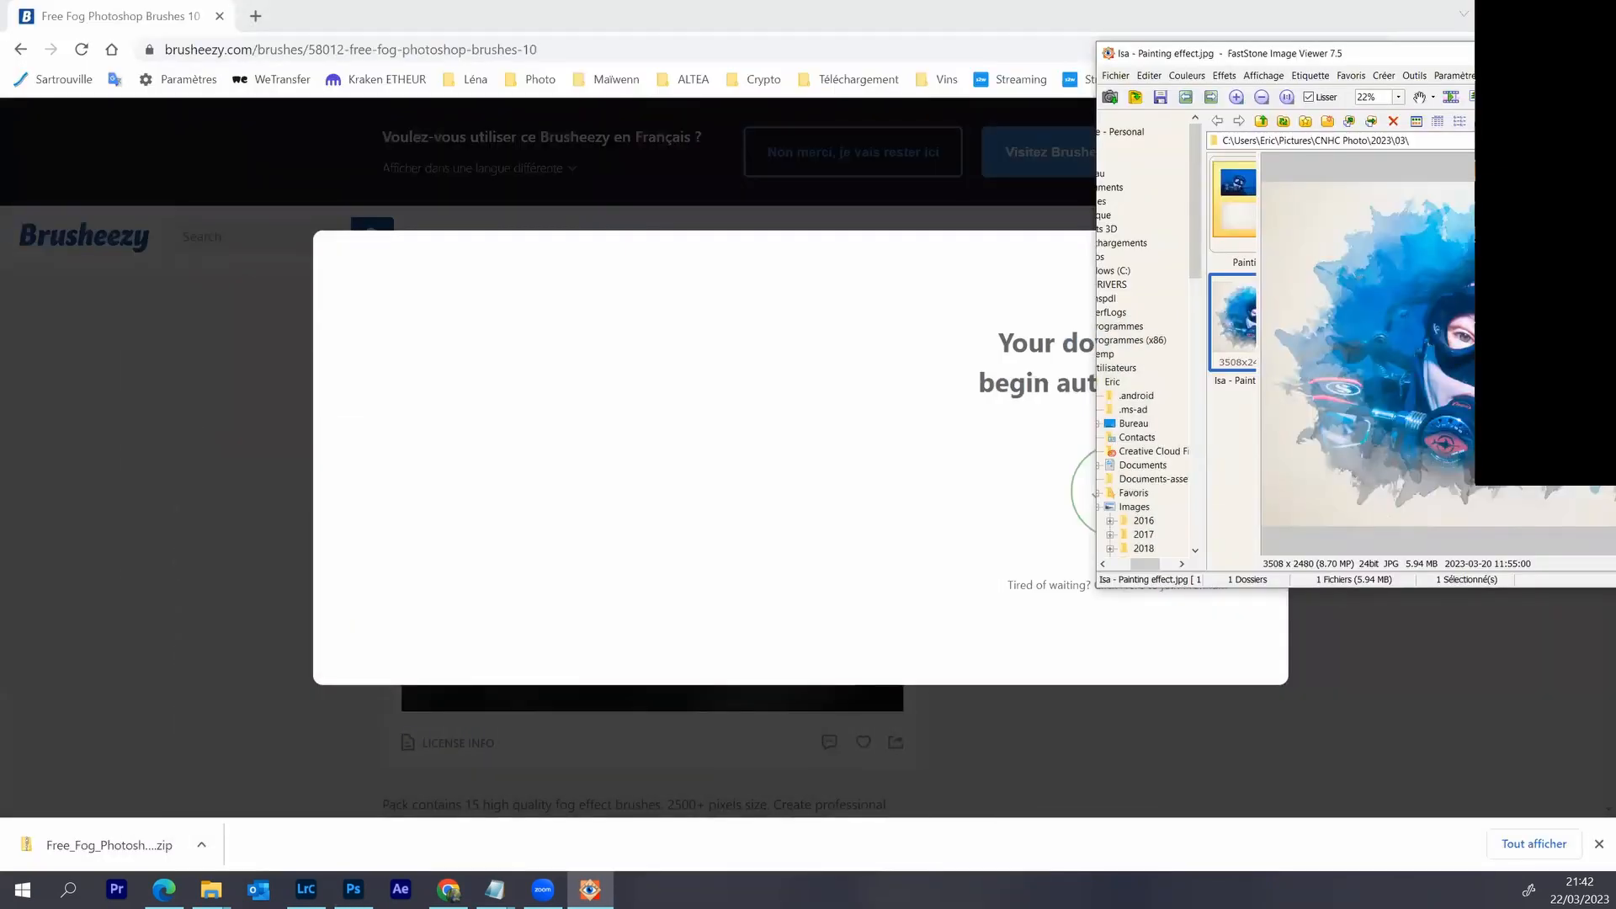
{"action": "left_click", "coordinate": [1507, 11]}
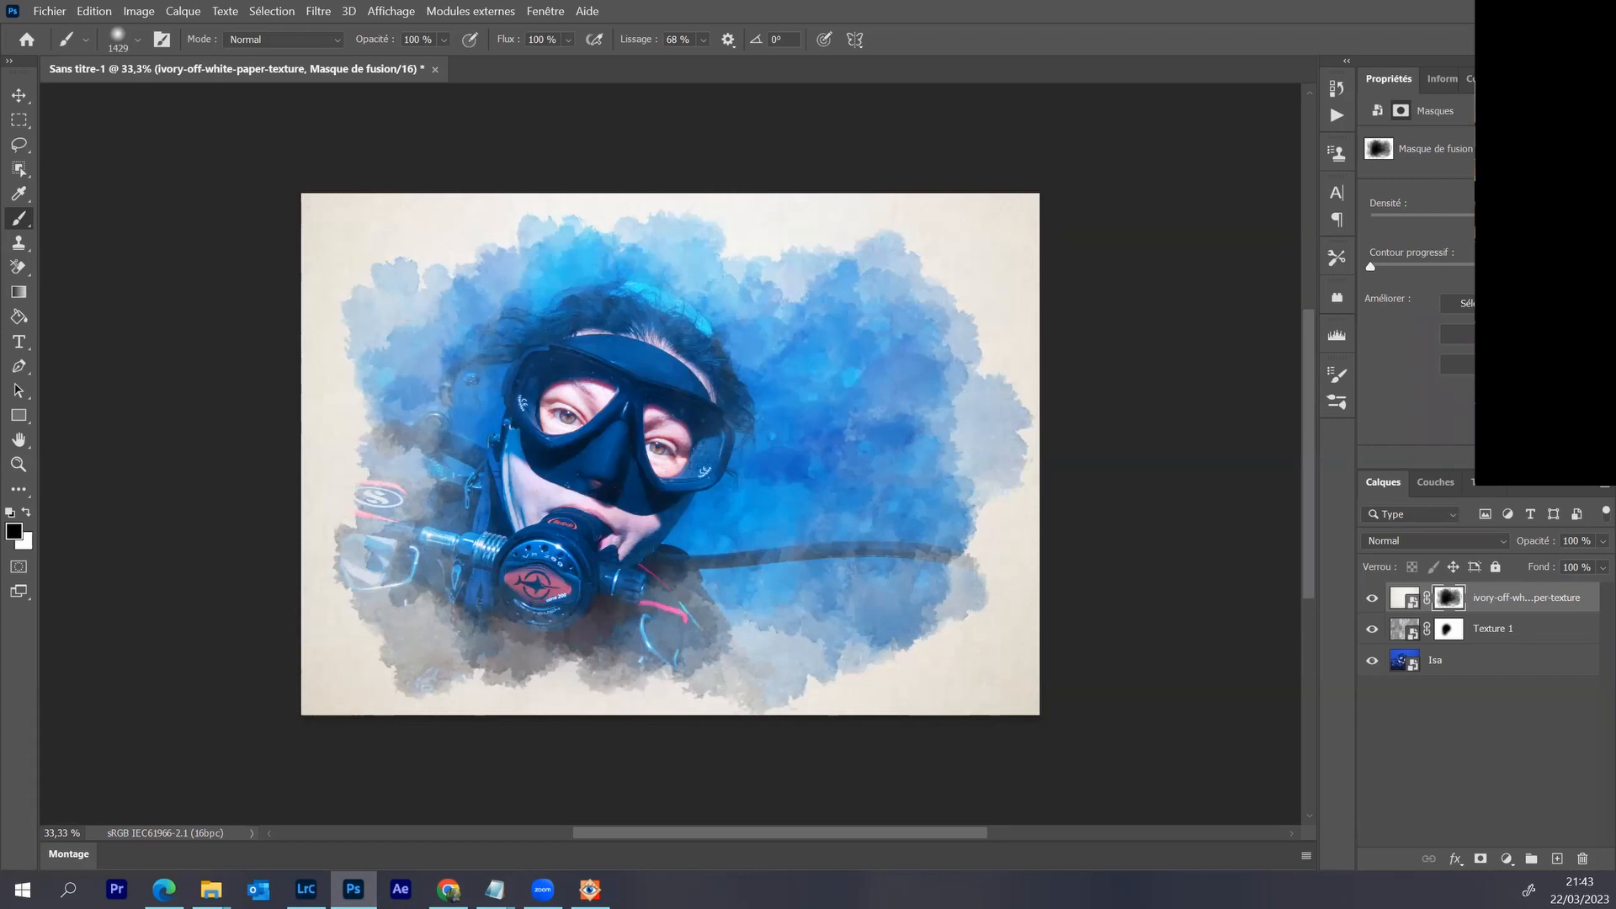
- Switch to Lightroom Classic and open the tube sponge photo DSCI7921.DNG in the Develop module
{"action": "mouse_move", "coordinate": [316, 892]}
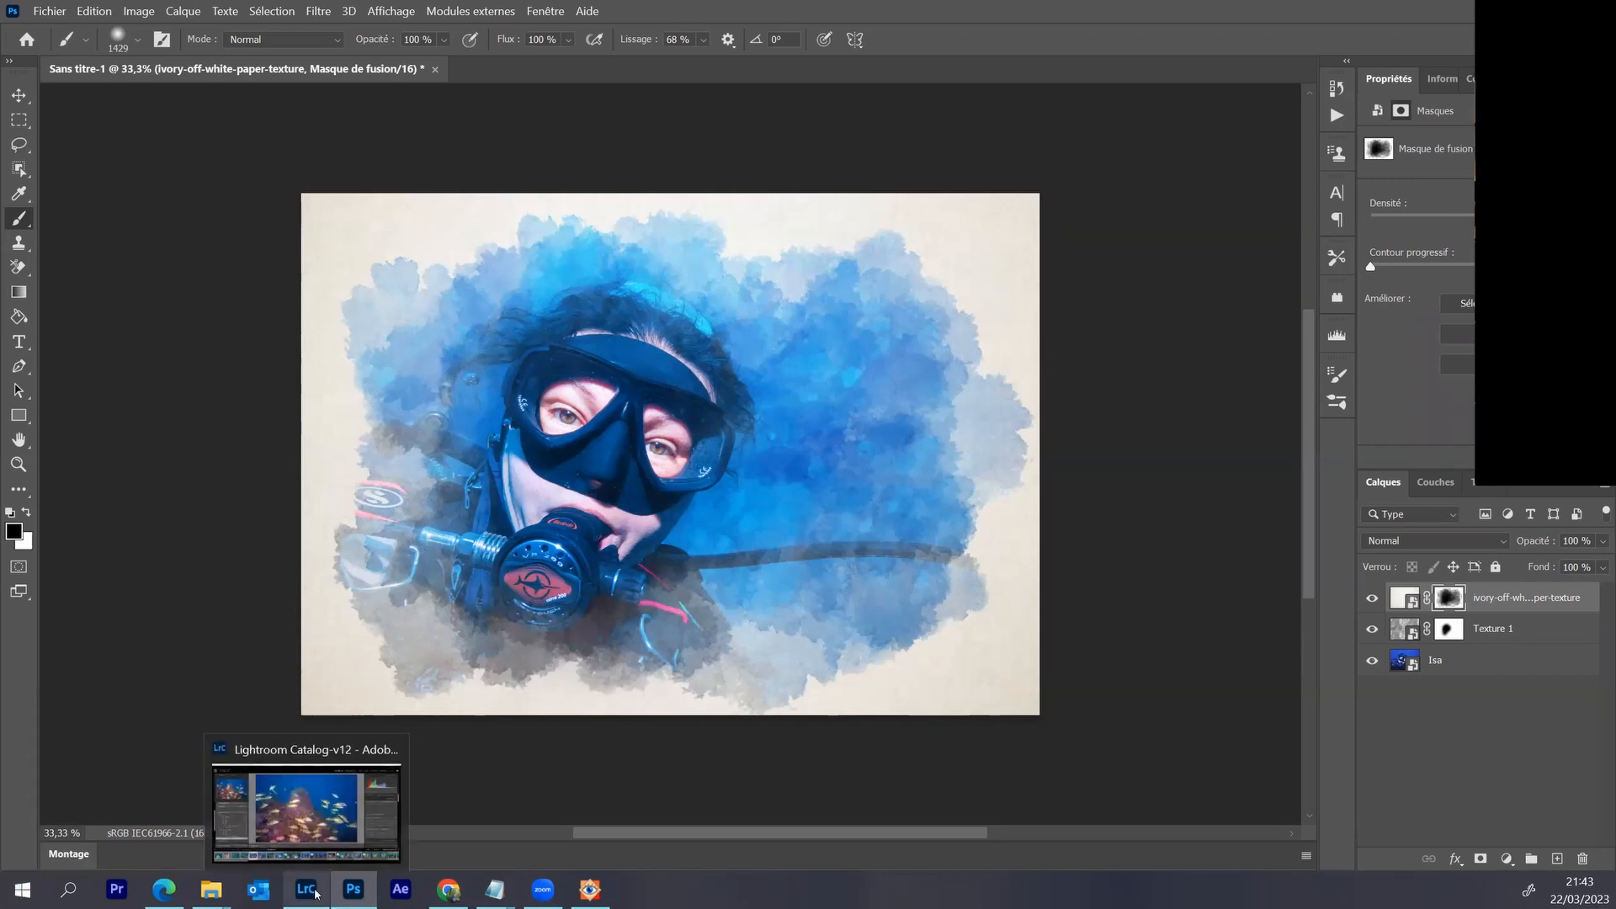
{"action": "left_click", "coordinate": [315, 892]}
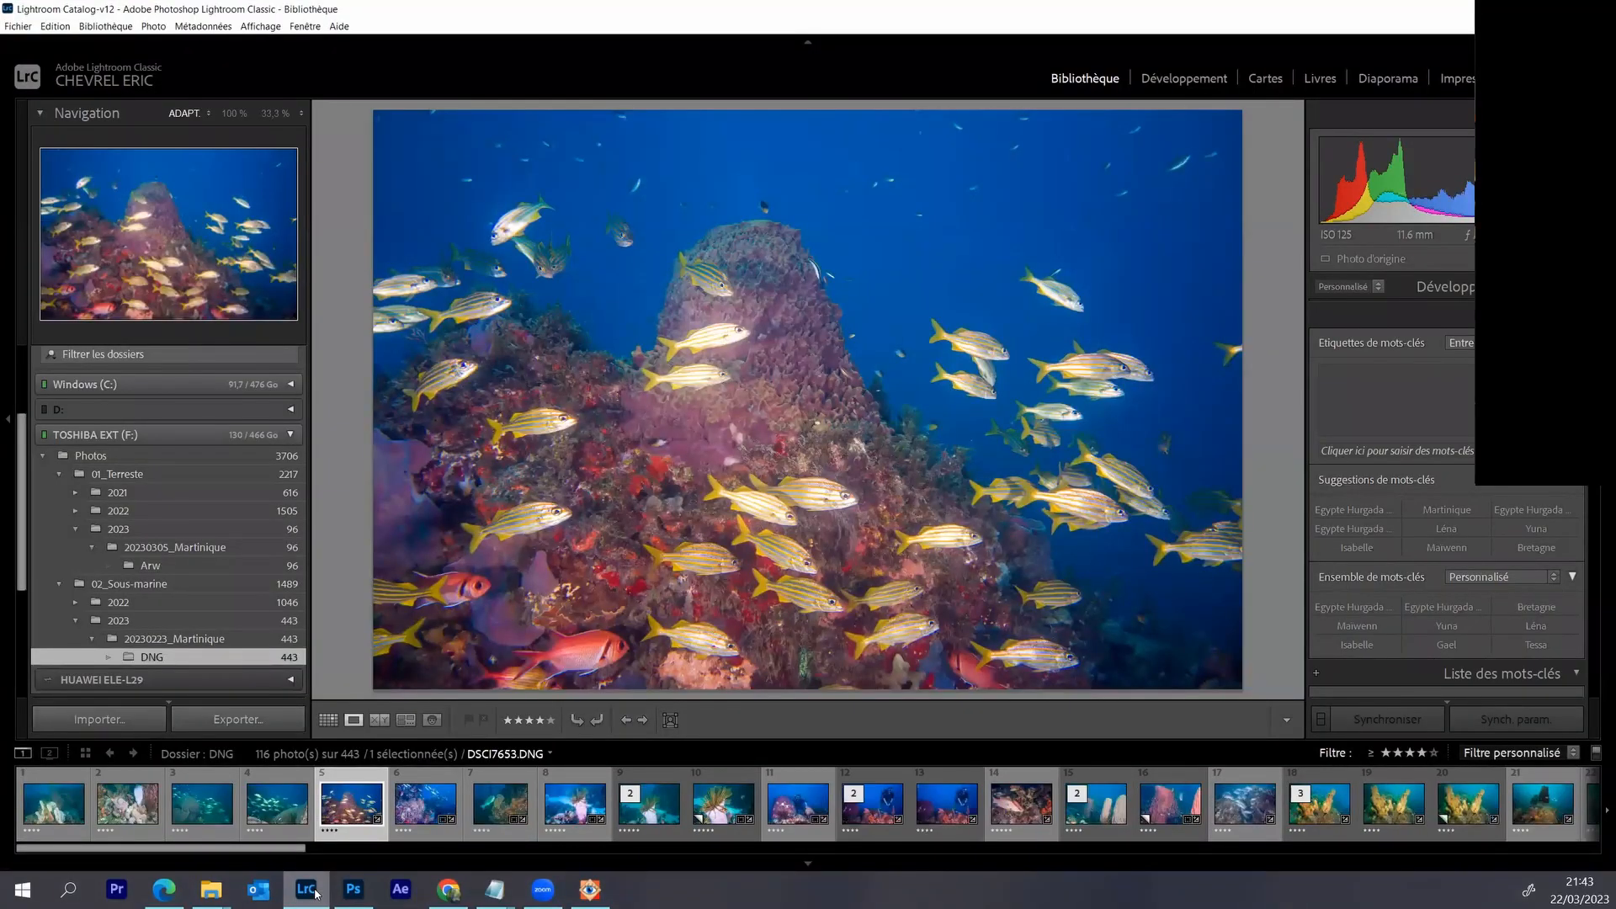
{"action": "left_click", "coordinate": [155, 808]}
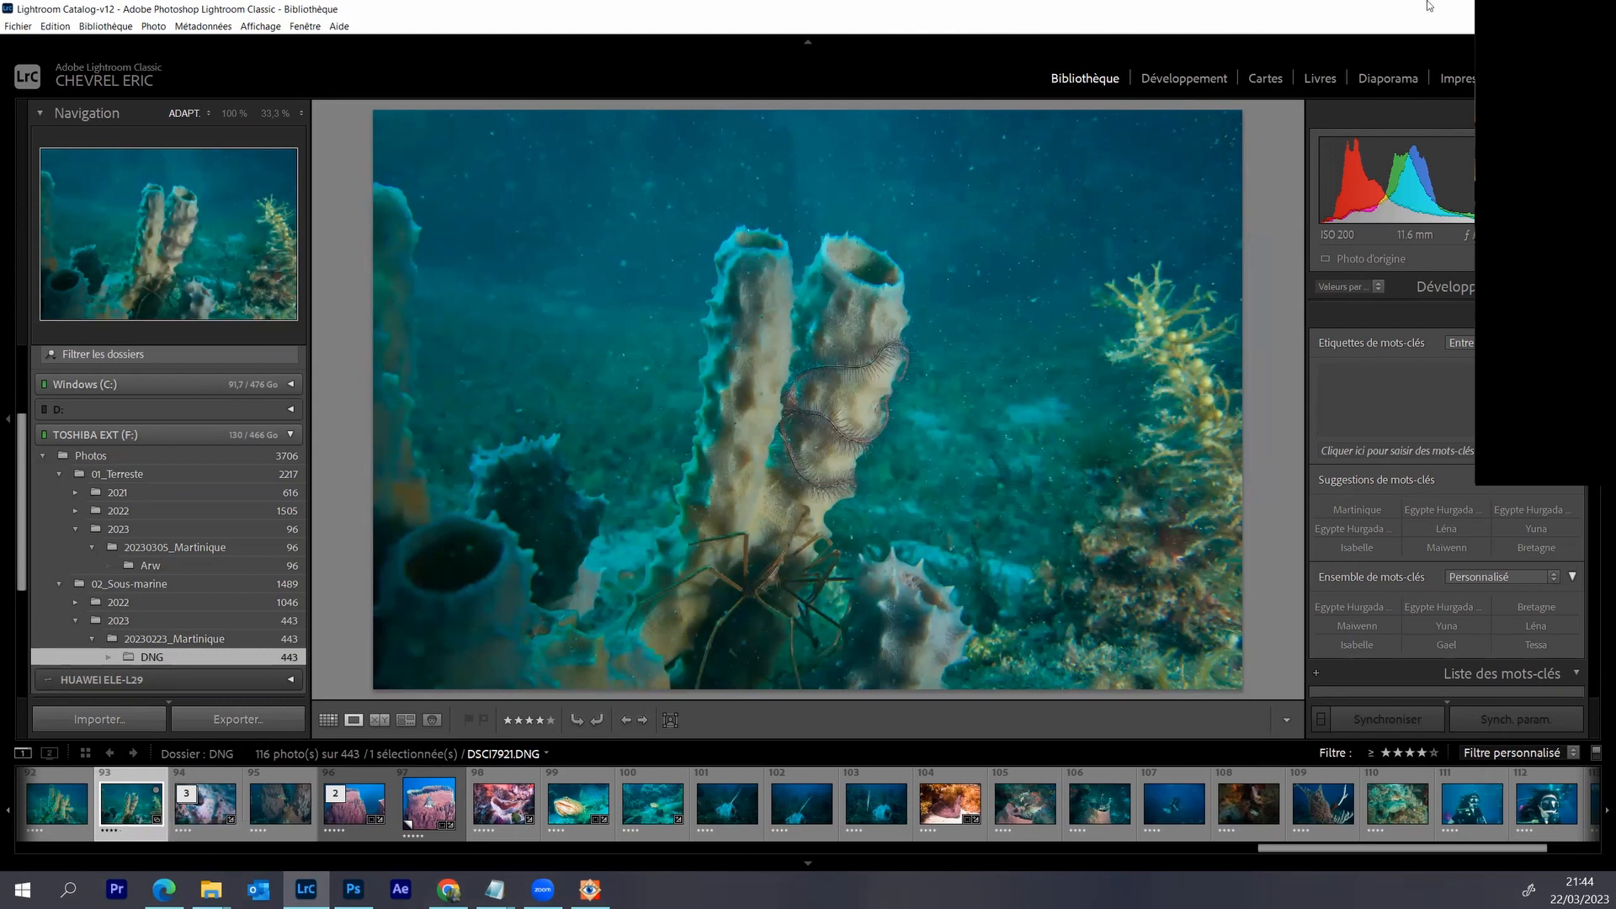
{"action": "left_click", "coordinate": [1184, 80]}
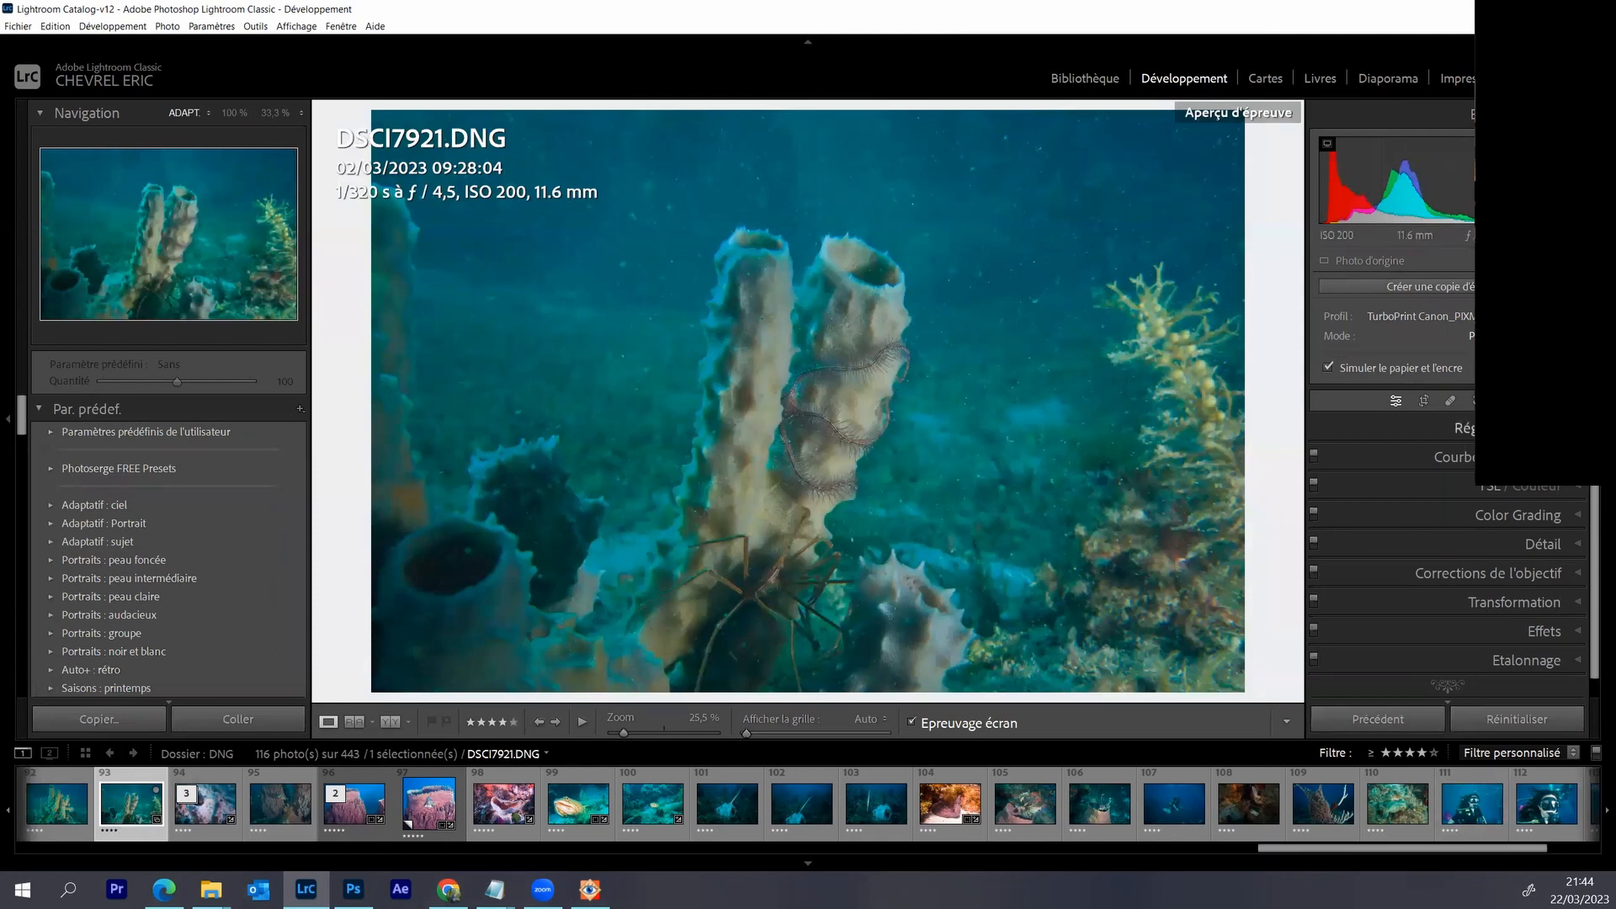
- Turn off soft proofing and correct the photo's white balance to a temperature of 6500 and a tint of +64
{"action": "left_click", "coordinate": [1465, 428]}
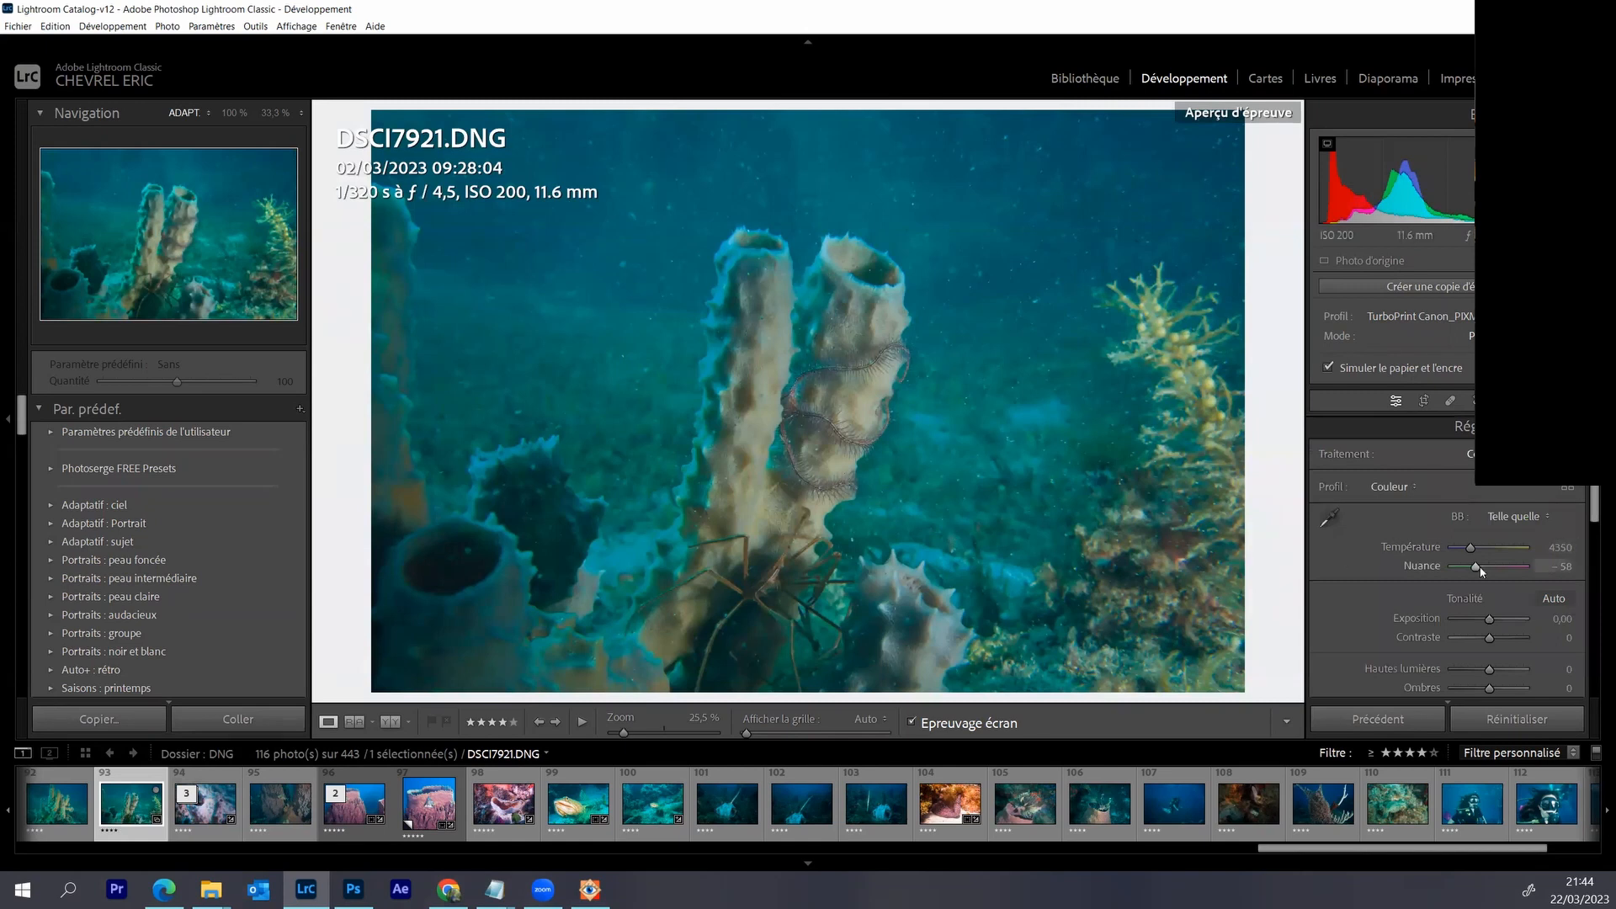
{"action": "left_click_drag", "start_coordinate": [1472, 558], "coordinate": [1486, 570]}
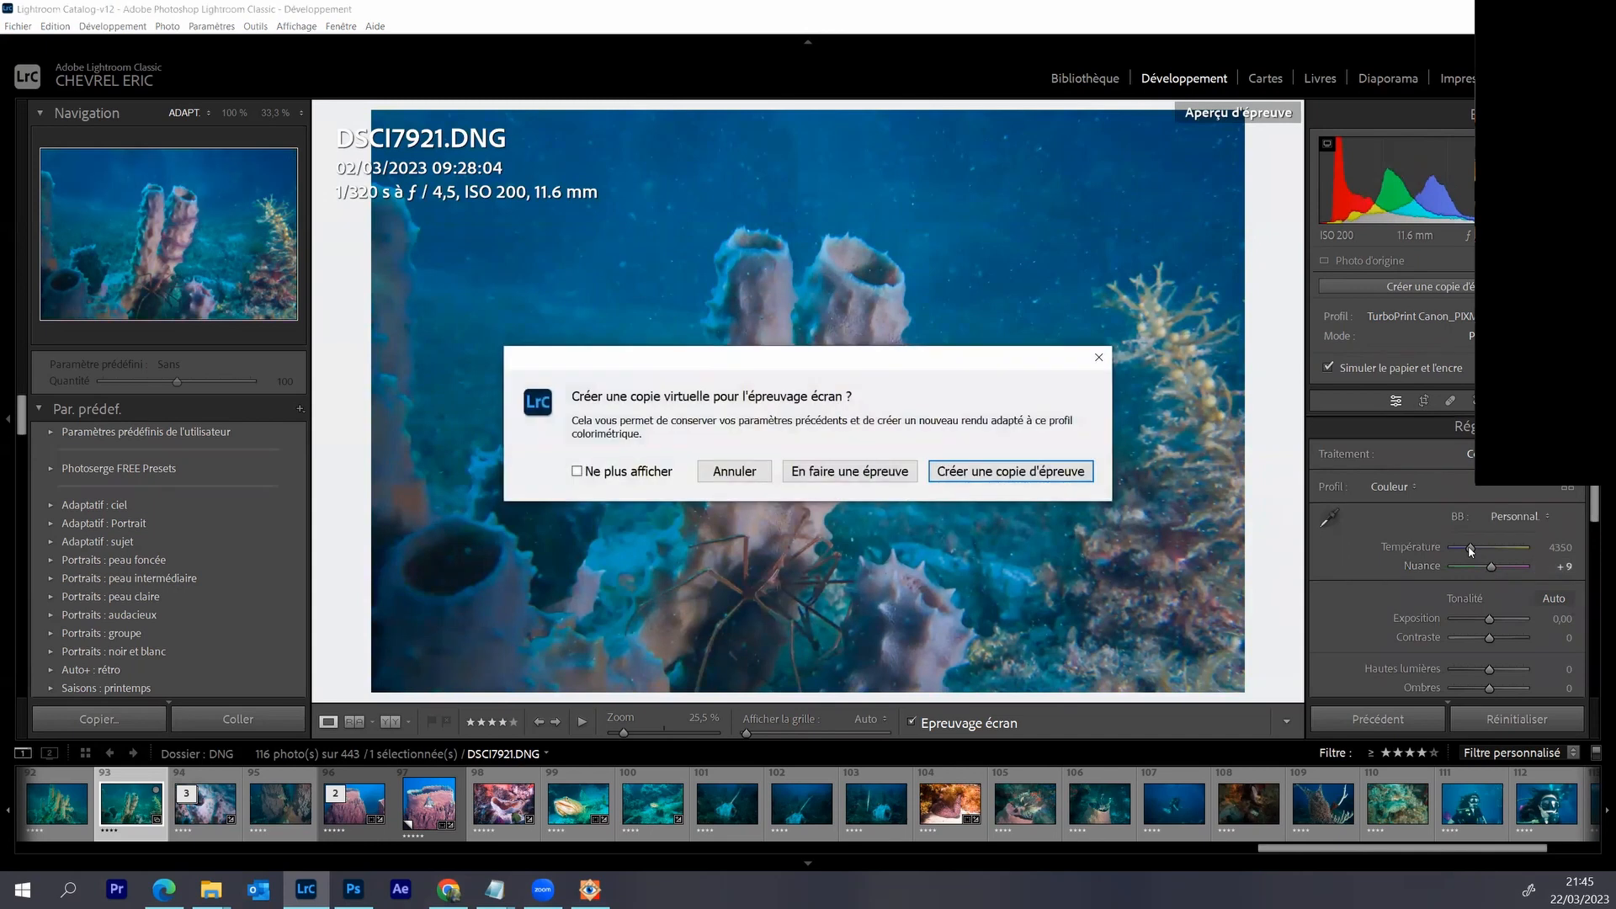
{"action": "left_click", "coordinate": [724, 476]}
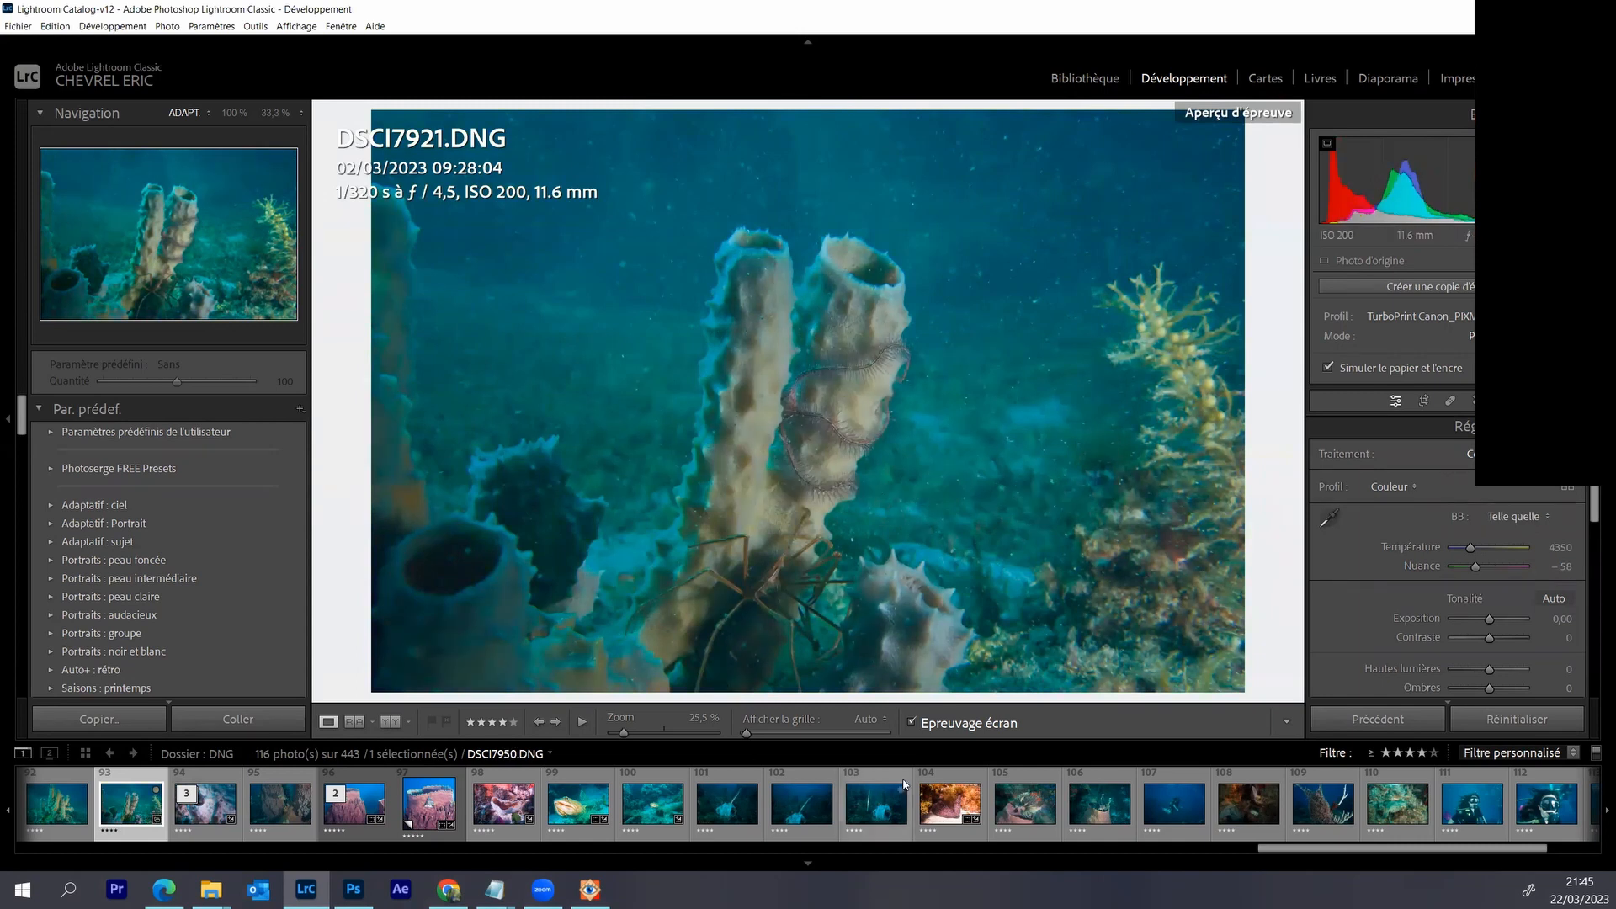
{"action": "left_click", "coordinate": [912, 722]}
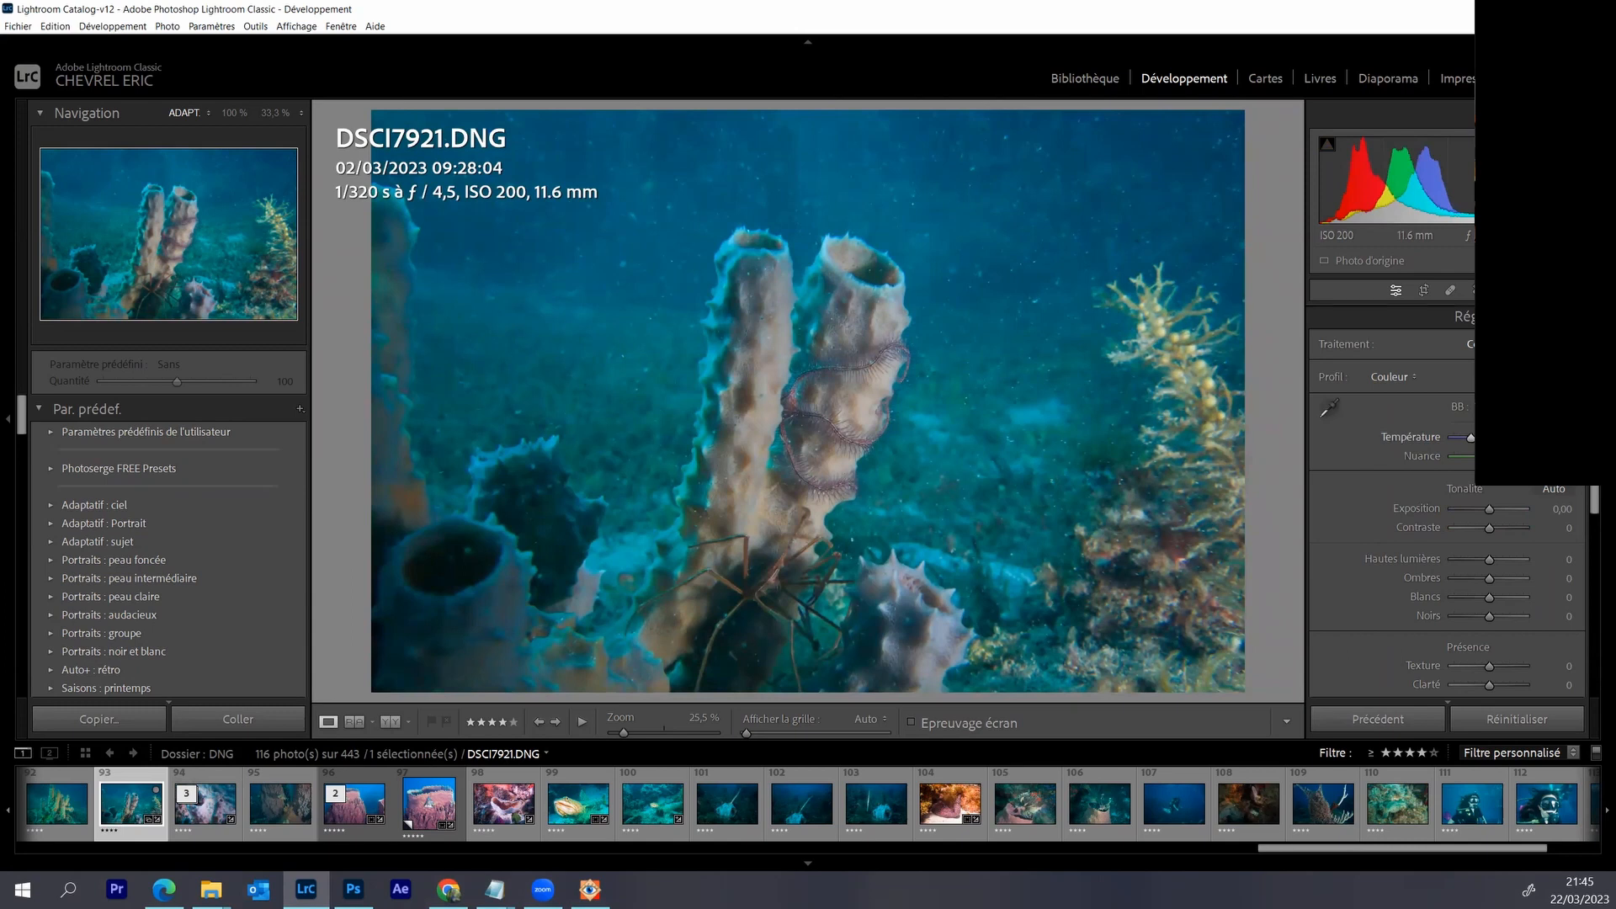
{"action": "left_click_drag", "start_coordinate": [1470, 438], "coordinate": [1494, 438]}
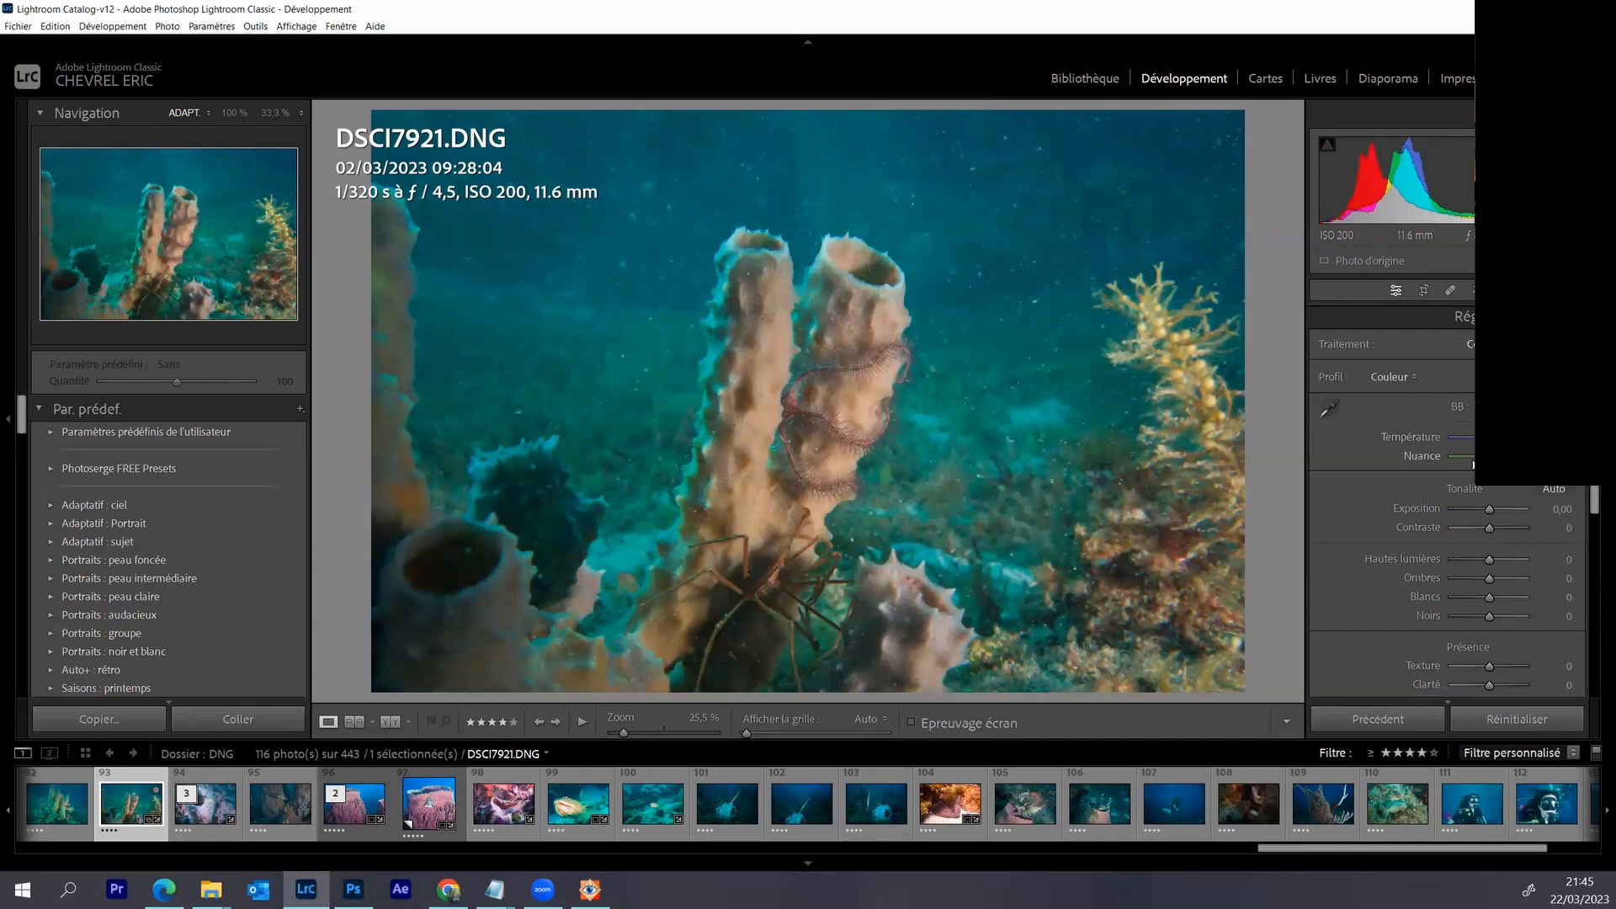
{"action": "left_click_drag", "start_coordinate": [1490, 456], "coordinate": [1504, 456]}
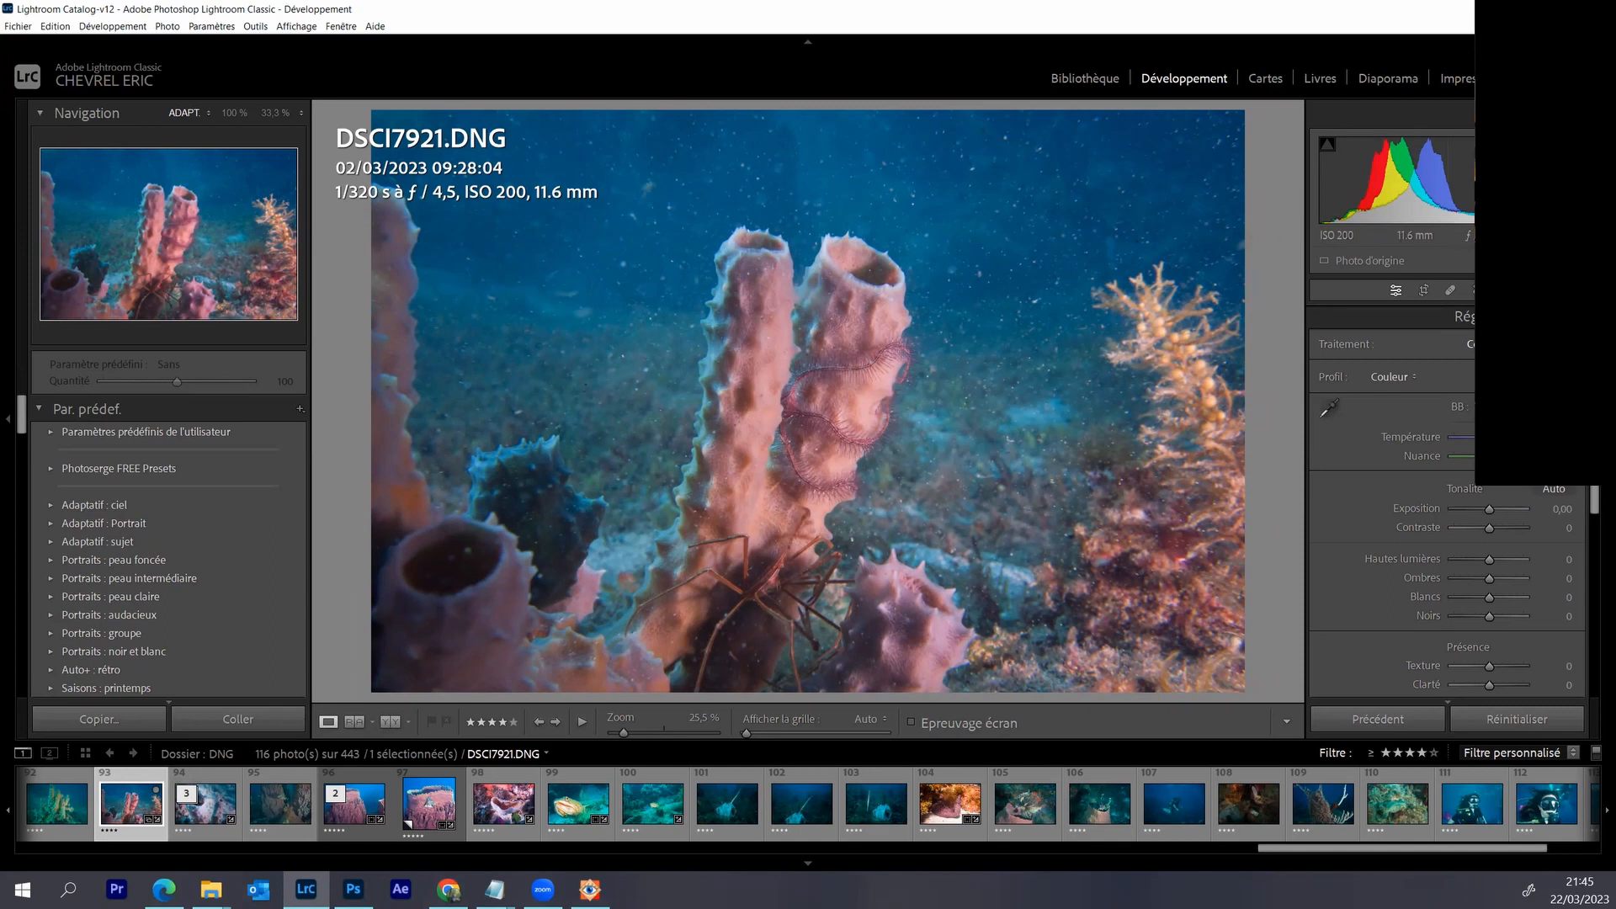
- Create a brush mask with texture and clarity at their minimum and sharpness at -100, with the overlay hidden
{"action": "left_click", "coordinate": [1504, 290]}
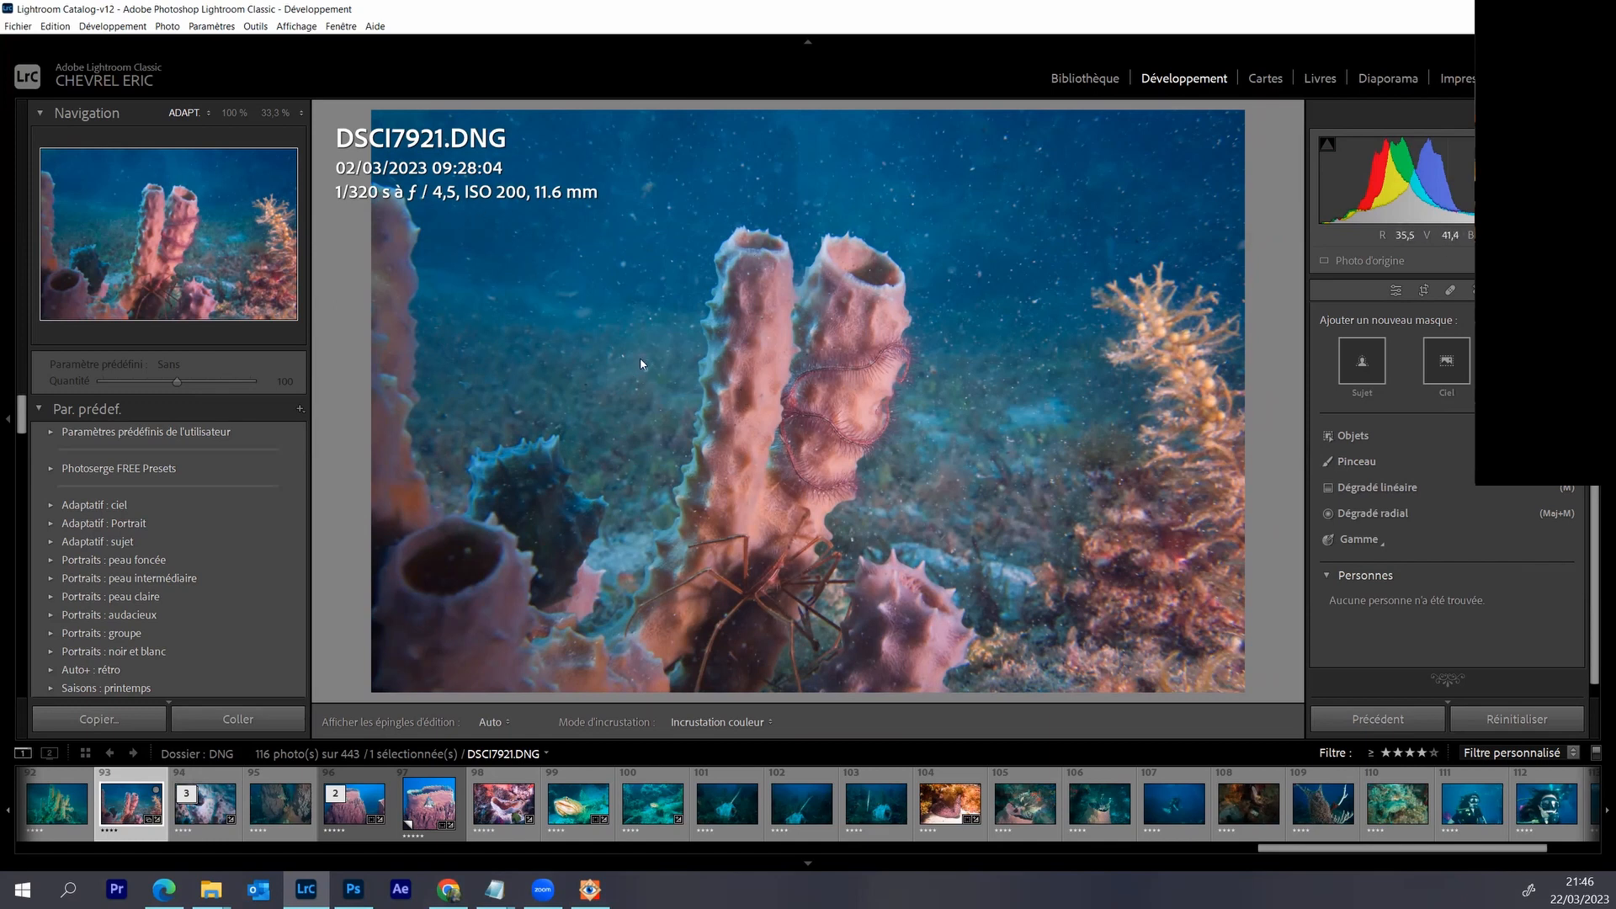
{"action": "left_click", "coordinate": [1341, 464]}
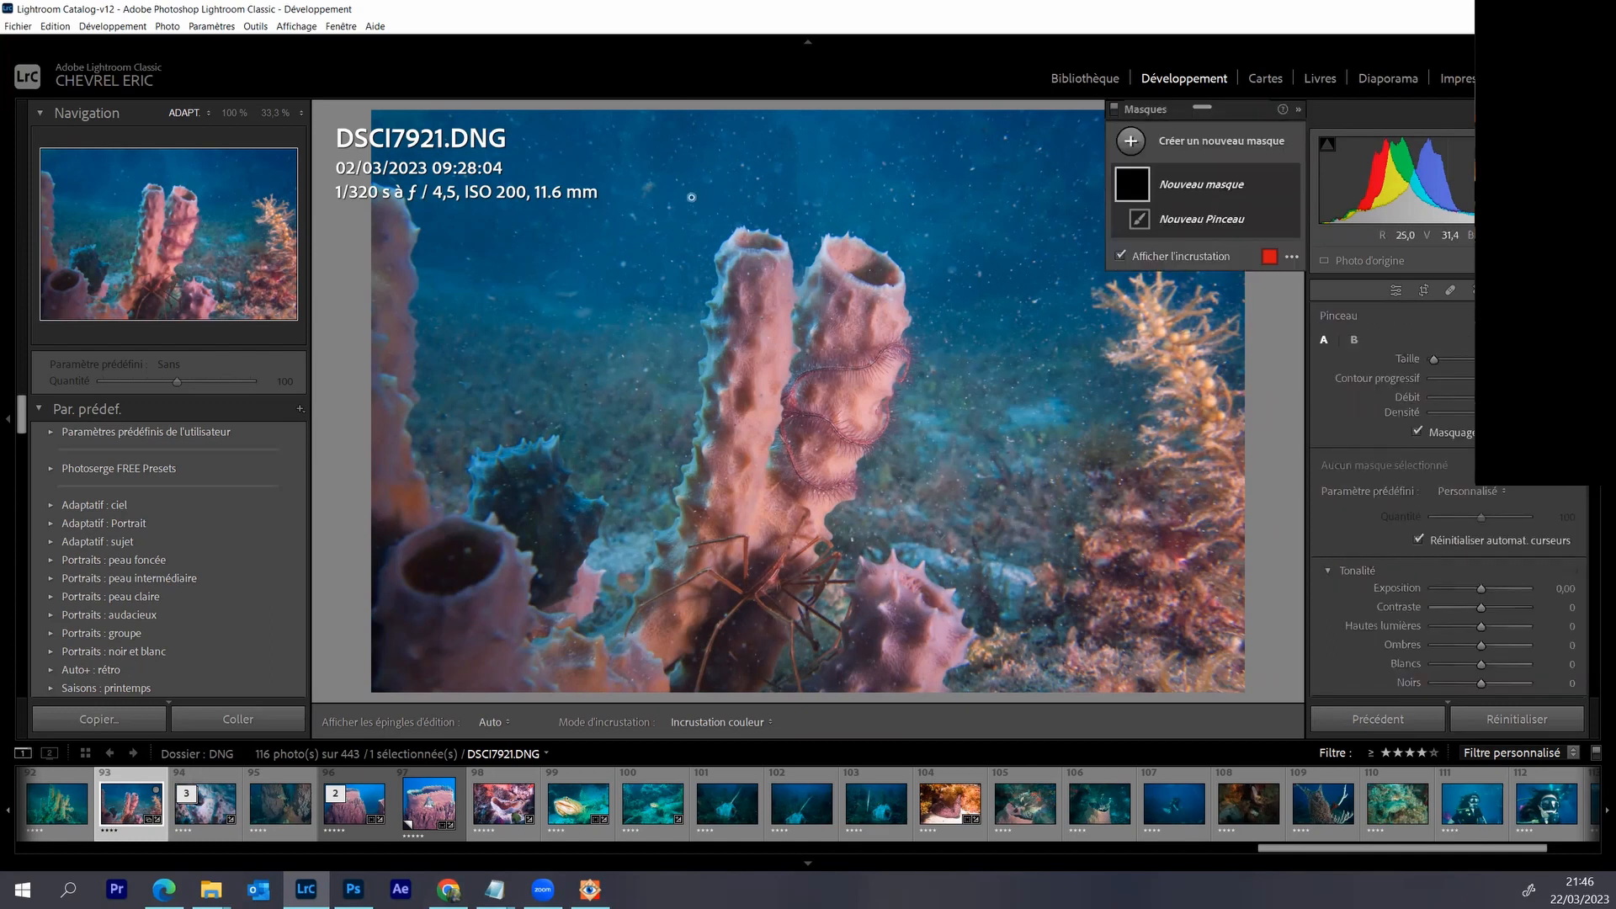
{"action": "scroll", "coordinate": [576, 245], "scroll_direction": "up", "scroll_amount": 3}
{"action": "scroll", "coordinate": [1448, 547], "scroll_direction": "down", "scroll_amount": 5}
{"action": "key", "text": "o"}
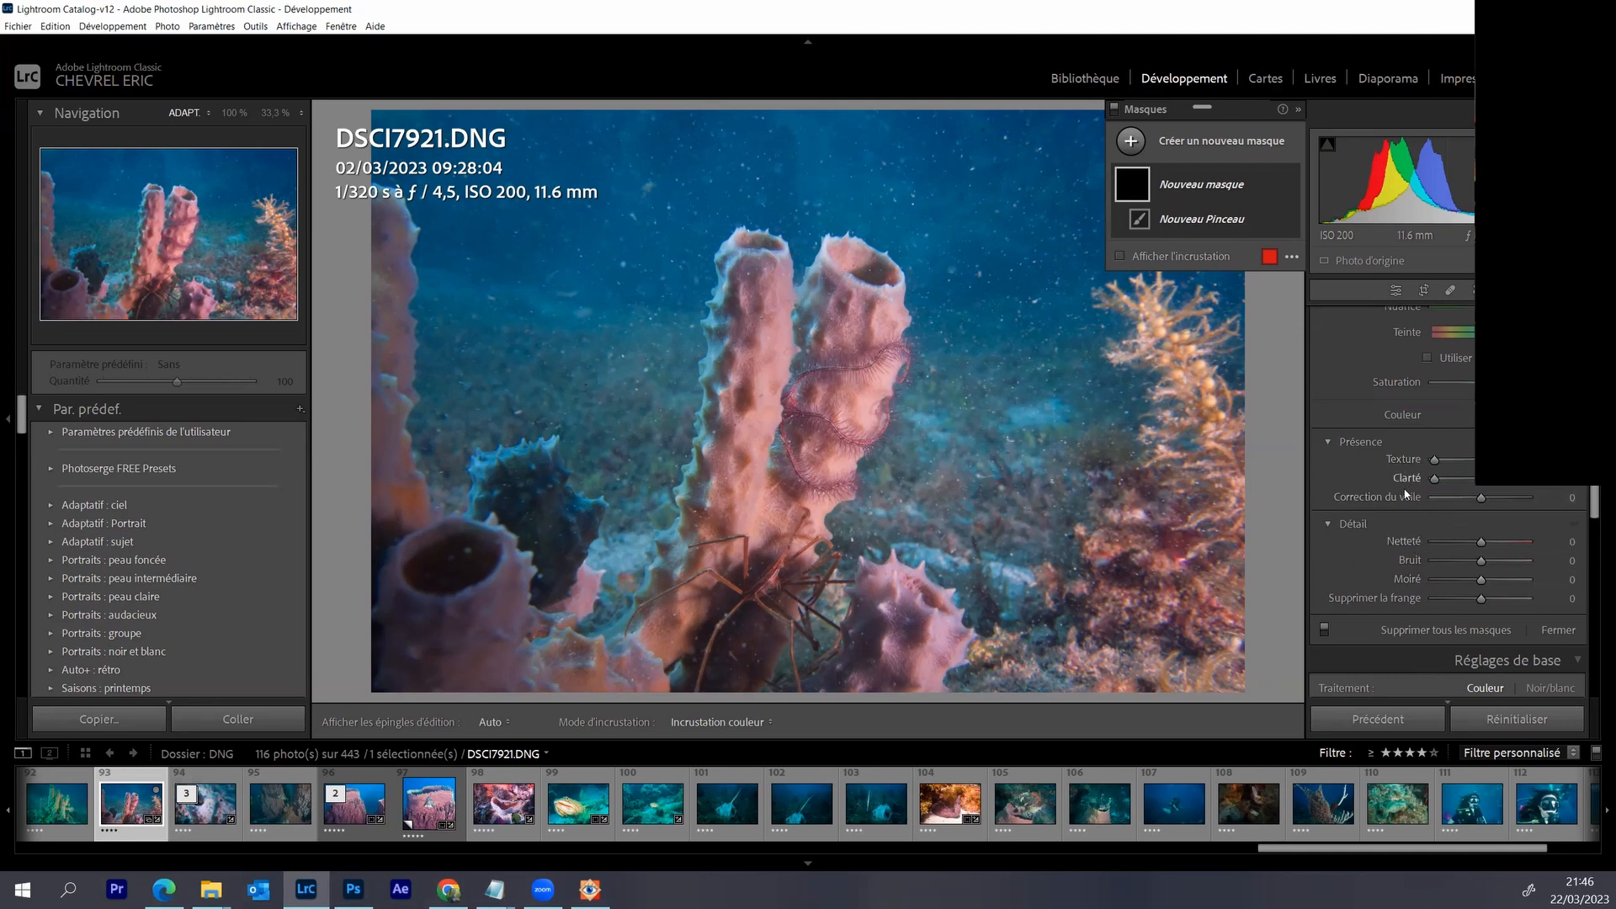
{"action": "left_click_drag", "start_coordinate": [1482, 541], "coordinate": [1434, 545]}
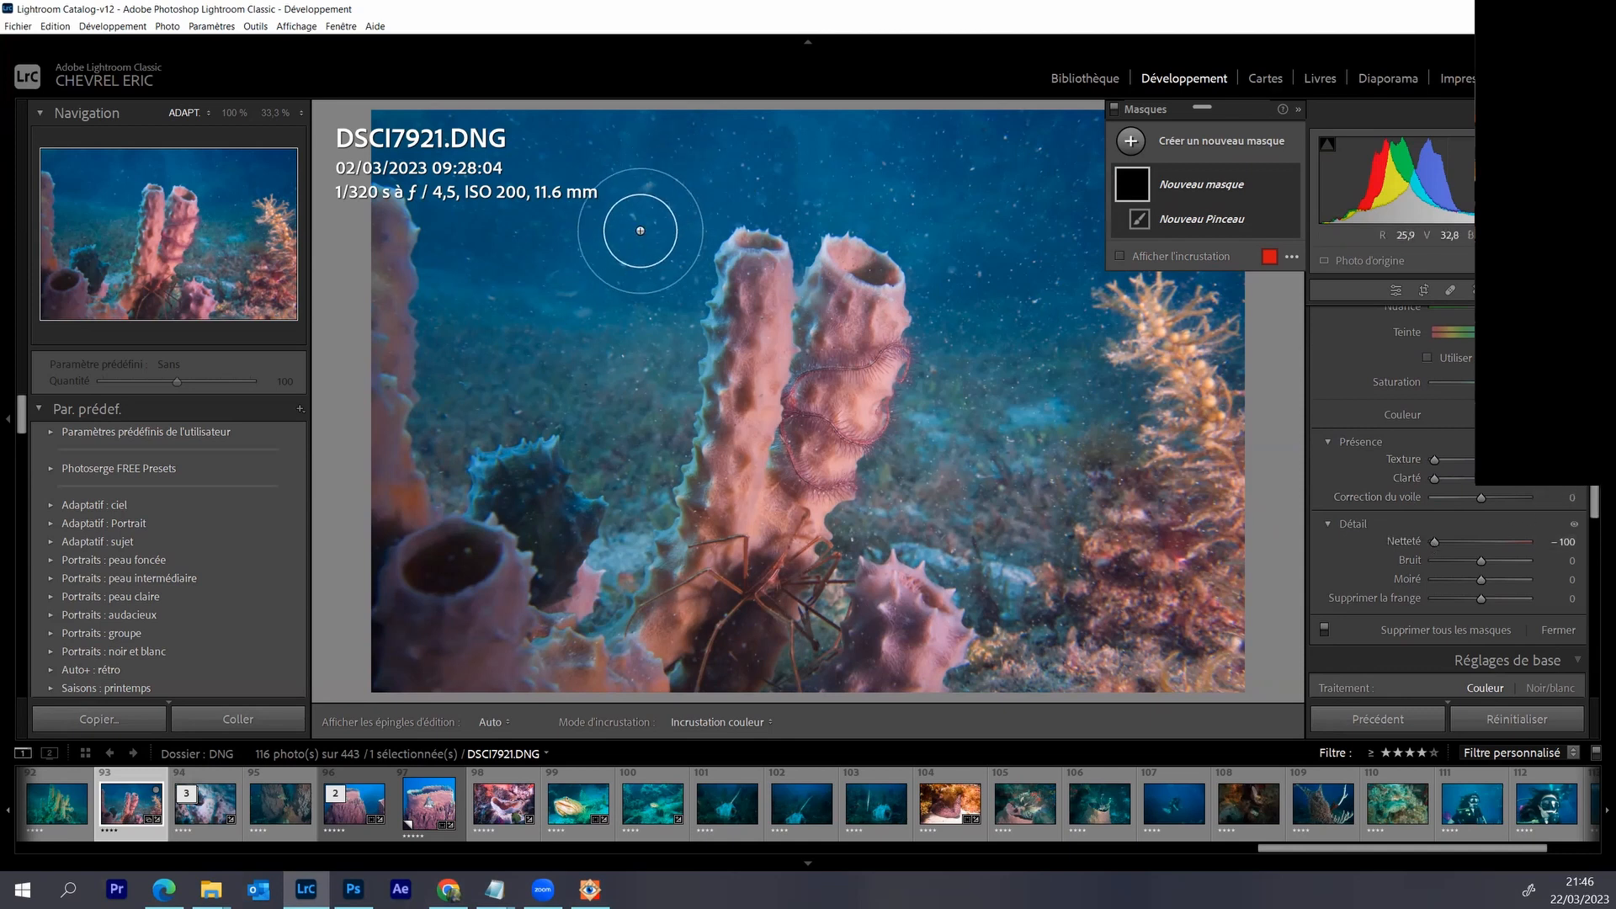
- Paint the softening brush mask over the blue water above and around the sponges, with the edit pins hidden
{"action": "key", "text": "h"}
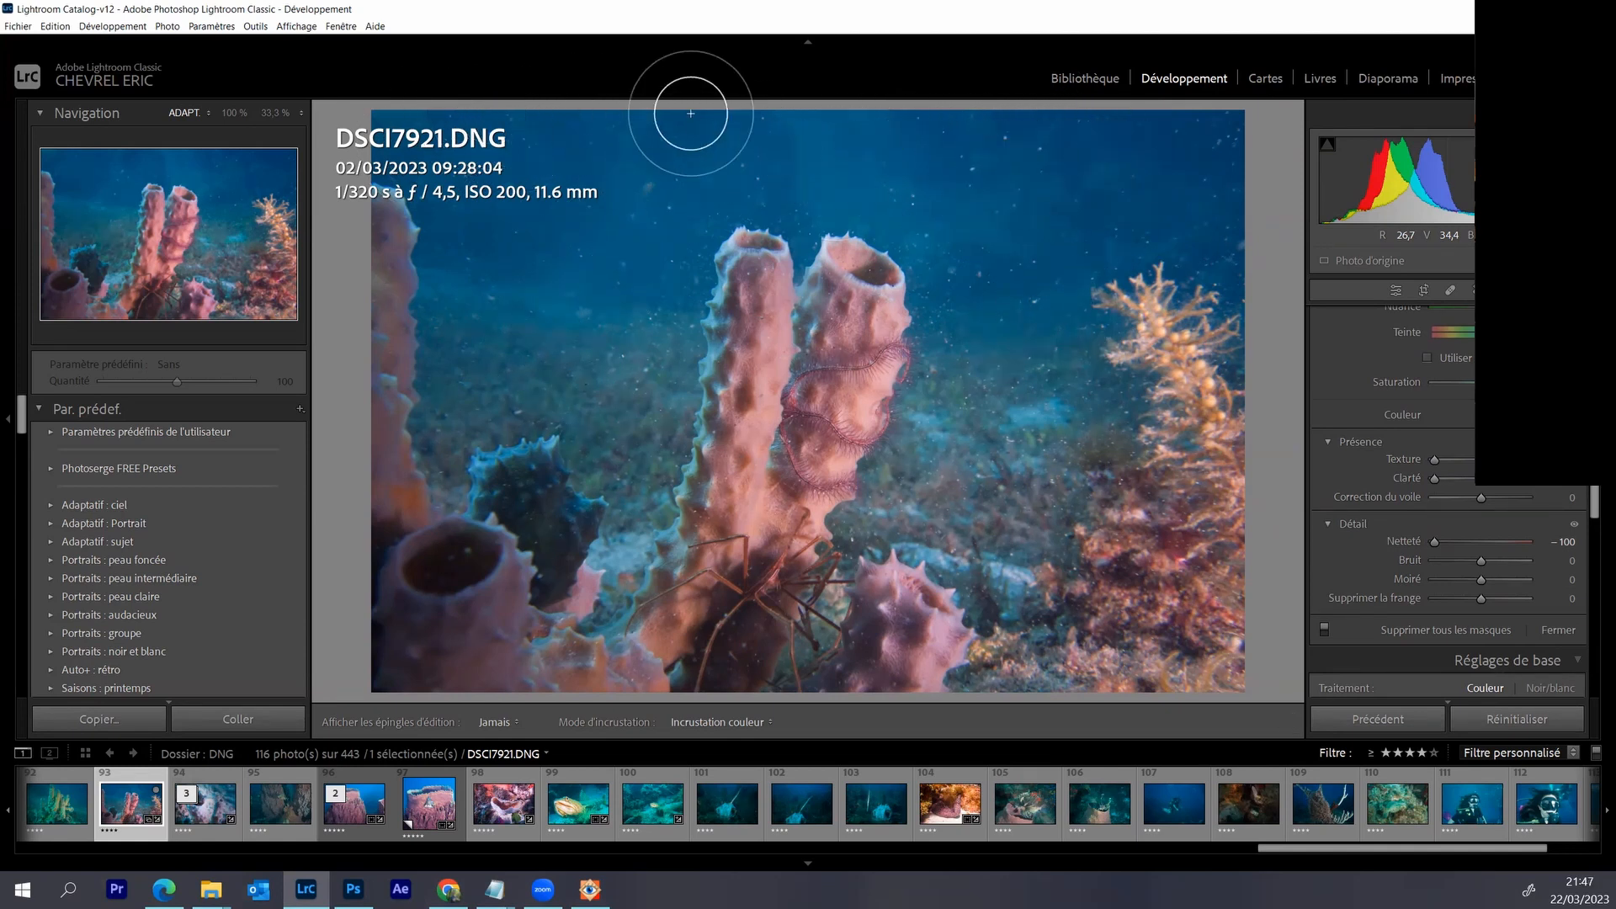
{"action": "left_click_drag", "start_coordinate": [691, 113], "coordinate": [664, 180]}
{"action": "mouse_move", "coordinate": [634, 306]}
{"action": "left_mouse_down"}
{"action": "mouse_move", "coordinate": [619, 106]}
{"action": "mouse_move", "coordinate": [571, 238]}
{"action": "mouse_move", "coordinate": [1022, 265]}
{"action": "mouse_move", "coordinate": [1023, 342]}
{"action": "mouse_move", "coordinate": [1220, 109]}
{"action": "mouse_move", "coordinate": [1154, 198]}
{"action": "mouse_move", "coordinate": [727, 115]}
{"action": "mouse_move", "coordinate": [631, 228]}
{"action": "mouse_move", "coordinate": [533, 144]}
{"action": "mouse_move", "coordinate": [947, 135]}
{"action": "mouse_move", "coordinate": [1058, 195]}
{"action": "mouse_move", "coordinate": [963, 321]}
{"action": "mouse_move", "coordinate": [1004, 271]}
{"action": "left_mouse_up"}
{"action": "scroll", "coordinate": [1002, 258], "scroll_direction": "down", "scroll_amount": 5}
{"action": "mouse_move", "coordinate": [962, 357]}
{"action": "left_mouse_down"}
{"action": "mouse_move", "coordinate": [989, 389]}
{"action": "mouse_move", "coordinate": [1058, 367]}
{"action": "mouse_move", "coordinate": [1061, 313]}
{"action": "mouse_move", "coordinate": [1226, 197]}
{"action": "mouse_move", "coordinate": [1238, 257]}
{"action": "left_mouse_up"}
- Set the brush mask's whites to -21 and its temperature to -7
{"action": "left_click_drag", "start_coordinate": [1591, 501], "coordinate": [1593, 471]}
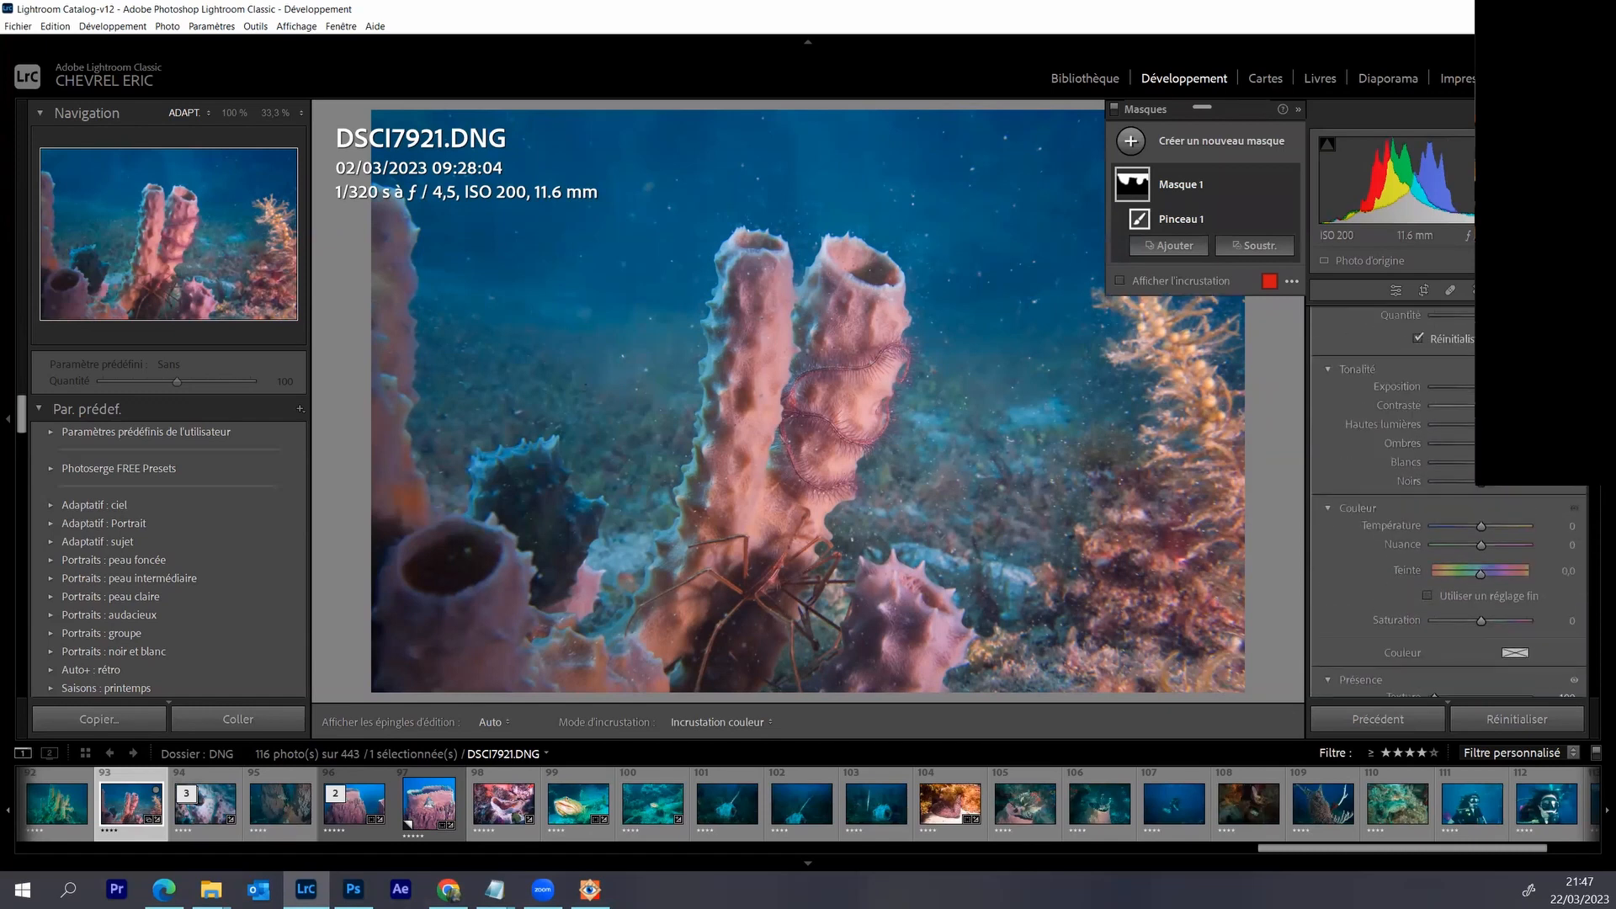
{"action": "scroll", "coordinate": [1447, 500], "scroll_direction": "up", "scroll_amount": 3}
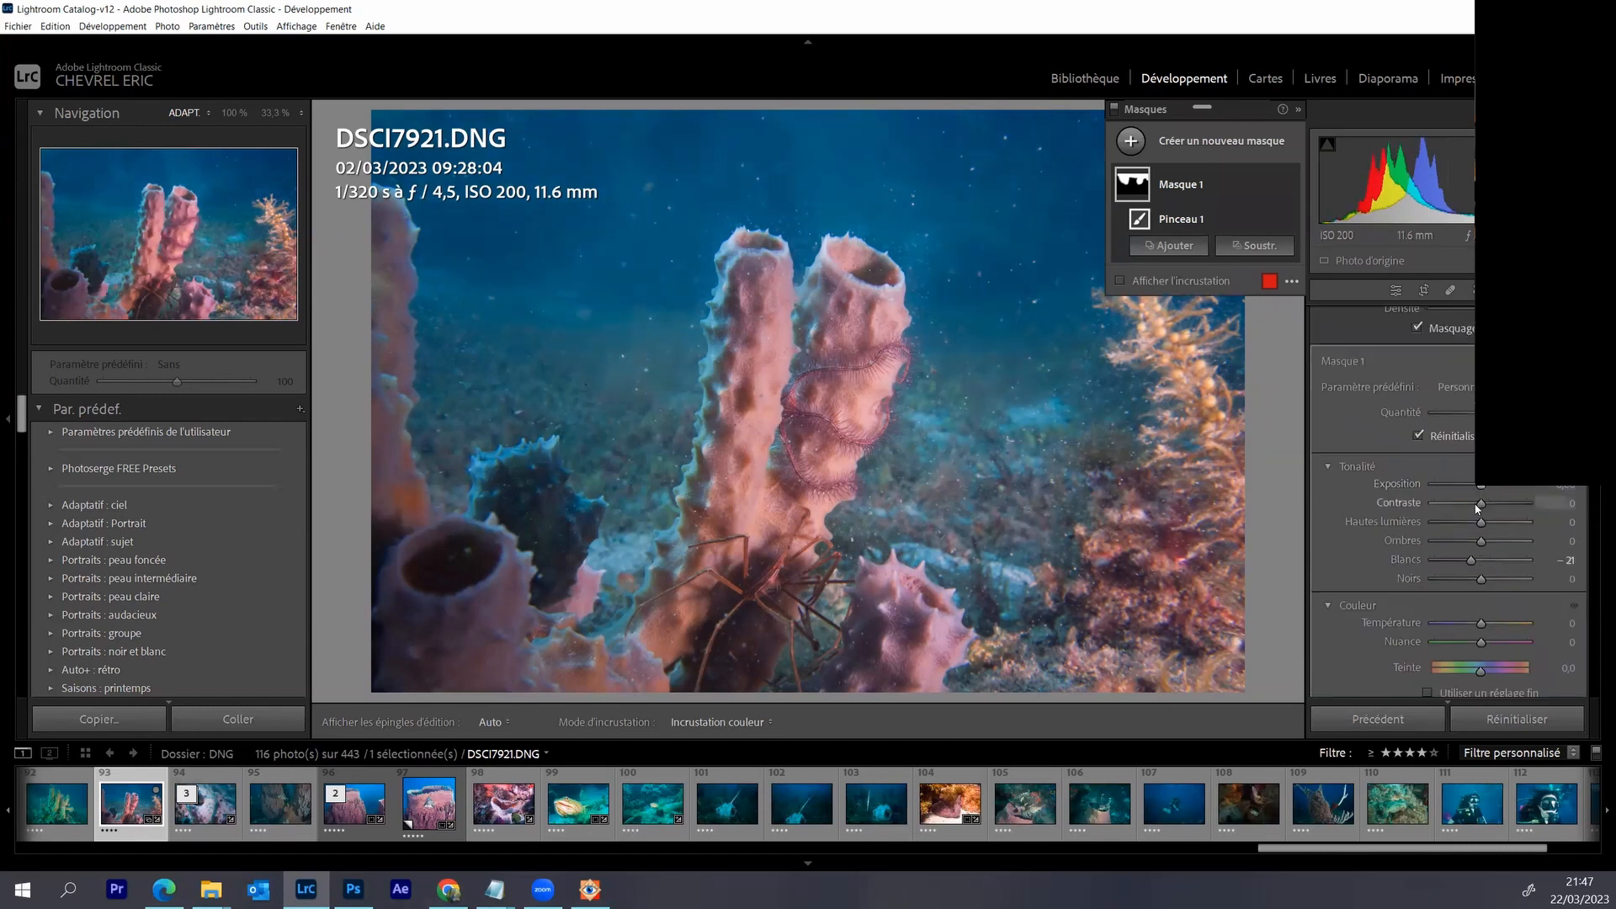
{"action": "left_click_drag", "start_coordinate": [1482, 625], "coordinate": [1479, 623]}
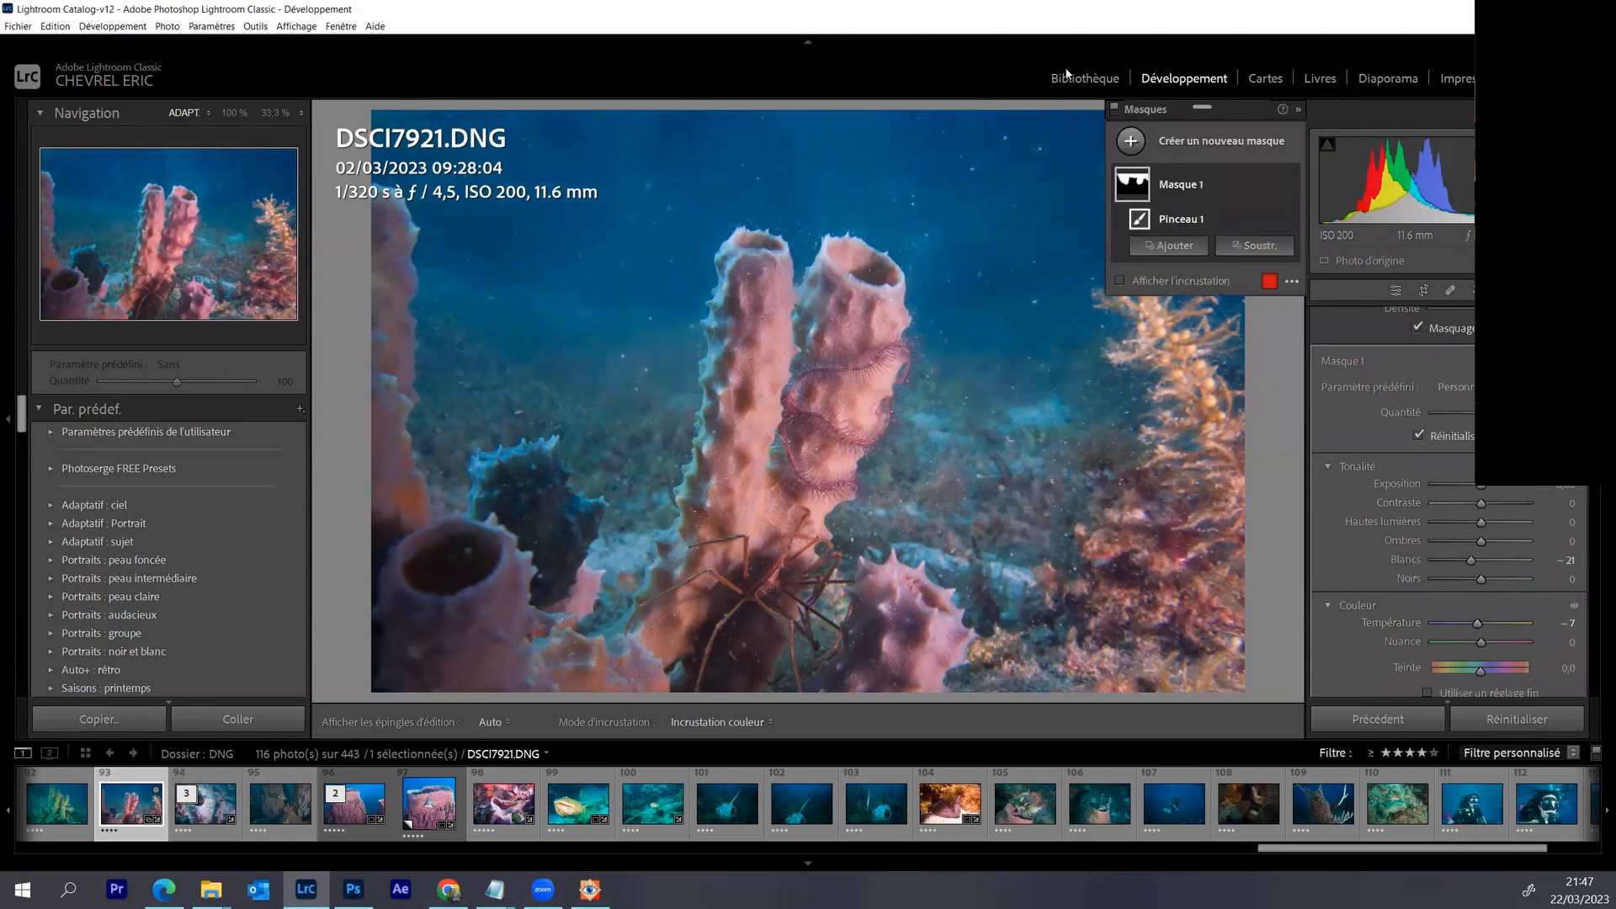
- Try to remove a white speck from the blue water above the coral using the Heal mode
{"action": "left_click", "coordinate": [1450, 291]}
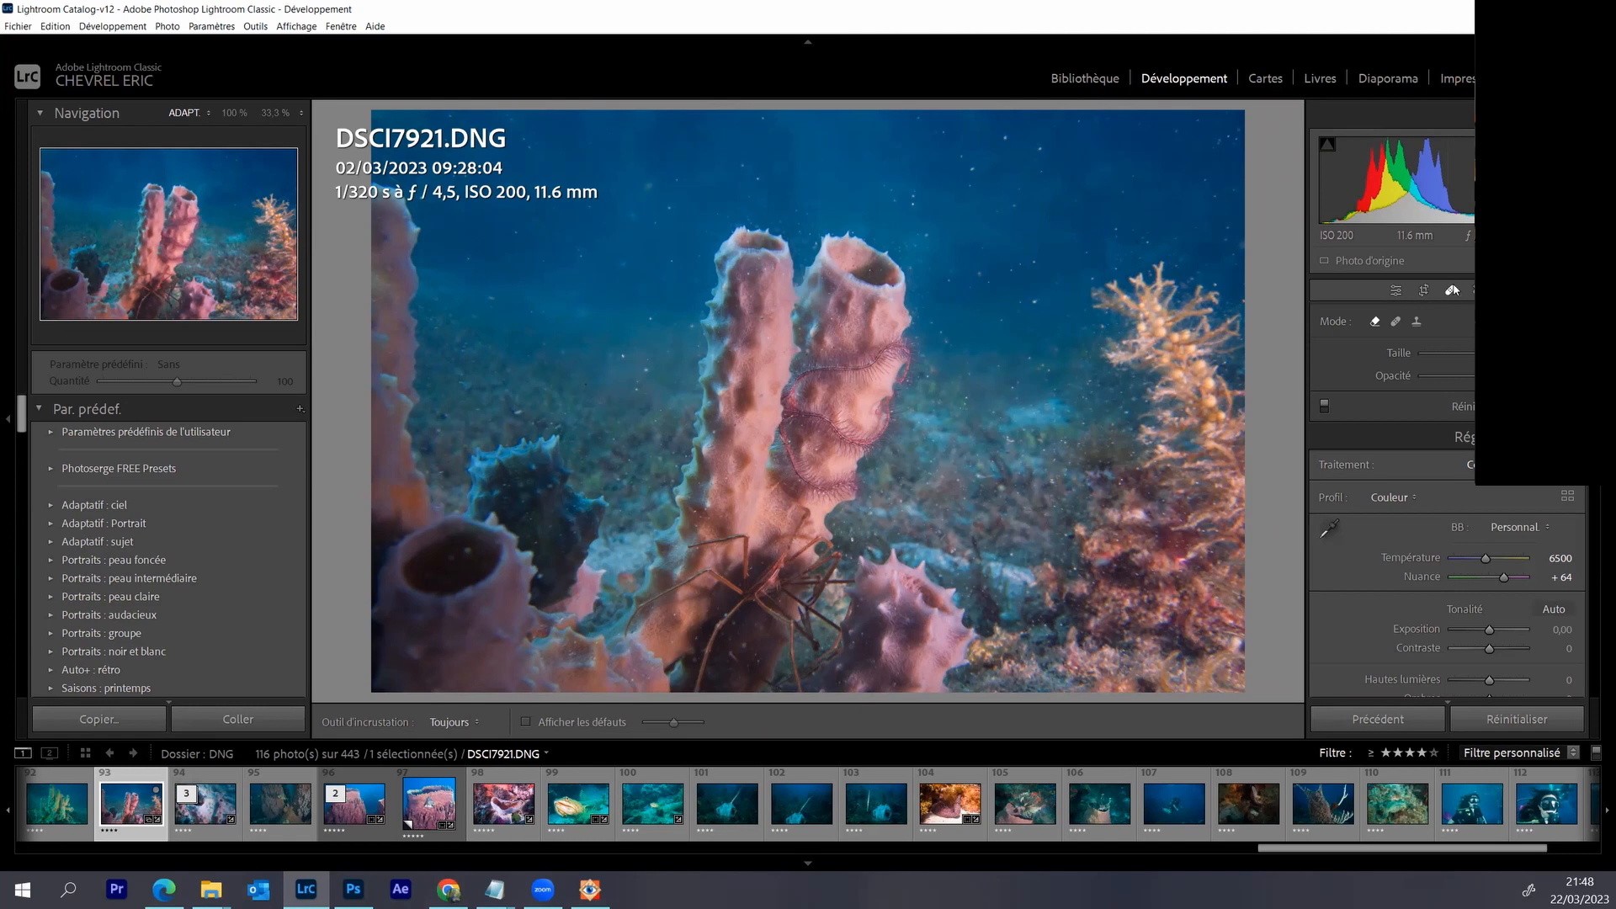
{"action": "left_click", "coordinate": [1395, 322]}
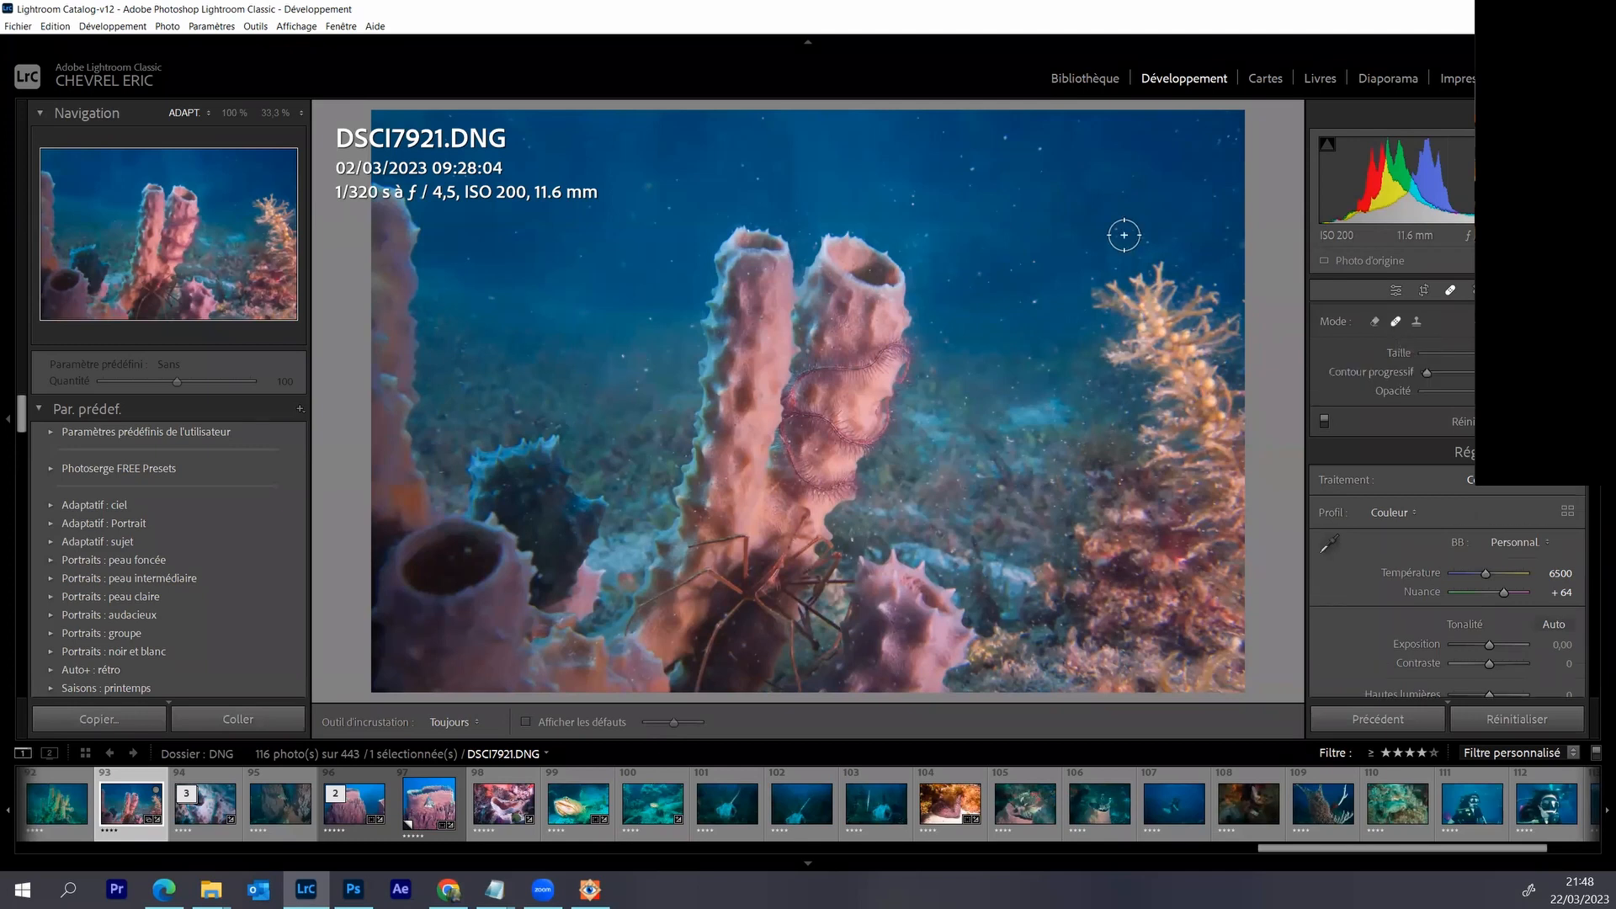
{"action": "left_click", "coordinate": [1043, 146]}
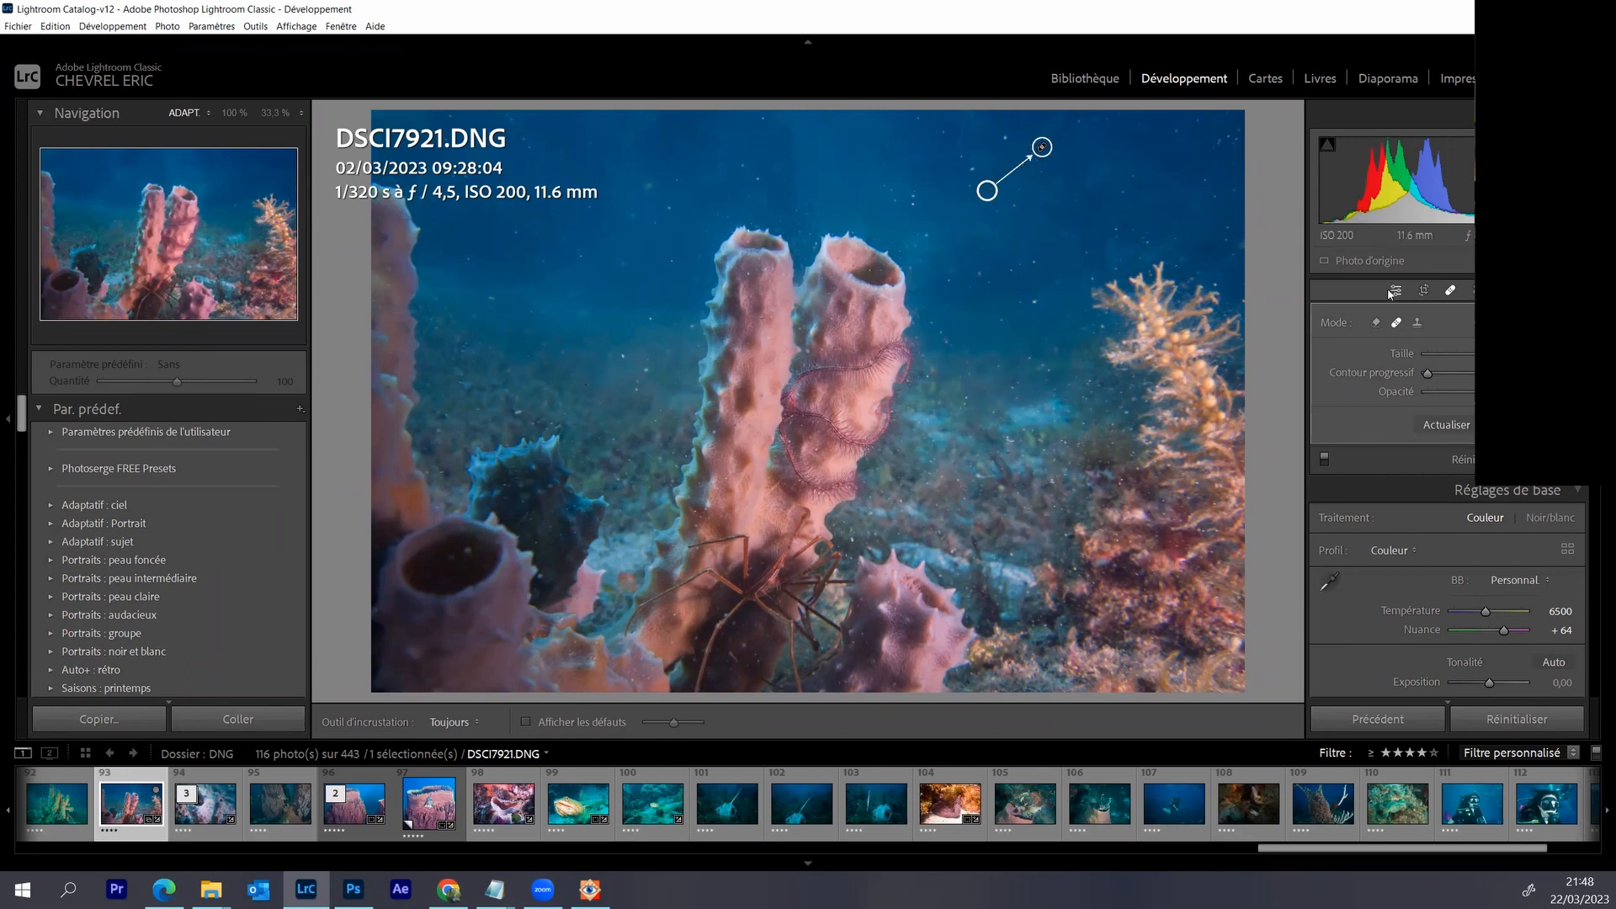
{"action": "key", "text": "ctrl+z"}
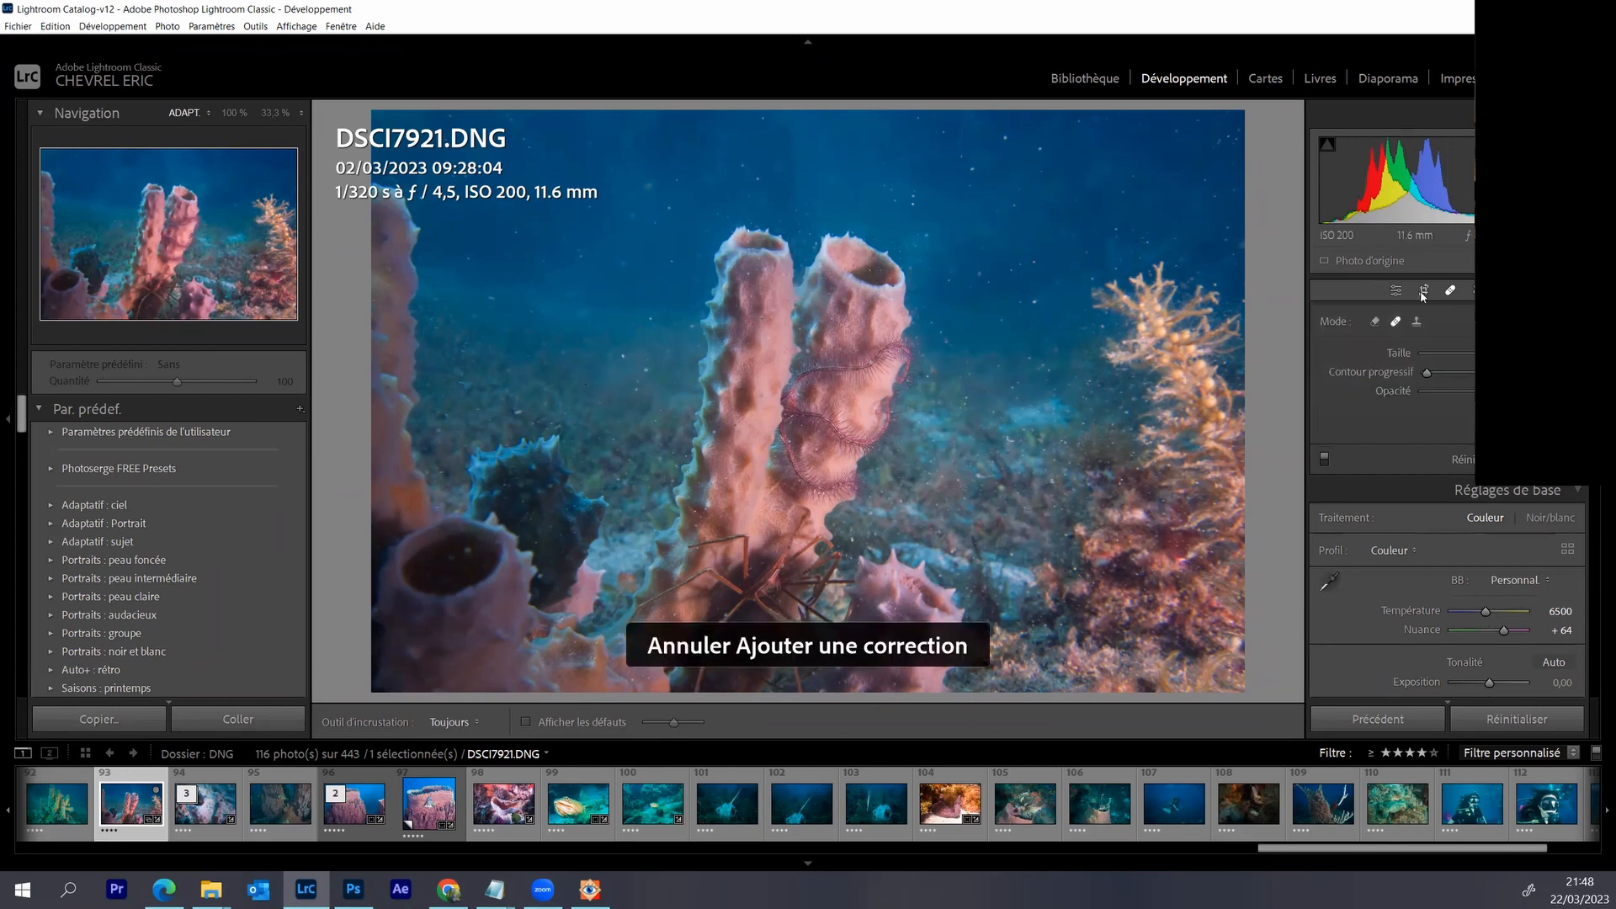
- Remove six white specks from the open water above the sponges with the content-aware remove mode
{"action": "left_click", "coordinate": [1375, 323]}
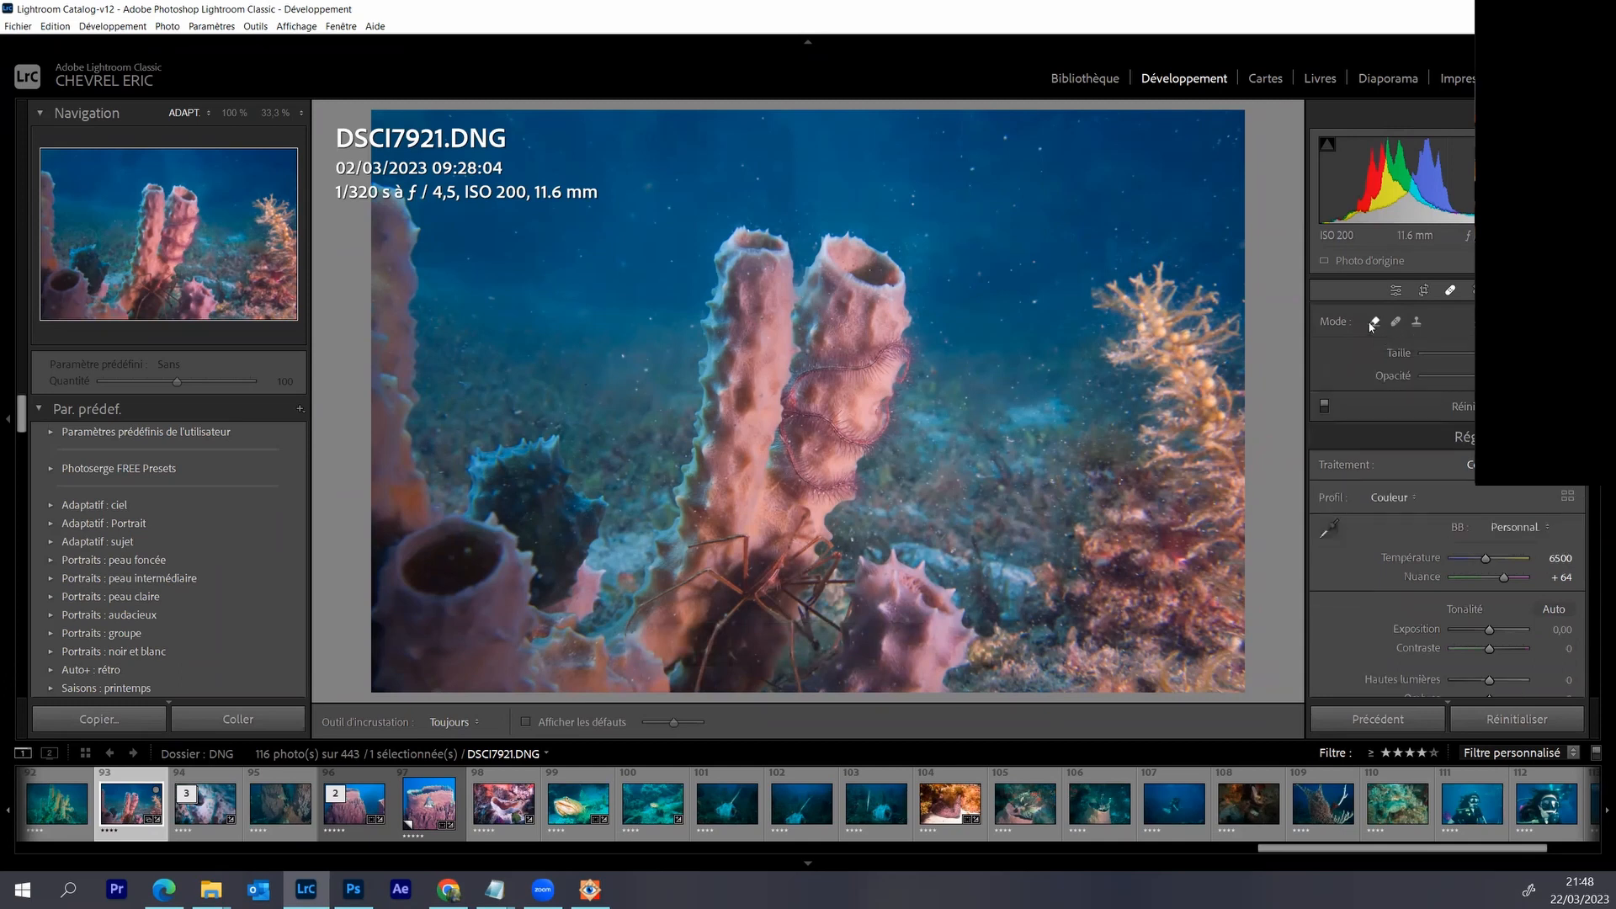
{"action": "left_click", "coordinate": [1043, 149]}
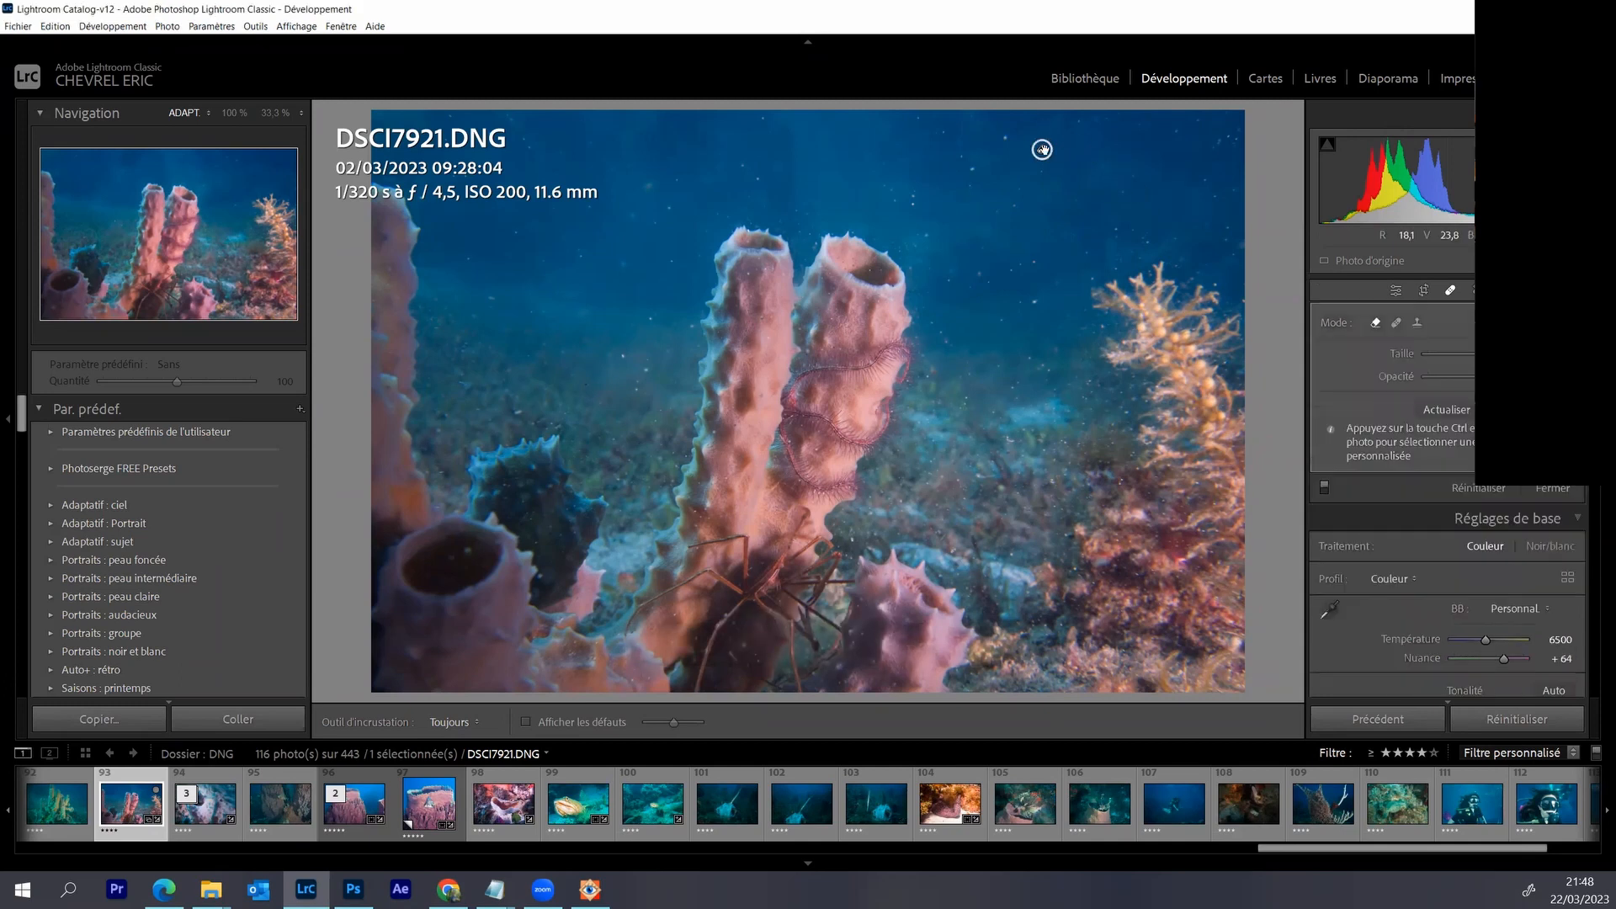
{"action": "left_click", "coordinate": [1004, 137]}
{"action": "left_click", "coordinate": [977, 170]}
{"action": "left_click_drag", "start_coordinate": [913, 202], "coordinate": [915, 195]}
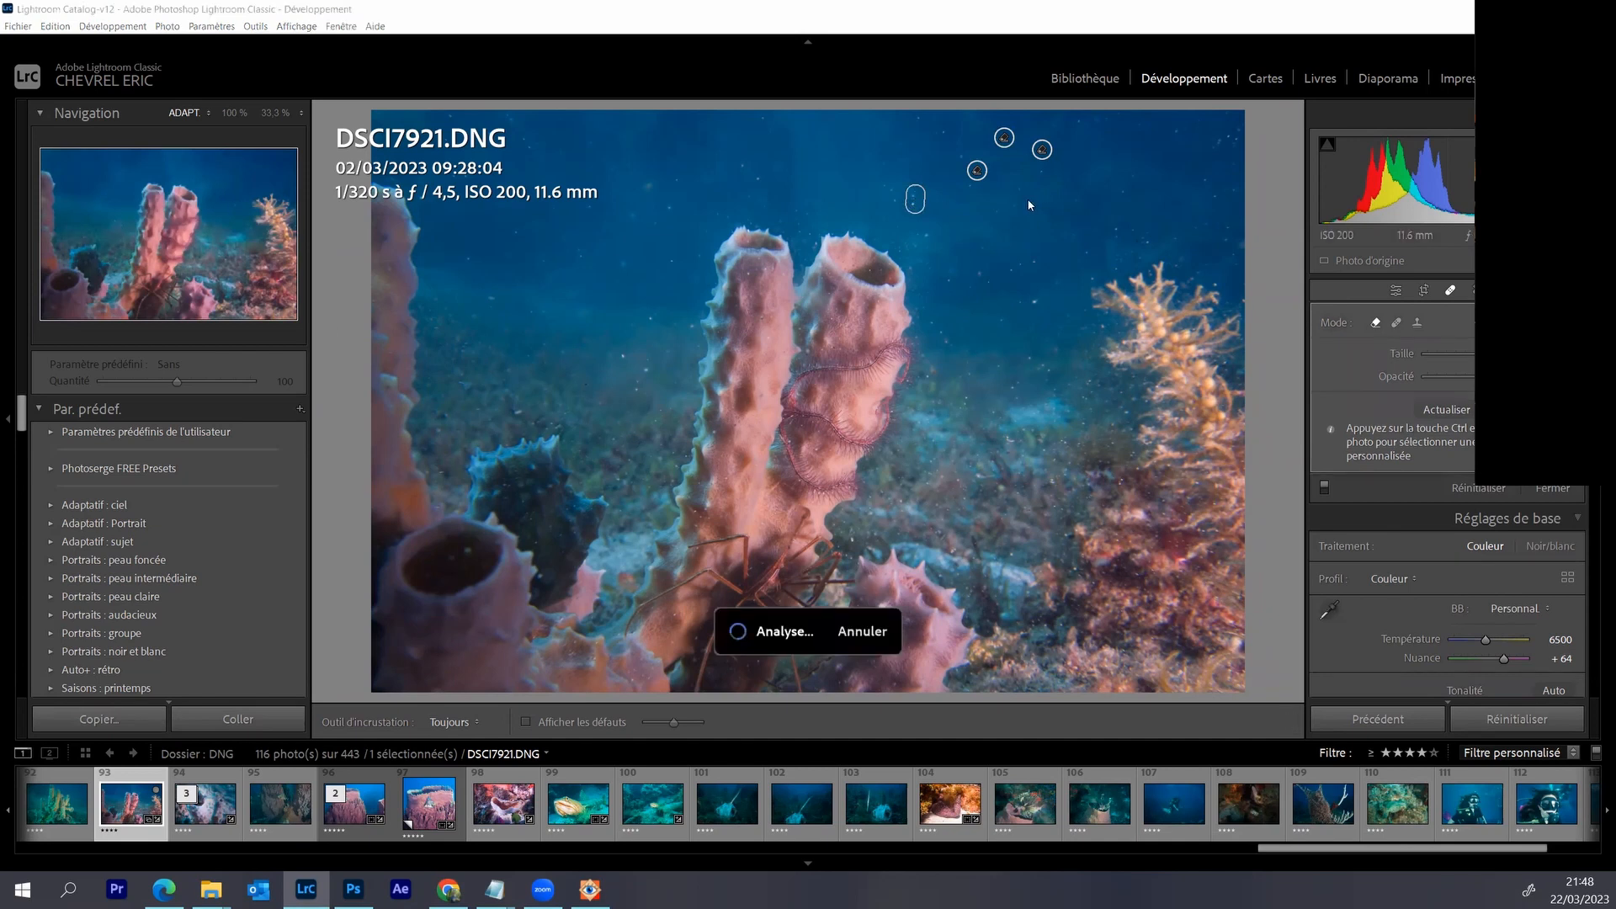
{"action": "left_click", "coordinate": [763, 115]}
{"action": "left_click", "coordinate": [763, 172]}
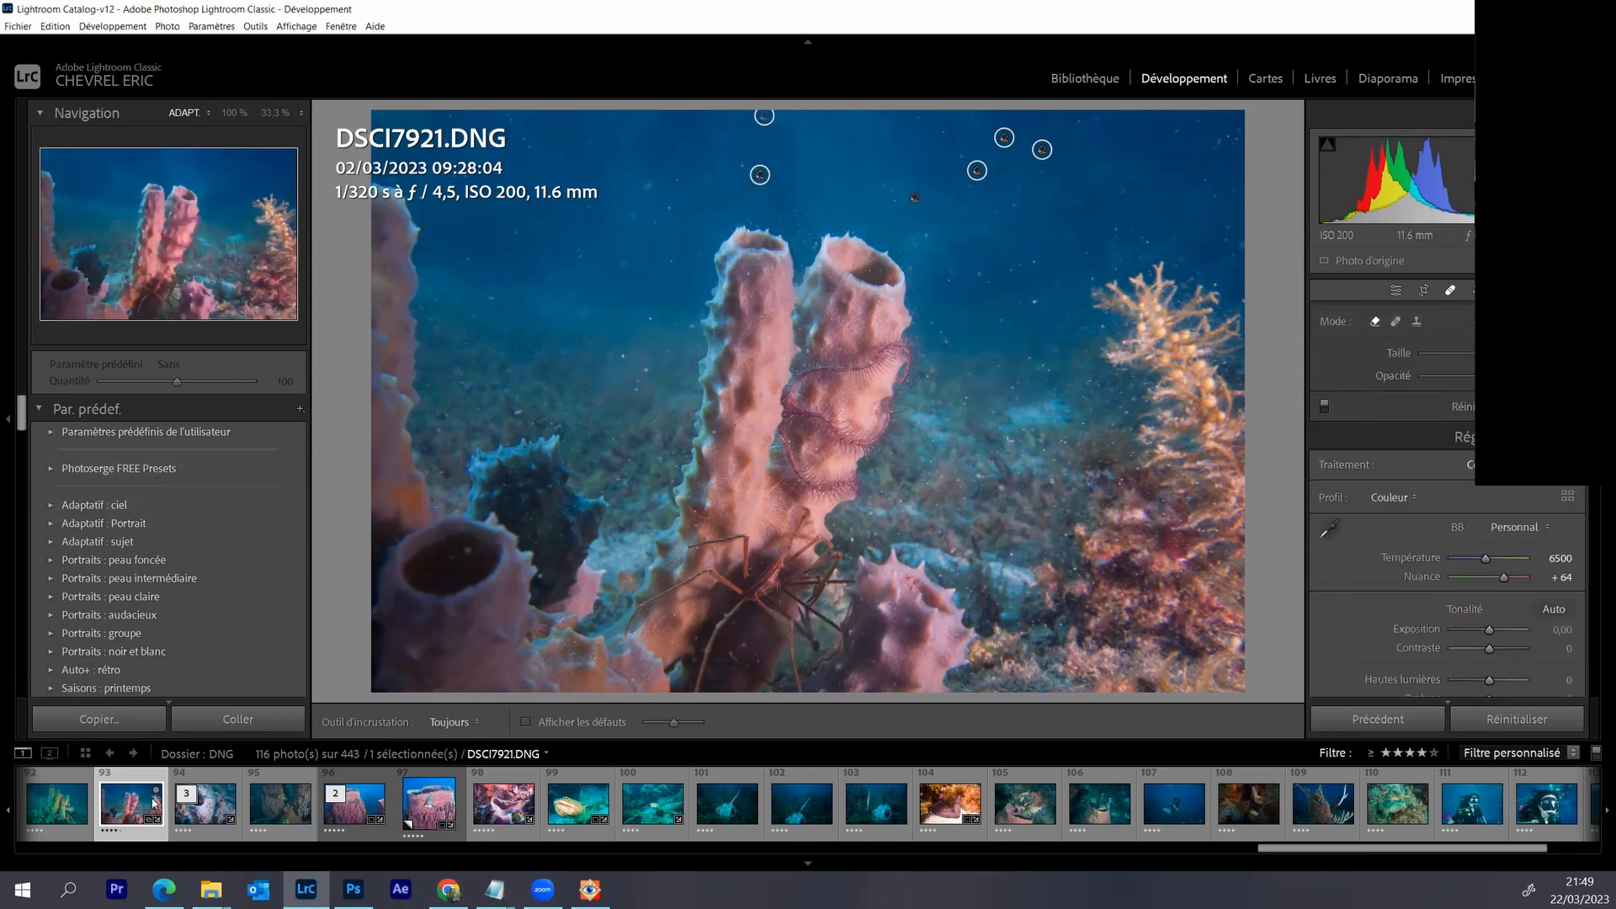
- Remove several white specks from the open blue water near the photo's upper edge, working at 100% magnification
{"action": "left_click", "coordinate": [234, 113]}
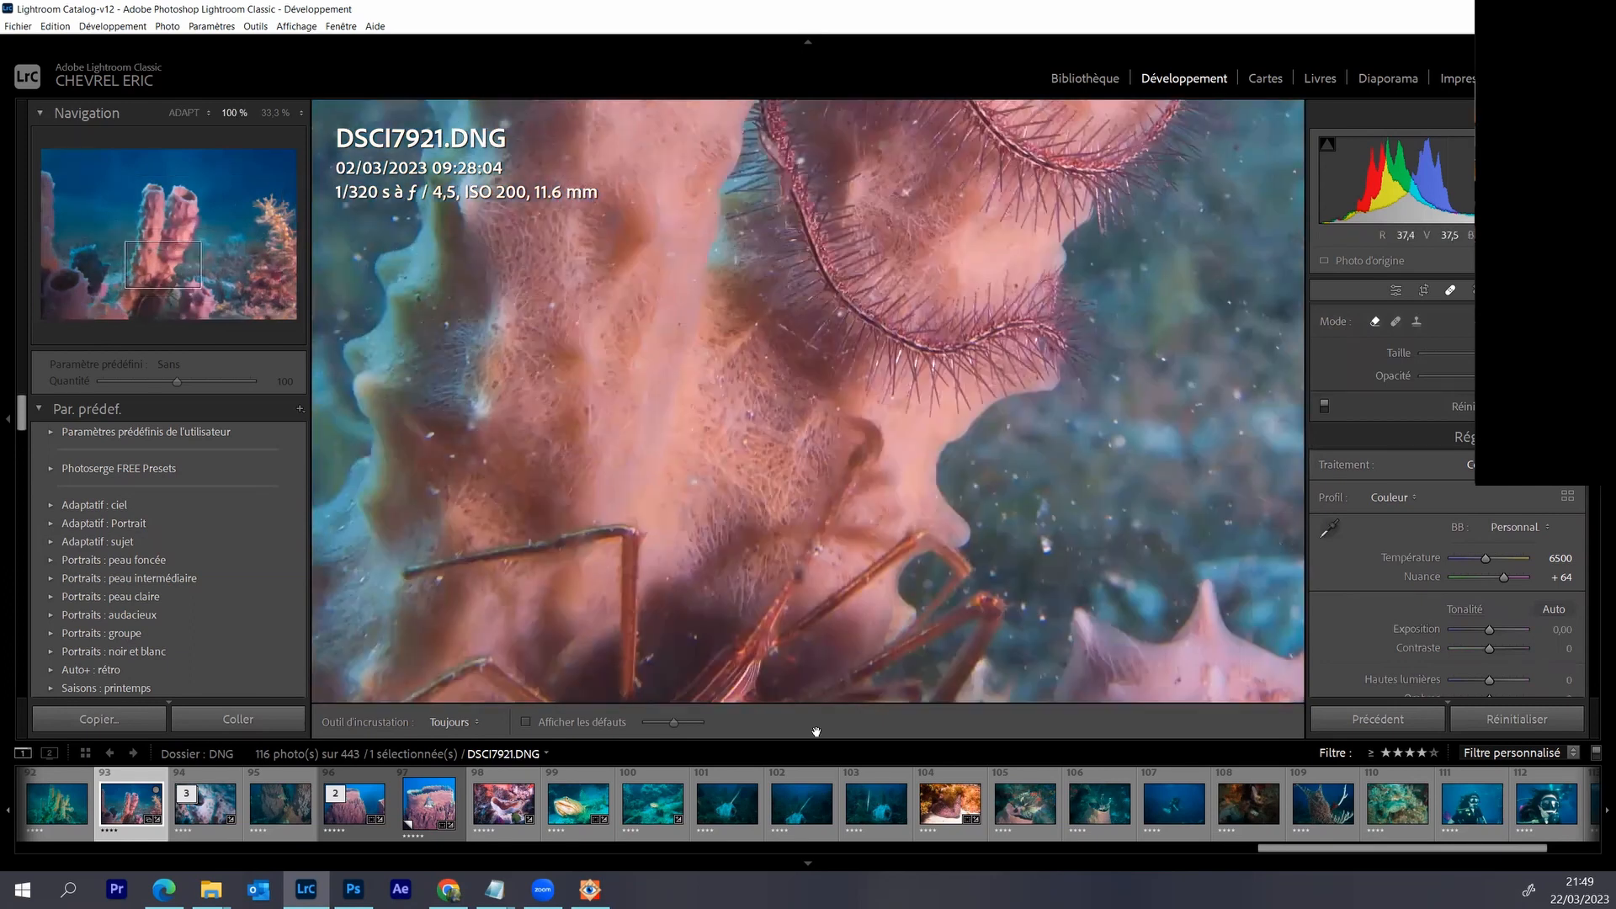
{"action": "left_click_drag", "start_coordinate": [816, 732], "coordinate": [804, 749]}
{"action": "left_click_drag", "start_coordinate": [923, 292], "coordinate": [758, 707]}
{"action": "left_click_drag", "start_coordinate": [894, 361], "coordinate": [842, 740]}
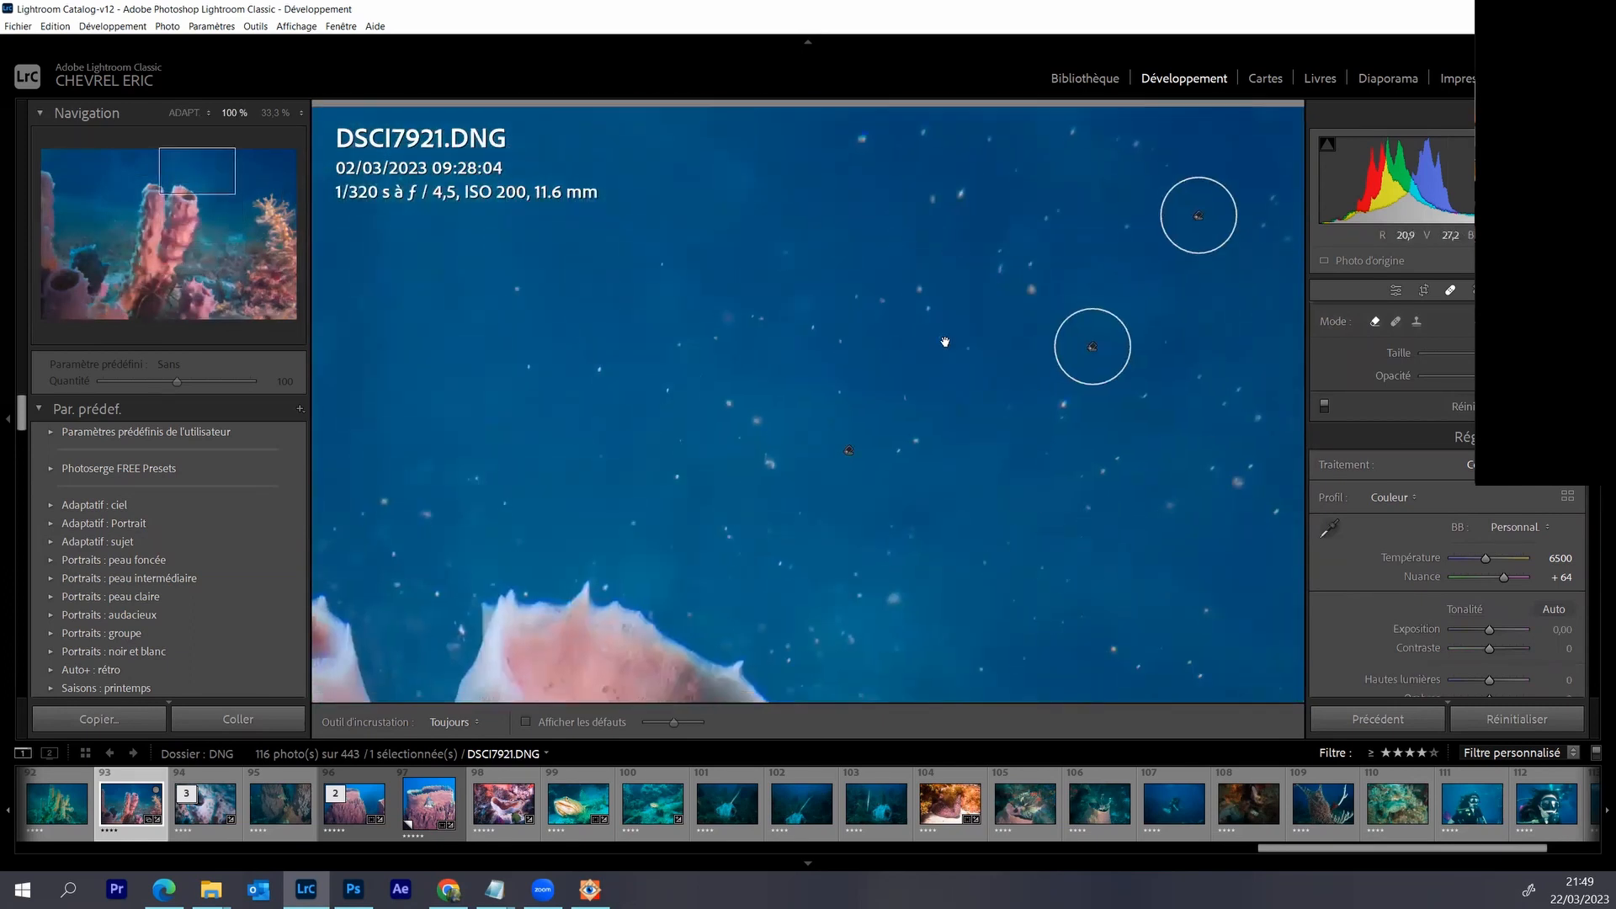
{"action": "left_click_drag", "start_coordinate": [945, 342], "coordinate": [974, 455]}
{"action": "key", "text": "alt"}
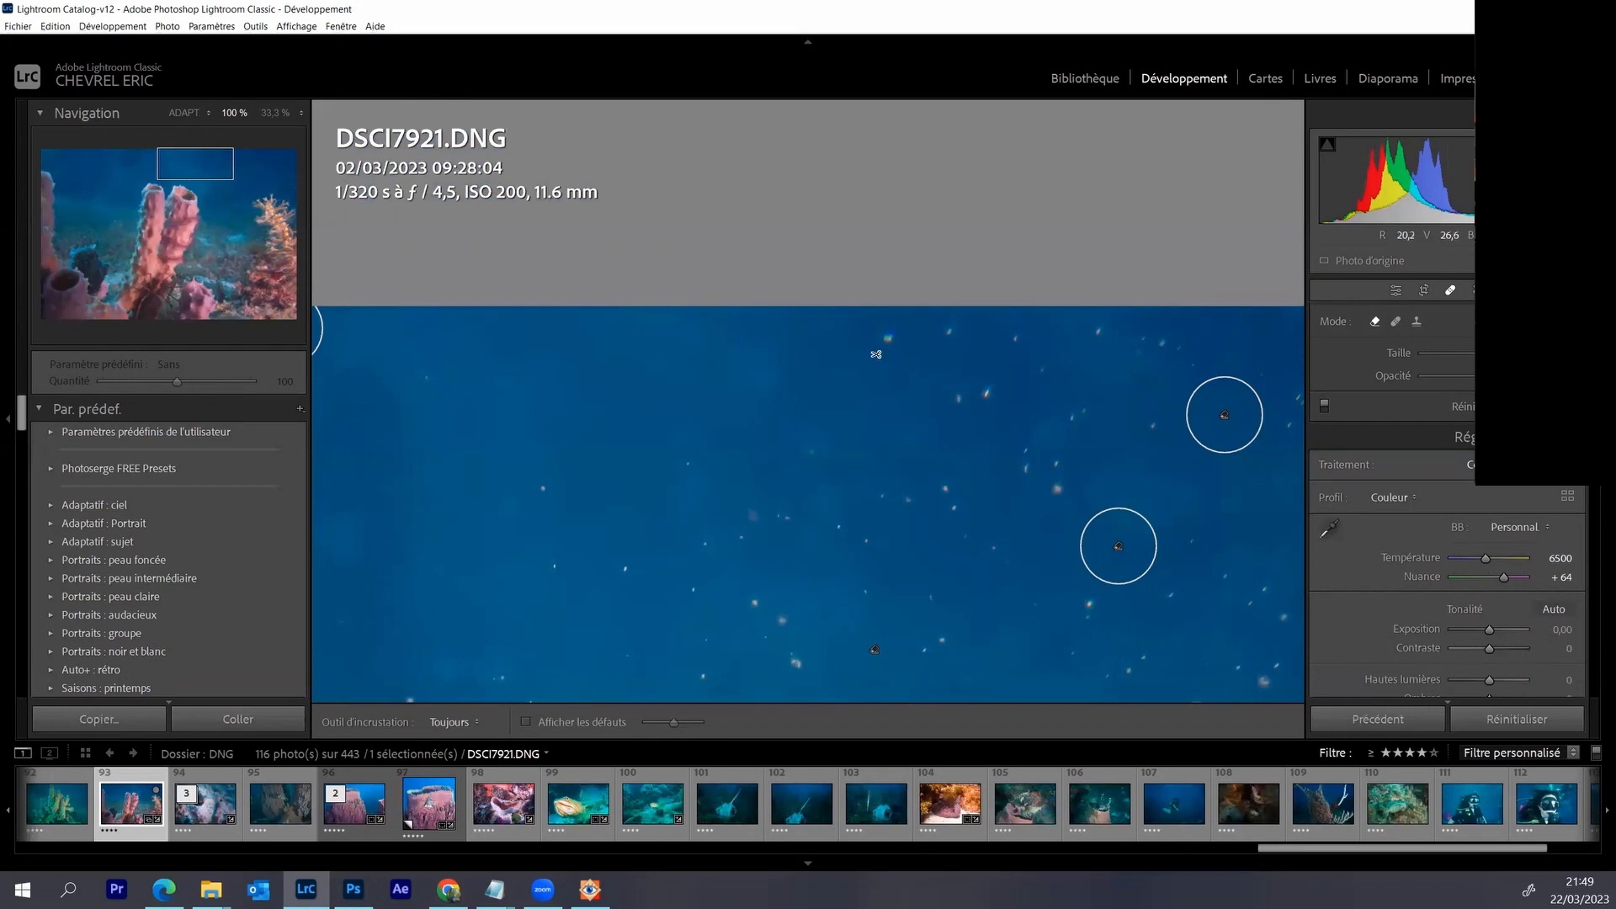
{"action": "scroll", "coordinate": [866, 366], "scroll_direction": "down", "scroll_amount": 10}
{"action": "left_click", "coordinate": [891, 335]}
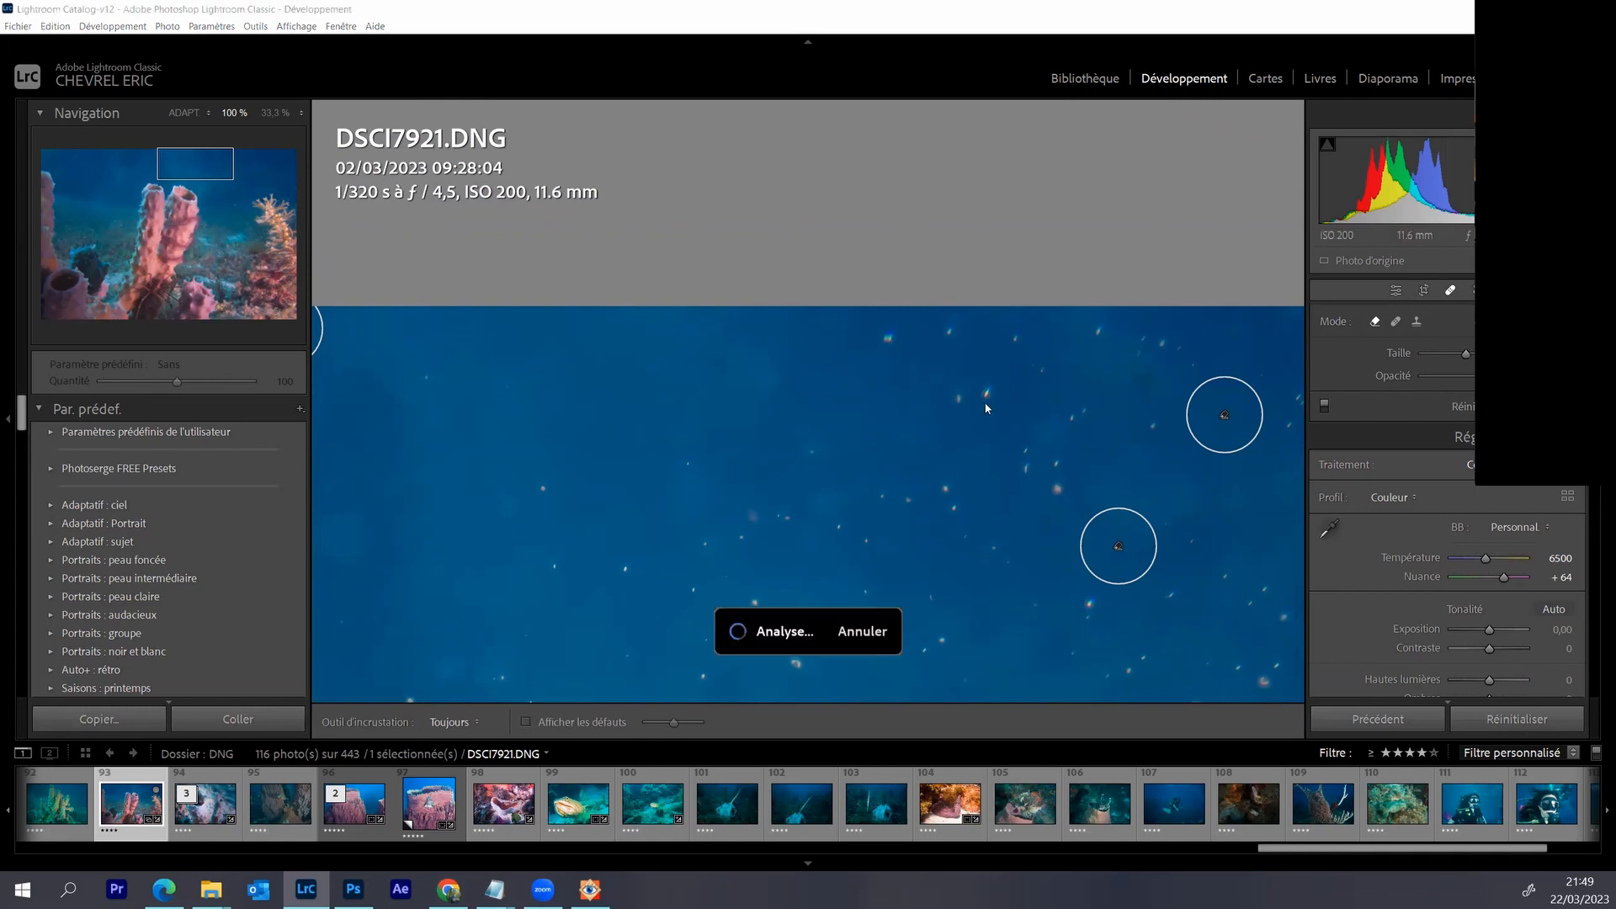
{"action": "left_click", "coordinate": [955, 328]}
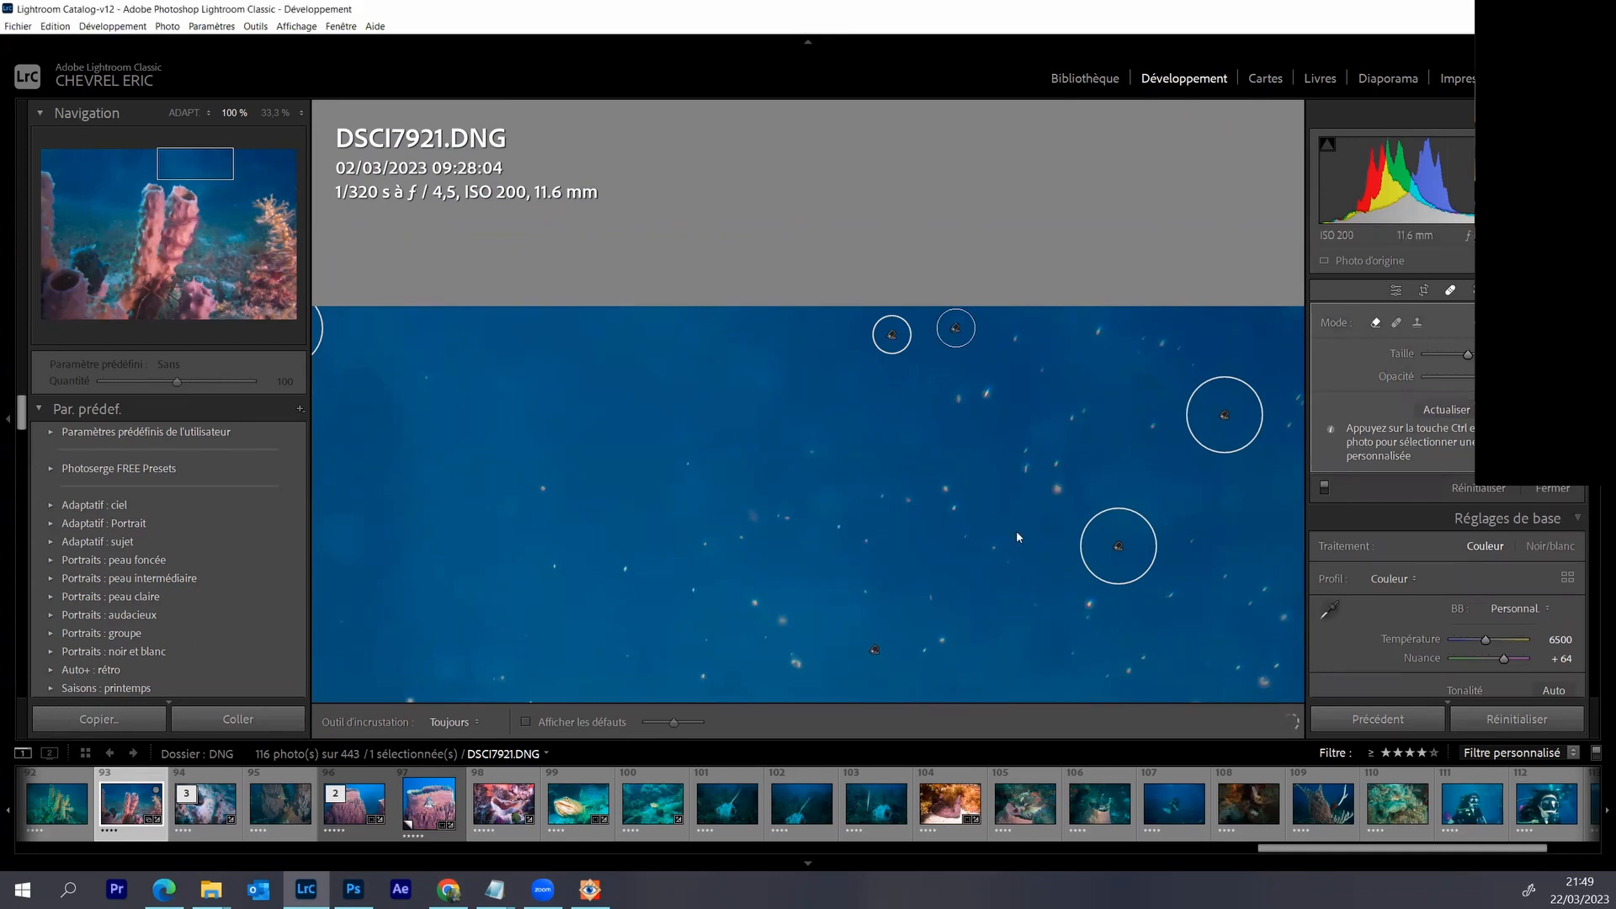
{"action": "left_click", "coordinate": [1058, 493]}
{"action": "left_click", "coordinate": [132, 220]}
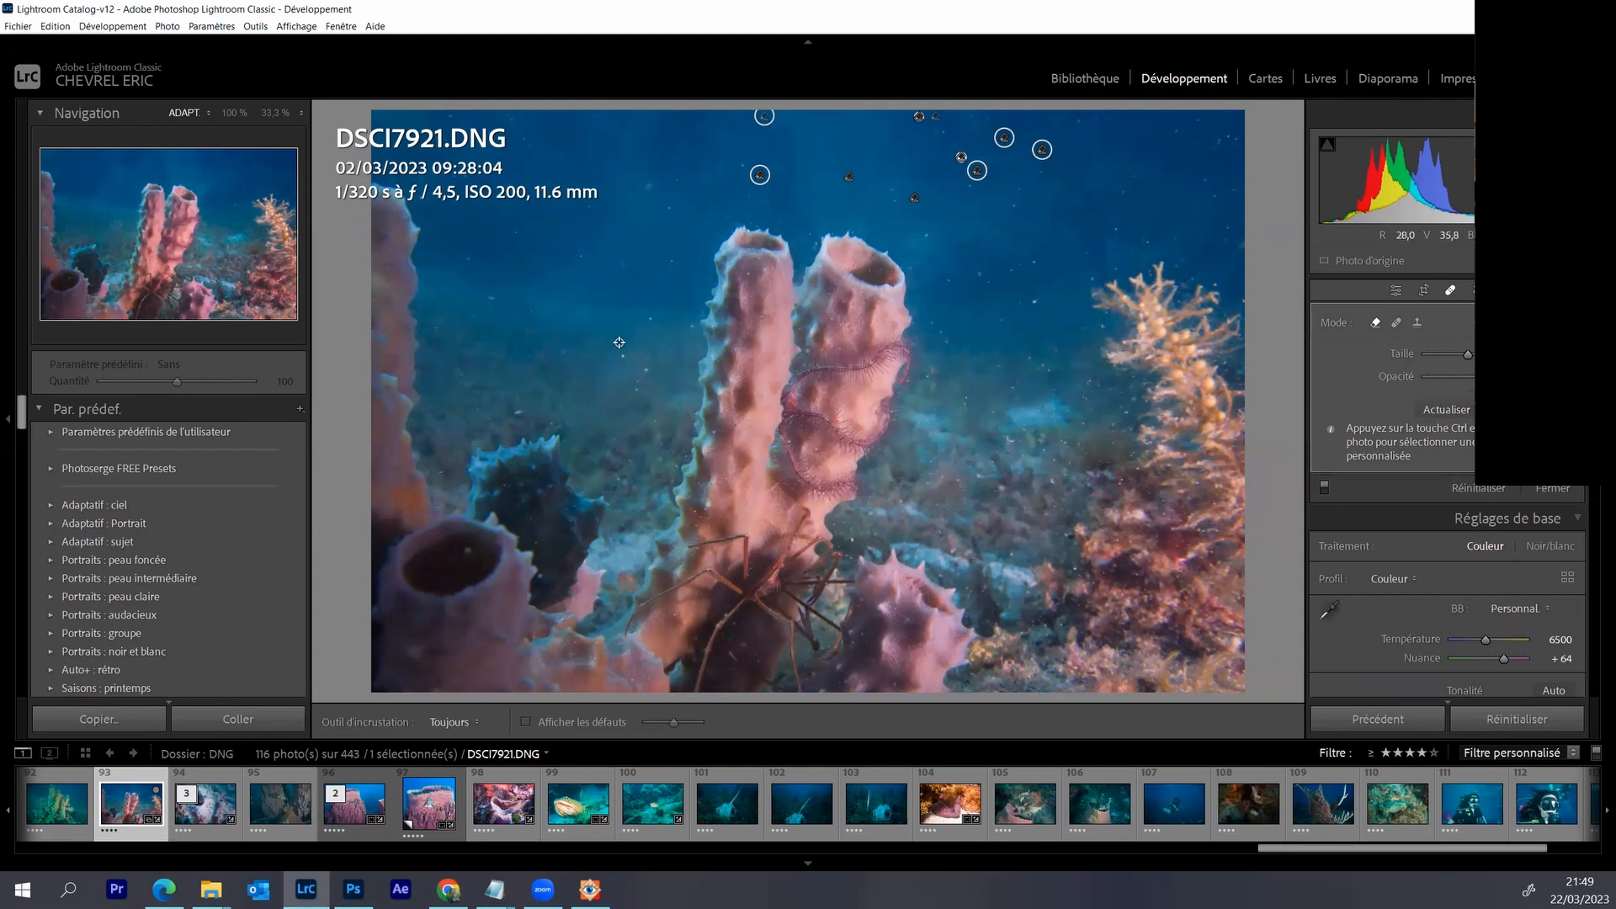
- Remove further white specks from the water around the two tall sponges and above the orange coral, and finish the retouching
{"action": "left_click", "coordinate": [620, 359]}
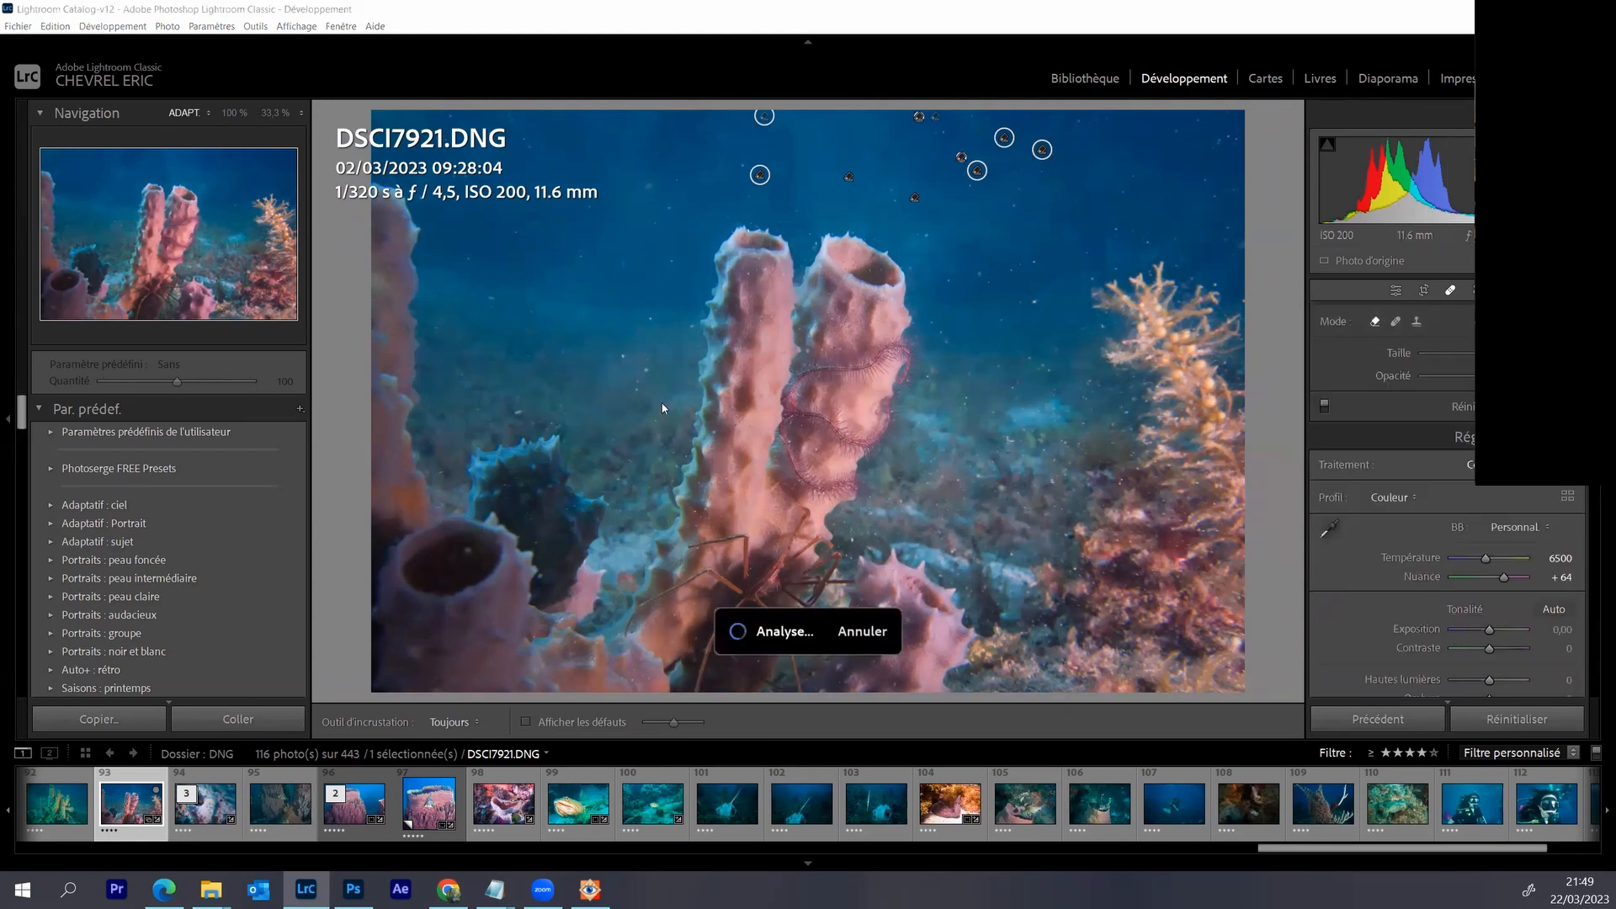
{"action": "left_click", "coordinate": [649, 319]}
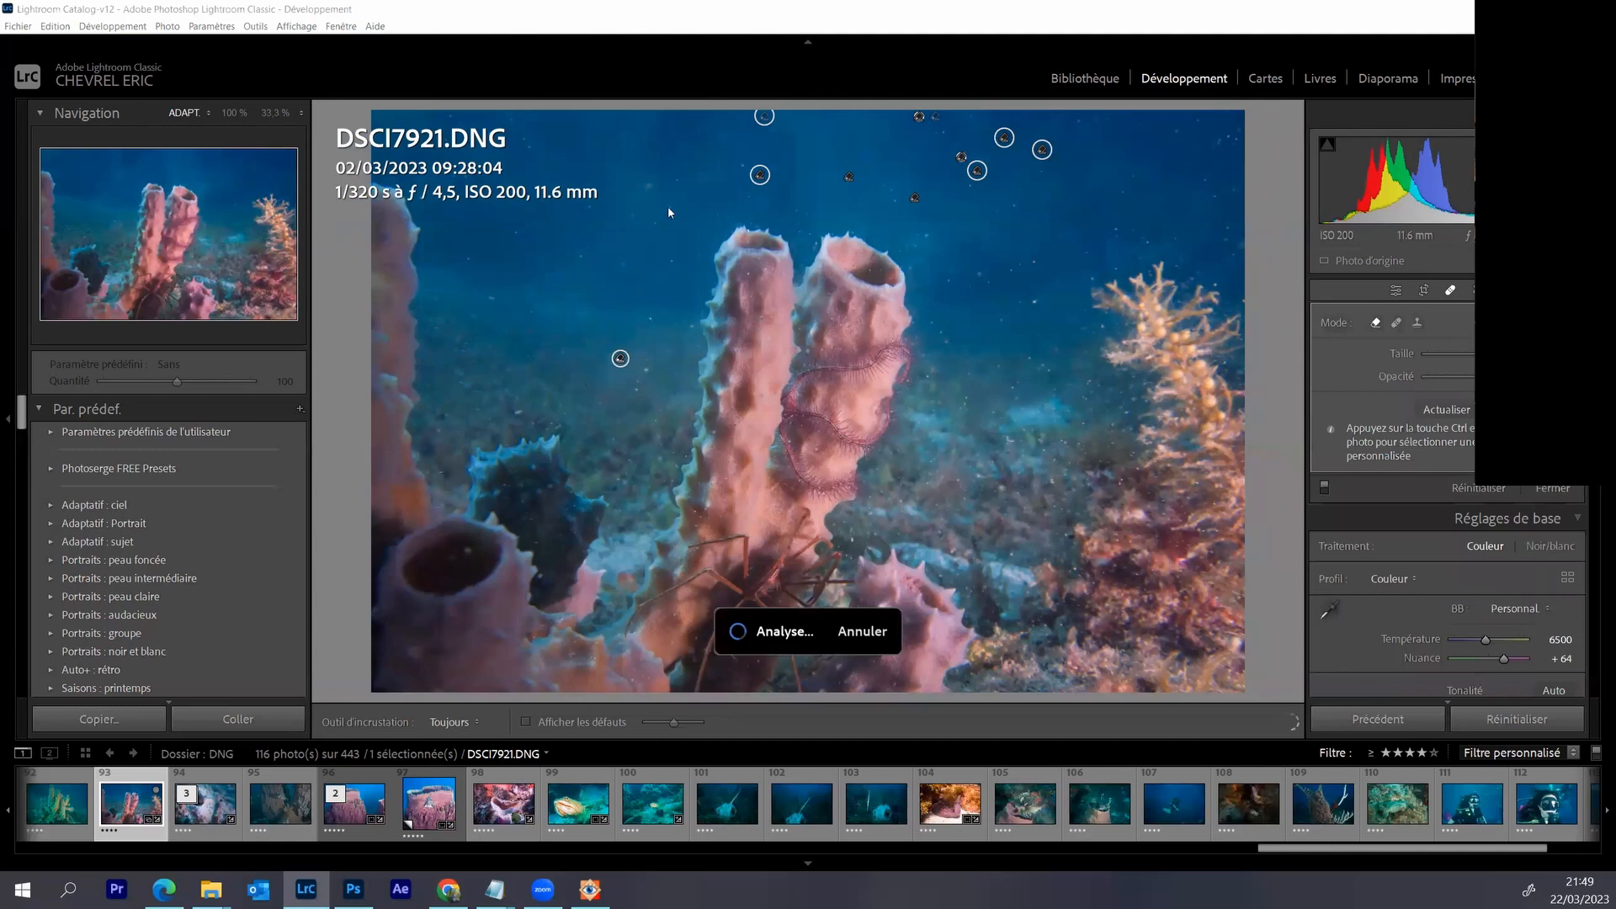
{"action": "left_click", "coordinate": [668, 209]}
{"action": "left_click", "coordinate": [740, 170]}
{"action": "left_click", "coordinate": [911, 198]}
{"action": "left_click", "coordinate": [931, 235]}
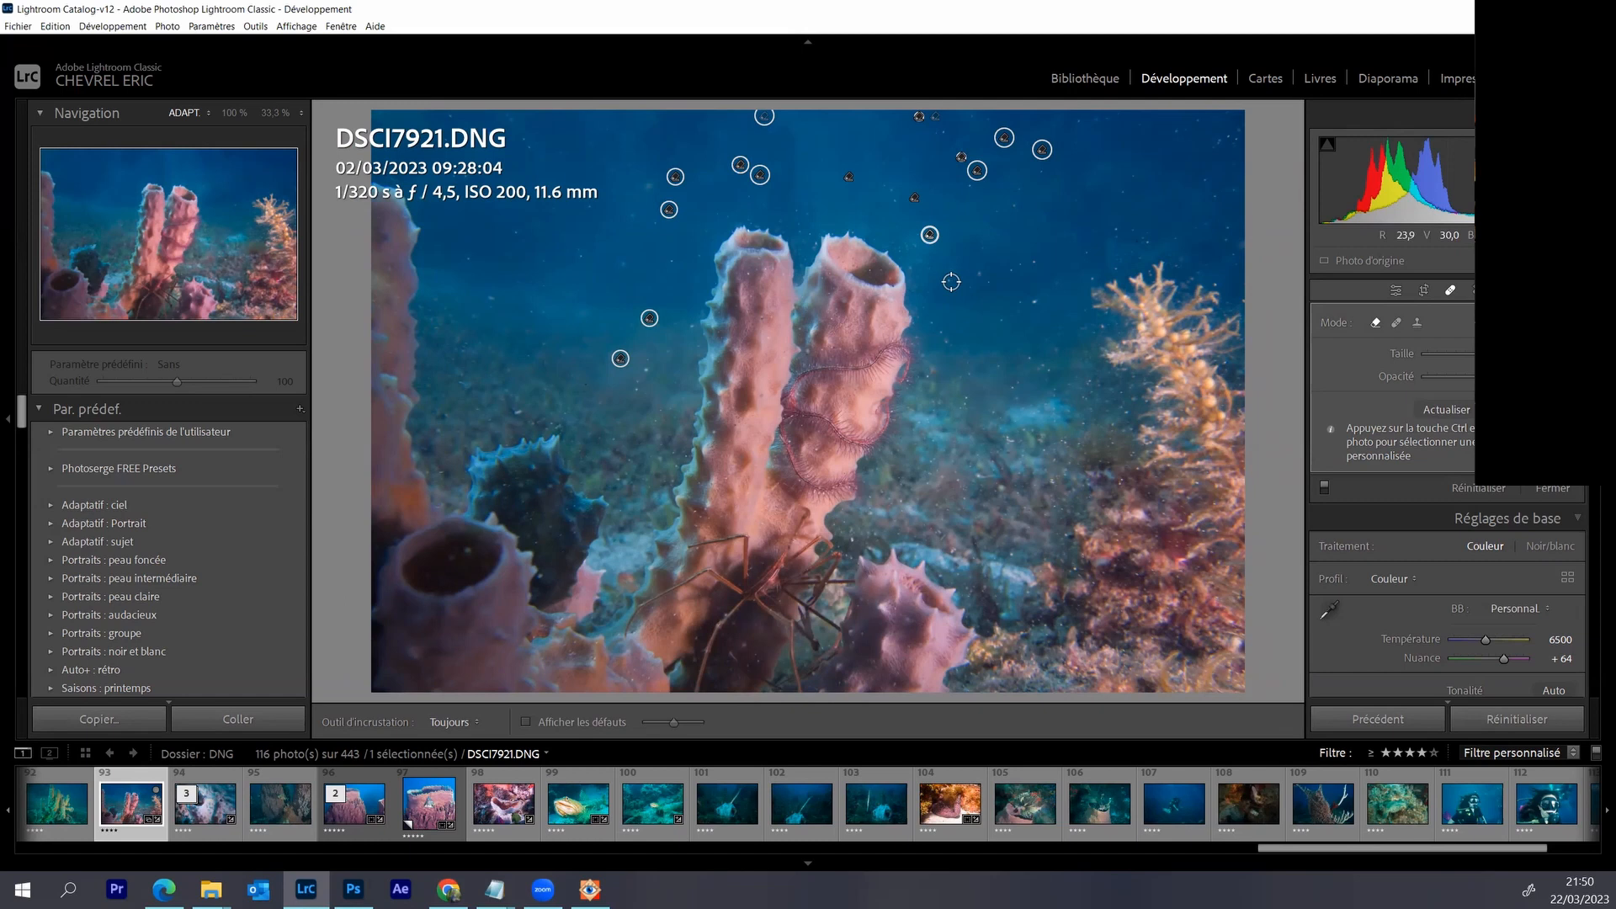
{"action": "left_click", "coordinate": [1032, 323]}
{"action": "left_click", "coordinate": [1030, 308]}
{"action": "left_click", "coordinate": [1024, 209]}
{"action": "left_click", "coordinate": [1396, 289]}
- Compare the photo before and after editing side by side, and return to the single-photo view
{"action": "left_click", "coordinate": [354, 722]}
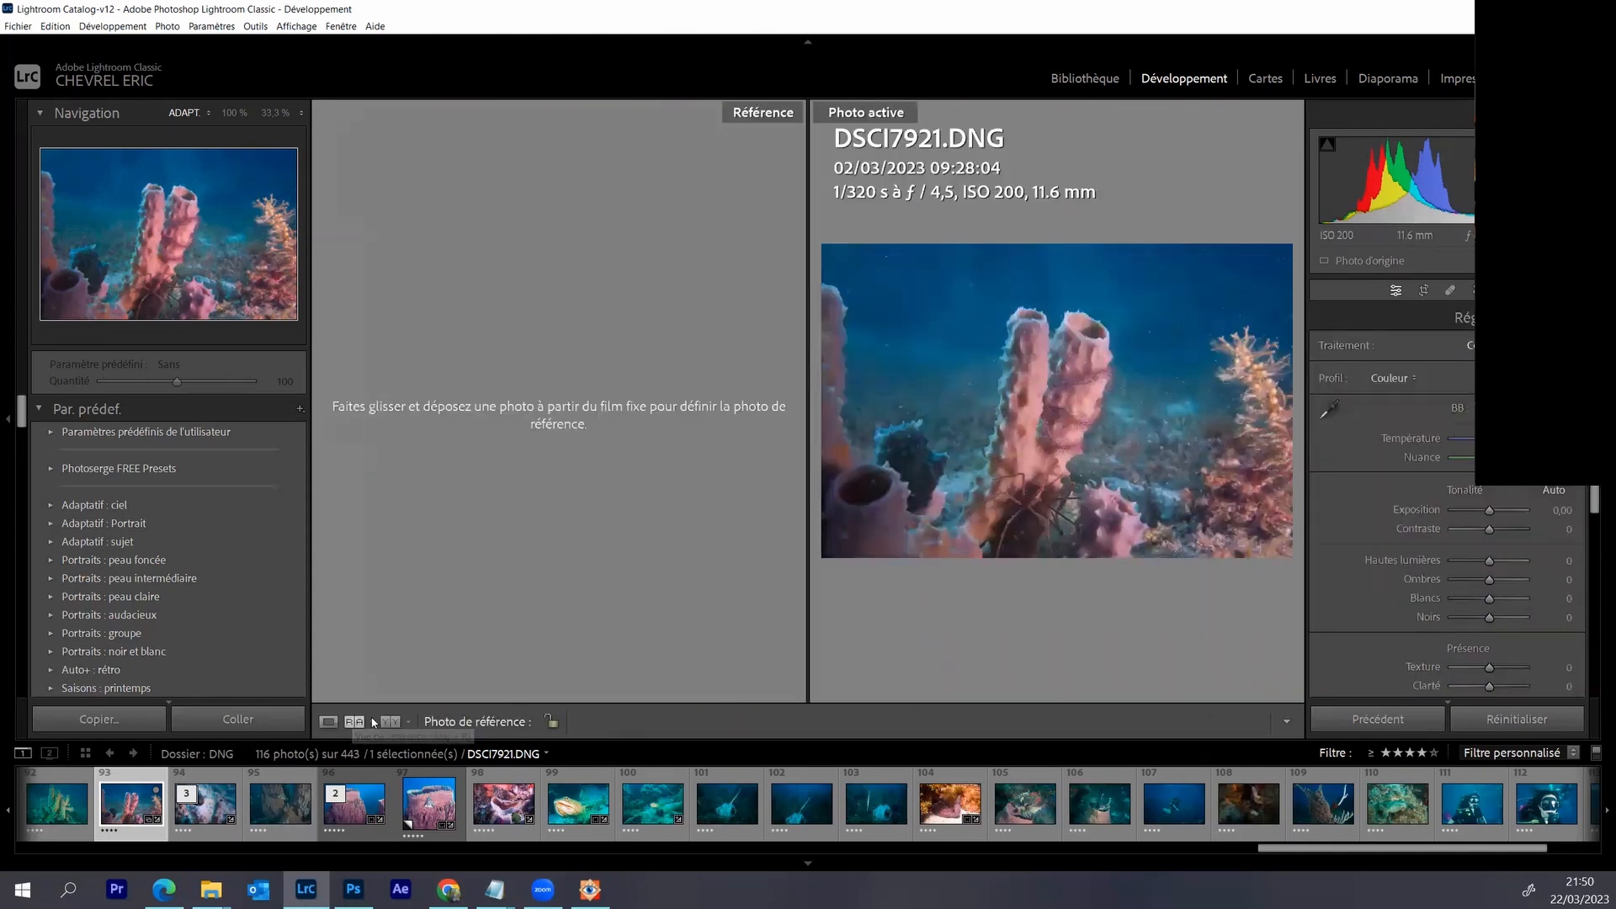
{"action": "left_click", "coordinate": [389, 722]}
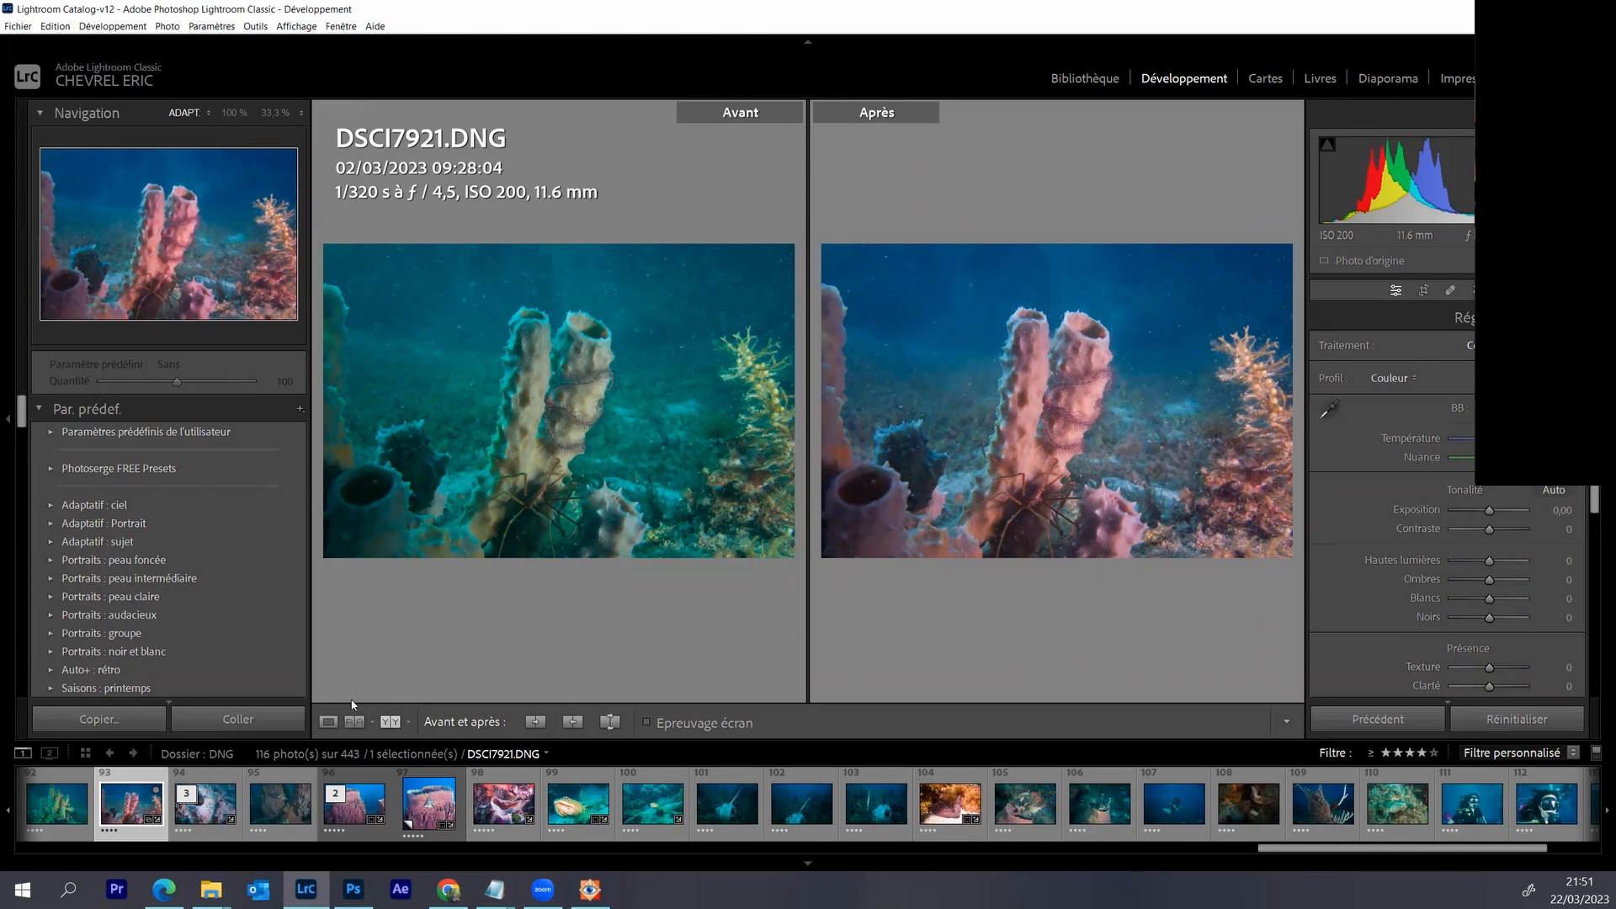
{"action": "left_click", "coordinate": [328, 722]}
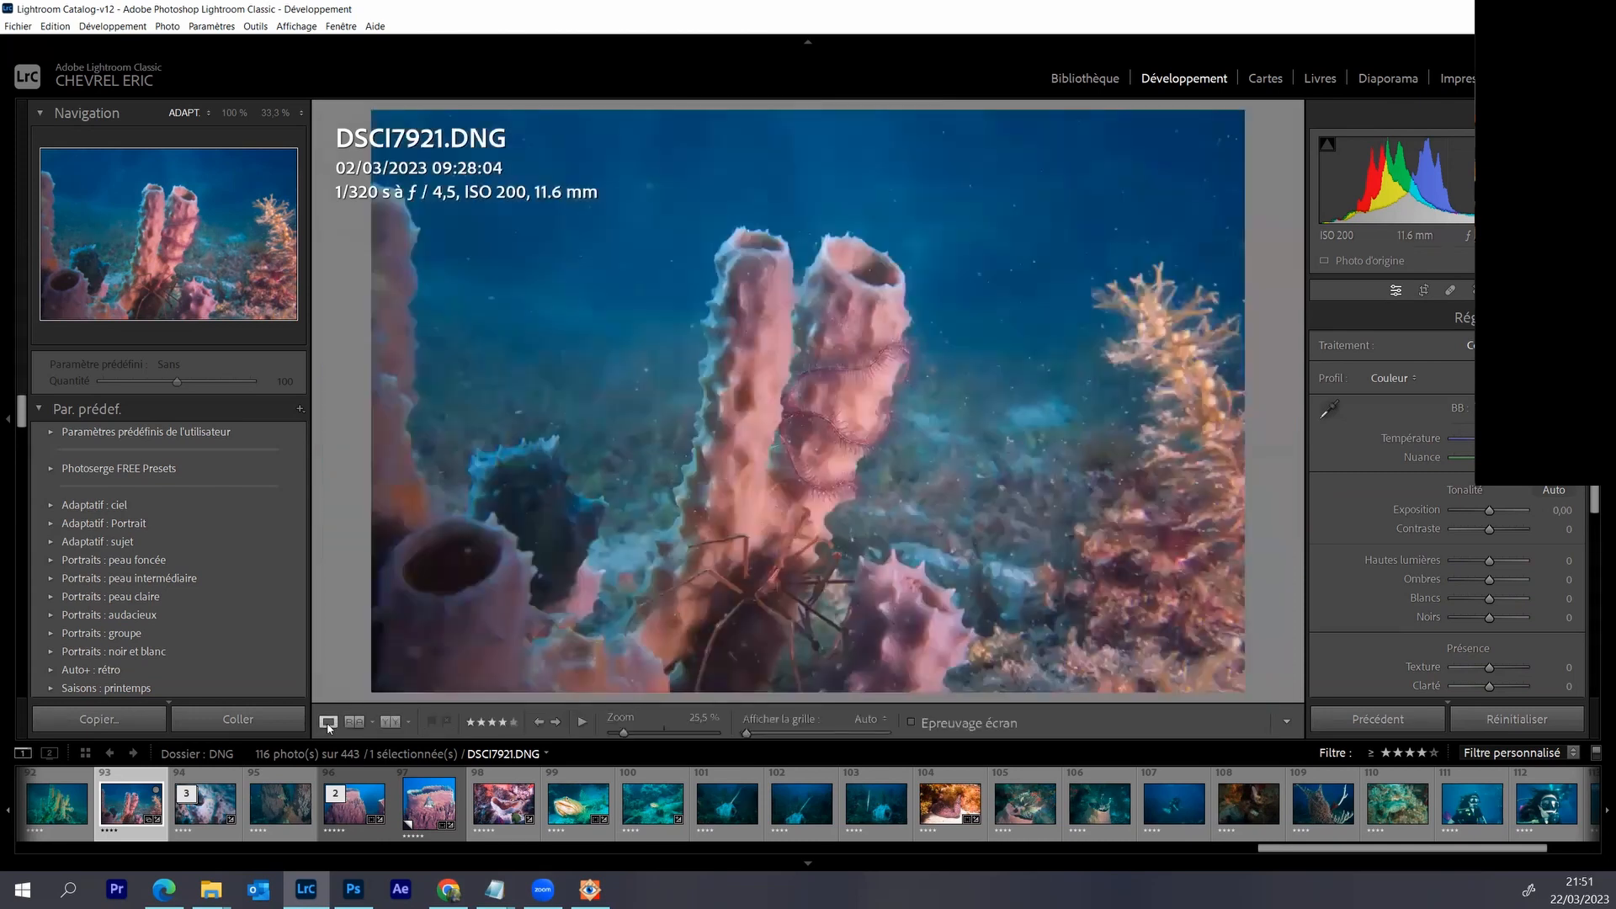
- Create a virtual copy of DSCI7921.DNG and reset its develop settings
{"action": "right_click", "coordinate": [624, 555]}
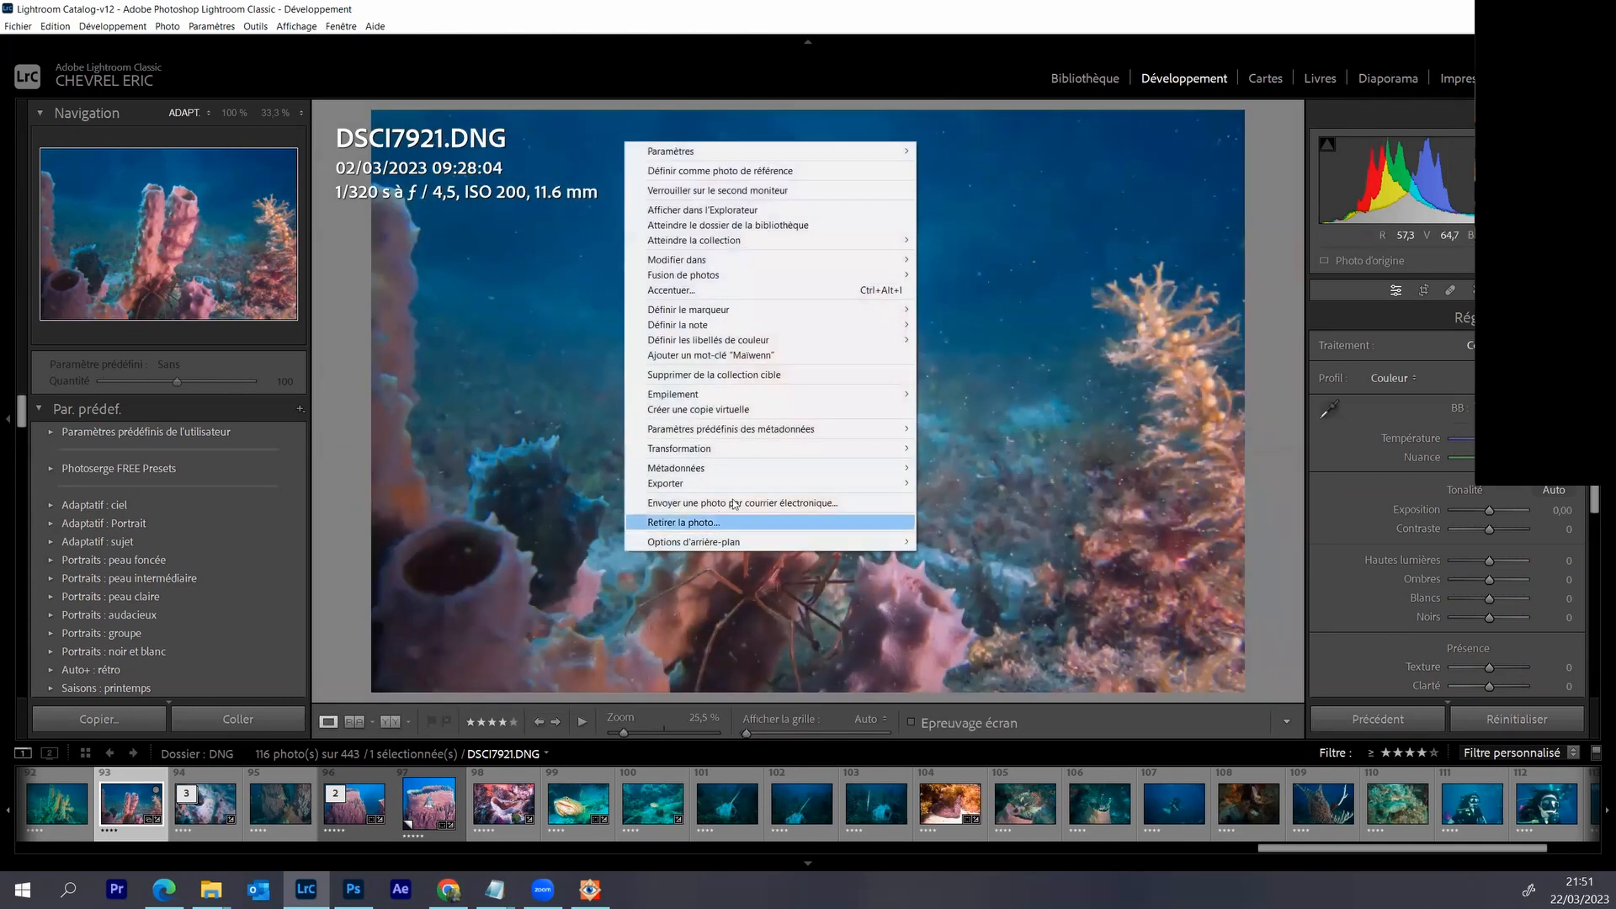
{"action": "left_click", "coordinate": [739, 409]}
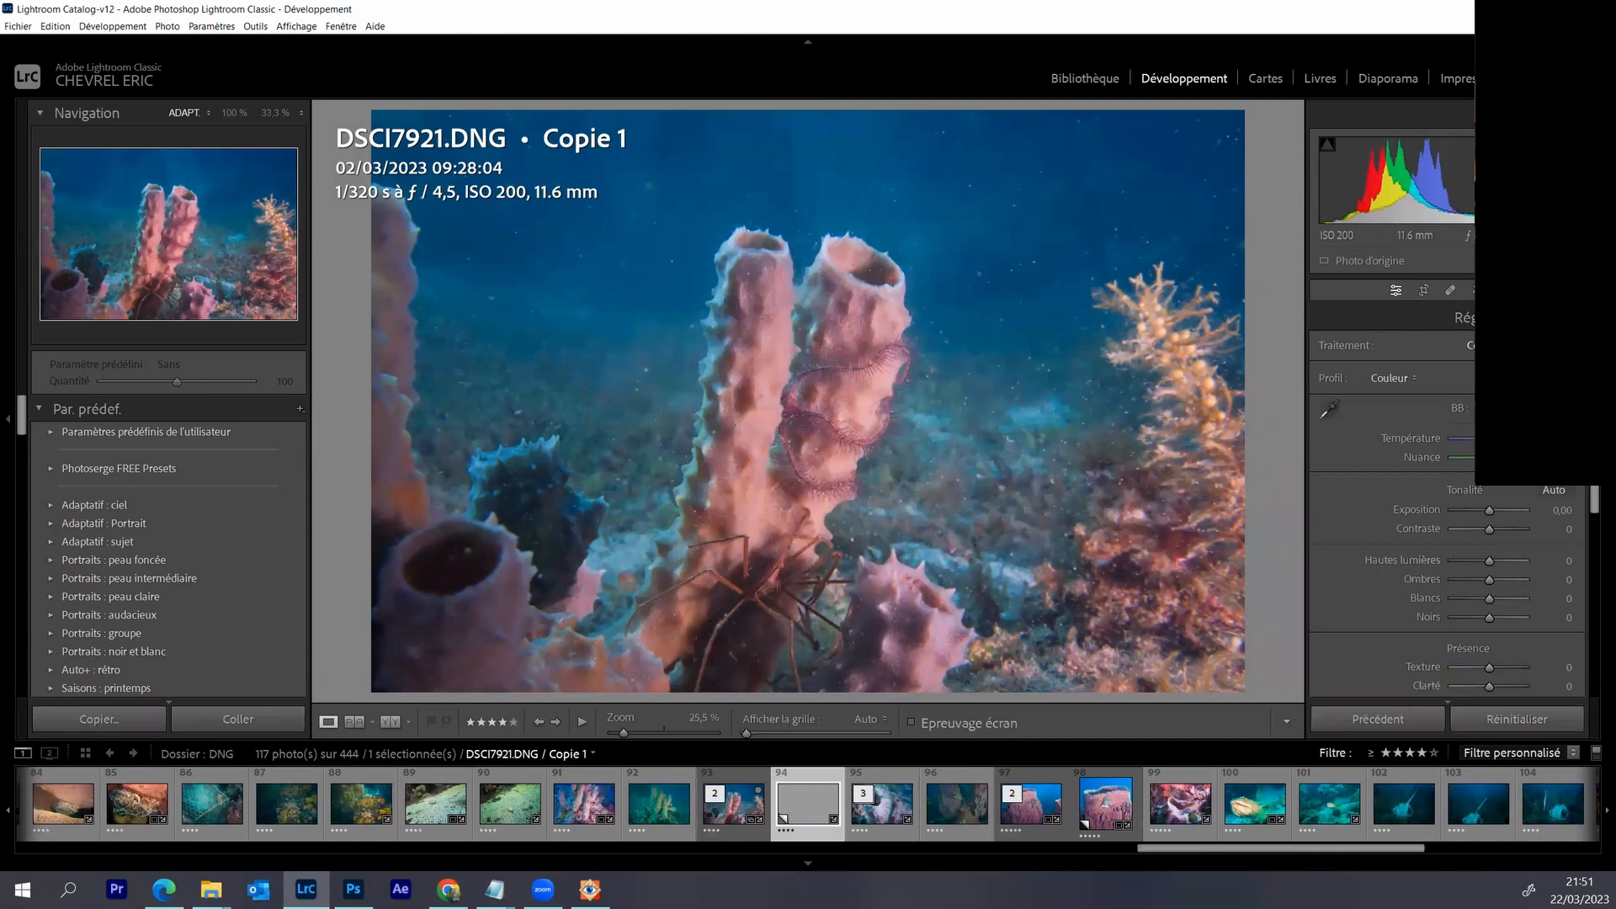
{"action": "left_click", "coordinate": [1386, 721]}
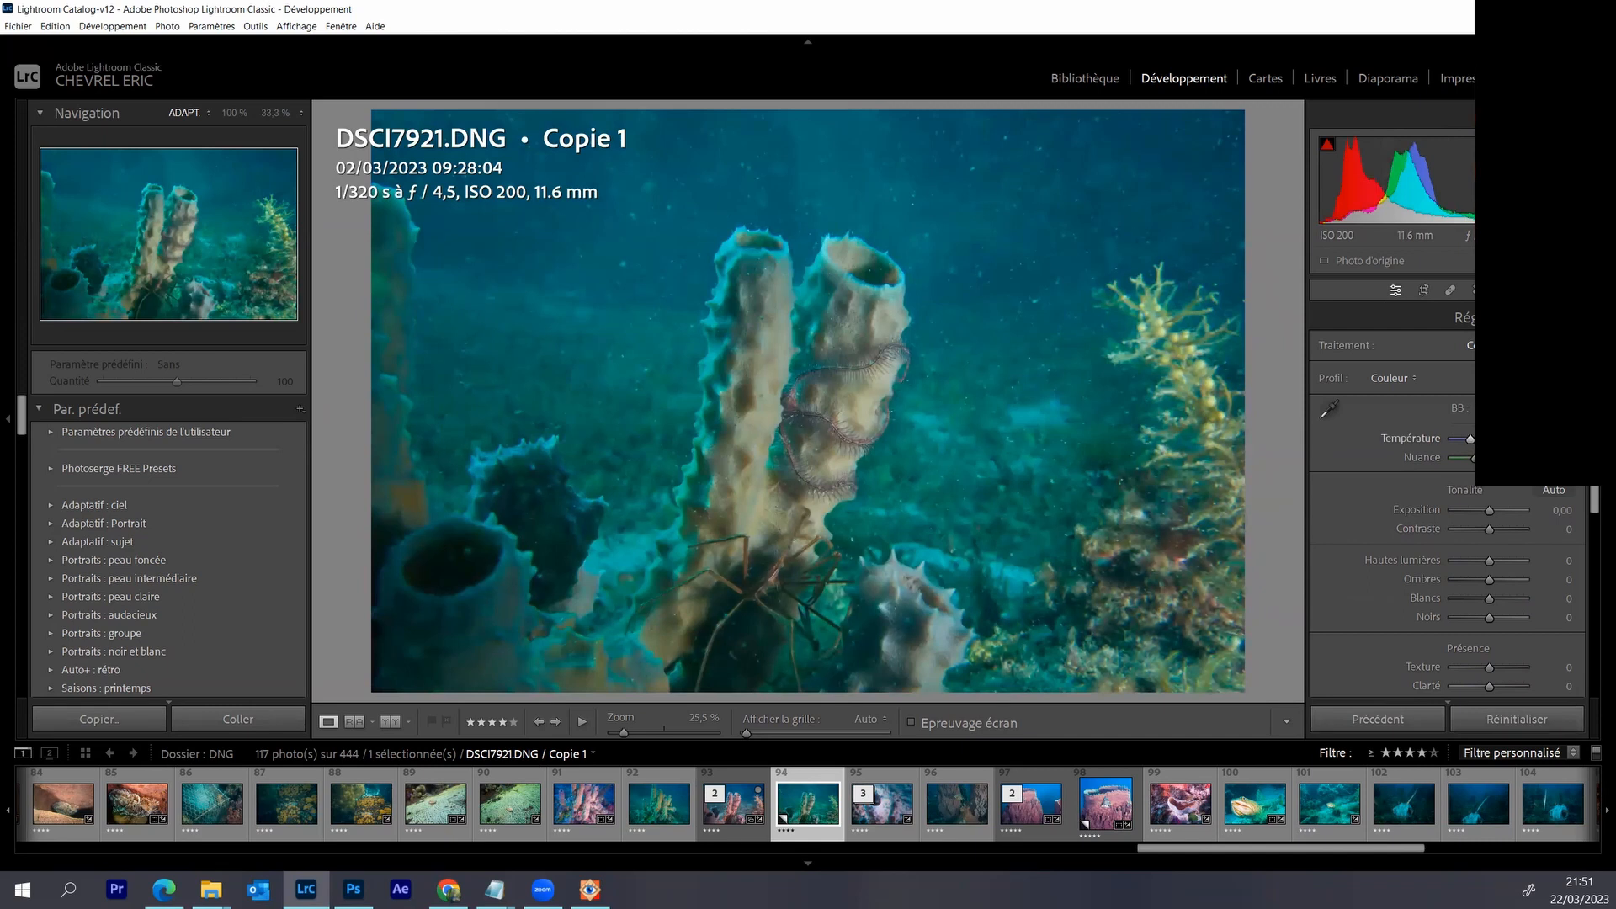
- Correct the virtual copy's white balance with a warmer temperature and a strong tint shift towards magenta
{"action": "left_click_drag", "start_coordinate": [1471, 440], "coordinate": [1482, 440]}
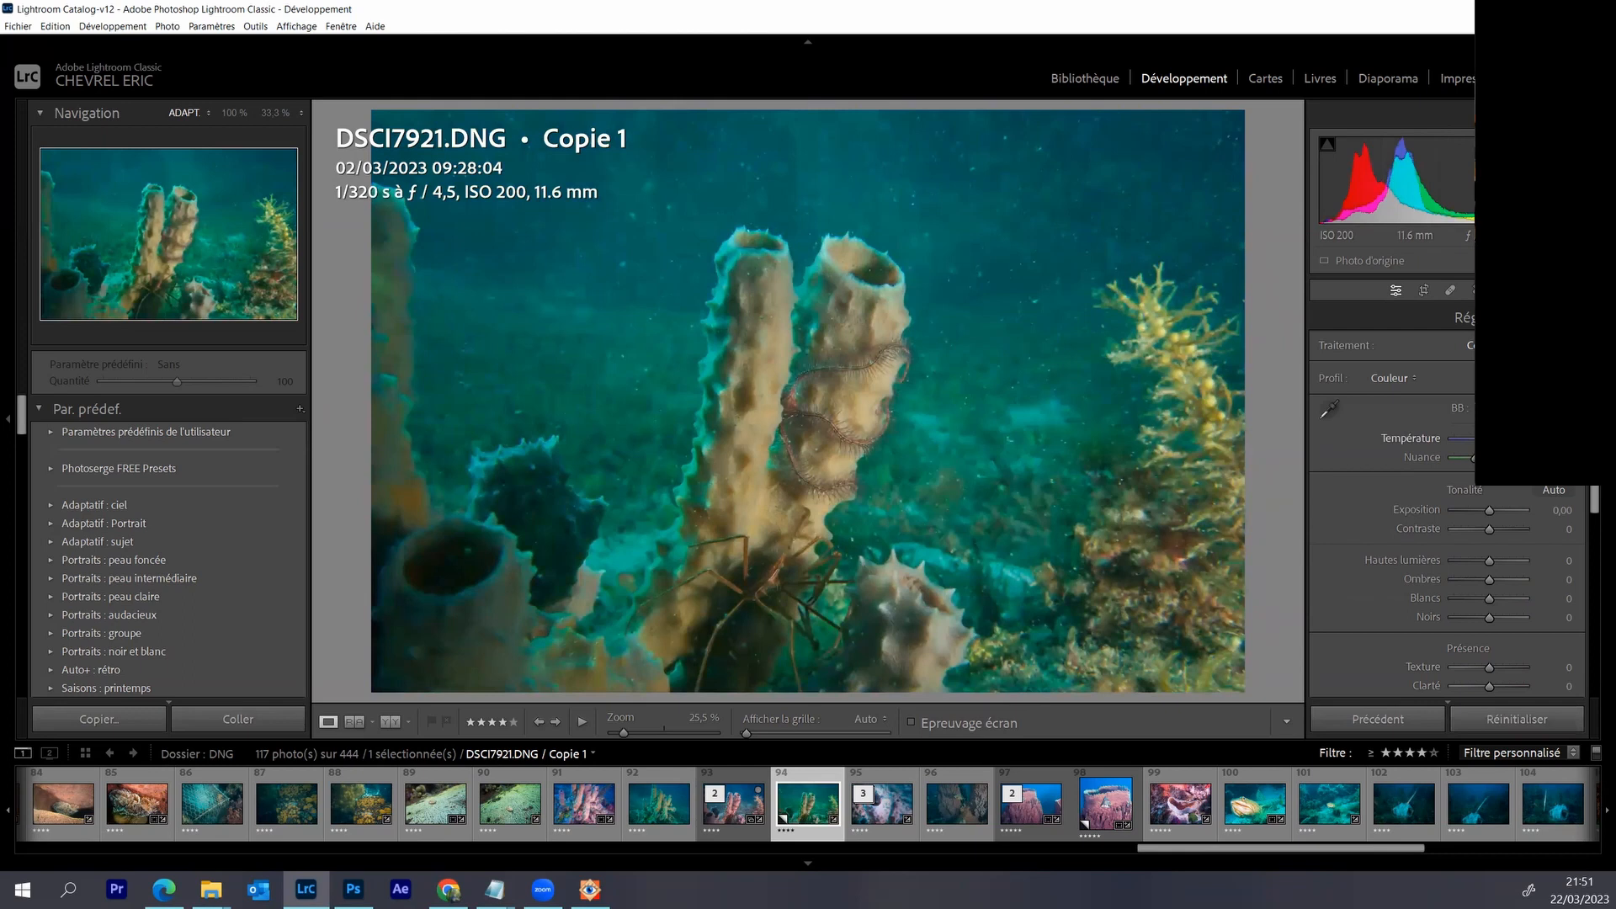
{"action": "left_click_drag", "start_coordinate": [1473, 461], "coordinate": [1517, 461]}
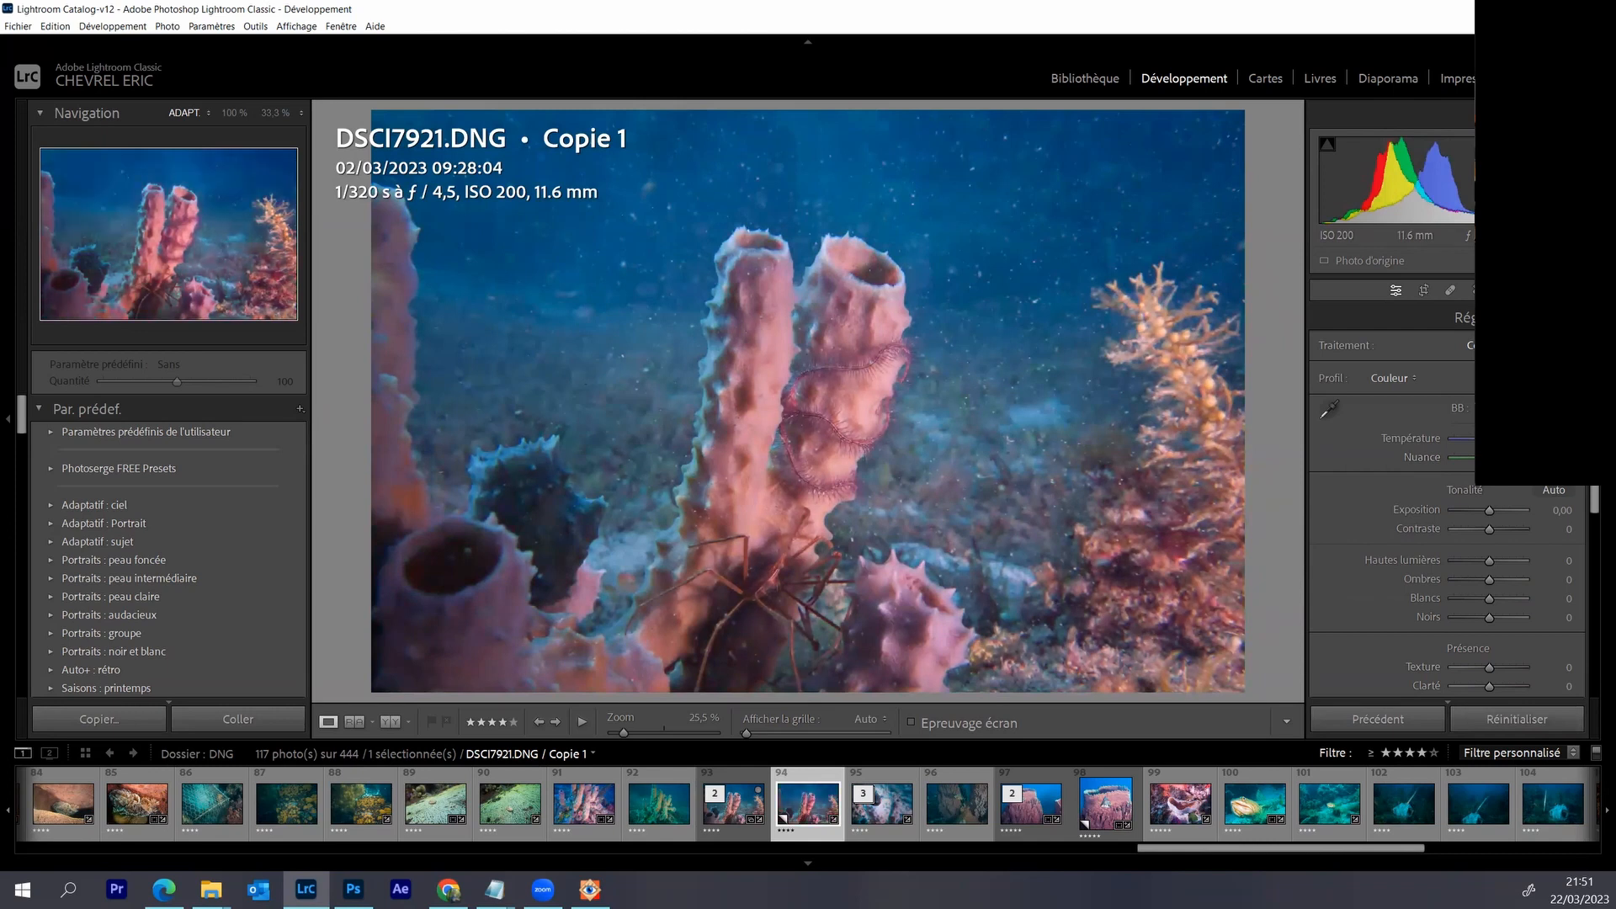
- Open the virtual copy as a smart object in Photoshop
{"action": "right_click", "coordinate": [652, 380]}
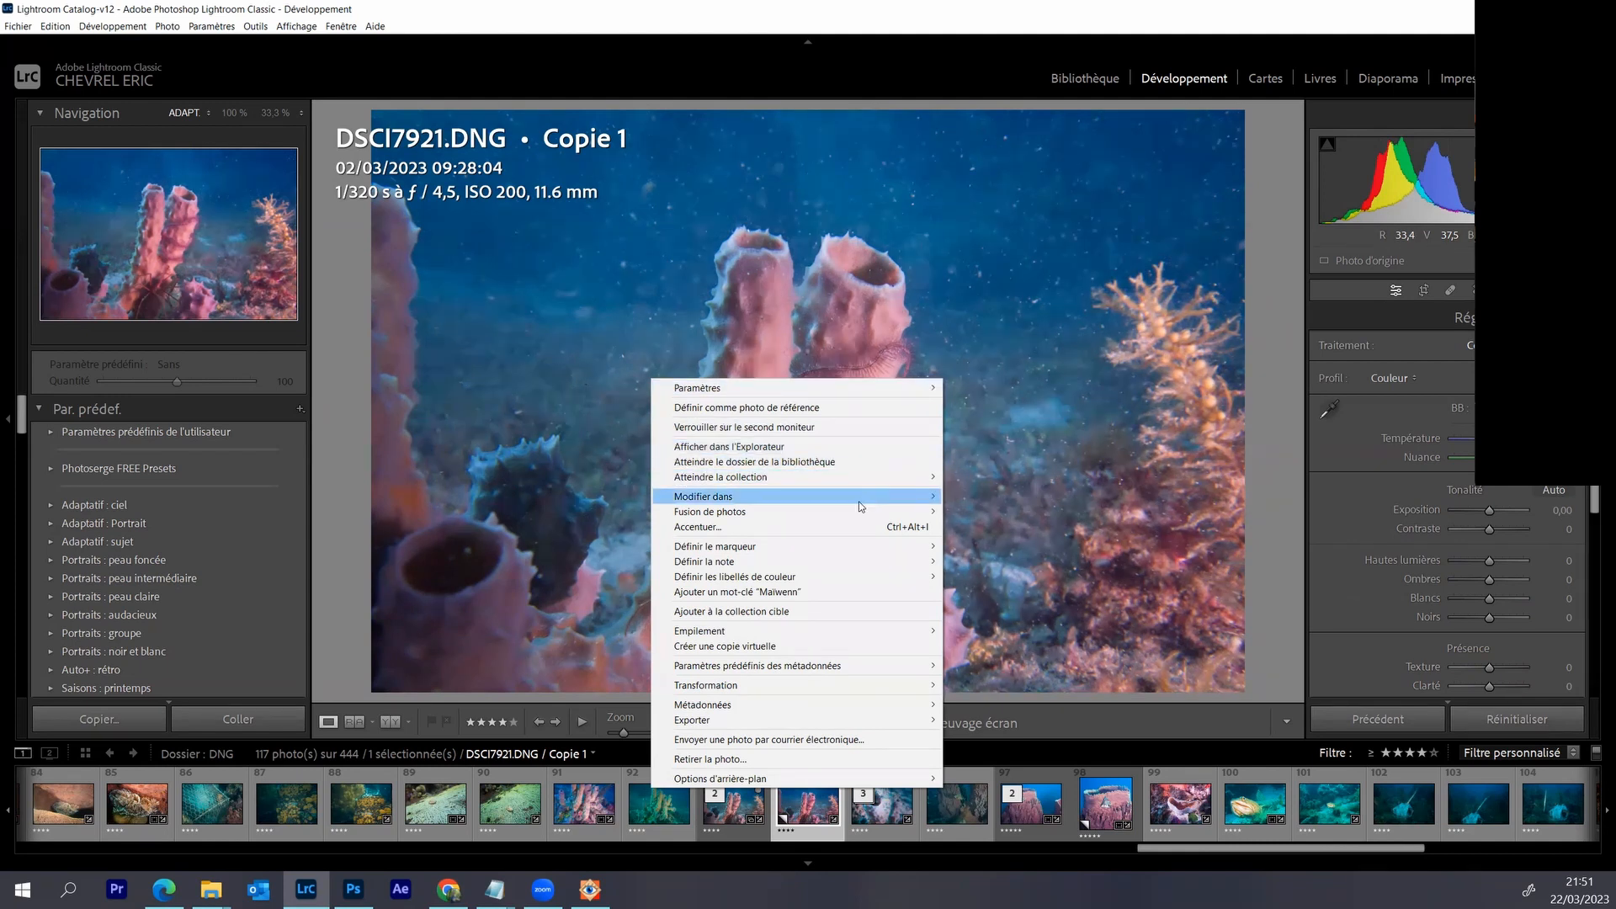
{"action": "mouse_move", "coordinate": [861, 506]}
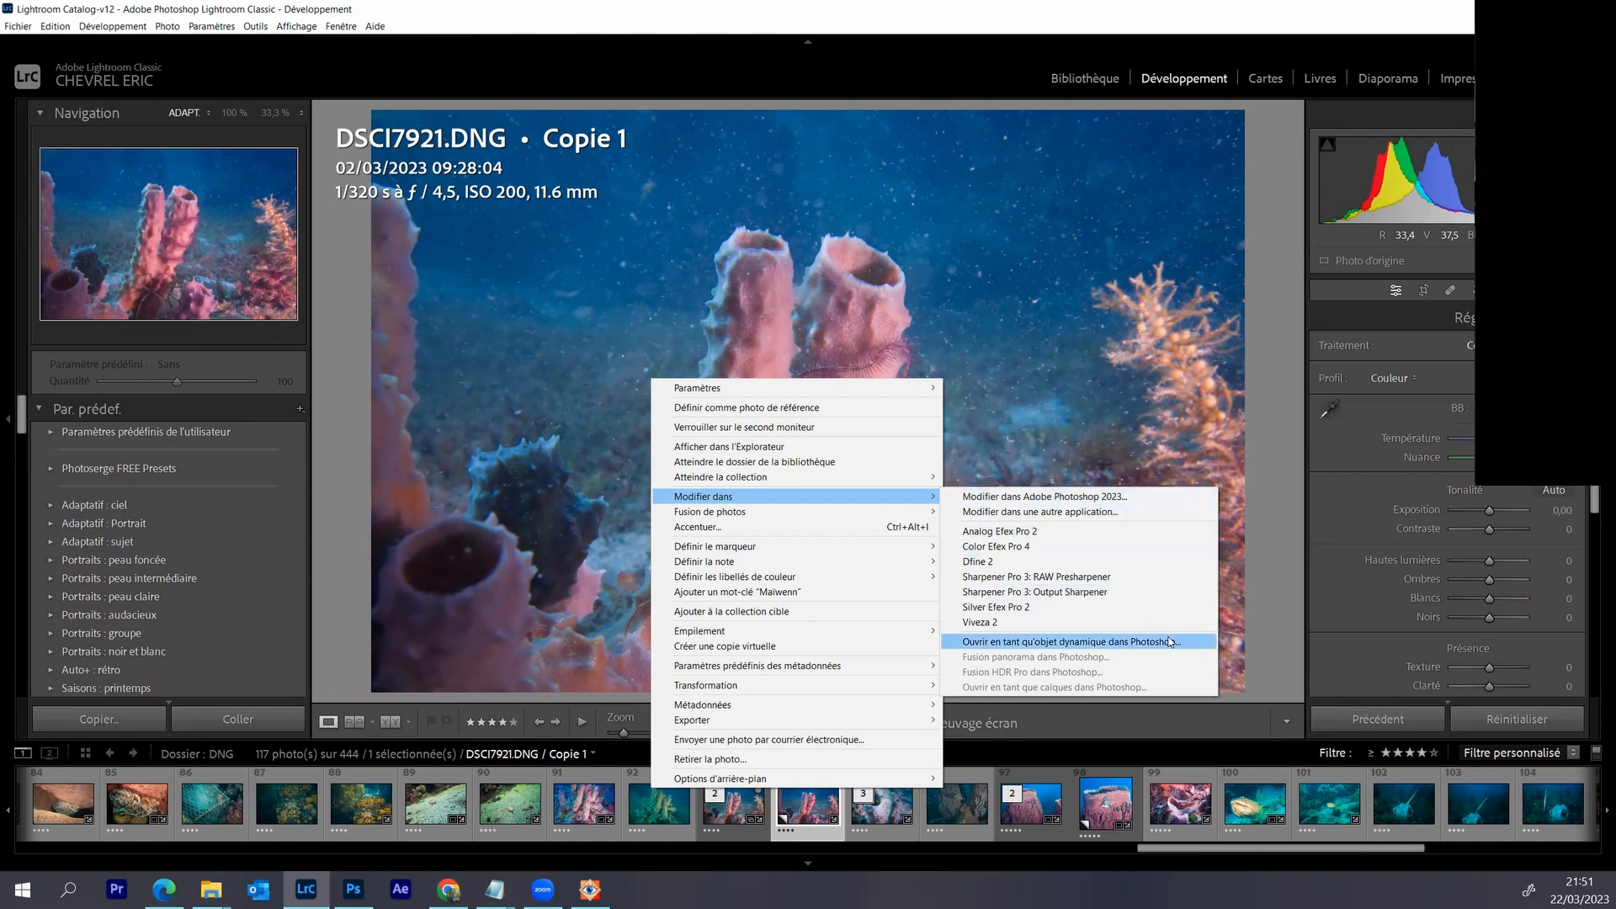
{"action": "left_click", "coordinate": [1000, 644]}
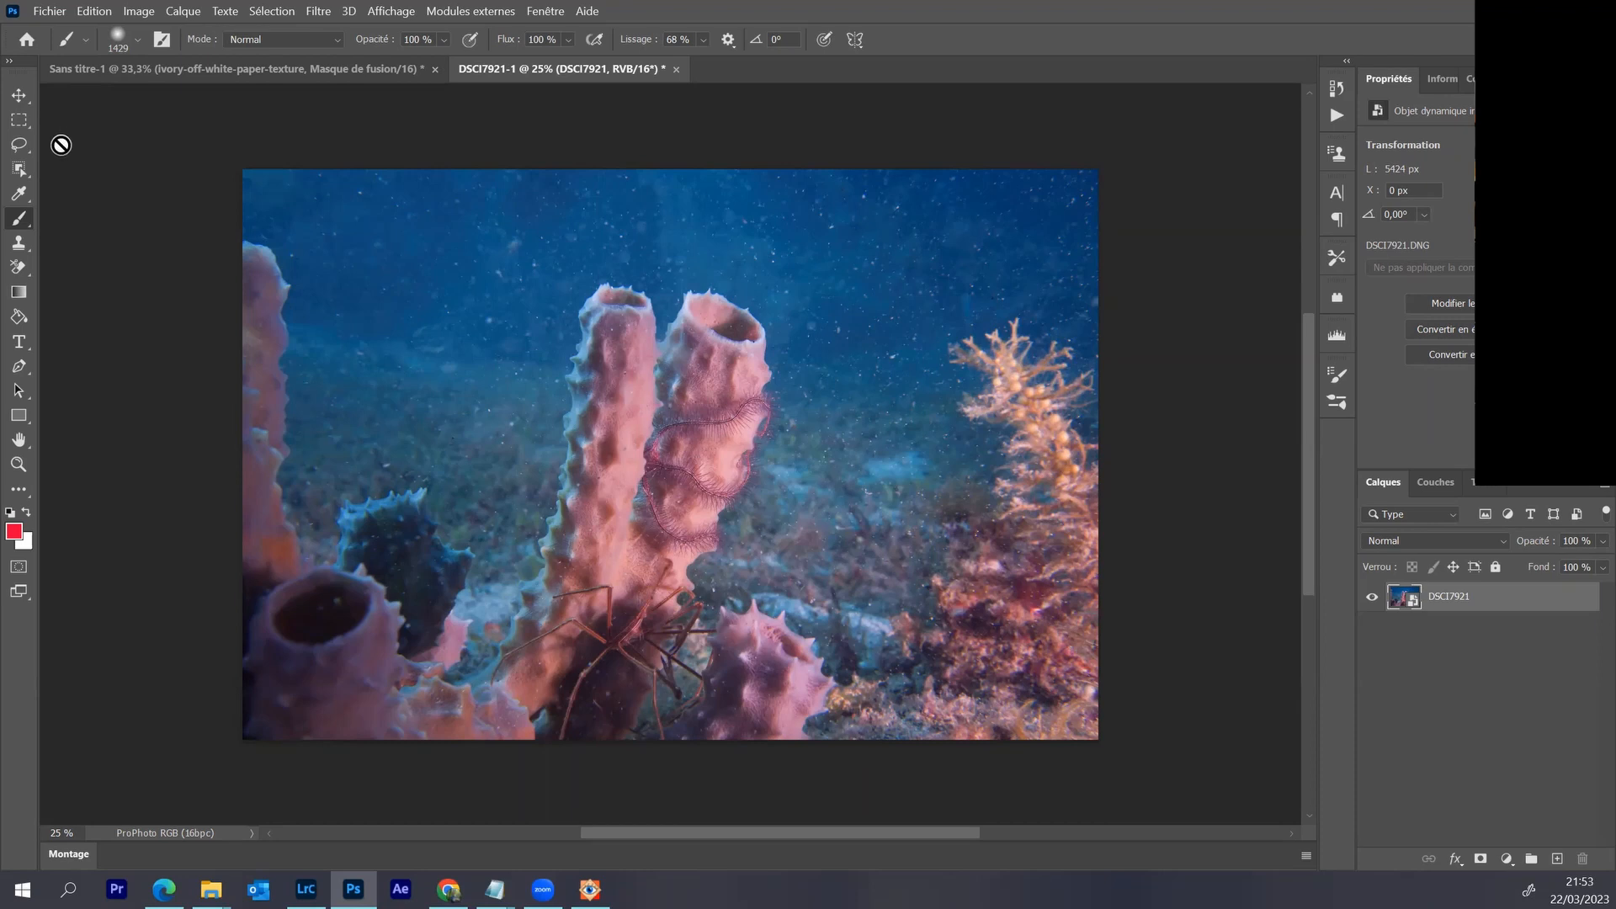
- Select the central sponges with the Object Selection tool and add the sponges along the photo's left edge to the selection
{"action": "left_click", "coordinate": [21, 171]}
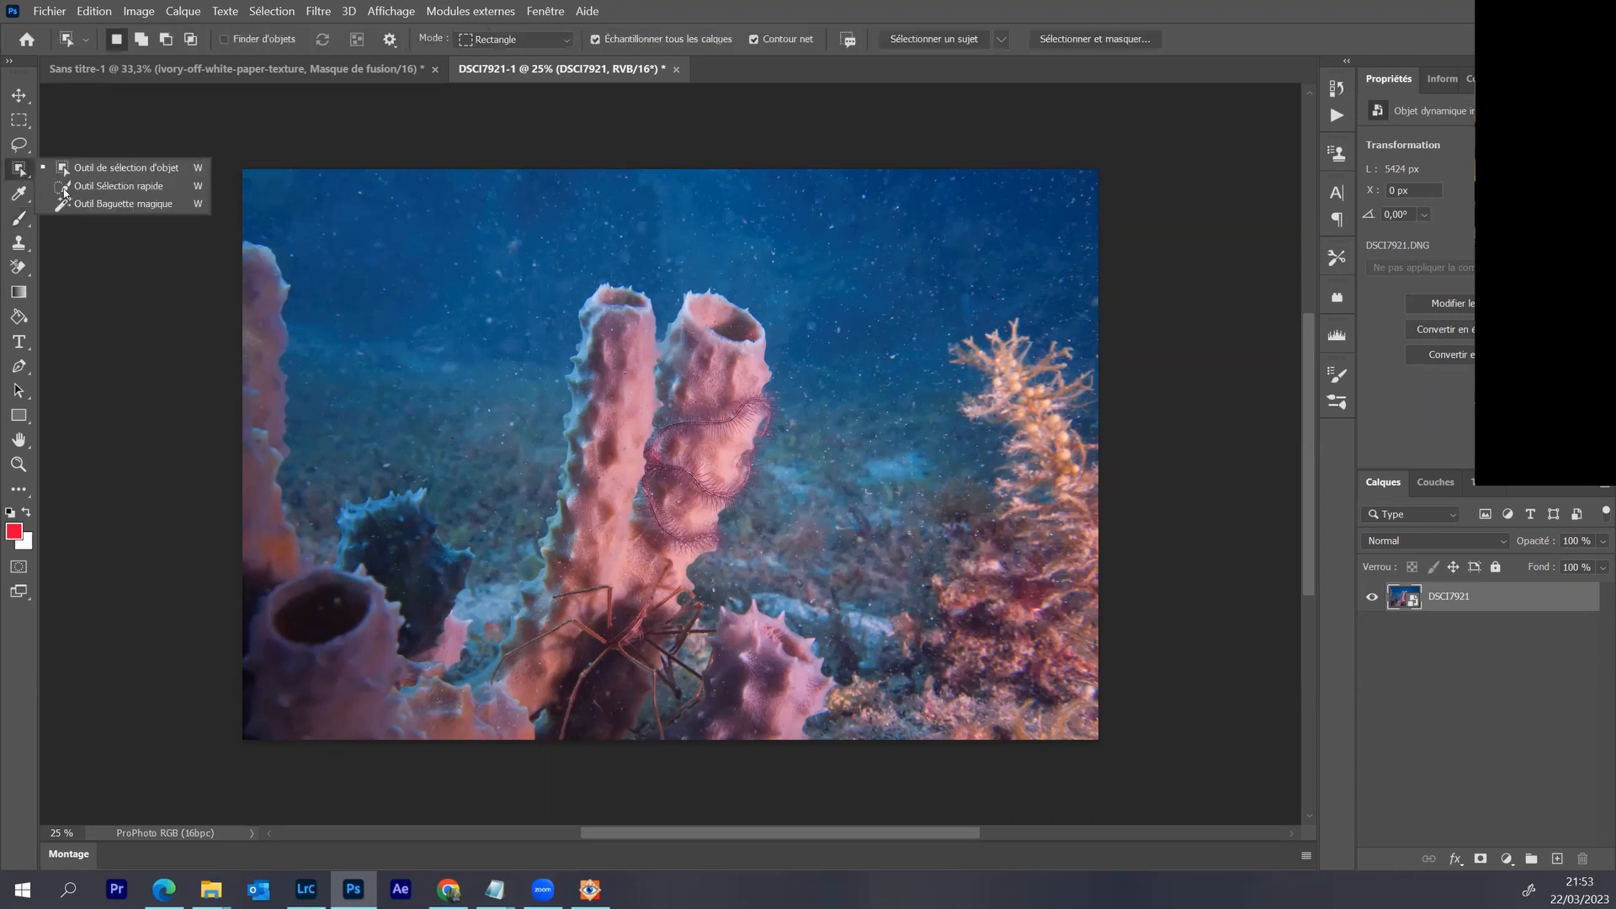
{"action": "left_click", "coordinate": [415, 295]}
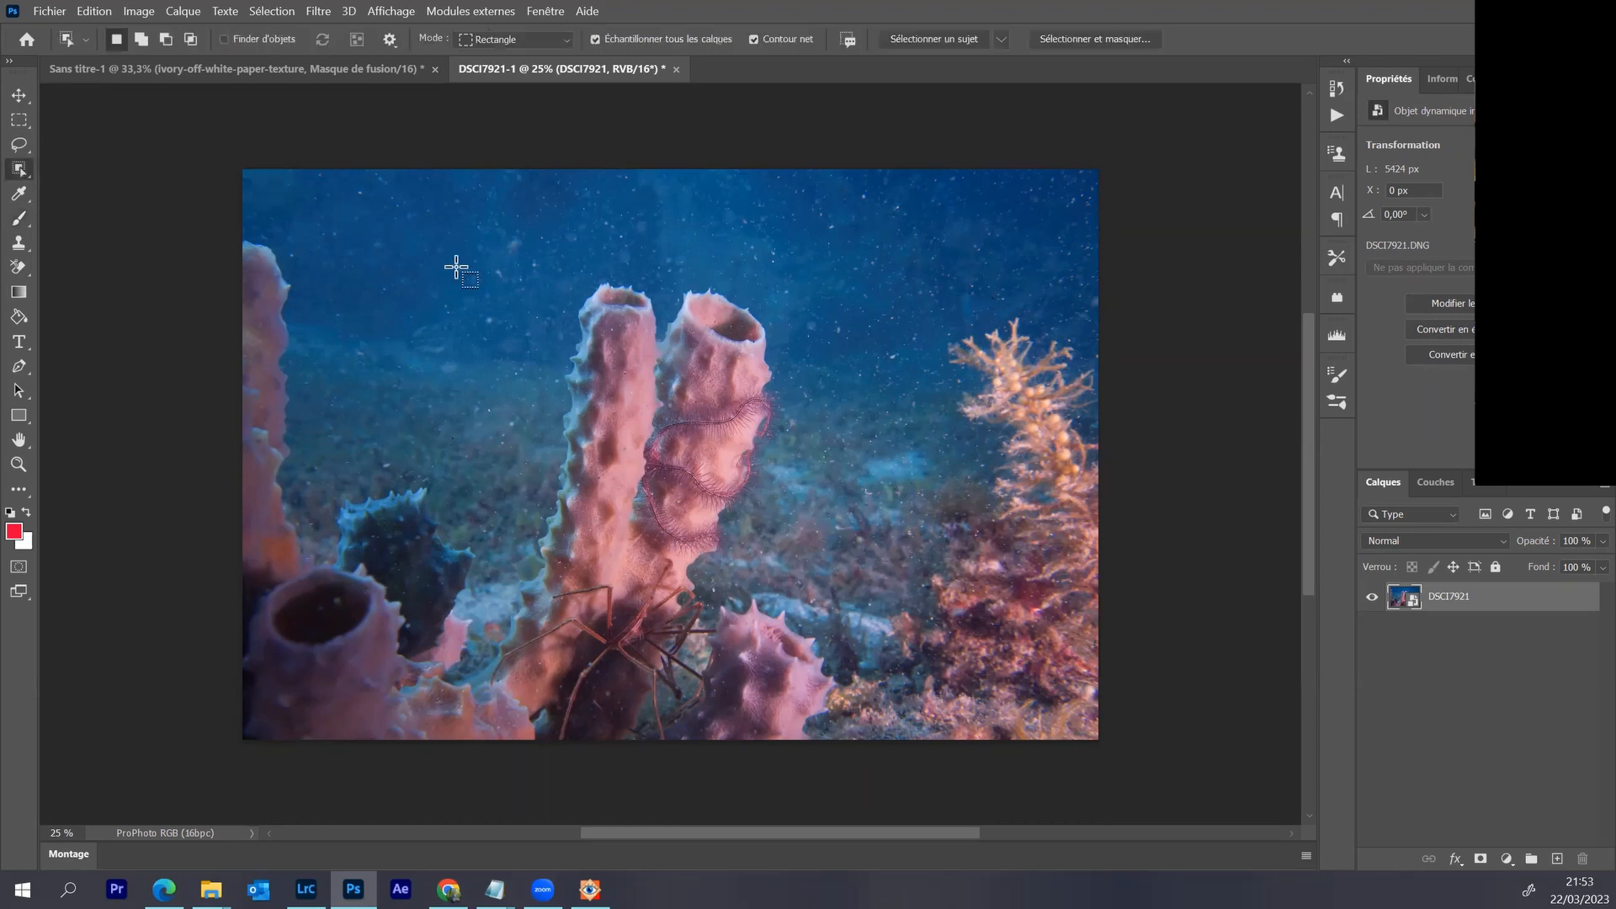
{"action": "left_click_drag", "start_coordinate": [455, 267], "coordinate": [867, 729]}
{"action": "left_click", "coordinate": [140, 38]}
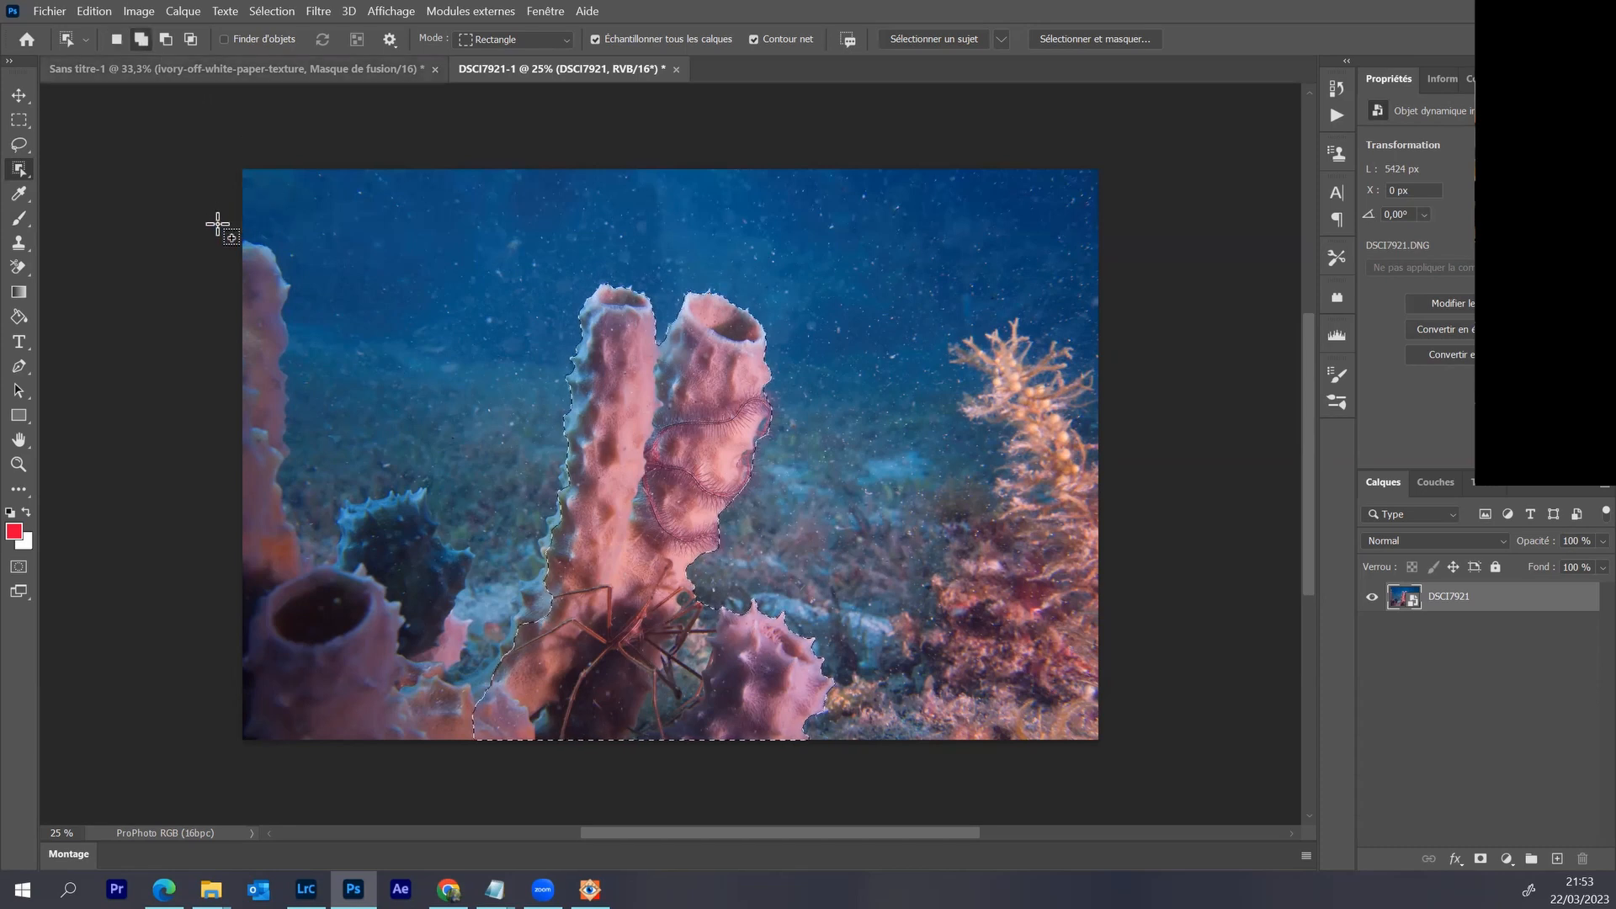
{"action": "left_click_drag", "start_coordinate": [219, 226], "coordinate": [525, 750]}
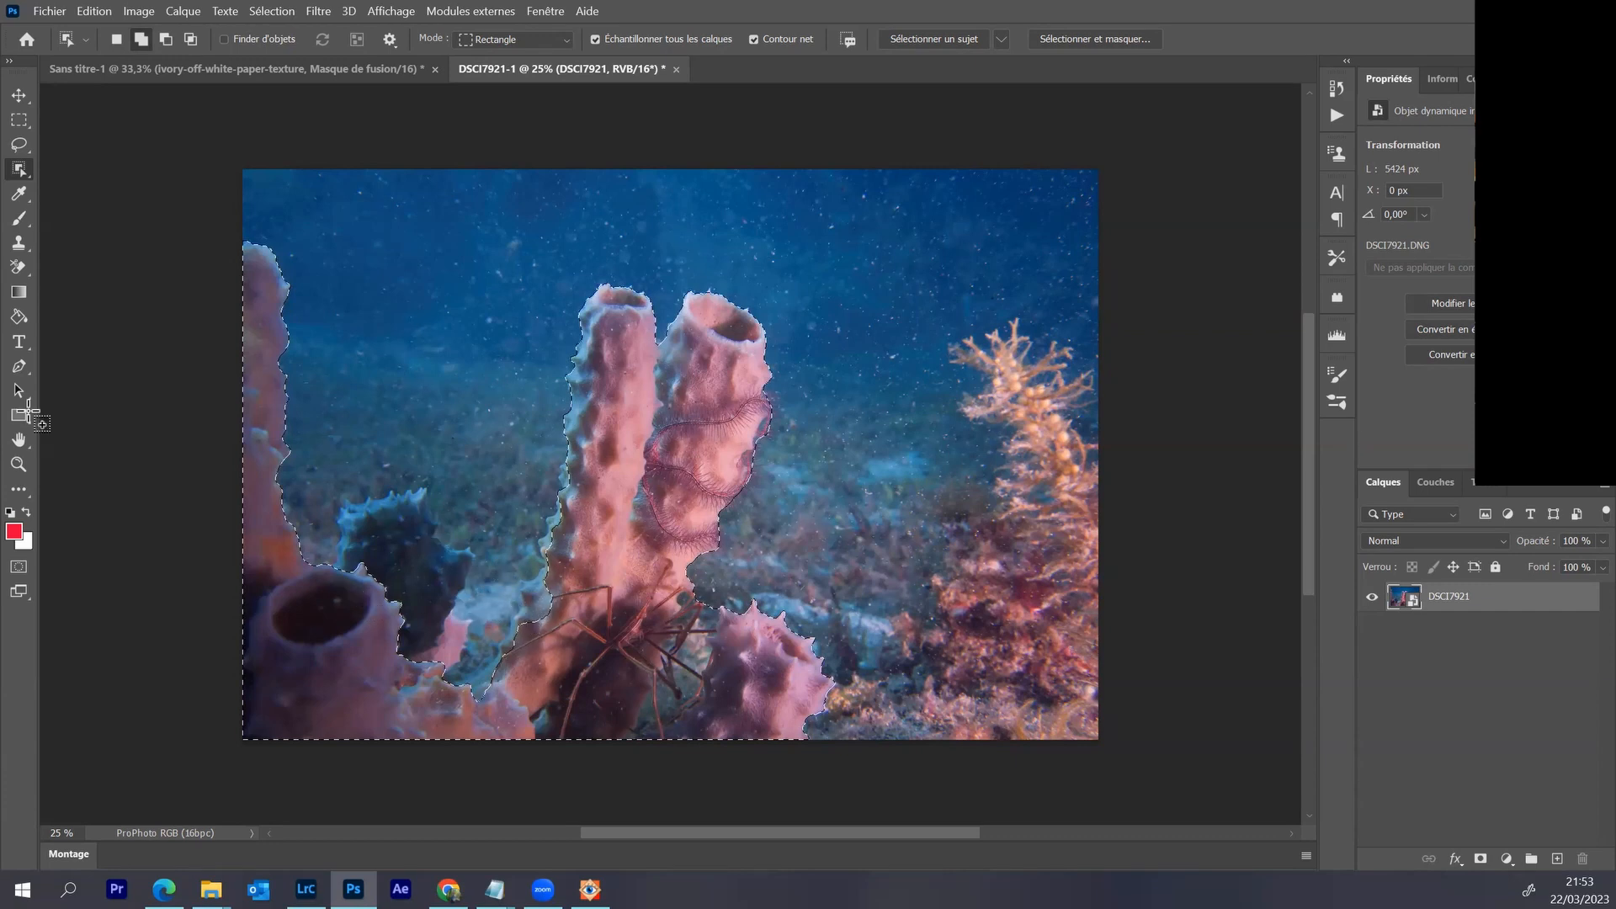
- Add the missing strip along the left side and base of the tall central sponge to the selection with the Lasso
{"action": "key", "text": "z"}
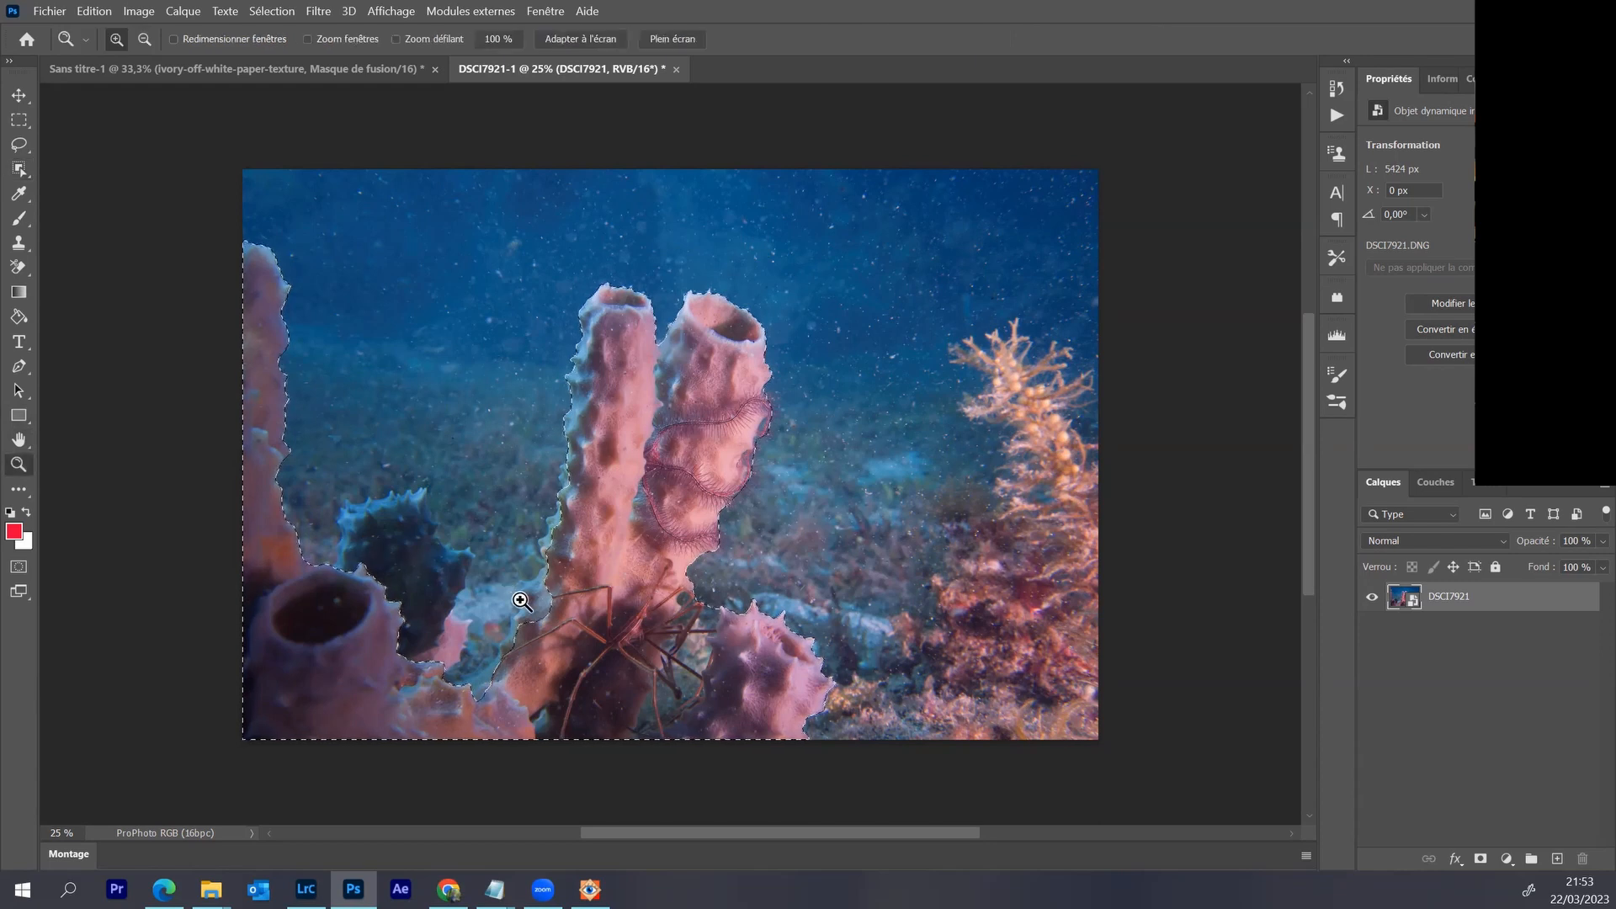
{"action": "left_click", "coordinate": [520, 600]}
{"action": "left_click", "coordinate": [531, 603]}
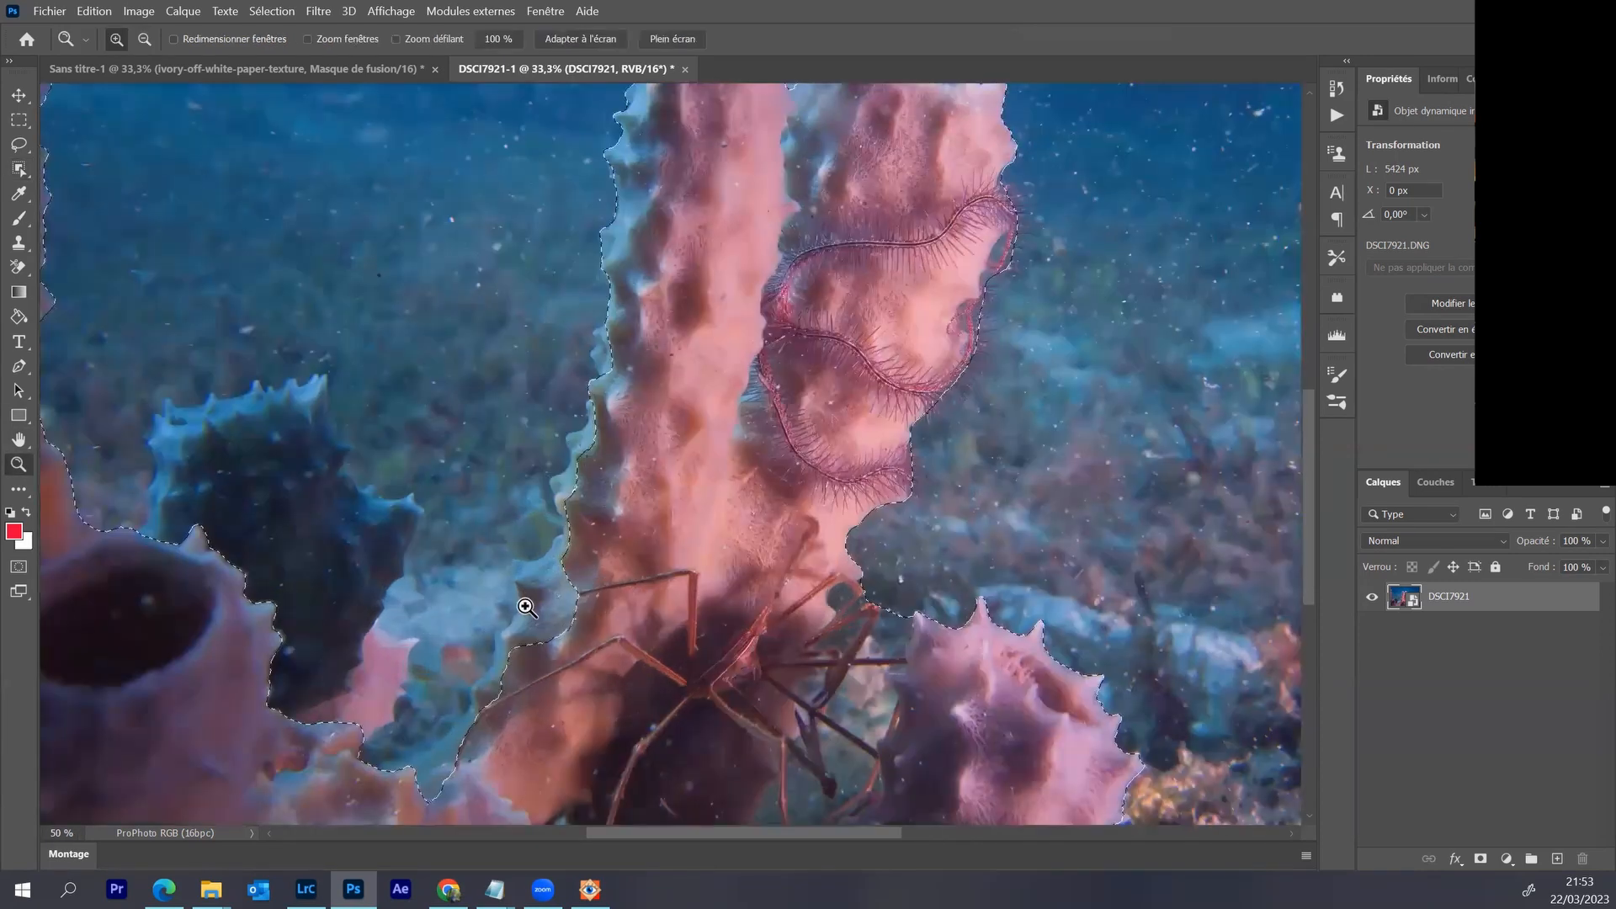
{"action": "left_click", "coordinate": [539, 543]}
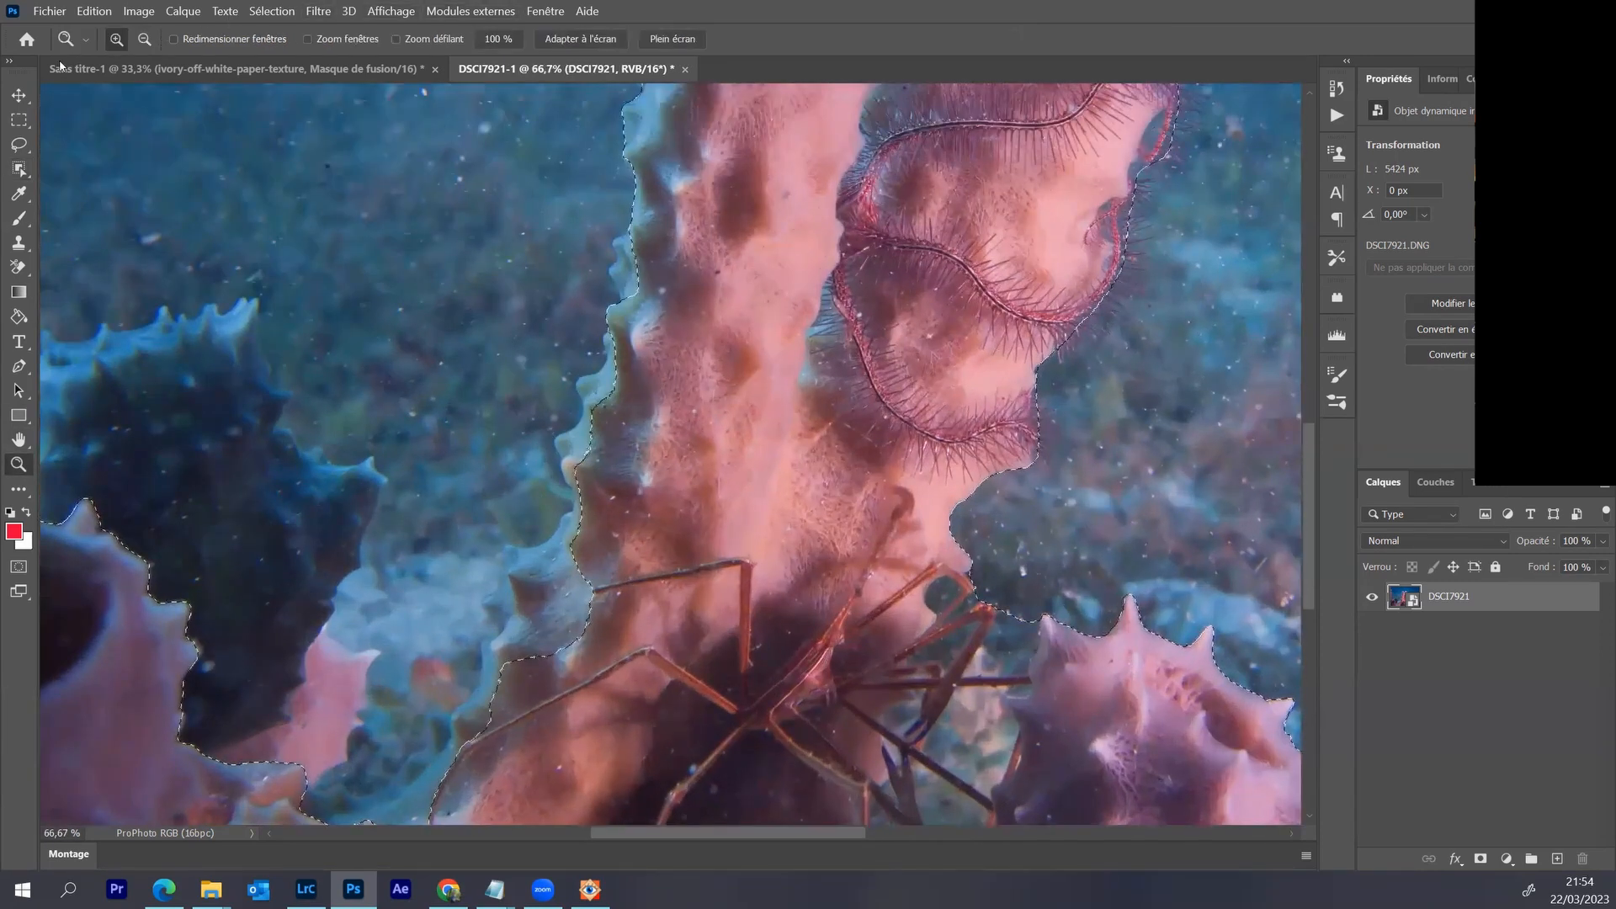
{"action": "left_click", "coordinate": [18, 144]}
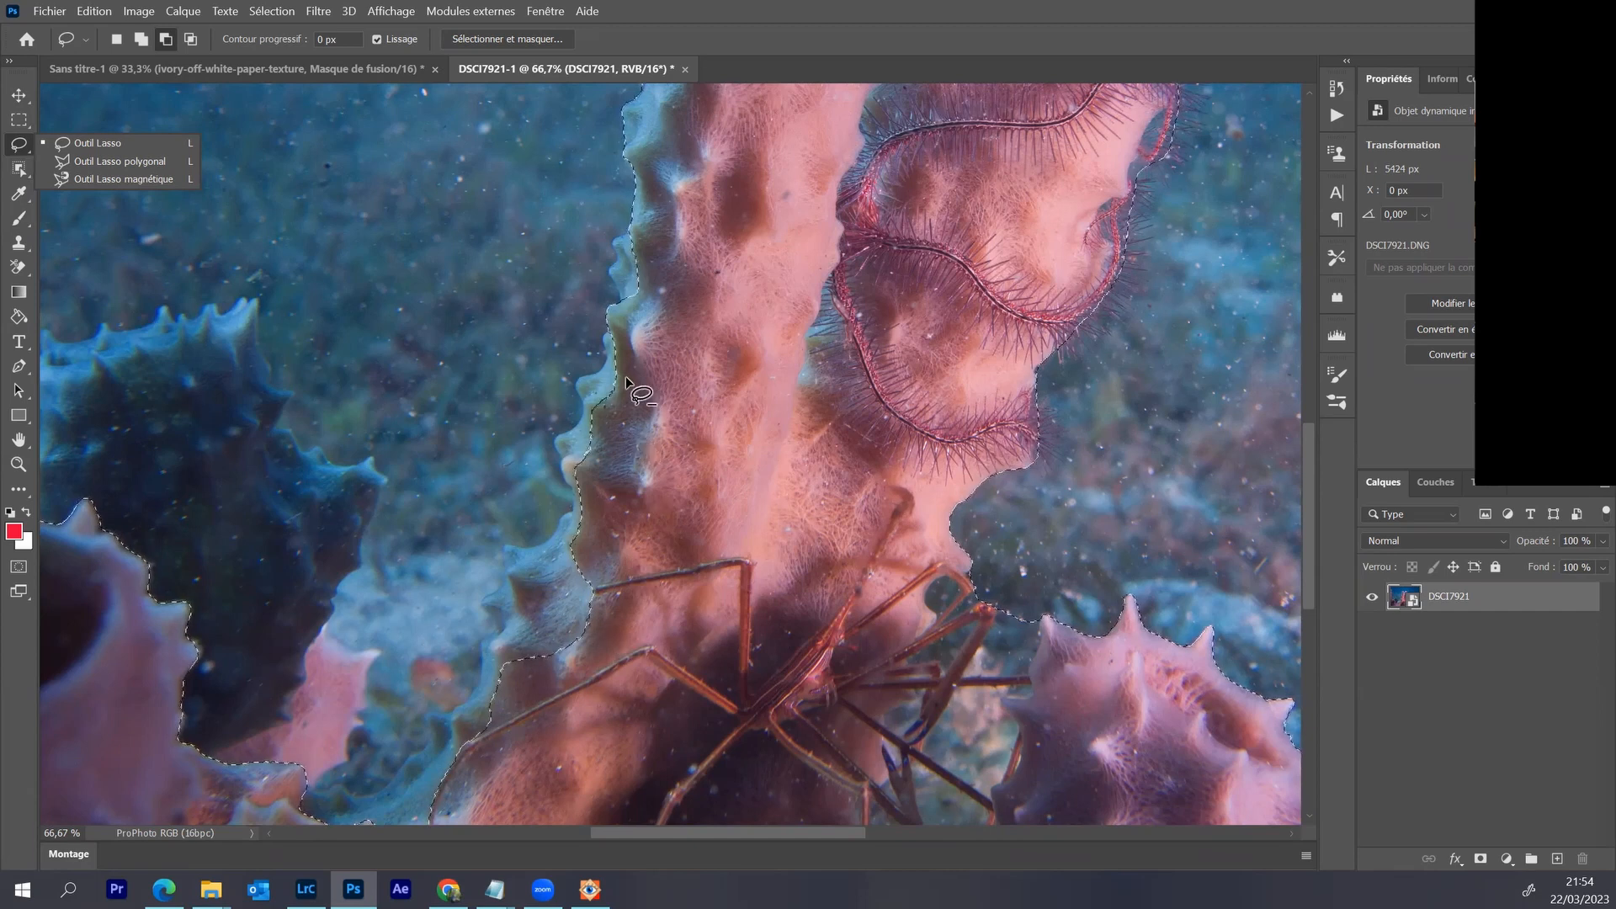
{"action": "left_click", "coordinate": [139, 40]}
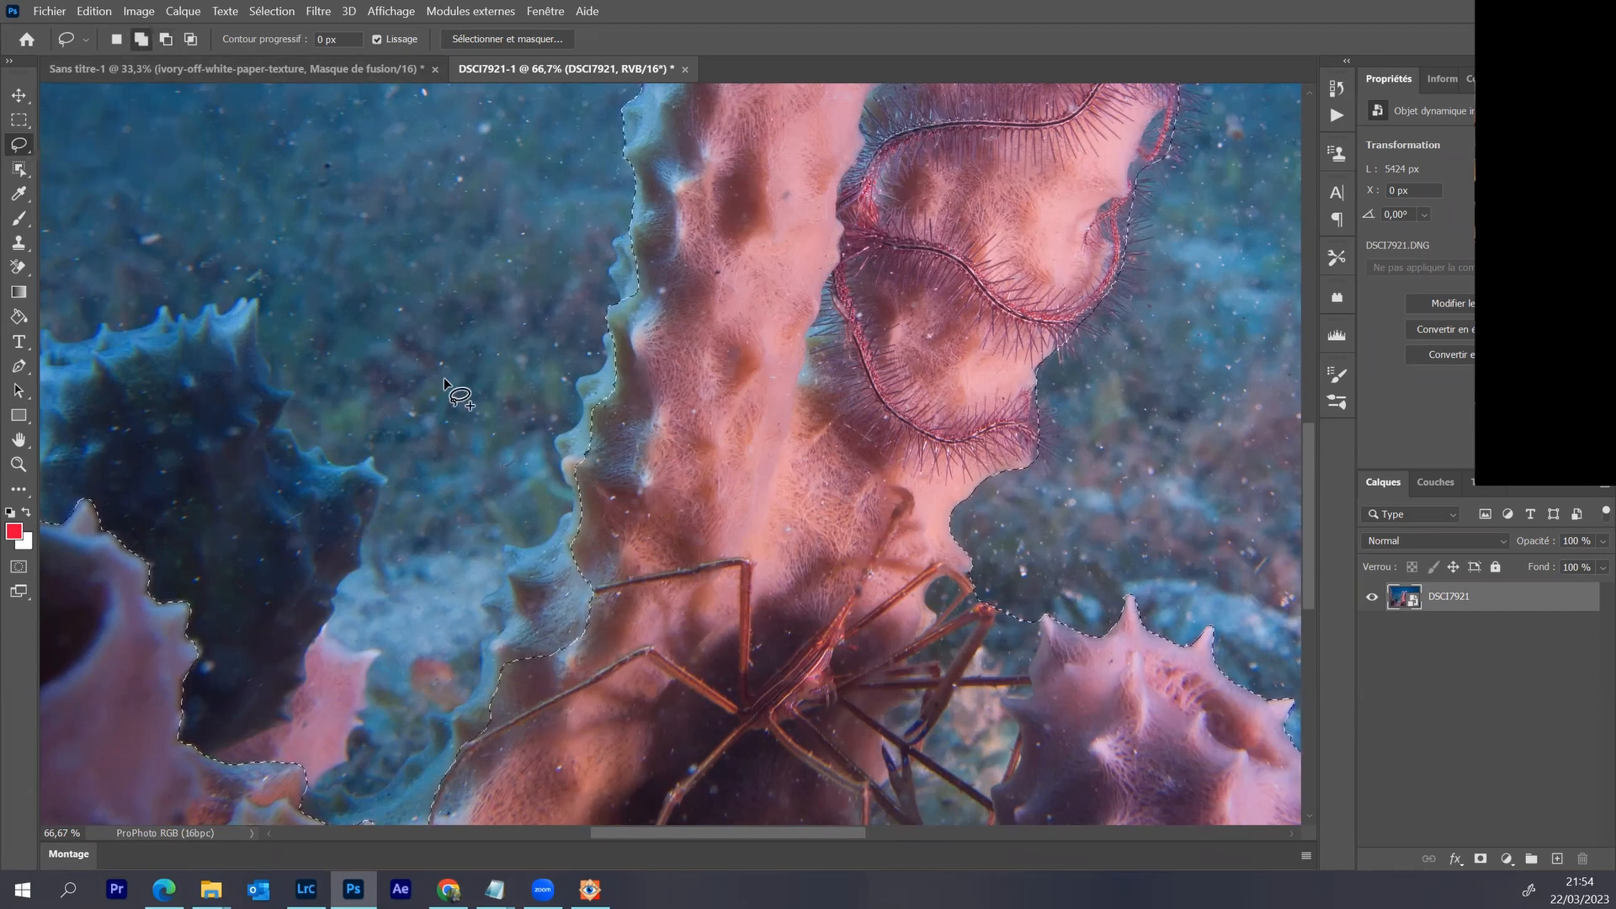
{"action": "left_click_drag", "start_coordinate": [636, 300], "coordinate": [594, 337]}
{"action": "mouse_move", "coordinate": [434, 717]}
{"action": "left_mouse_down"}
{"action": "mouse_move", "coordinate": [343, 773]}
{"action": "mouse_move", "coordinate": [283, 779]}
{"action": "mouse_move", "coordinate": [345, 837]}
{"action": "mouse_move", "coordinate": [515, 829]}
{"action": "mouse_move", "coordinate": [710, 677]}
{"action": "mouse_move", "coordinate": [713, 447]}
{"action": "mouse_move", "coordinate": [630, 339]}
{"action": "mouse_move", "coordinate": [636, 295]}
{"action": "mouse_move", "coordinate": [593, 207]}
{"action": "mouse_move", "coordinate": [614, 158]}
{"action": "left_mouse_up"}
{"action": "mouse_move", "coordinate": [667, 209]}
{"action": "left_mouse_down"}
{"action": "mouse_move", "coordinate": [643, 294]}
{"action": "mouse_move", "coordinate": [620, 296]}
{"action": "left_mouse_up"}
- Add the dark blue sponge and the small pink one beside it to the selection with the Lasso
{"action": "left_click_drag", "start_coordinate": [1306, 431], "coordinate": [1306, 384]}
{"action": "scroll", "coordinate": [1305, 379], "scroll_direction": "up", "scroll_amount": 5}
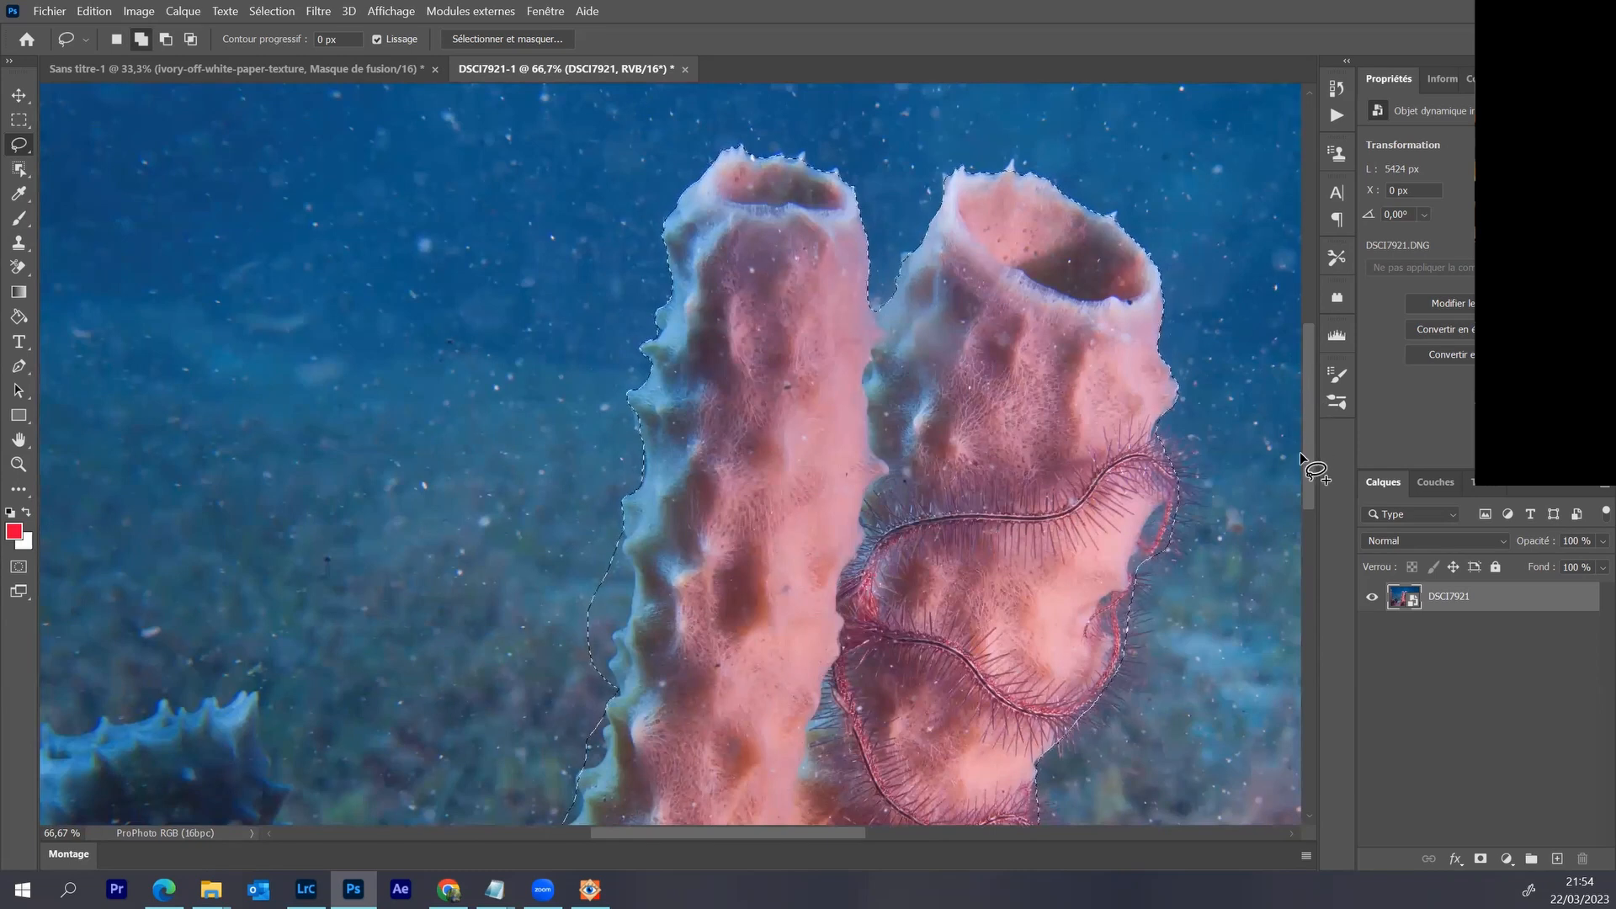
{"action": "scroll", "coordinate": [1315, 467], "scroll_direction": "down", "scroll_amount": 12}
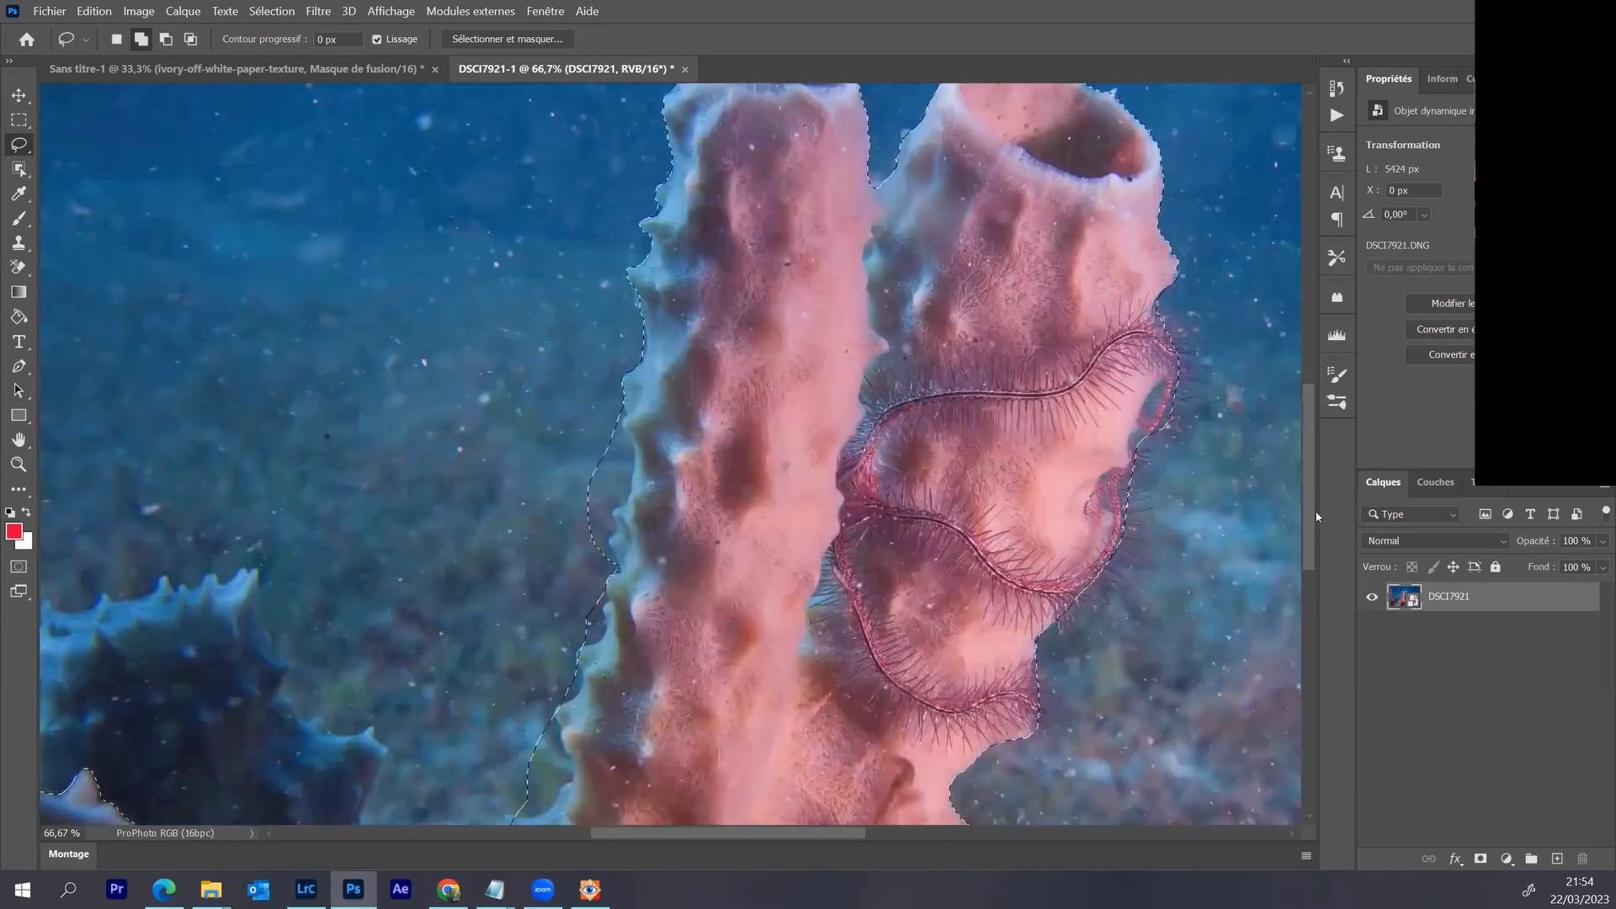
{"action": "scroll", "coordinate": [1319, 603], "scroll_direction": "down", "scroll_amount": 2}
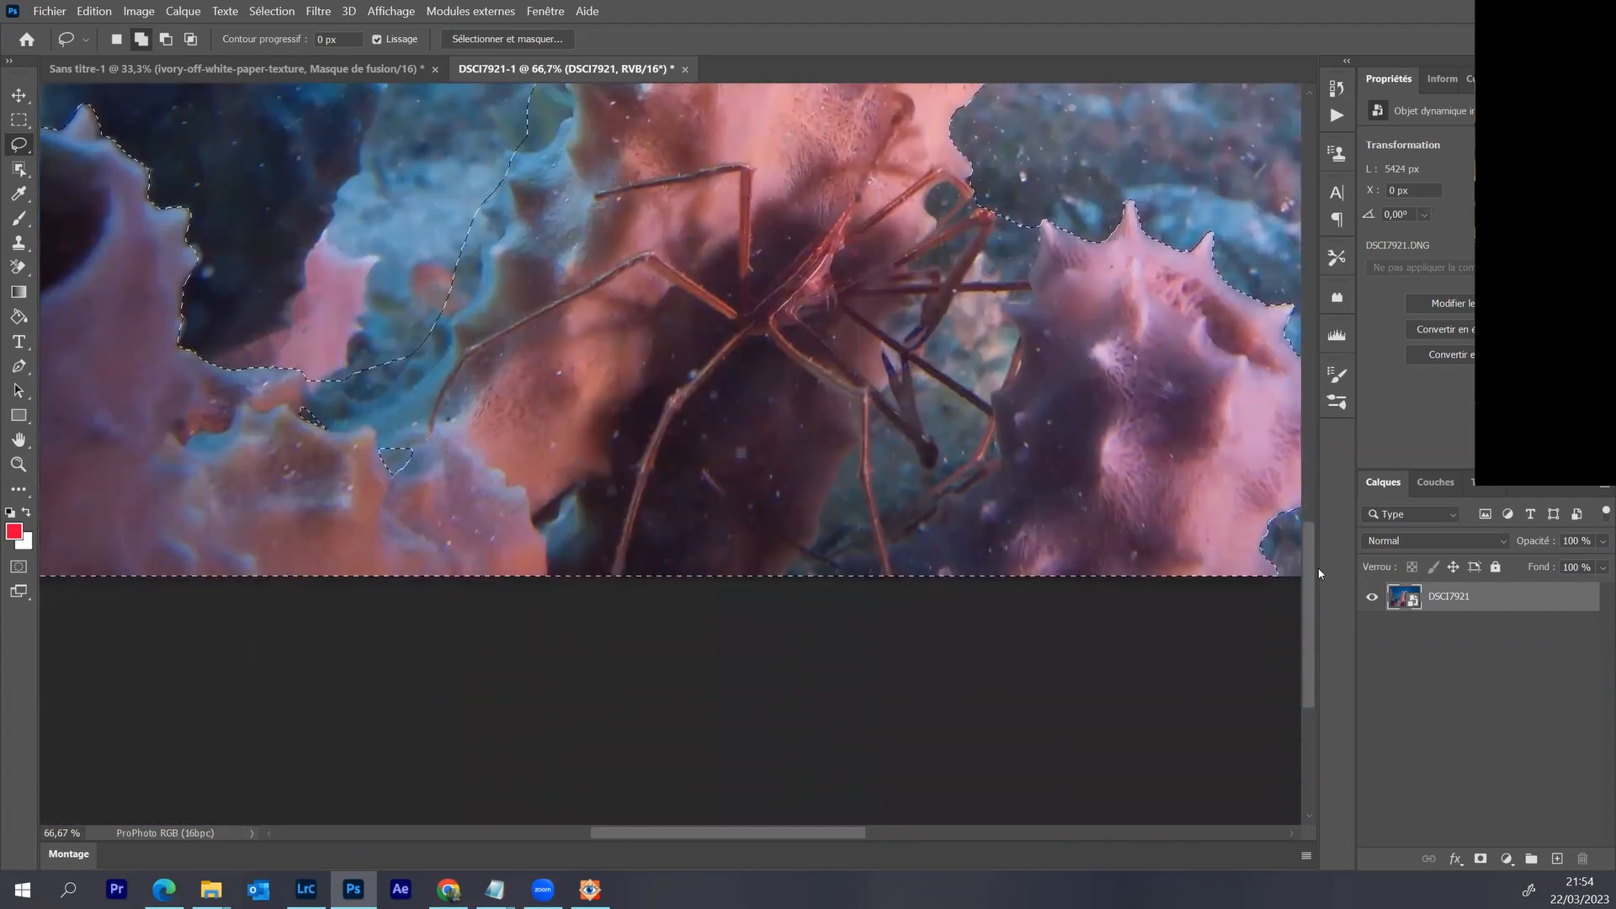
{"action": "scroll", "coordinate": [1321, 578], "scroll_direction": "up", "scroll_amount": 4}
{"action": "mouse_move", "coordinate": [334, 537]}
{"action": "left_mouse_down"}
{"action": "mouse_move", "coordinate": [195, 552]}
{"action": "mouse_move", "coordinate": [424, 629]}
{"action": "mouse_move", "coordinate": [344, 529]}
{"action": "mouse_move", "coordinate": [290, 559]}
{"action": "mouse_move", "coordinate": [628, 732]}
{"action": "left_mouse_up"}
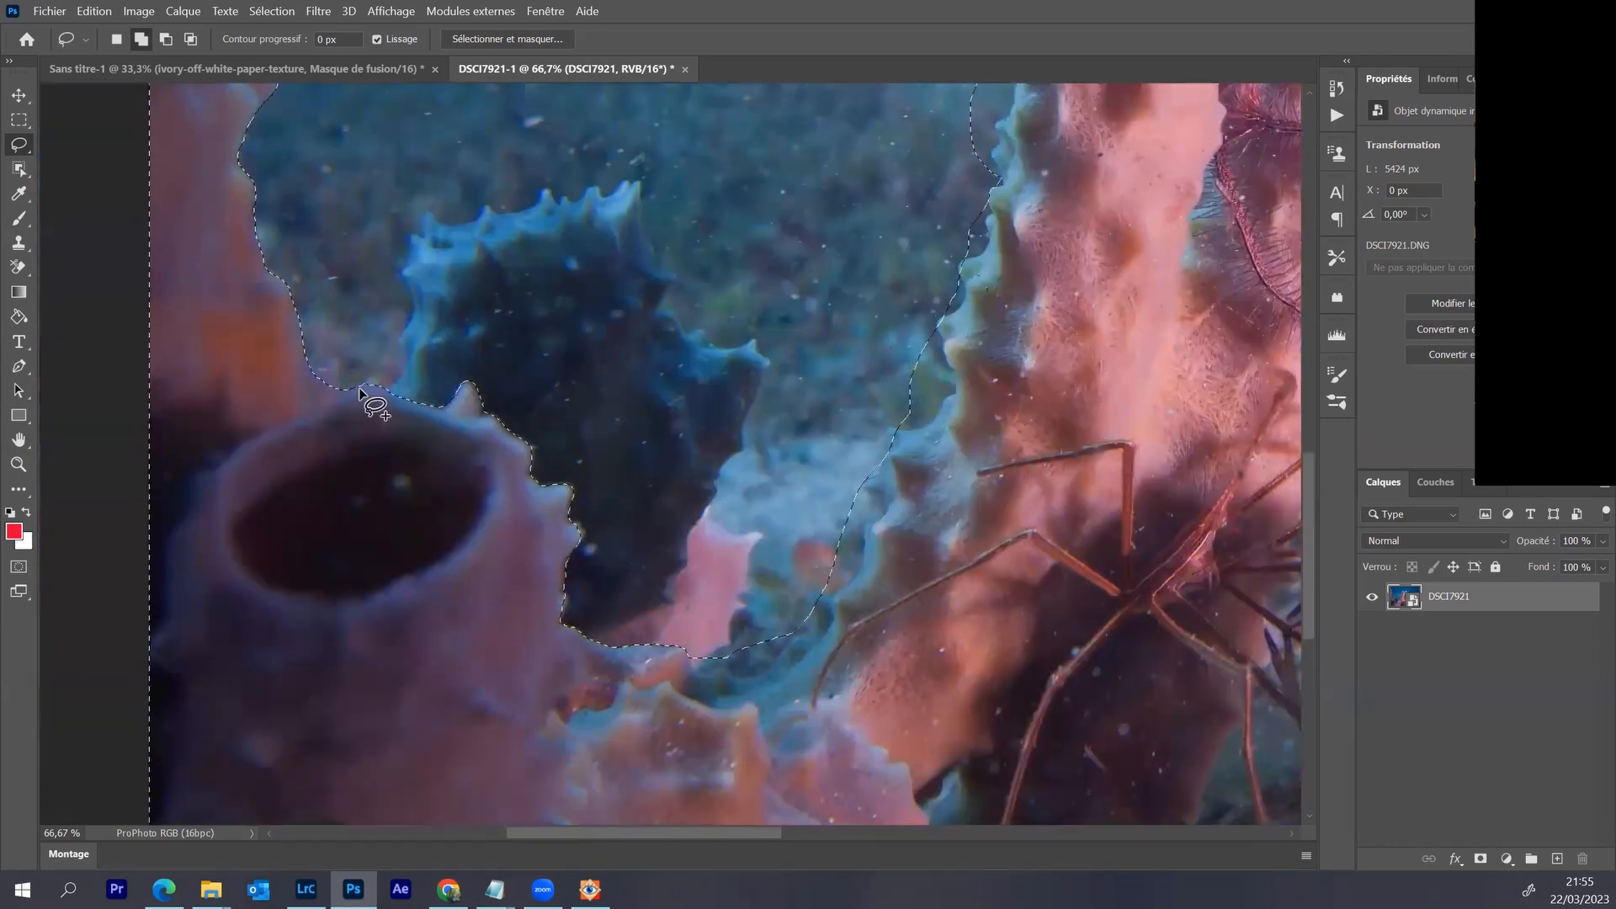
{"action": "left_click_drag", "start_coordinate": [372, 274], "coordinate": [405, 193]}
{"action": "left_click_drag", "start_coordinate": [510, 173], "coordinate": [557, 170]}
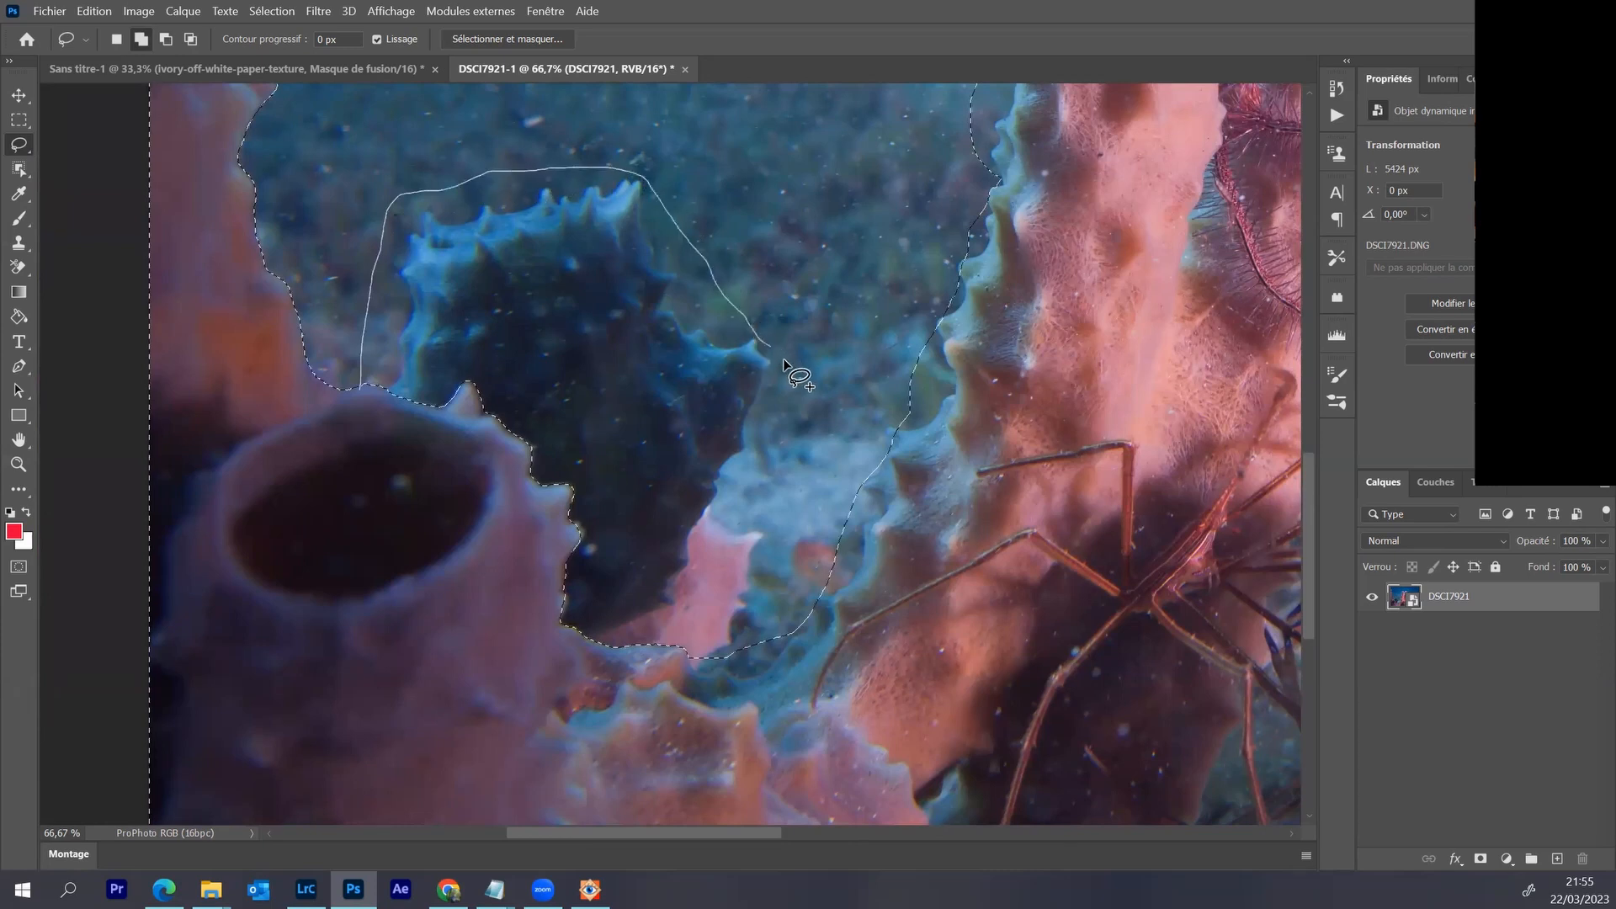
{"action": "mouse_move", "coordinate": [769, 623]}
{"action": "left_mouse_down"}
{"action": "mouse_move", "coordinate": [612, 715]}
{"action": "mouse_move", "coordinate": [452, 671]}
{"action": "mouse_move", "coordinate": [368, 548]}
{"action": "mouse_move", "coordinate": [361, 390]}
{"action": "left_mouse_up"}
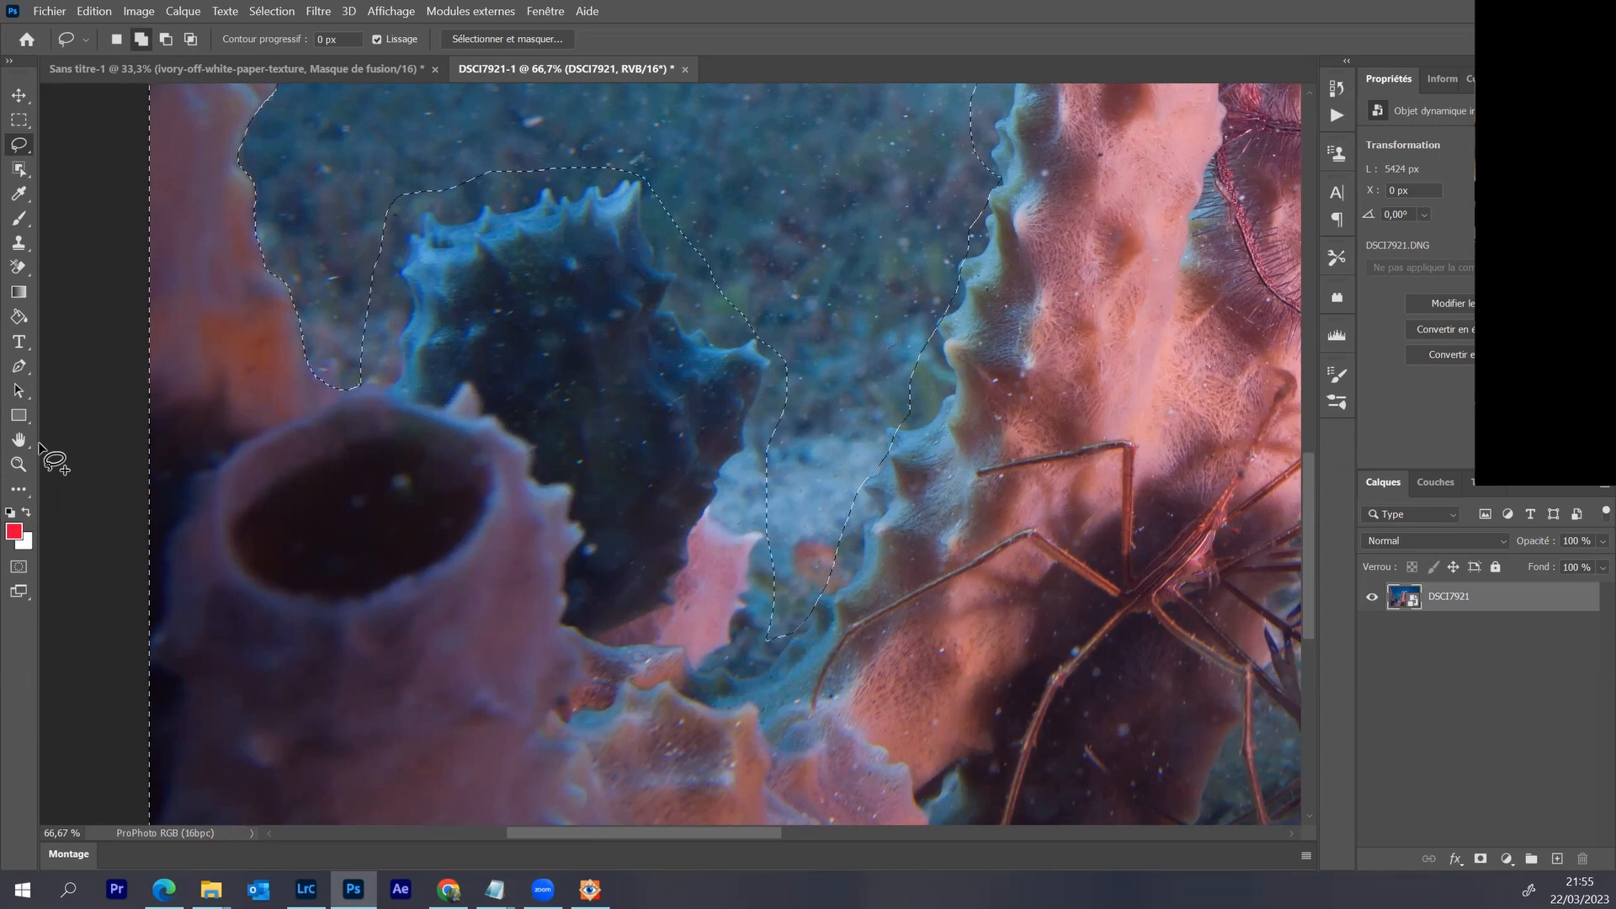
- Expand the sponge selection by 10 pixels
{"action": "left_click", "coordinate": [19, 464]}
{"action": "right_click", "coordinate": [641, 530]}
{"action": "left_click", "coordinate": [648, 531]}
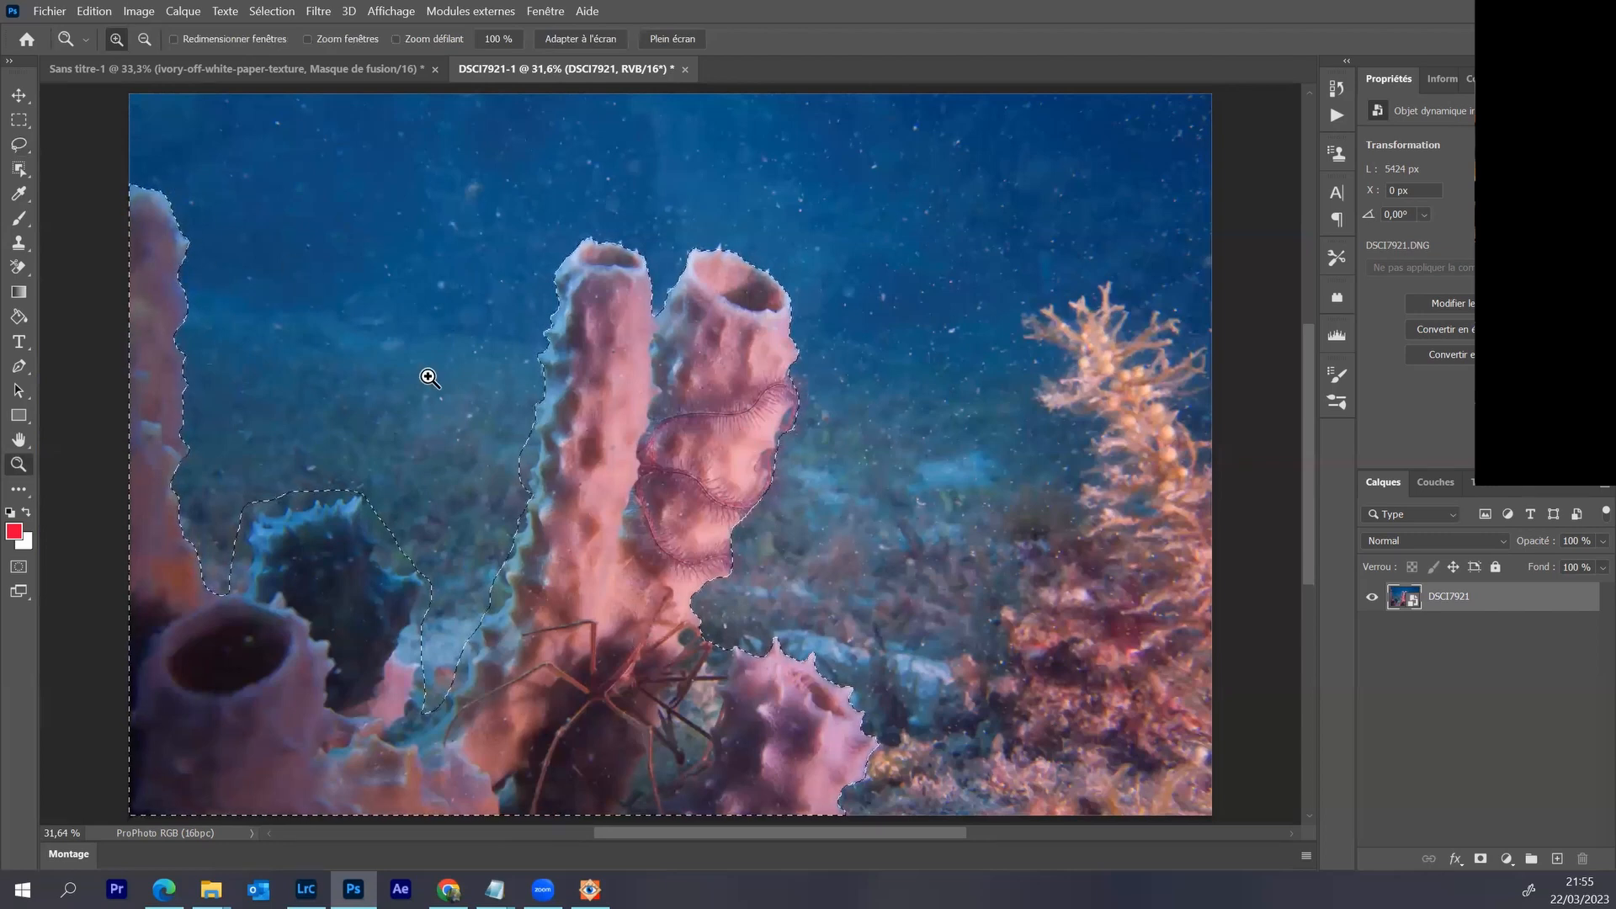
{"action": "left_click", "coordinate": [272, 14]}
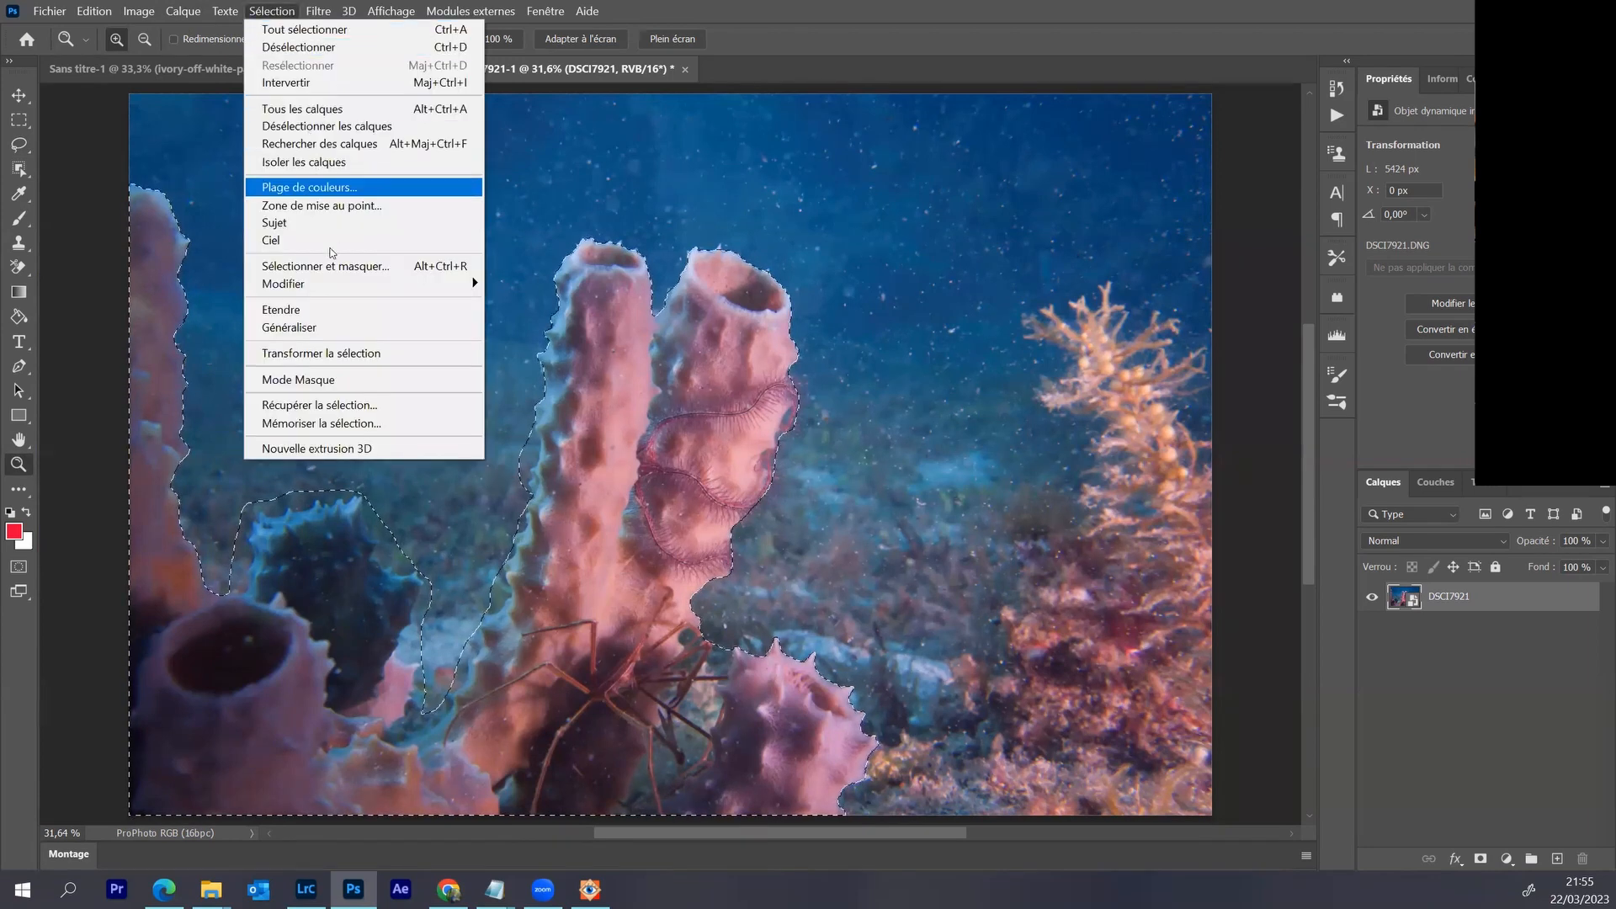
{"action": "mouse_move", "coordinate": [332, 290]}
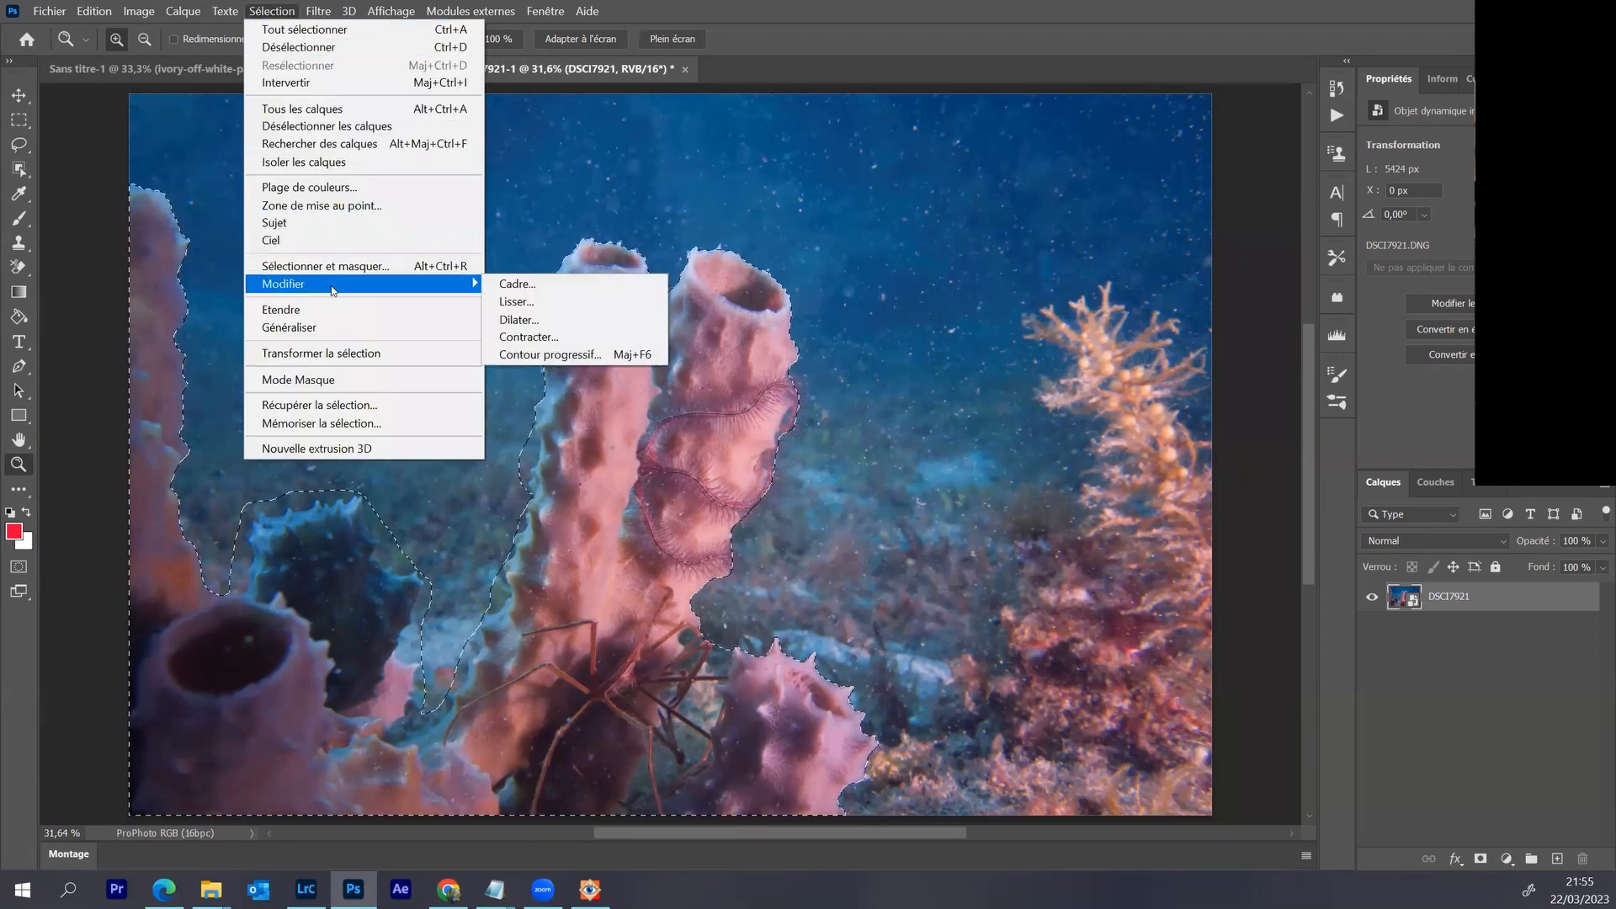
{"action": "left_click", "coordinate": [532, 320]}
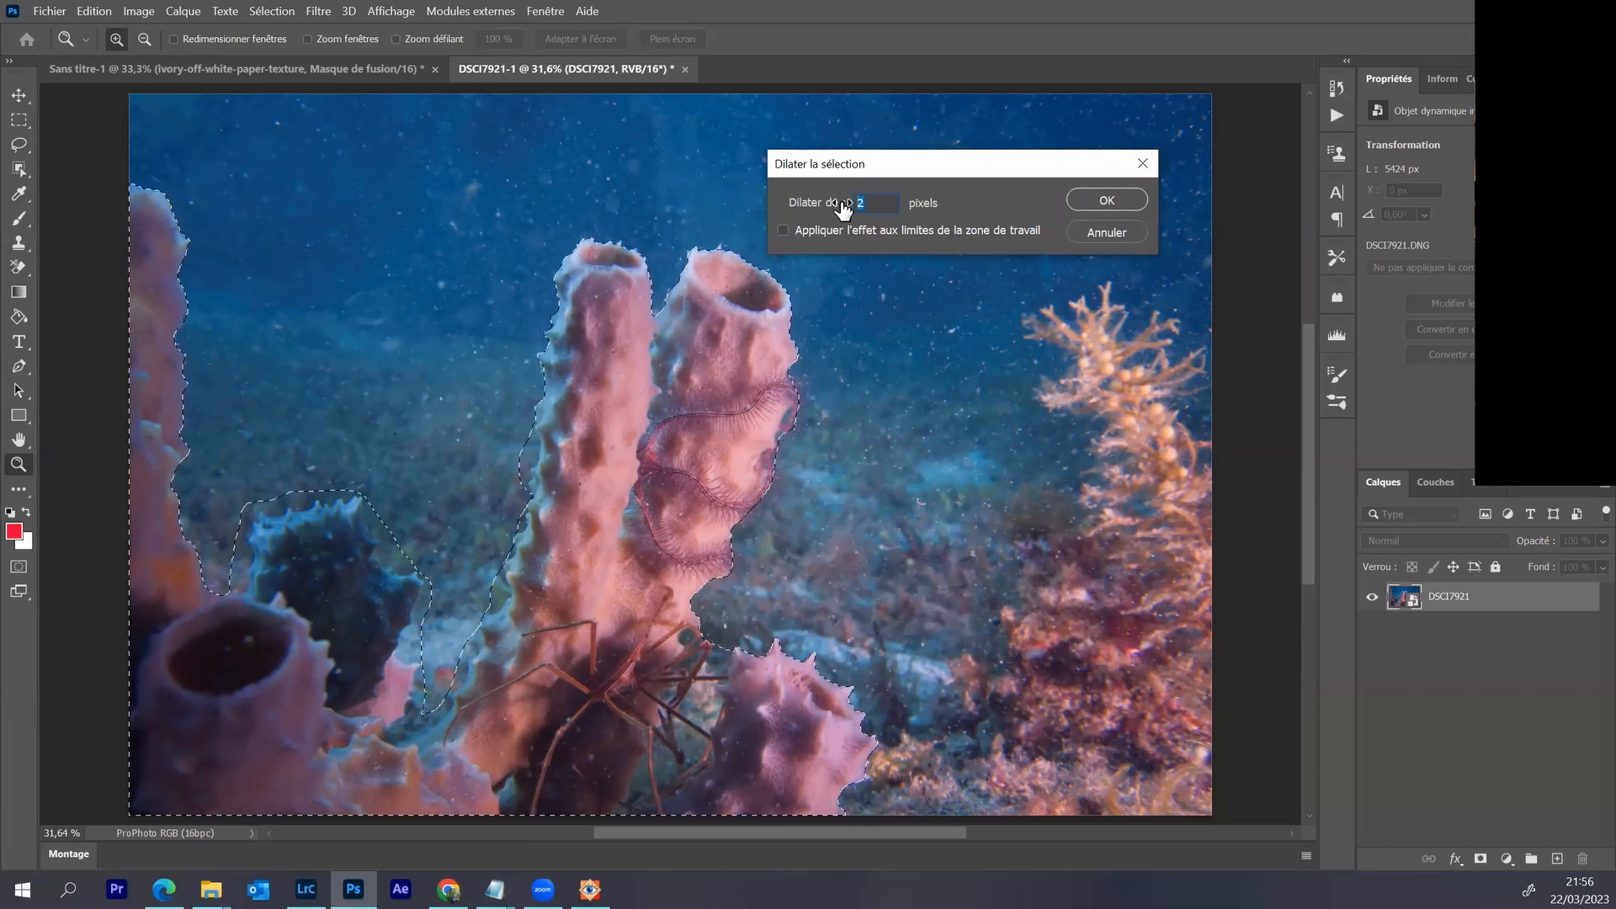
{"action": "type", "text": "10"}
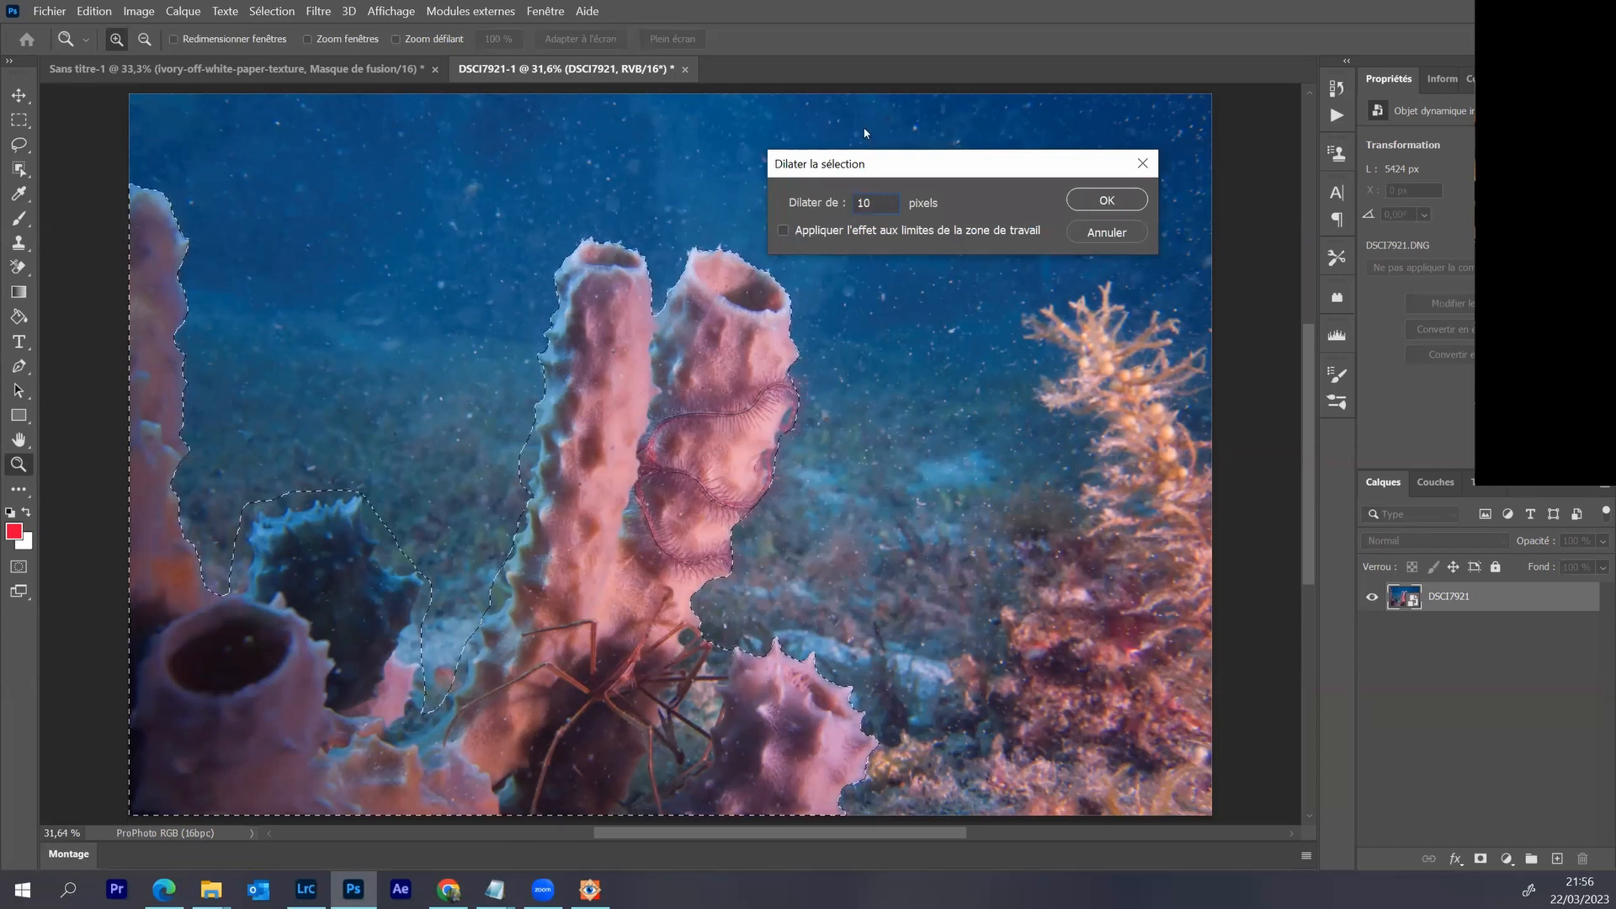
{"action": "left_click", "coordinate": [1133, 201]}
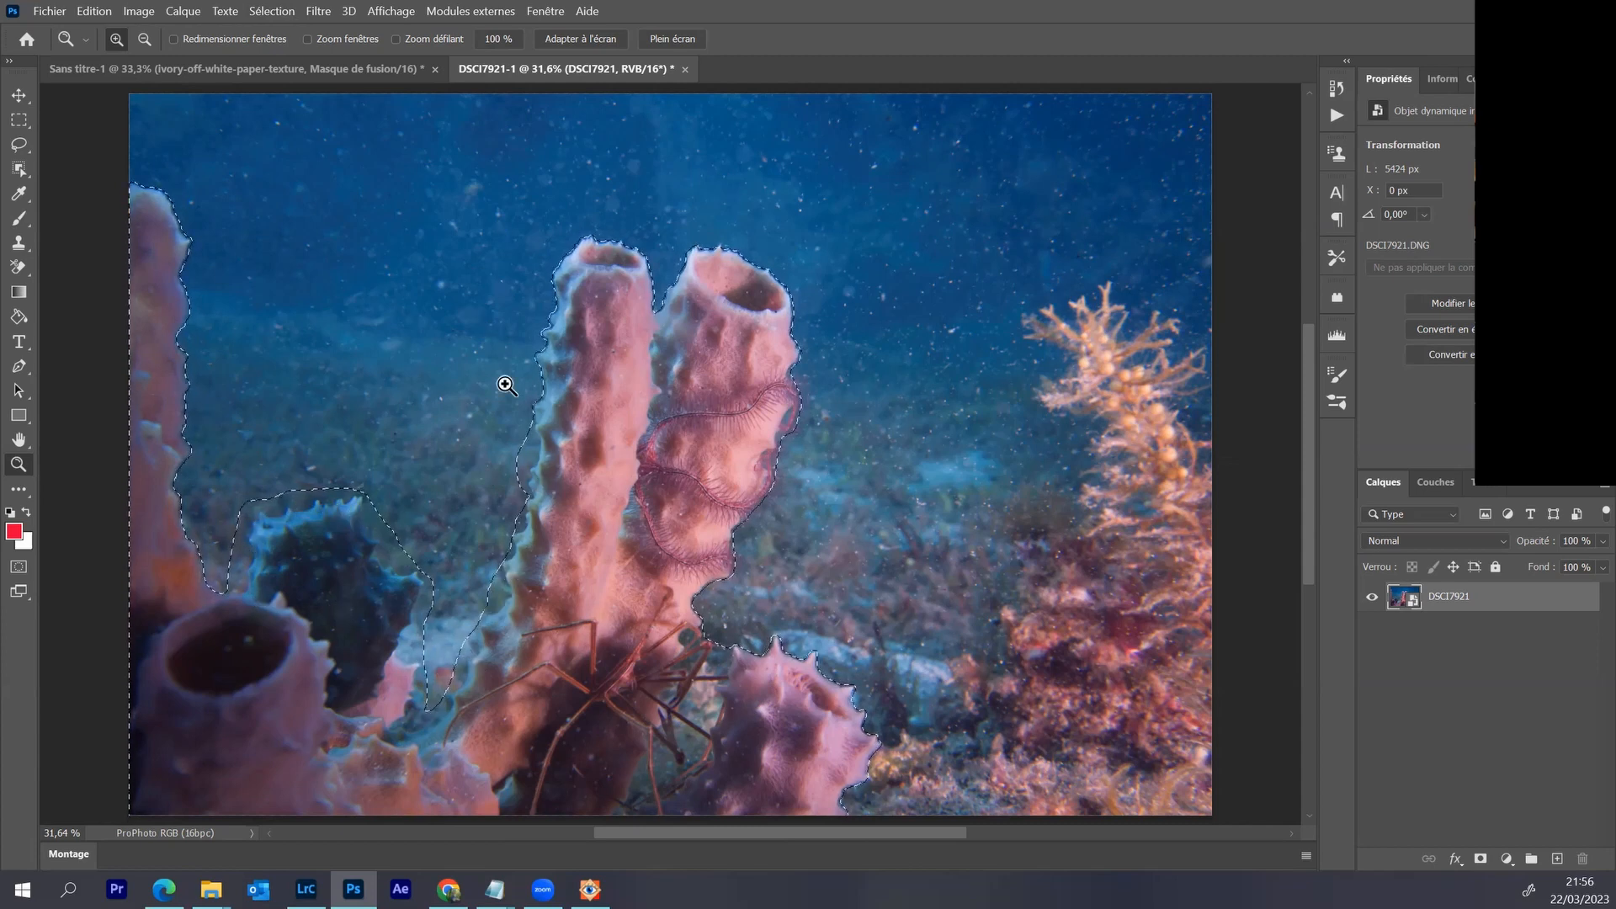
- Expand the sponge selection two more times, by 10 pixels each time
{"action": "left_click", "coordinate": [268, 12]}
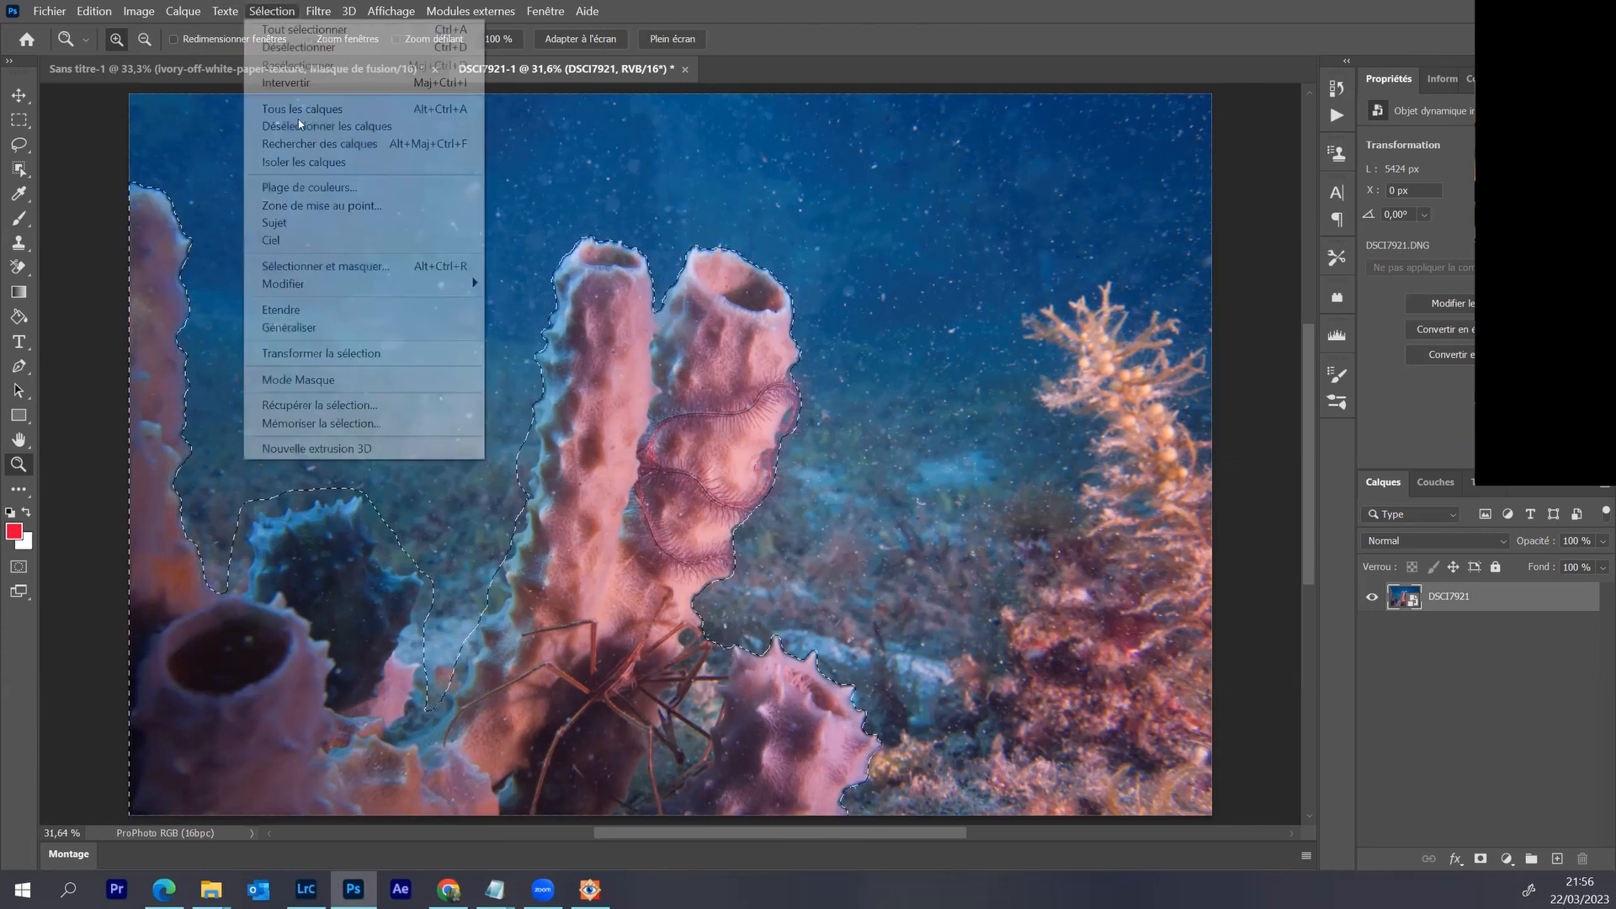
{"action": "mouse_move", "coordinate": [408, 288]}
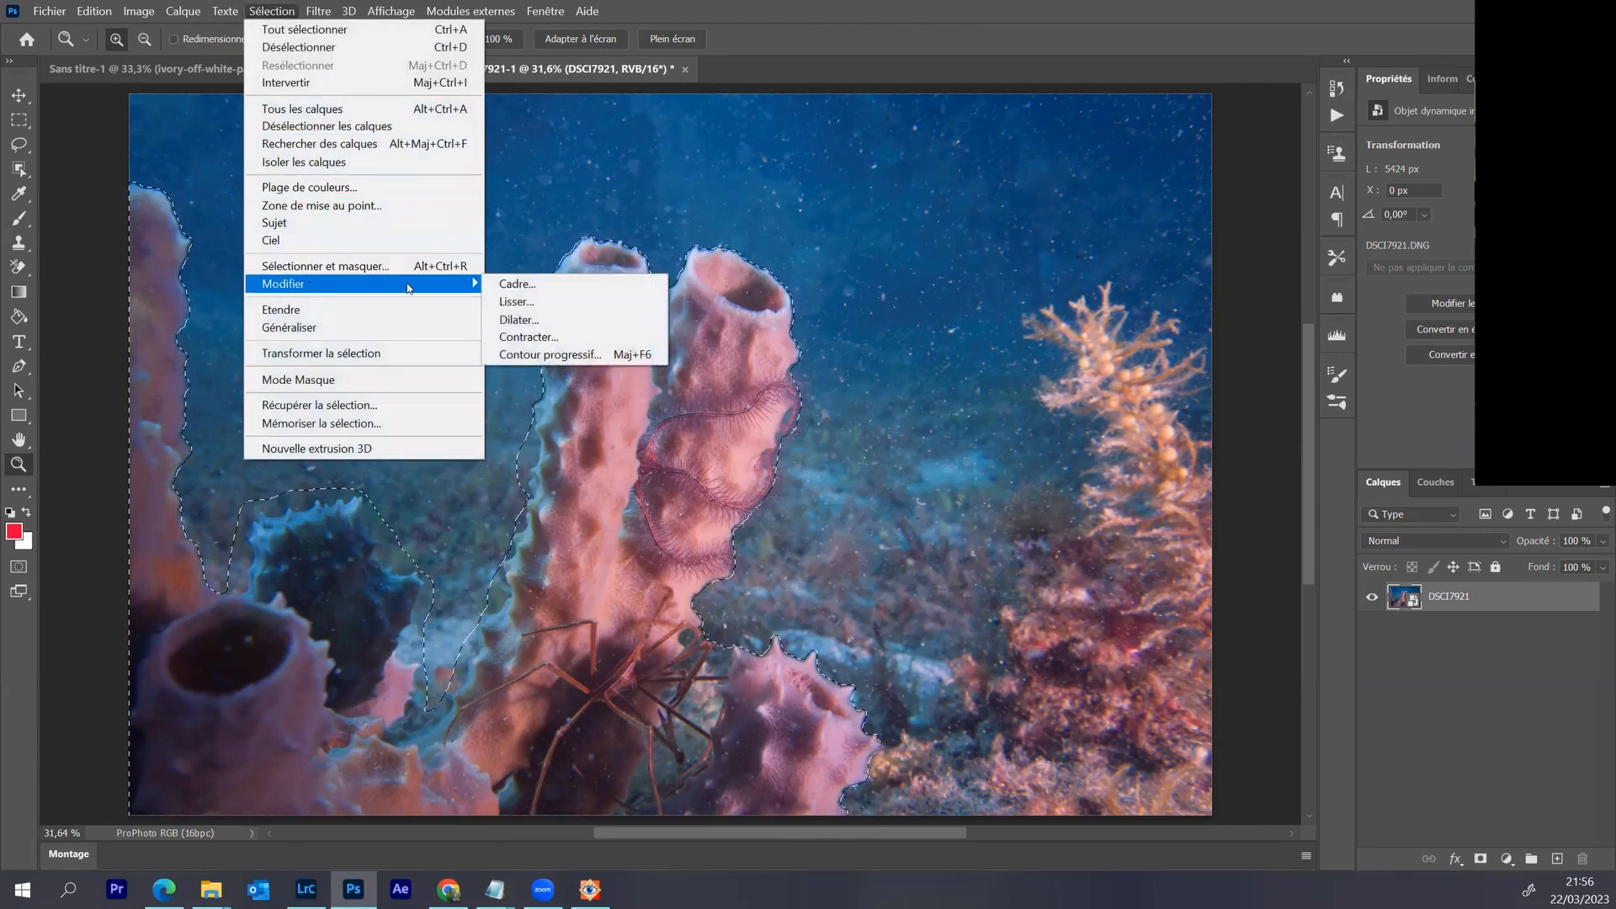
{"action": "left_click", "coordinate": [531, 320]}
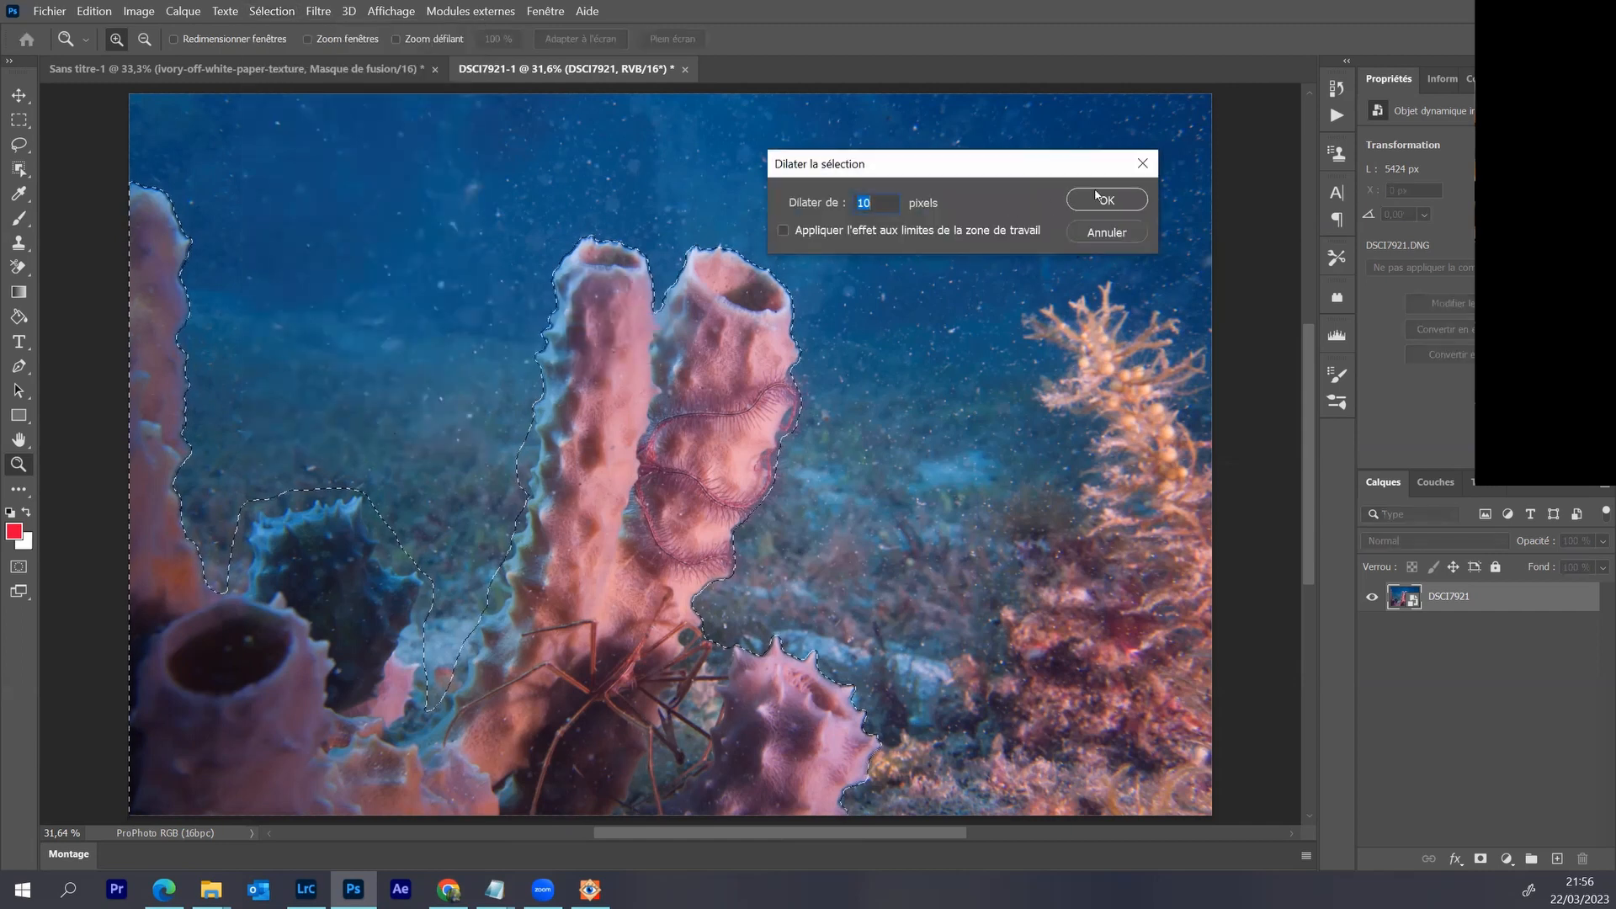
{"action": "left_click", "coordinate": [1096, 198]}
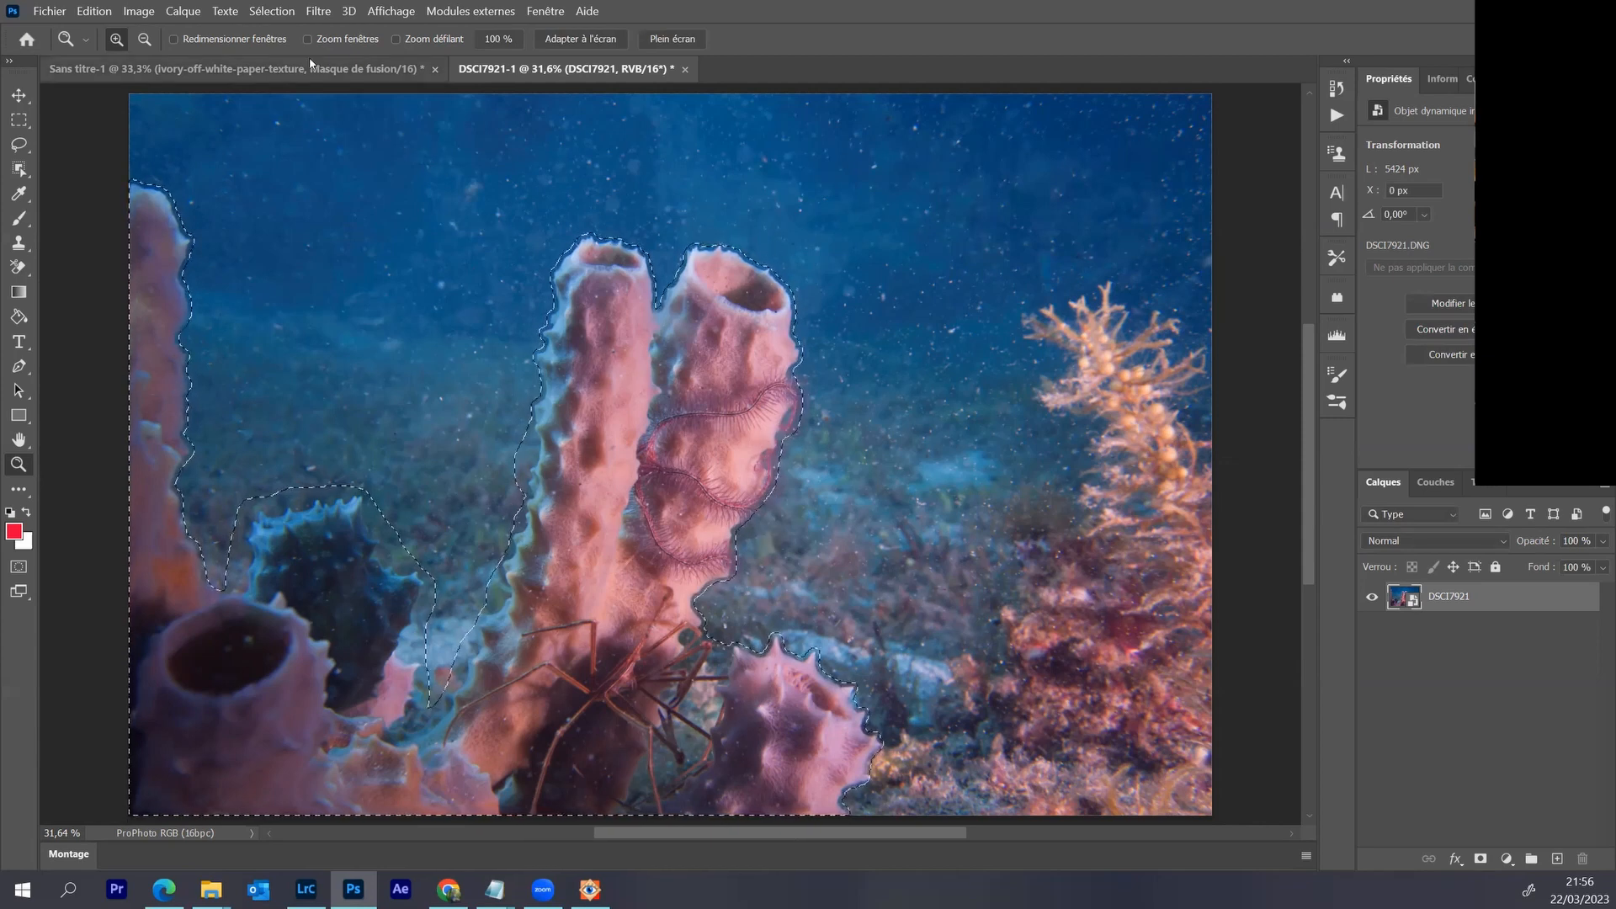
{"action": "left_click", "coordinate": [271, 11]}
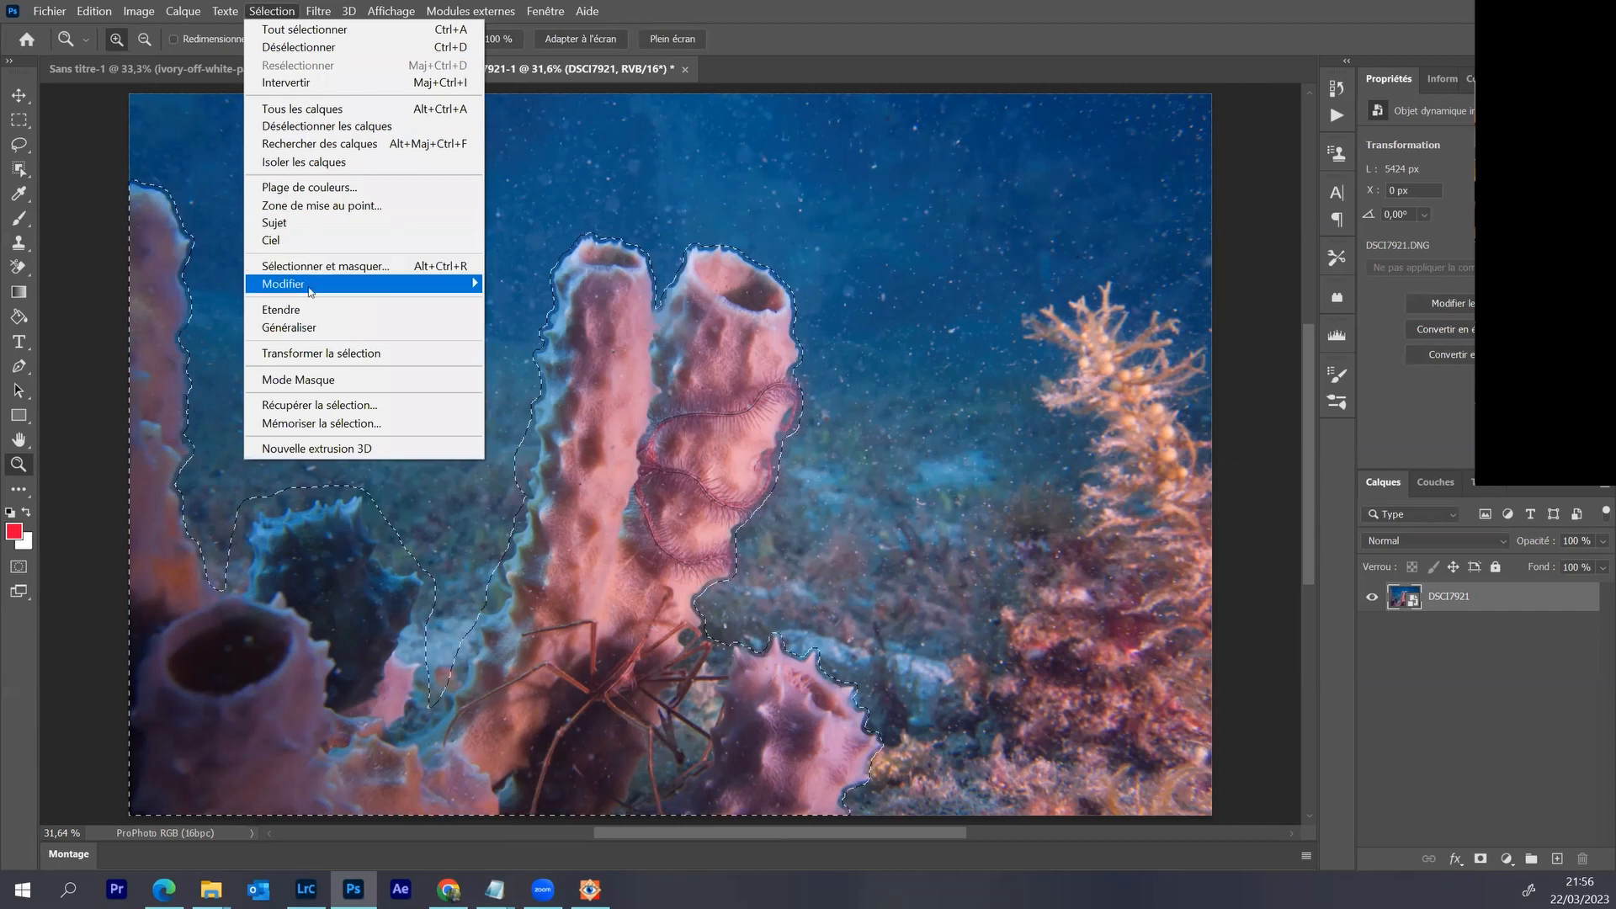
{"action": "left_click", "coordinate": [559, 321]}
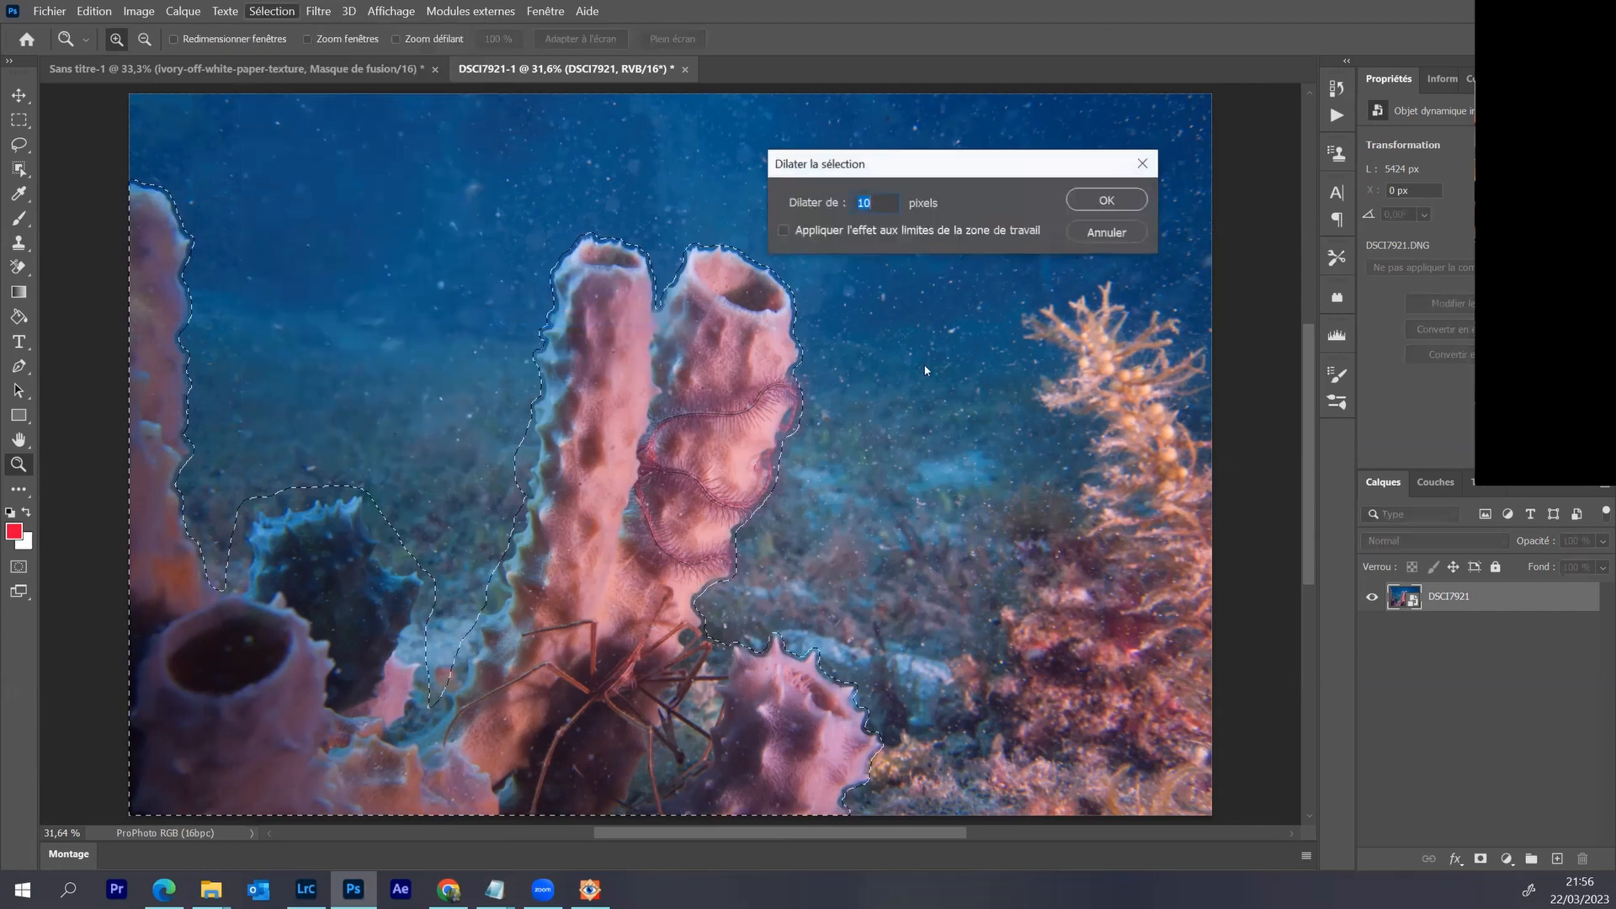
{"action": "left_click", "coordinate": [1111, 198]}
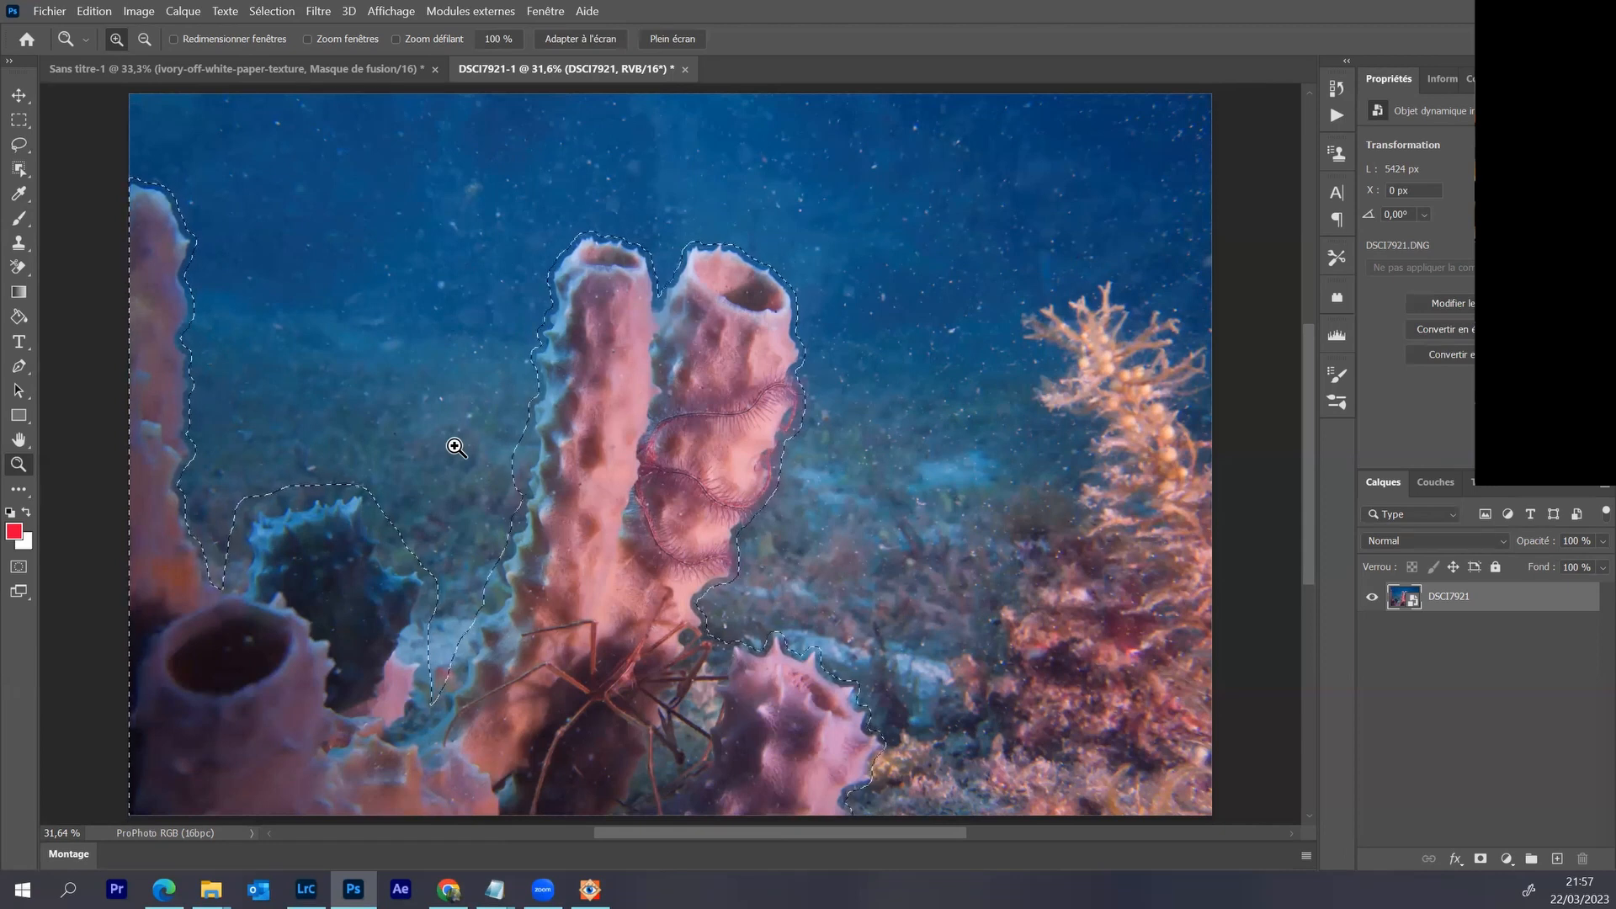
- Copy the selected sponges to a new layer and check the cut-out by briefly hiding the original photo layer
{"action": "key", "text": "ctrl+j"}
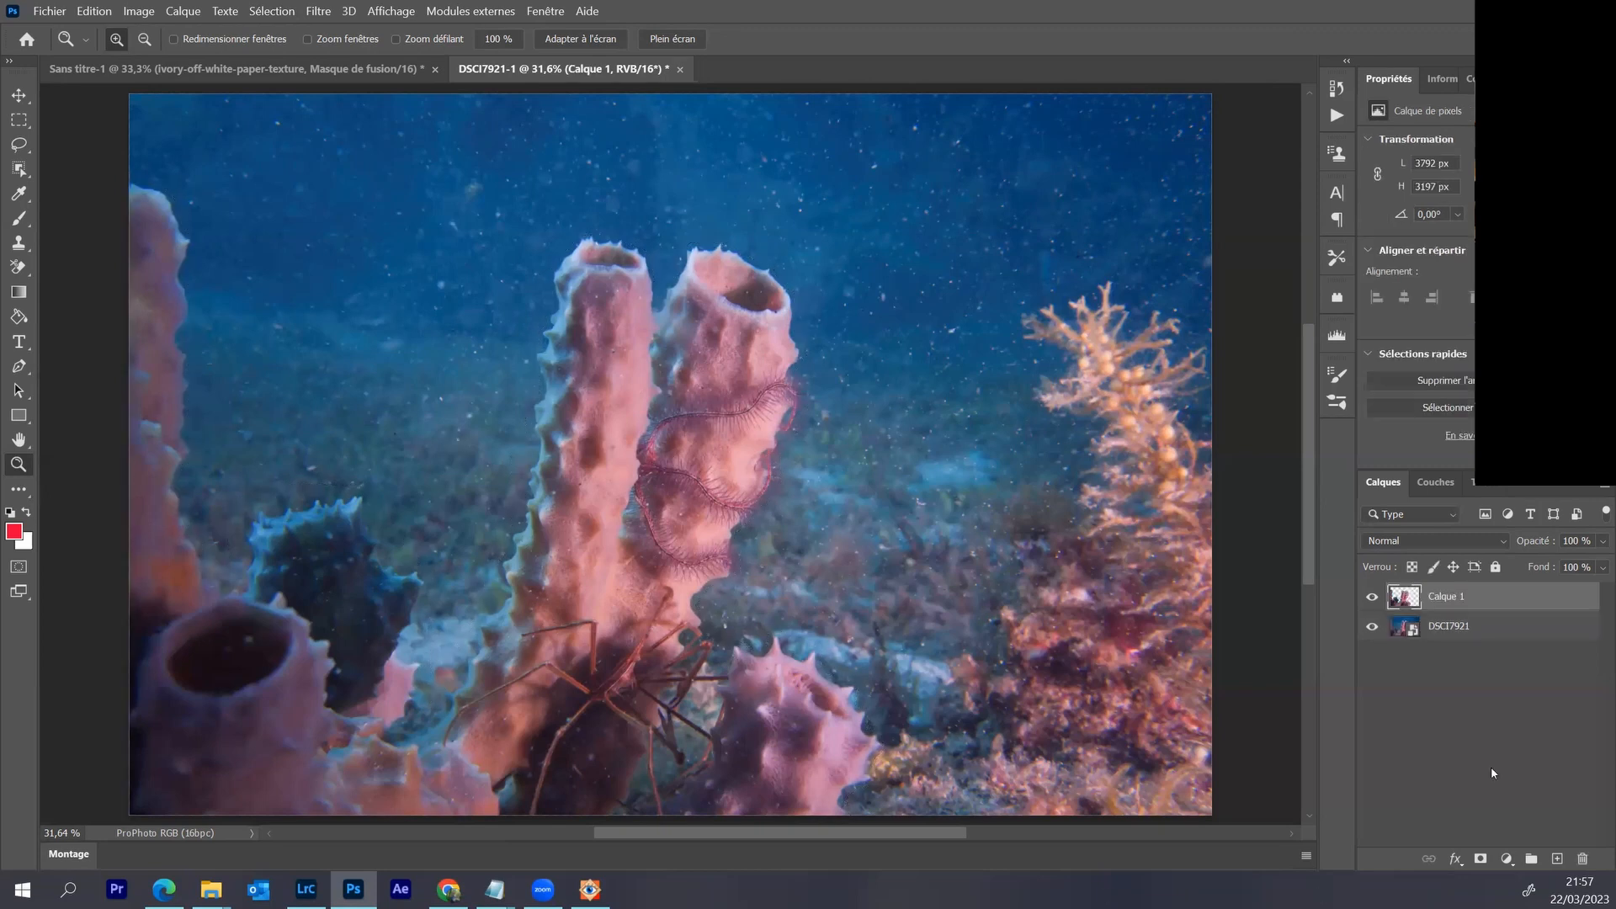
{"action": "left_click", "coordinate": [1373, 626]}
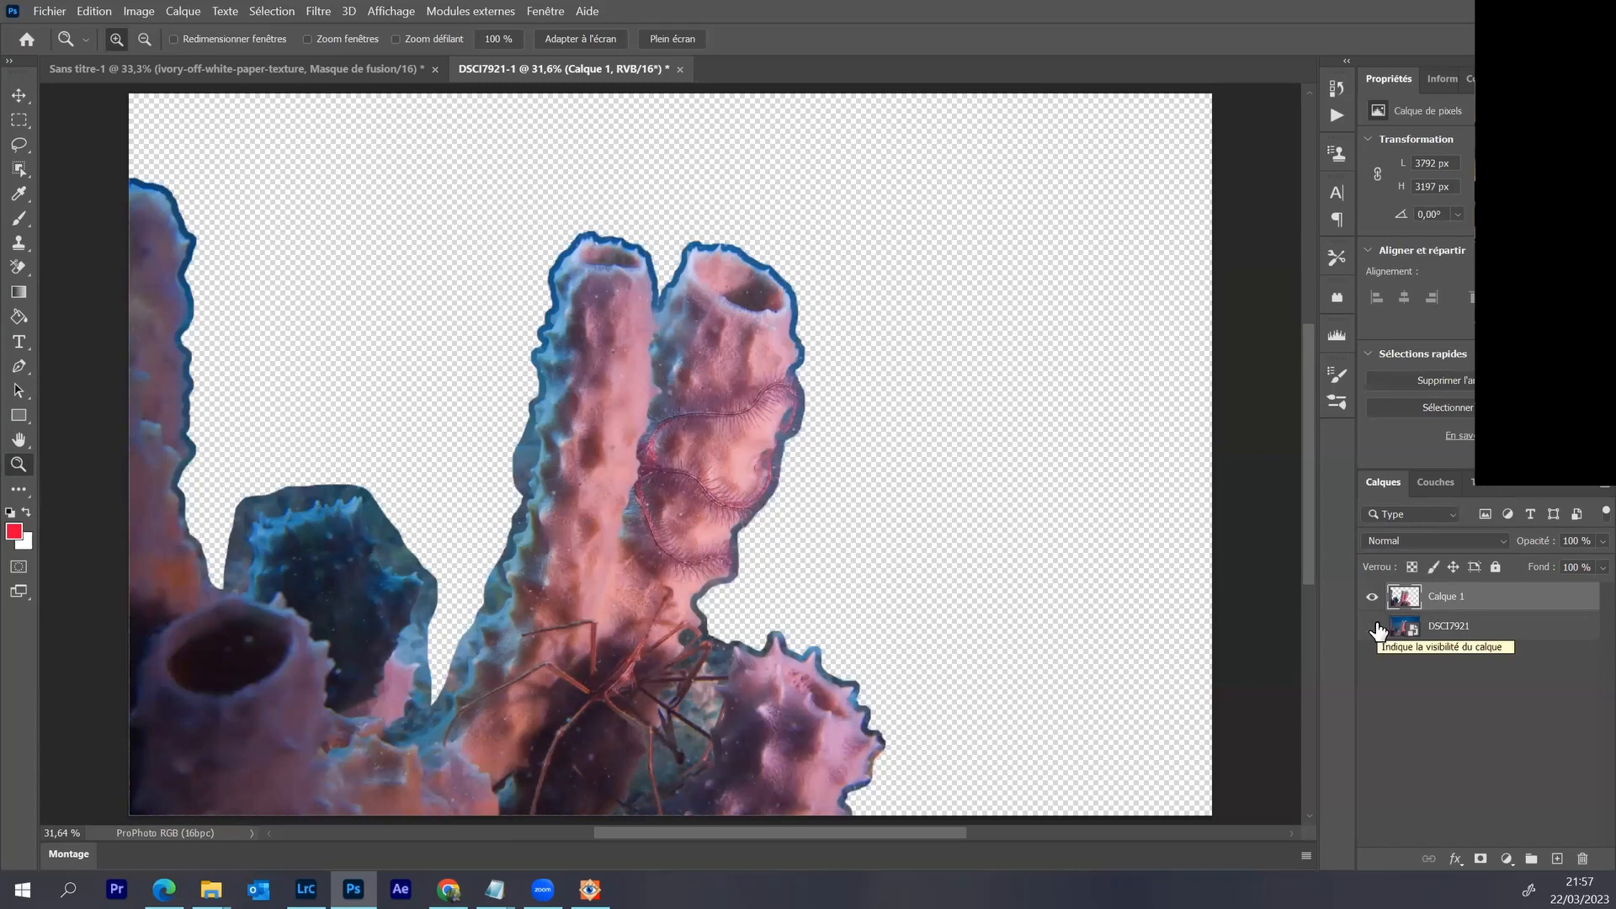
{"action": "left_click", "coordinate": [1376, 627]}
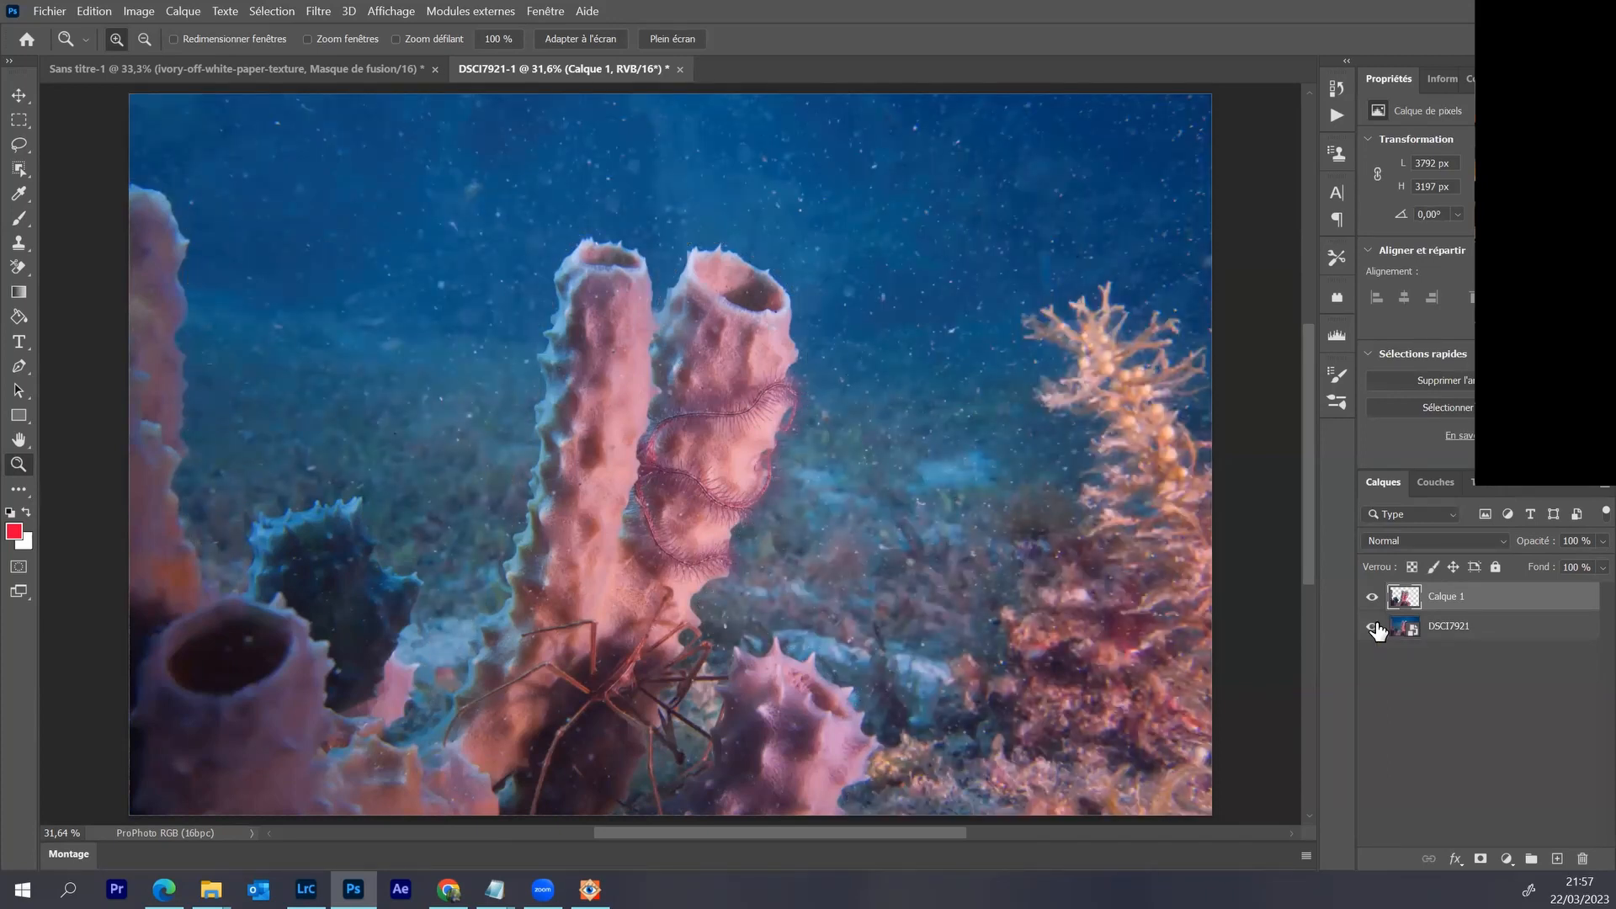
- Apply a Gaussian Blur smart filter with a 7.2-pixel radius to the original photo layer DSCI7921
{"action": "left_click", "coordinate": [1495, 632]}
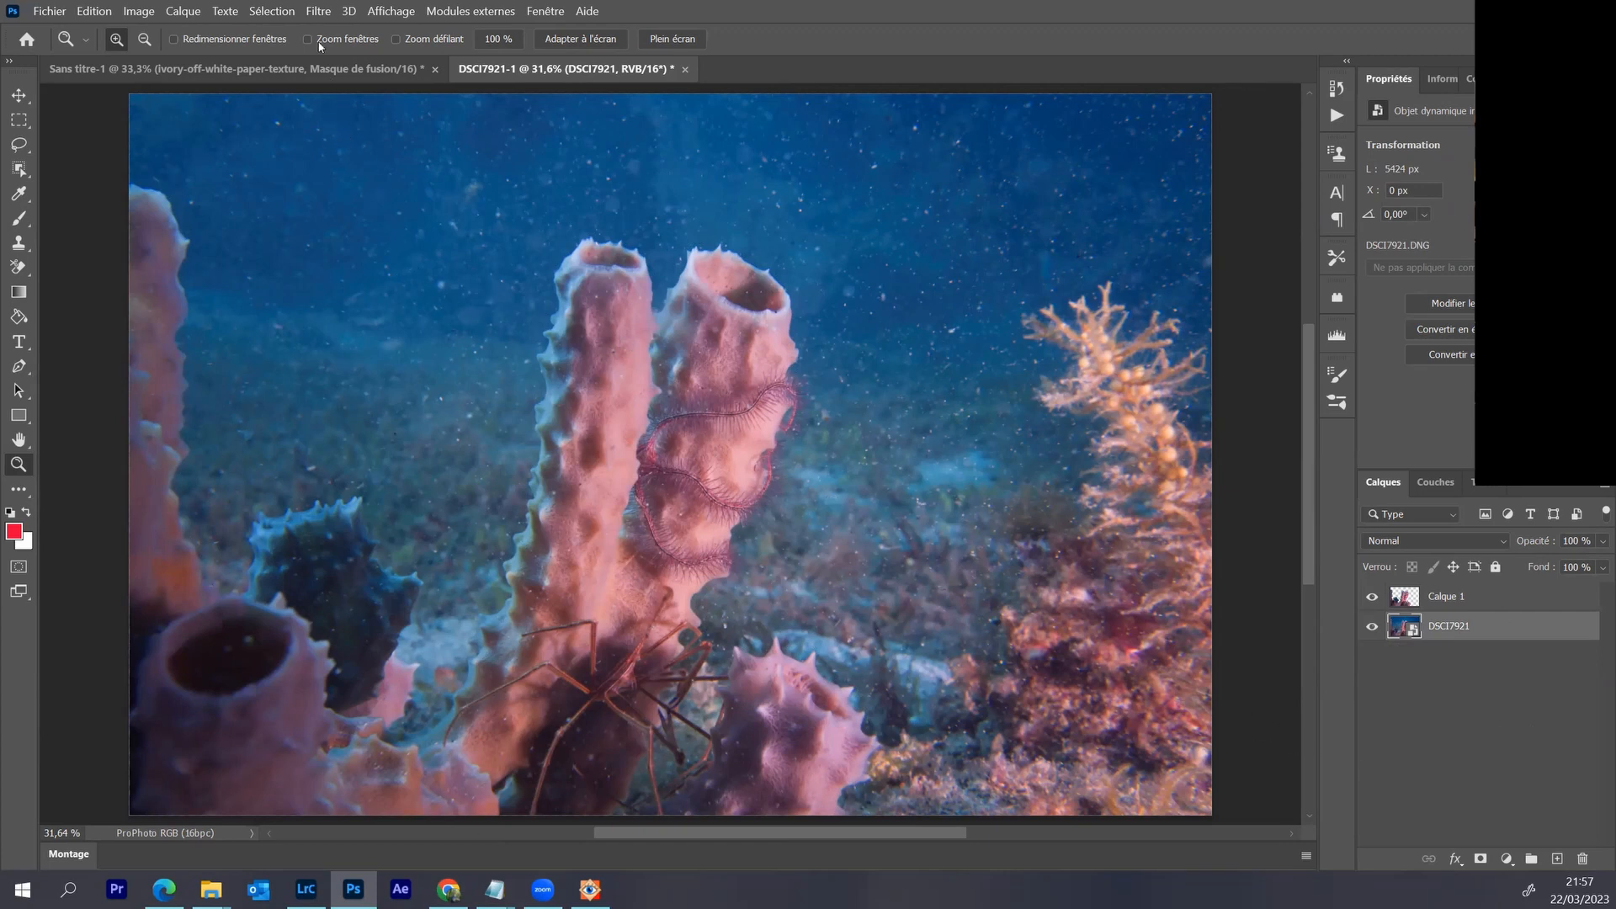
{"action": "left_click", "coordinate": [316, 14]}
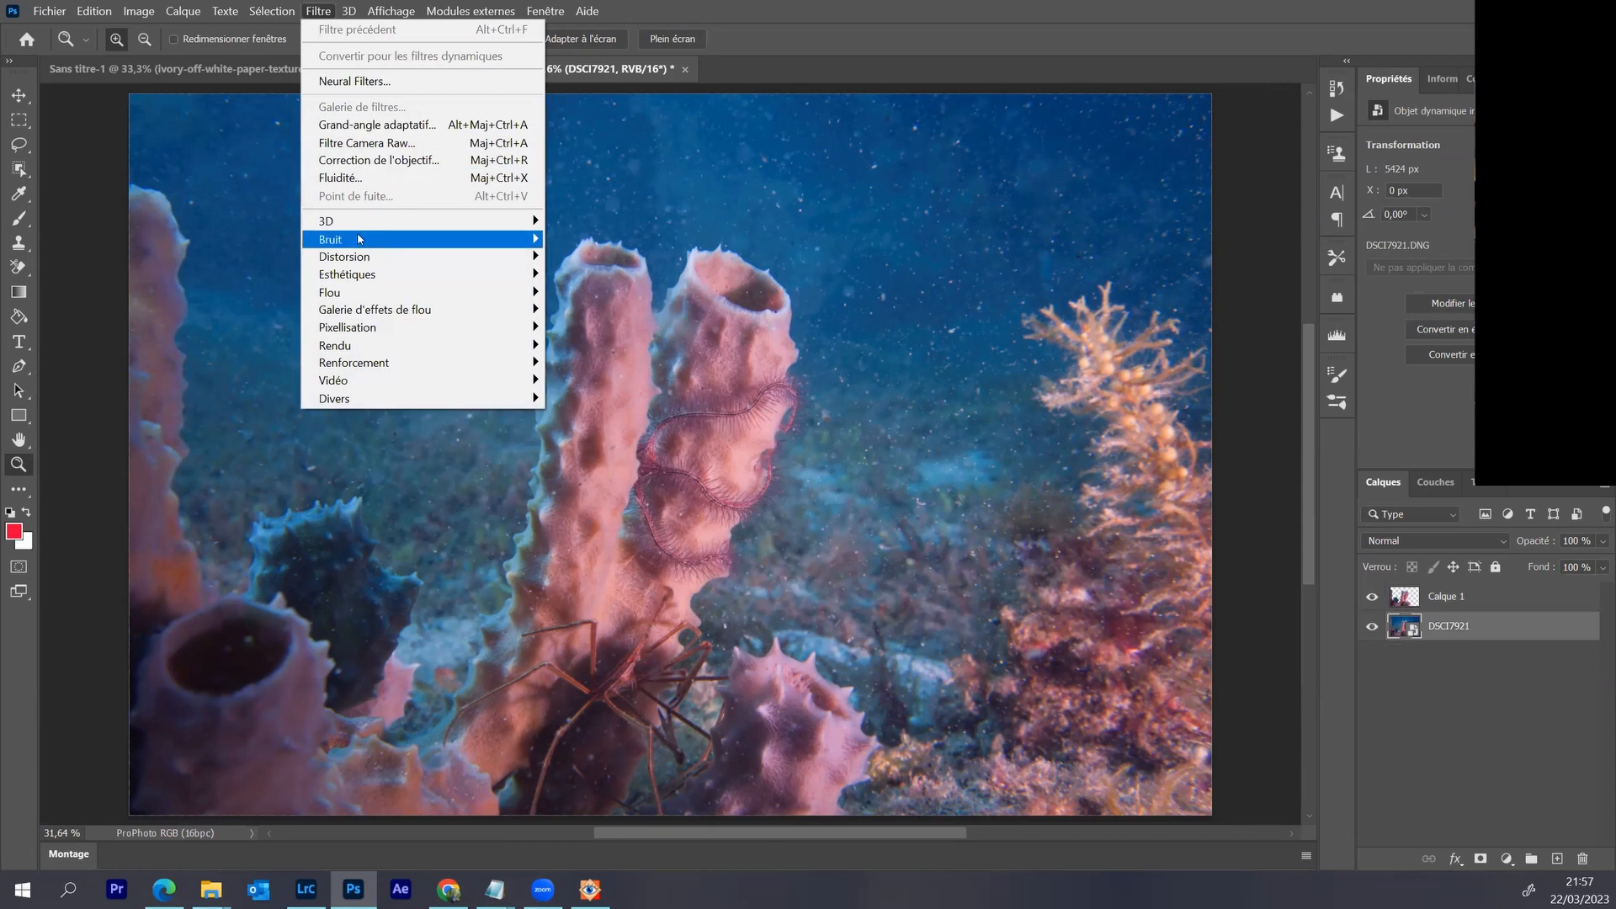
{"action": "mouse_move", "coordinate": [362, 295]}
{"action": "left_click", "coordinate": [589, 368]}
{"action": "left_click_drag", "start_coordinate": [1103, 404], "coordinate": [1035, 408]}
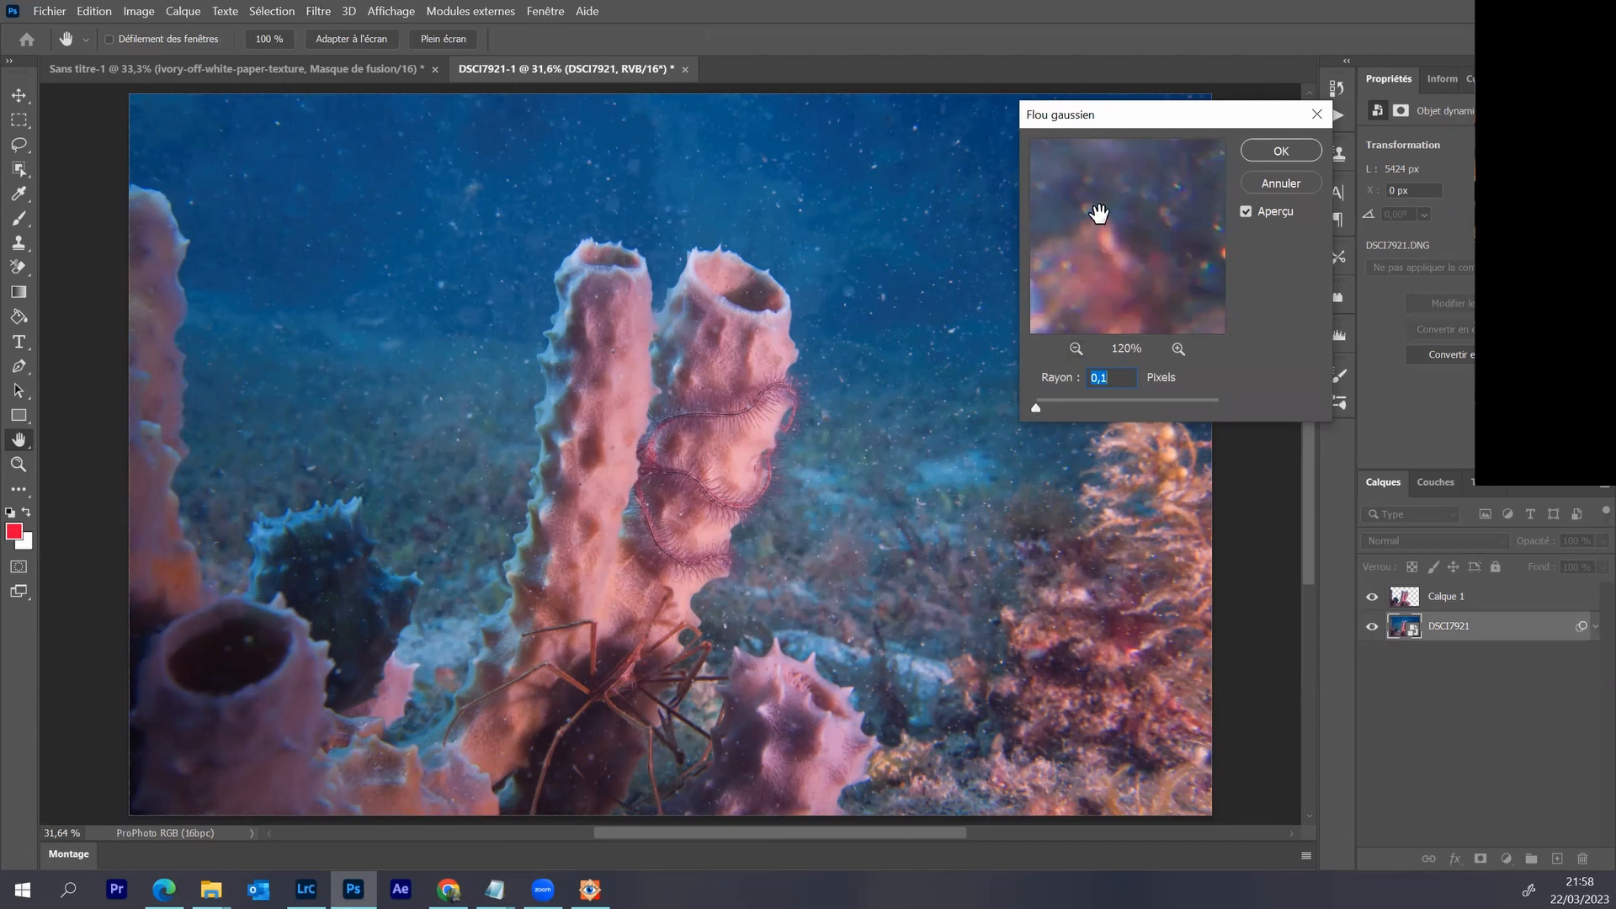
{"action": "left_click_drag", "start_coordinate": [1093, 218], "coordinate": [1270, 368]}
{"action": "left_click_drag", "start_coordinate": [1445, 583], "coordinate": [1473, 636]}
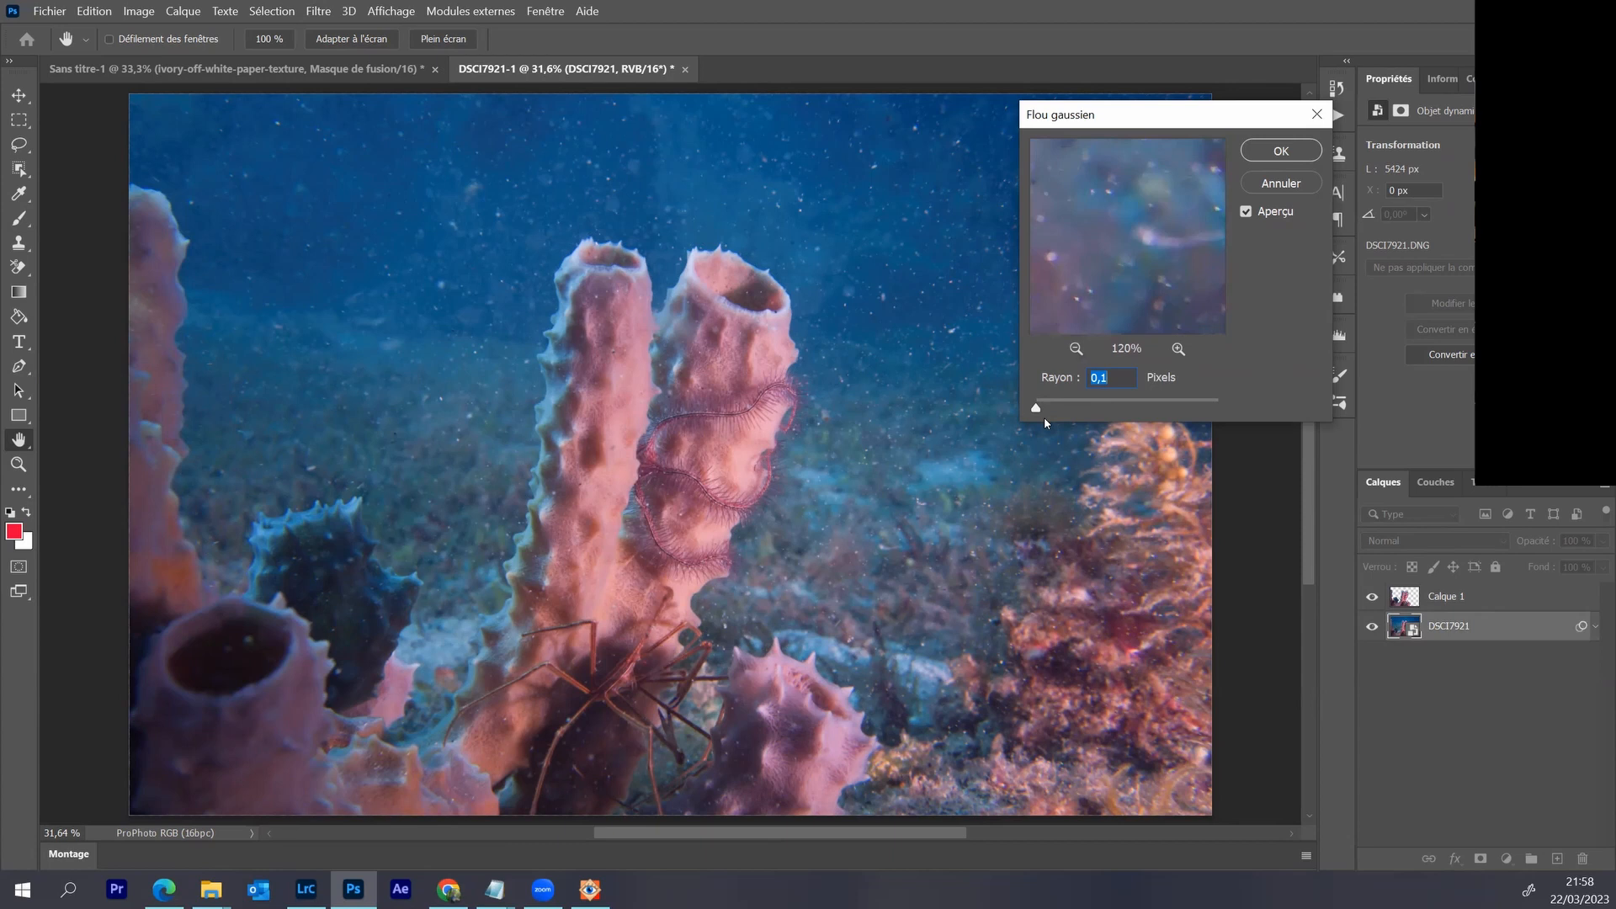
{"action": "left_click_drag", "start_coordinate": [1035, 409], "coordinate": [1097, 415]}
{"action": "key", "text": "z"}
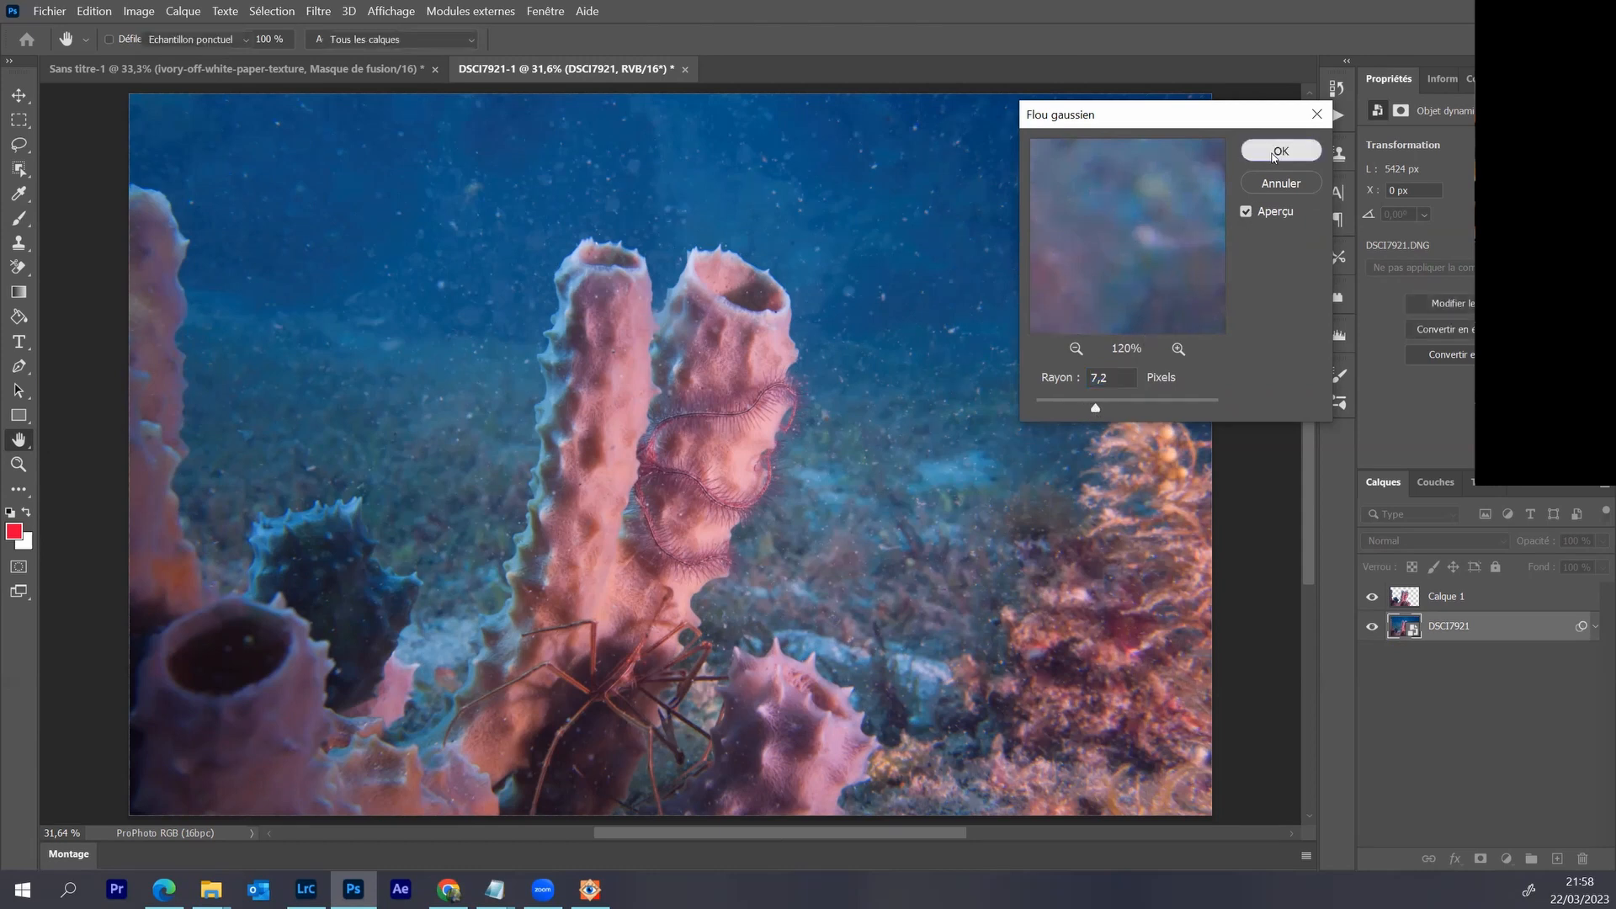
{"action": "left_click", "coordinate": [1273, 154]}
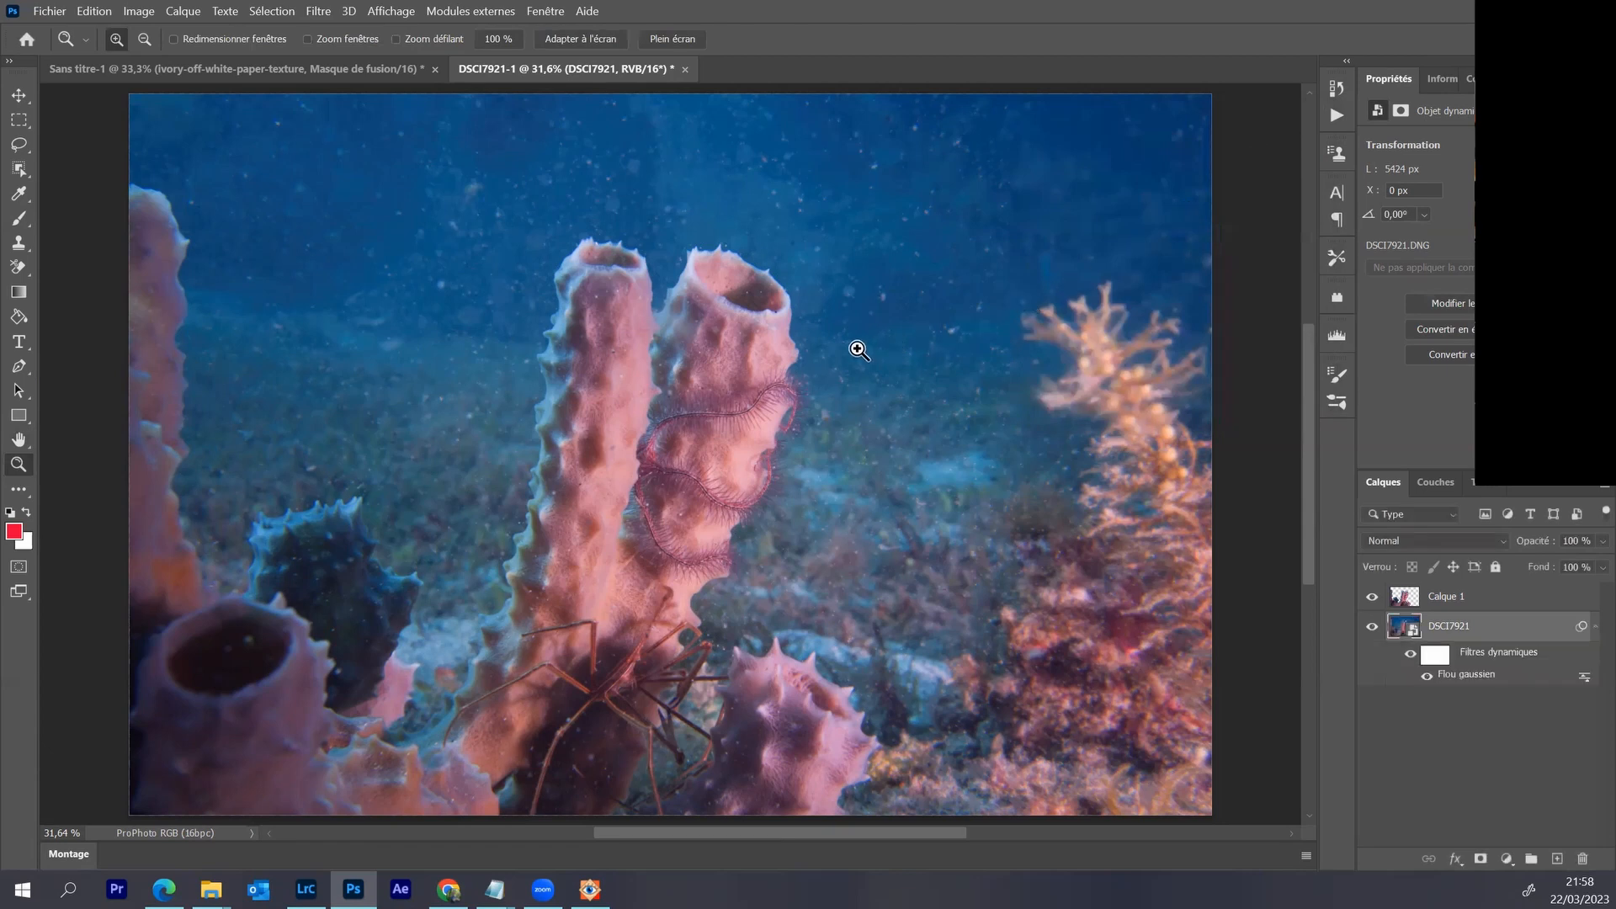
- Raise the radius of the photo layer's Gaussian Blur smart filter, trying 42.9 pixels and settling slightly lower
{"action": "double_click", "coordinate": [1437, 678]}
{"action": "left_click_drag", "start_coordinate": [1119, 407], "coordinate": [1132, 411]}
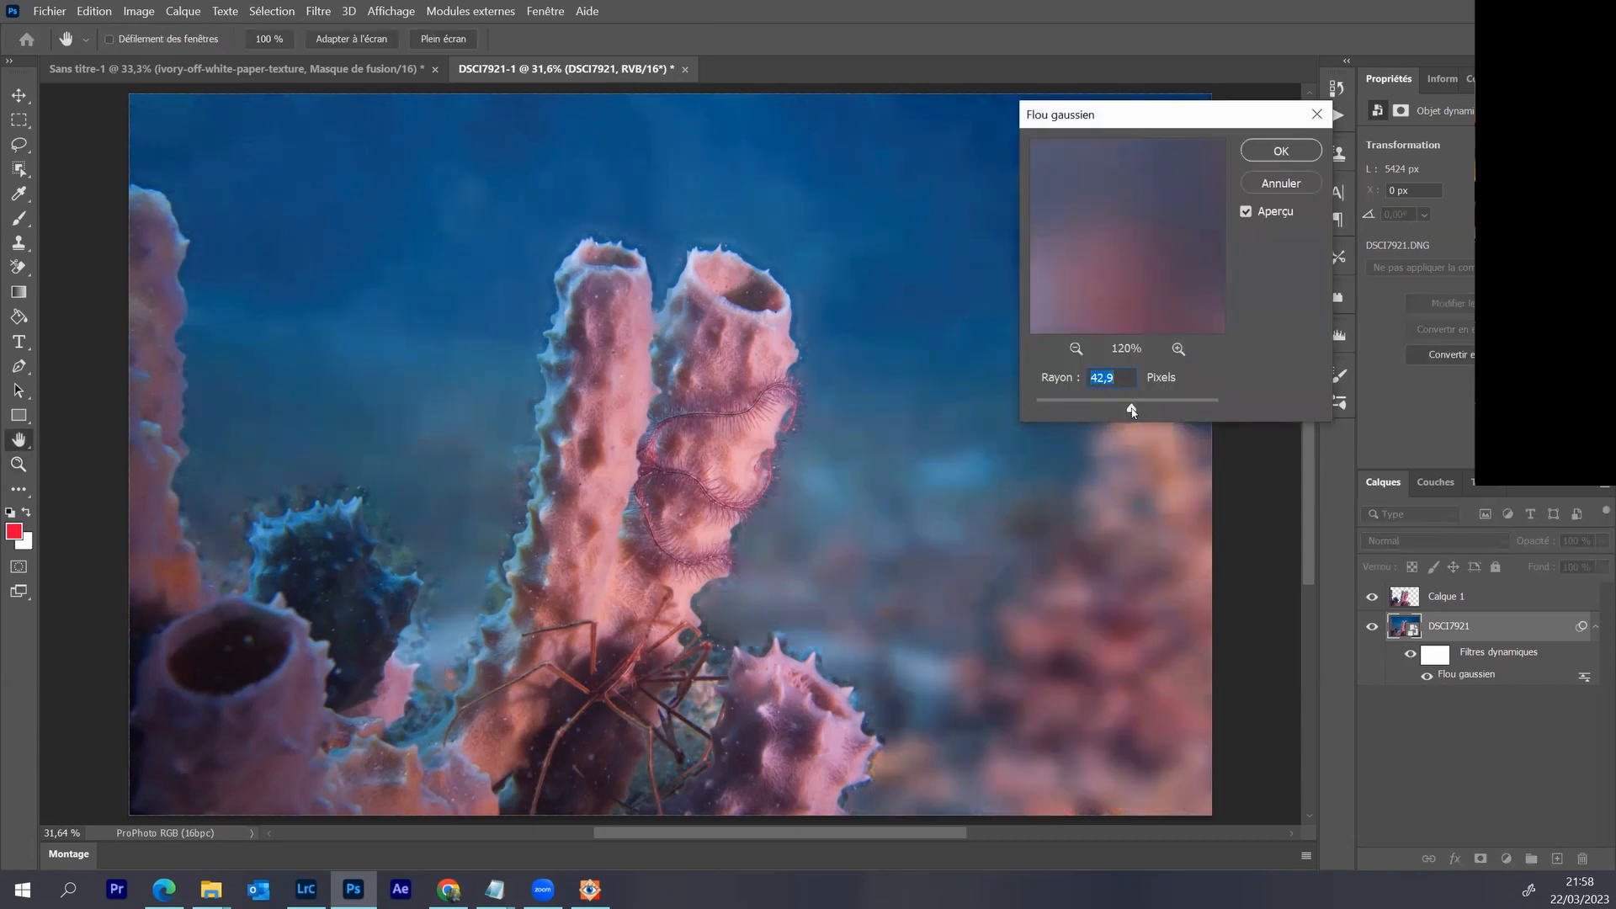
{"action": "left_click_drag", "start_coordinate": [1132, 411], "coordinate": [1127, 412]}
{"action": "left_click", "coordinate": [1281, 150]}
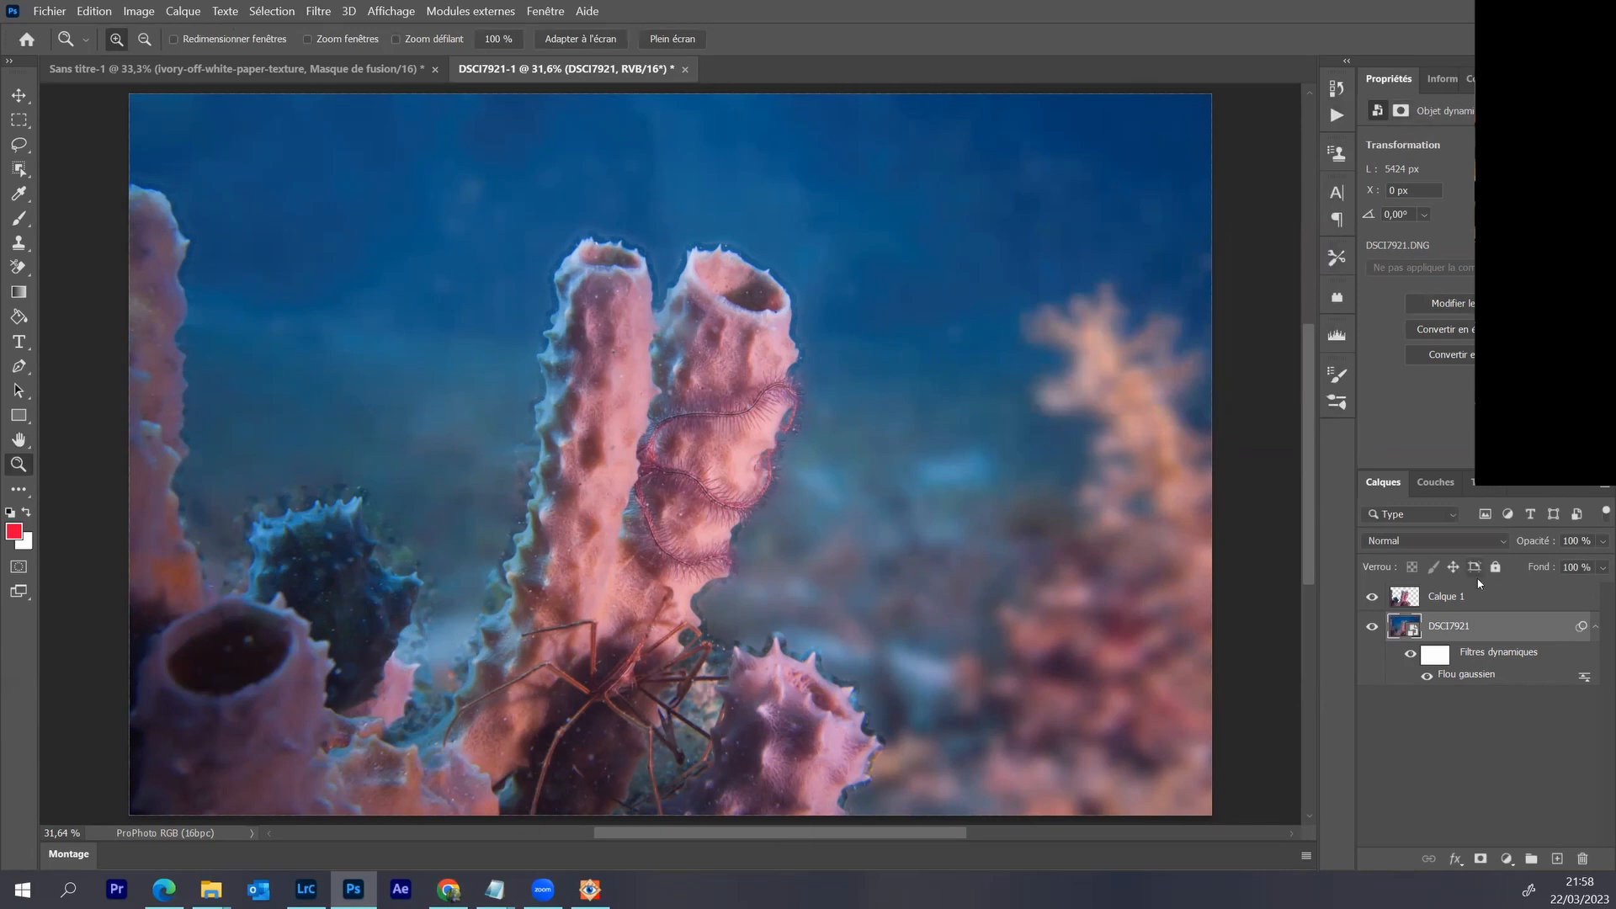
- Try feathering the smart filter mask of the blurred photo layer
{"action": "left_click", "coordinate": [1436, 655]}
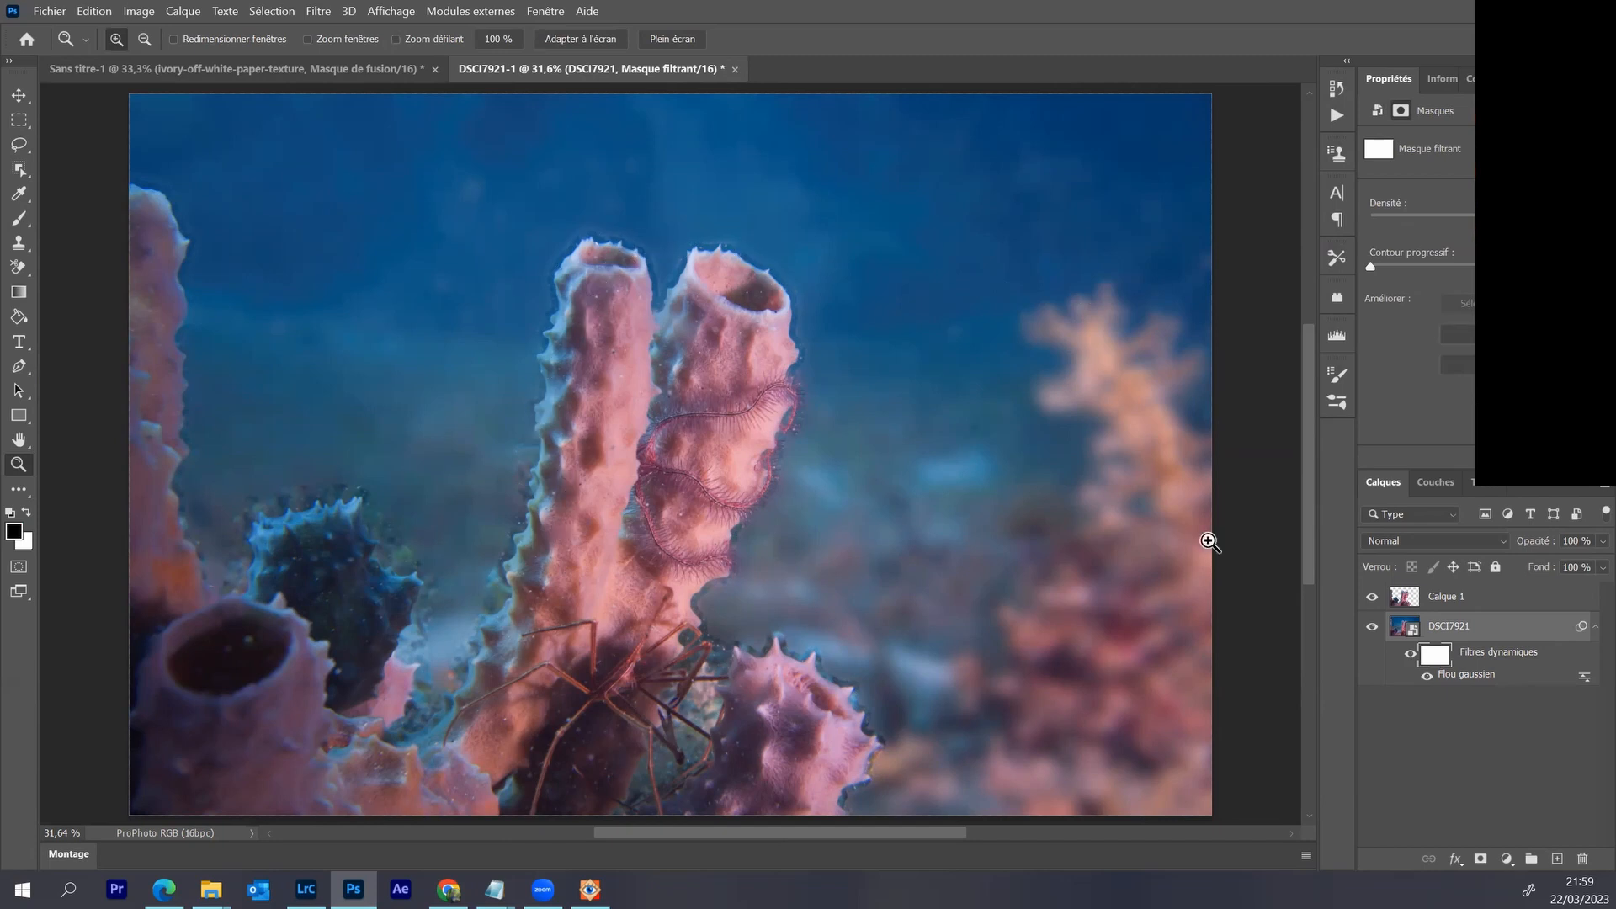
{"action": "left_click_drag", "start_coordinate": [1374, 266], "coordinate": [1469, 266]}
{"action": "left_click", "coordinate": [1462, 679]}
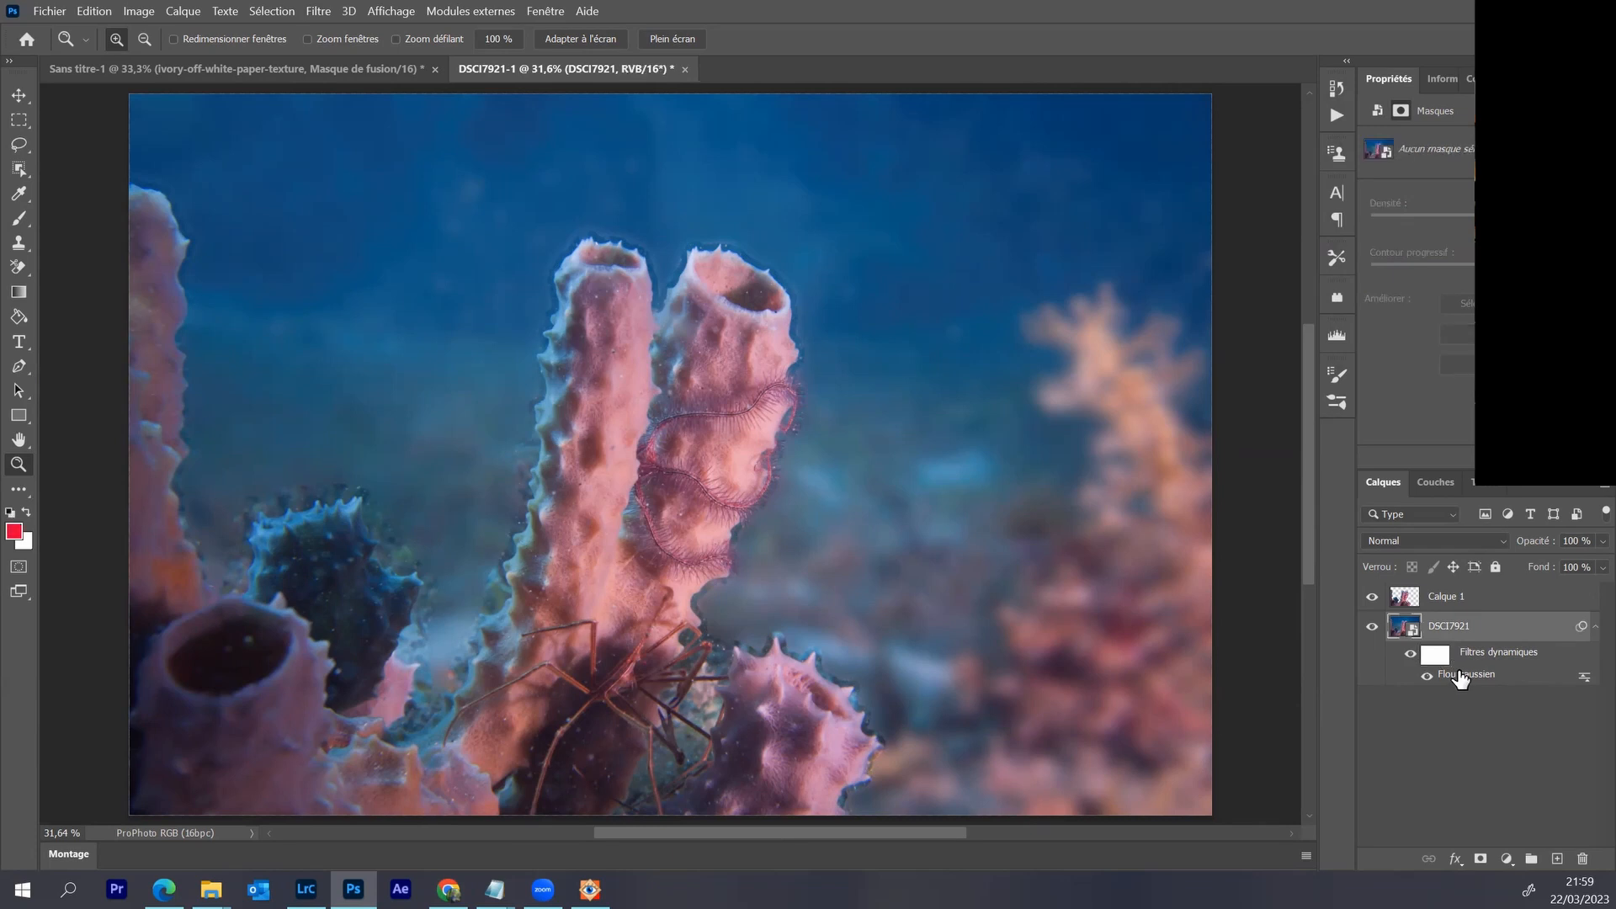
{"action": "left_click", "coordinate": [1435, 654]}
{"action": "left_click", "coordinate": [536, 323]}
{"action": "left_click_drag", "start_coordinate": [547, 326], "coordinate": [358, 388]}
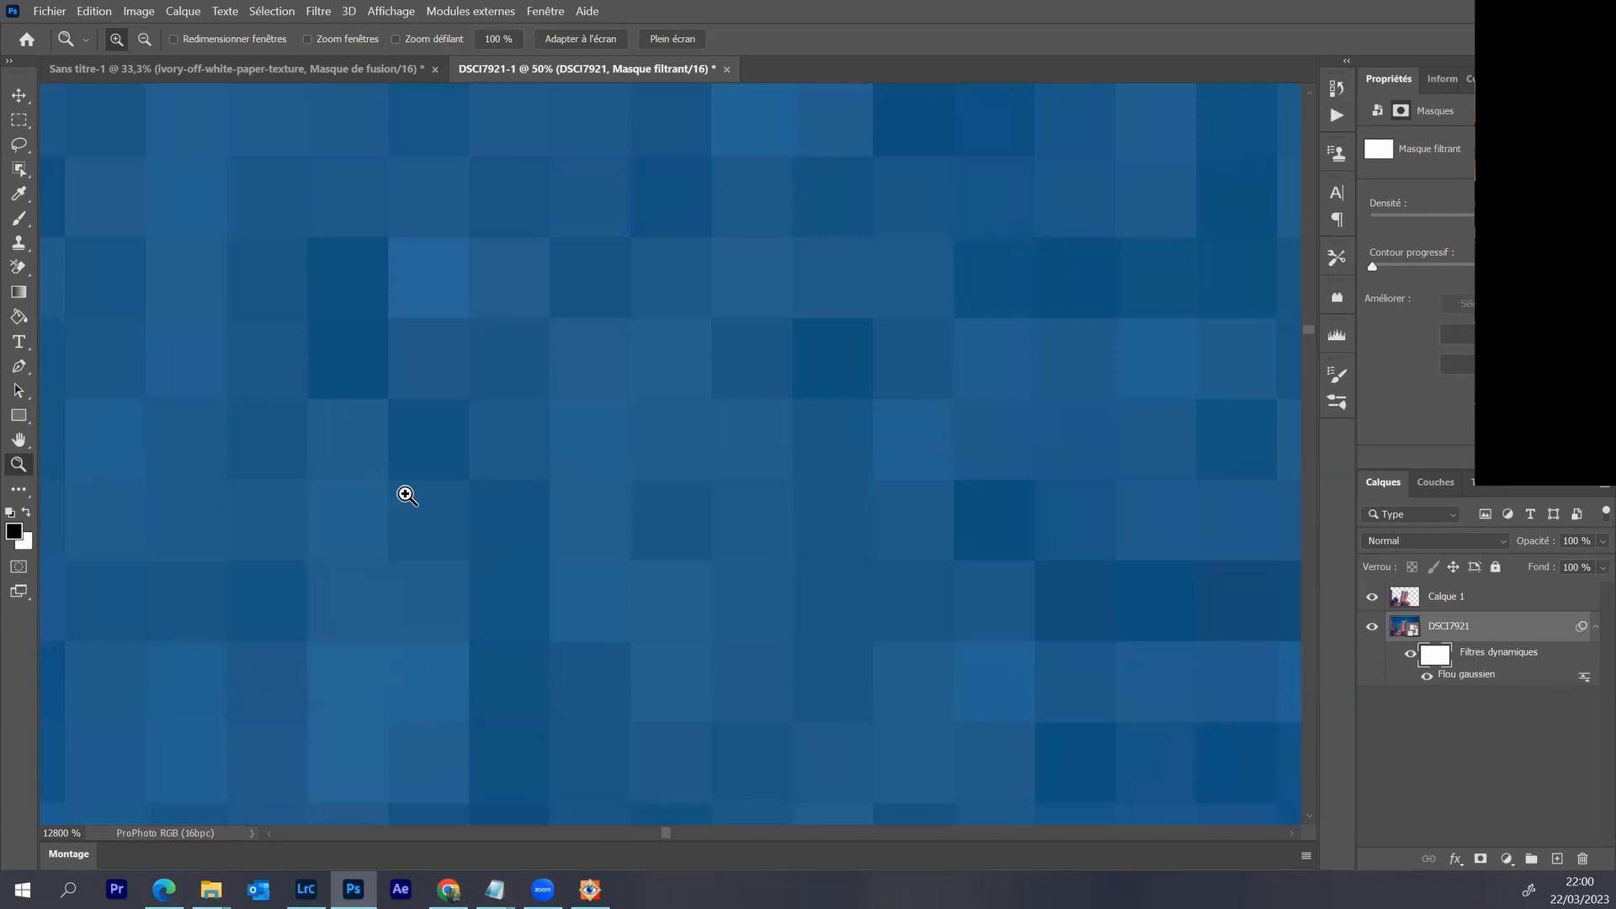
{"action": "right_click", "coordinate": [529, 499]}
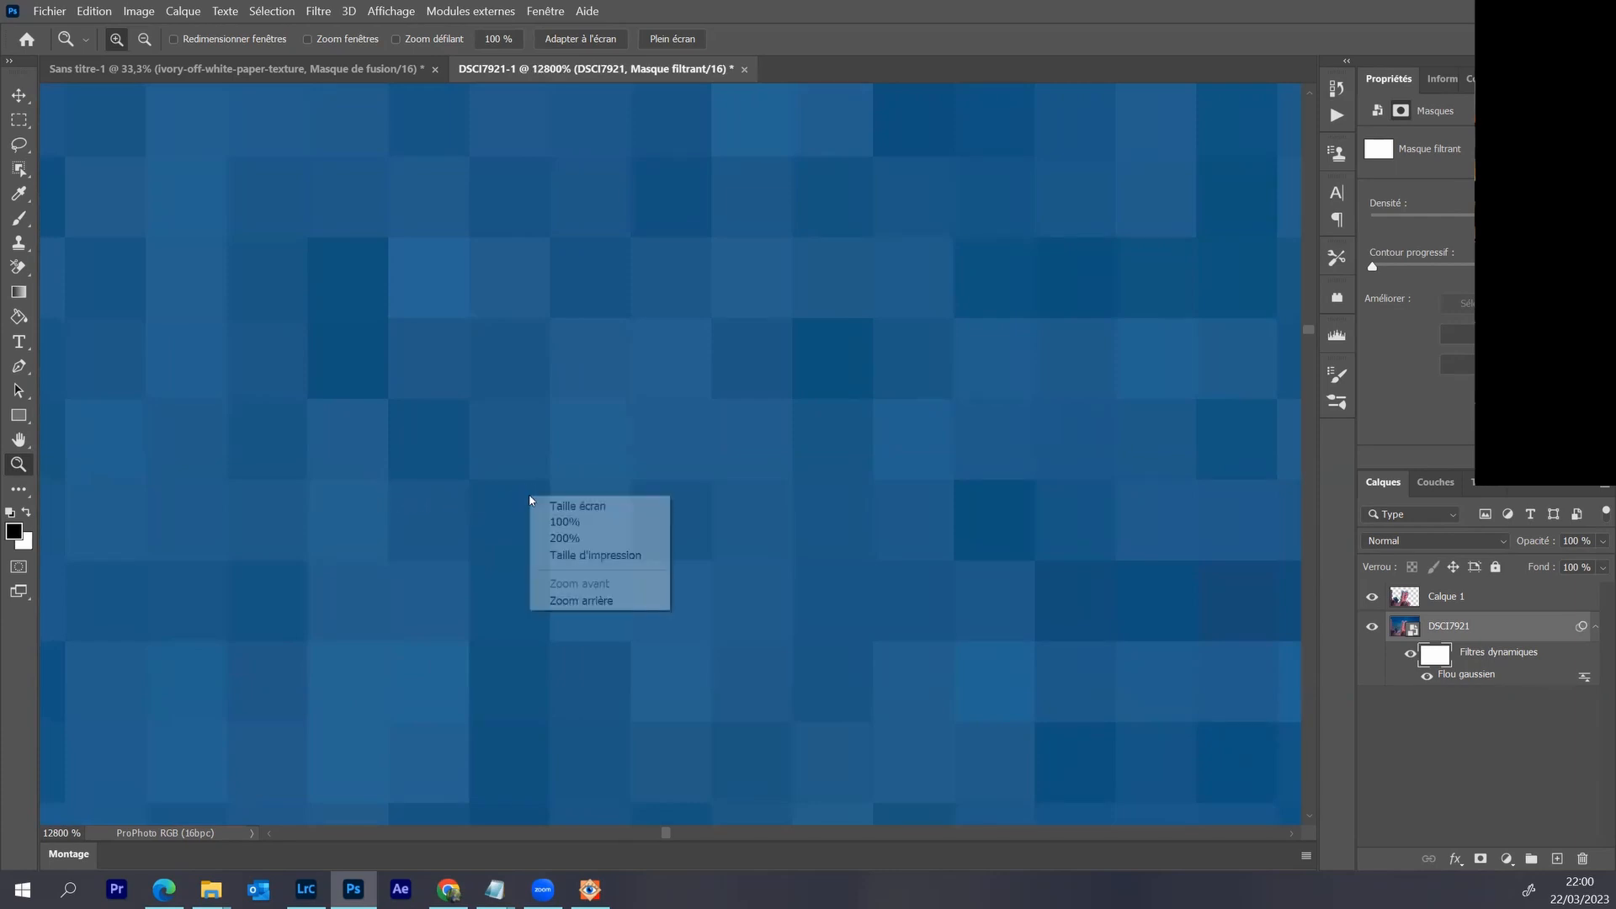
{"action": "left_click", "coordinate": [548, 504]}
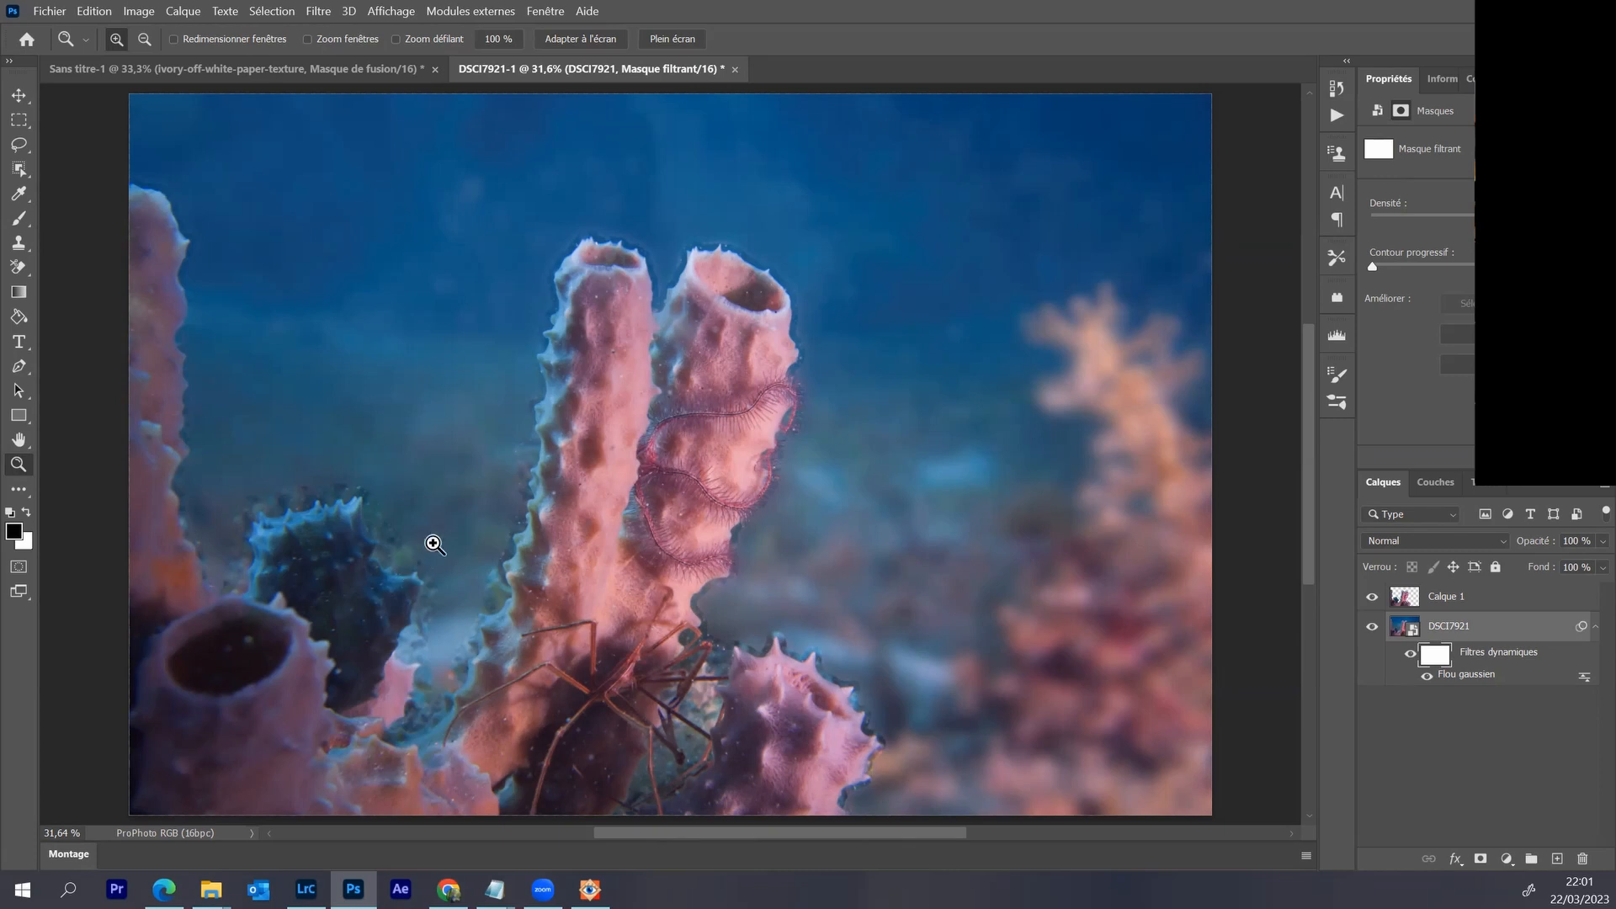
{"action": "left_click", "coordinate": [1510, 657]}
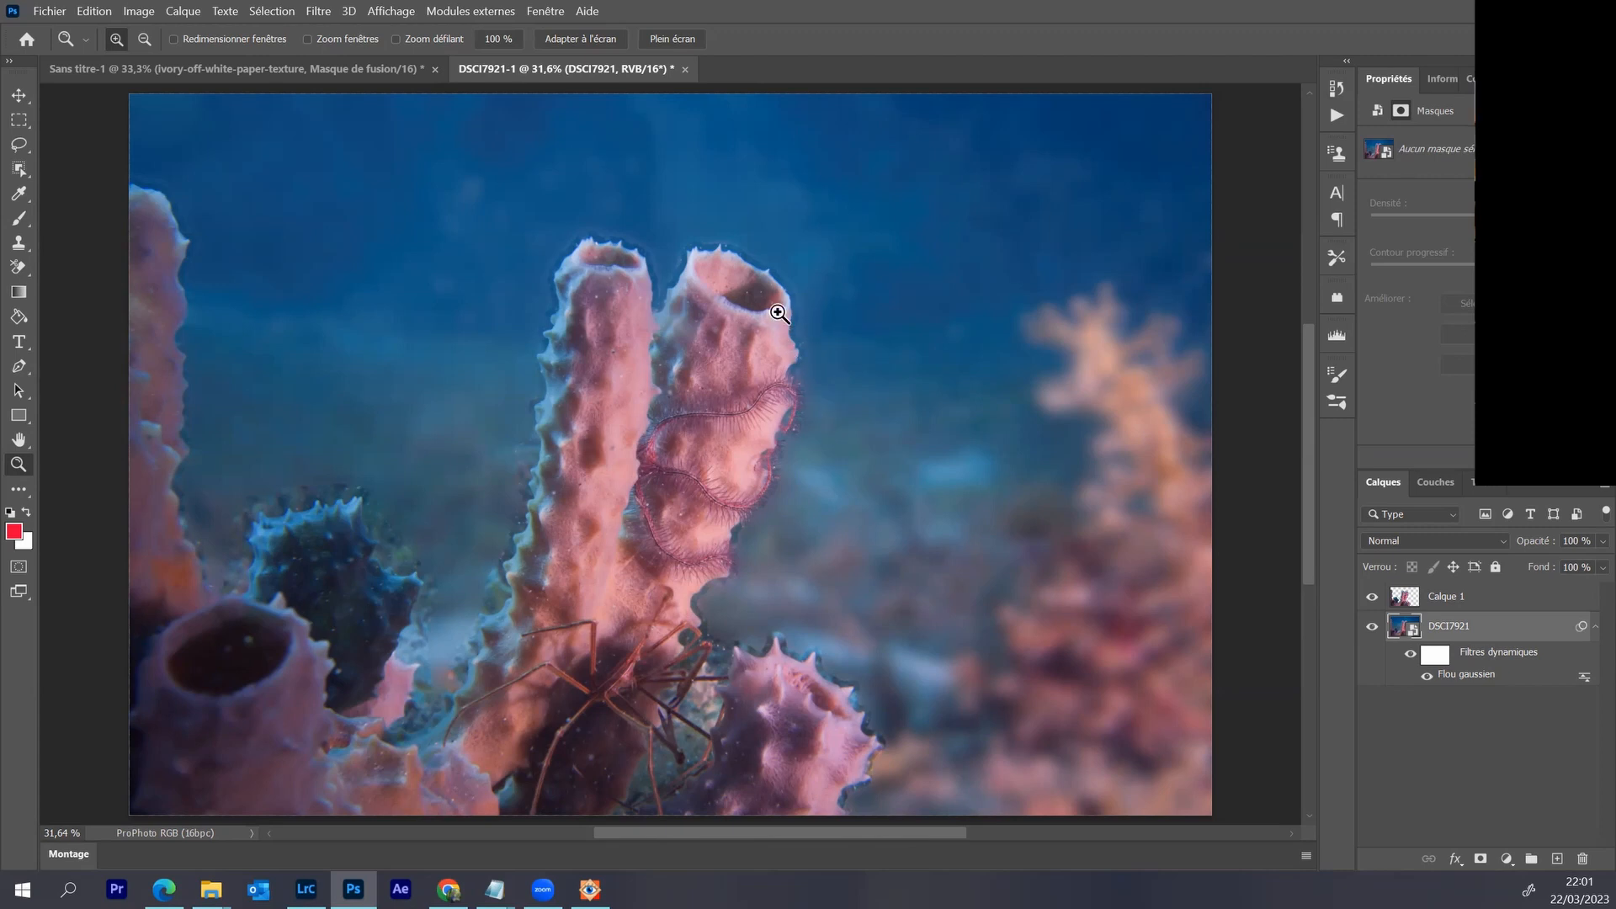
- Hide the blurred photo layer and select the entire canvas on the sponge cut-out layer, with the Quick Selection tool active
{"action": "left_click", "coordinate": [1402, 598]}
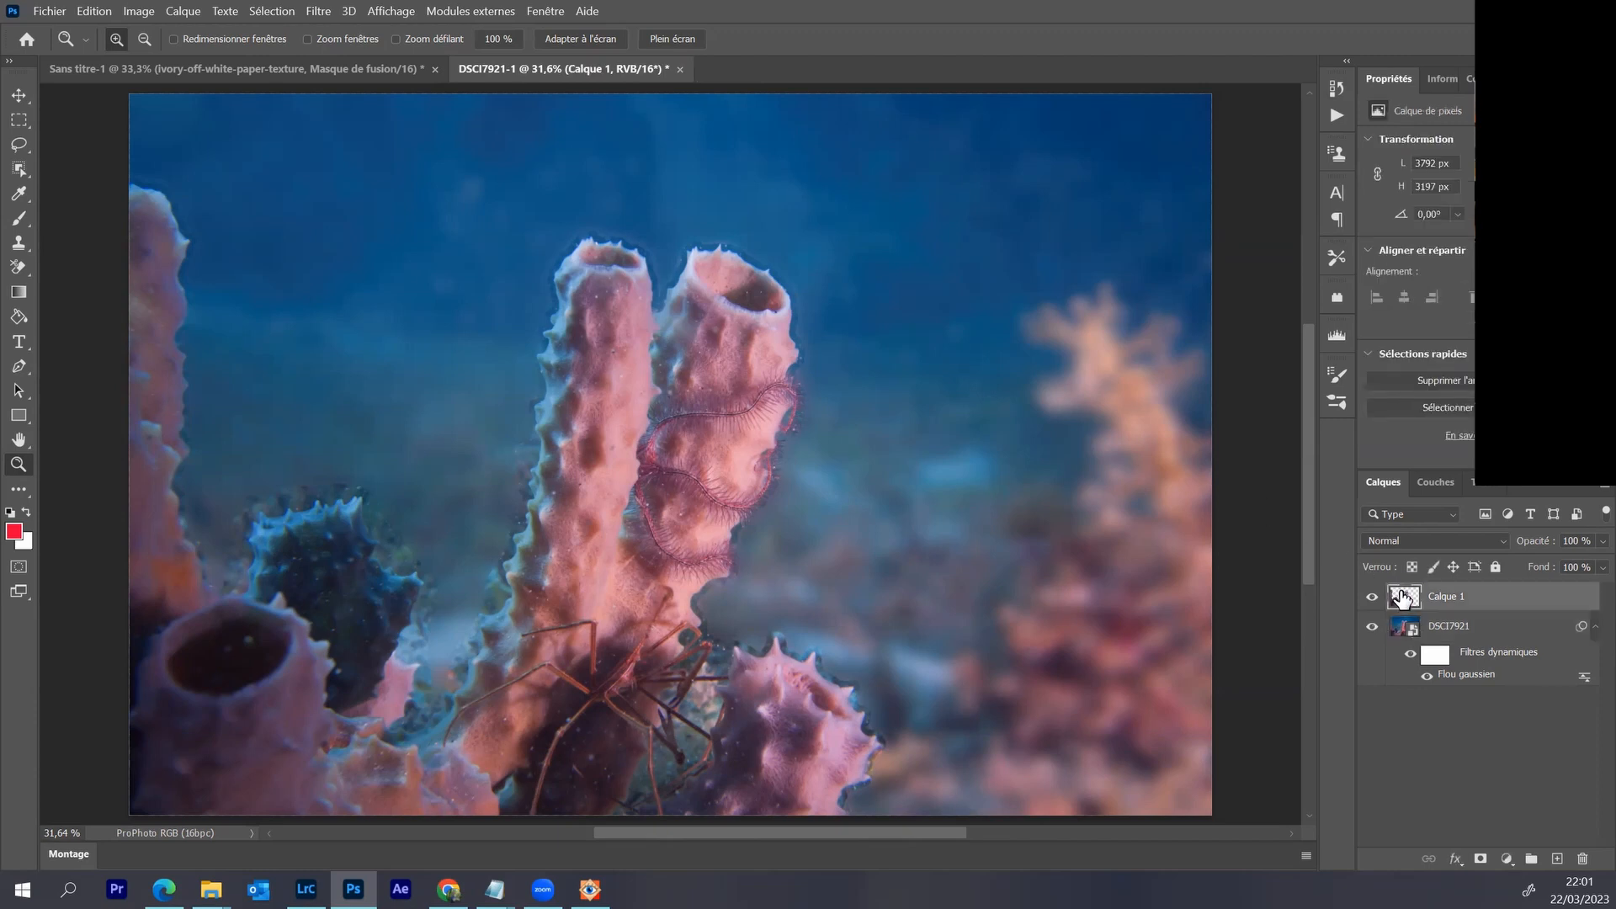
{"action": "left_click", "coordinate": [1371, 628]}
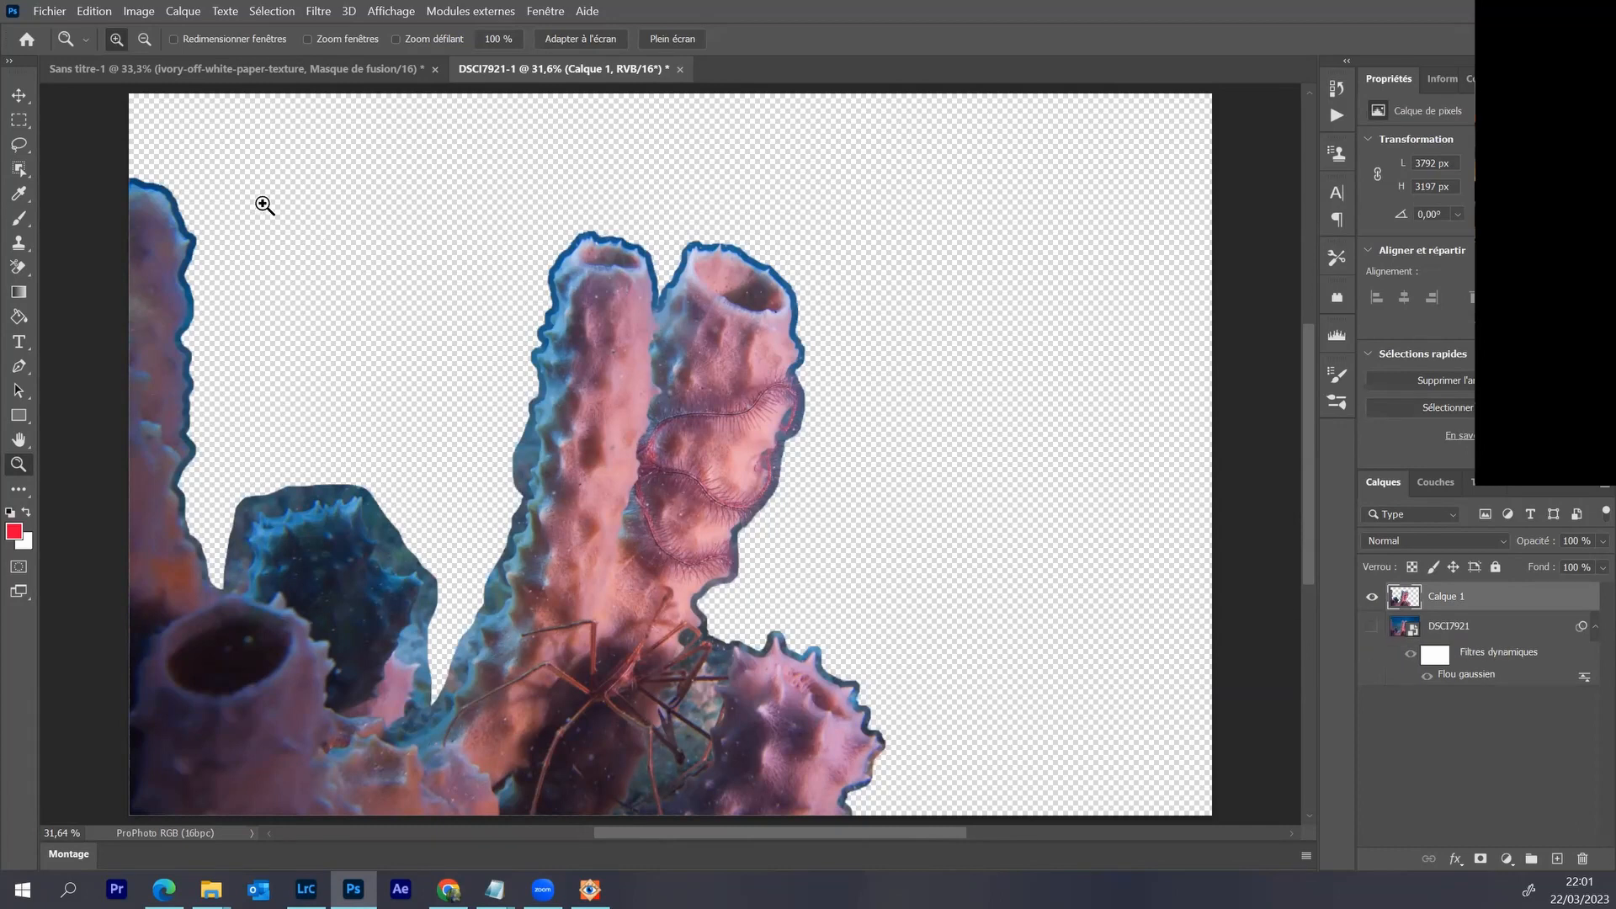
{"action": "left_click_drag", "start_coordinate": [18, 169], "coordinate": [143, 166]}
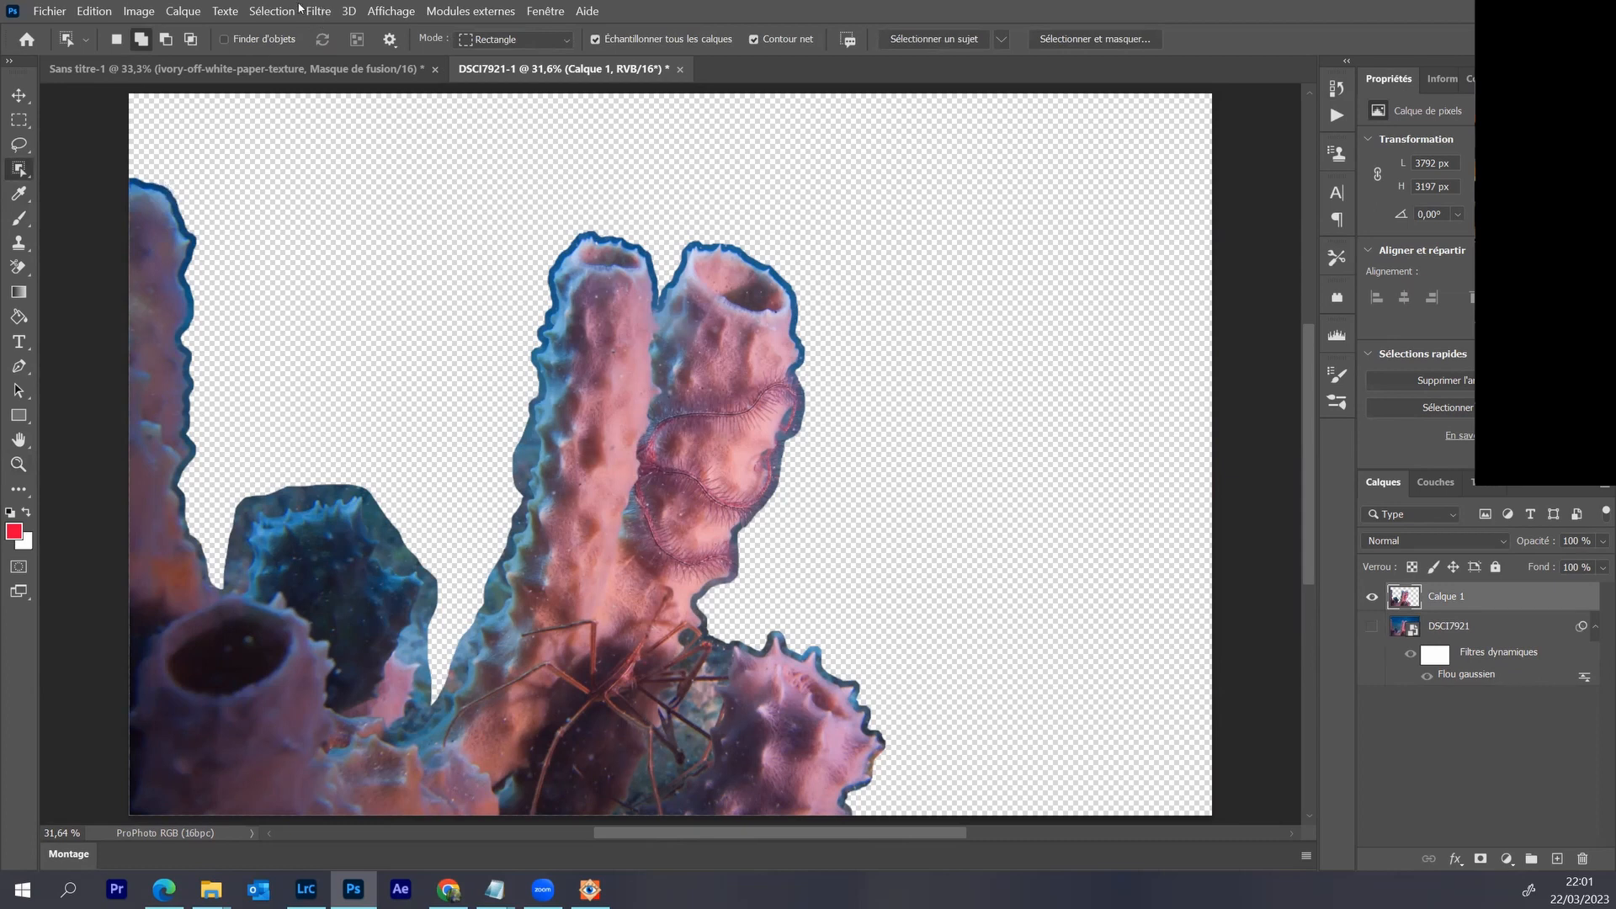
{"action": "key", "text": "shift+w"}
{"action": "left_click", "coordinate": [272, 11]}
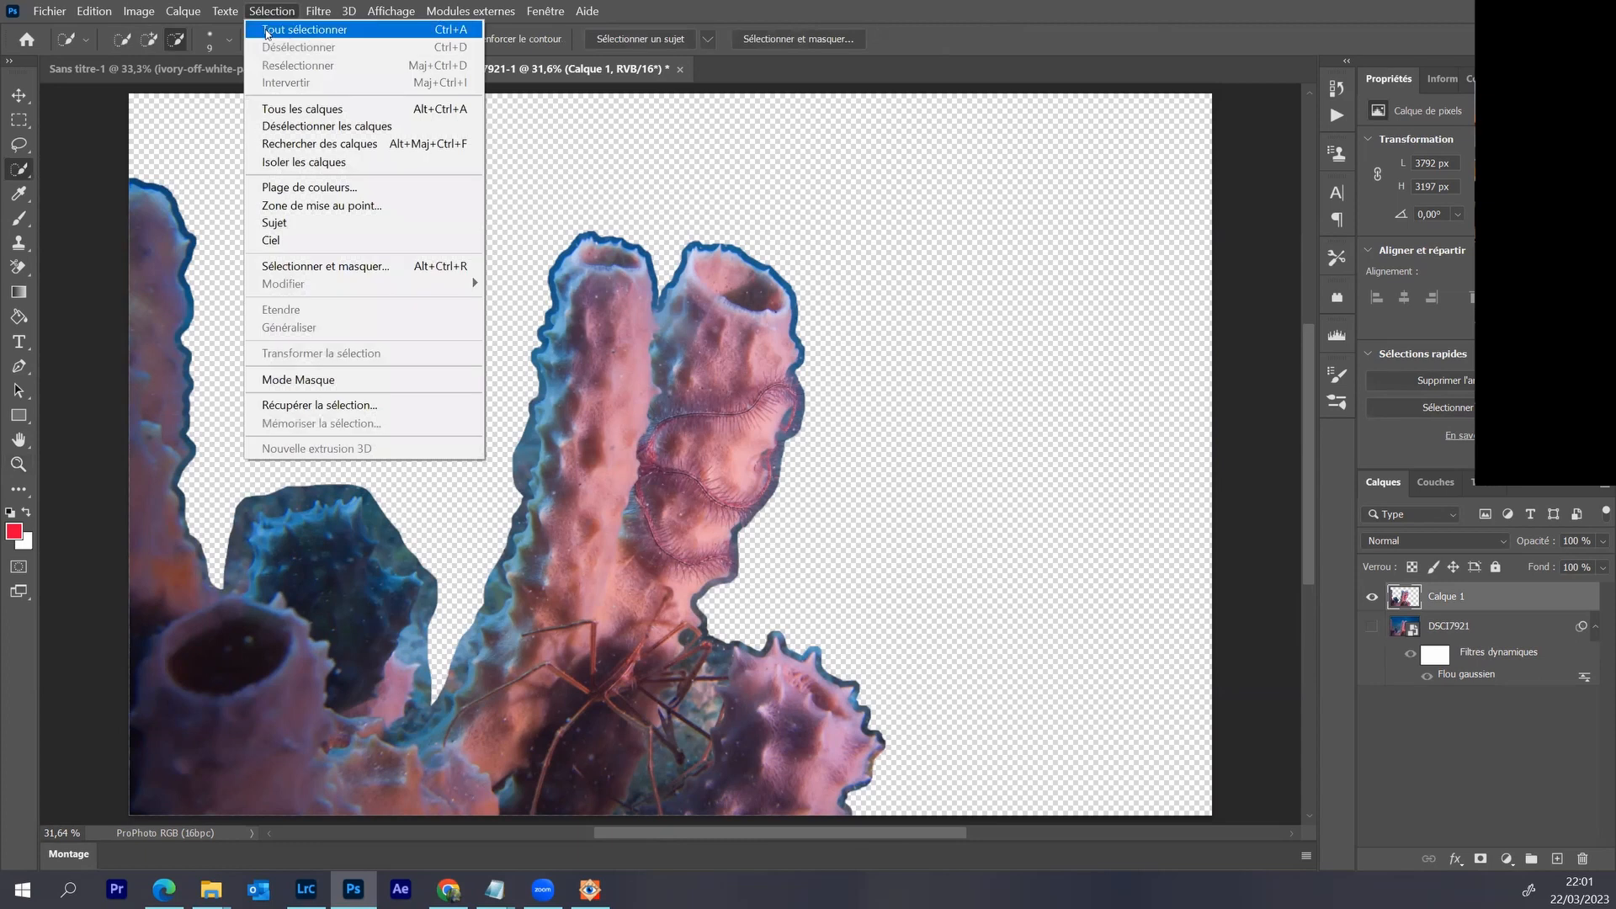
{"action": "left_click", "coordinate": [267, 31]}
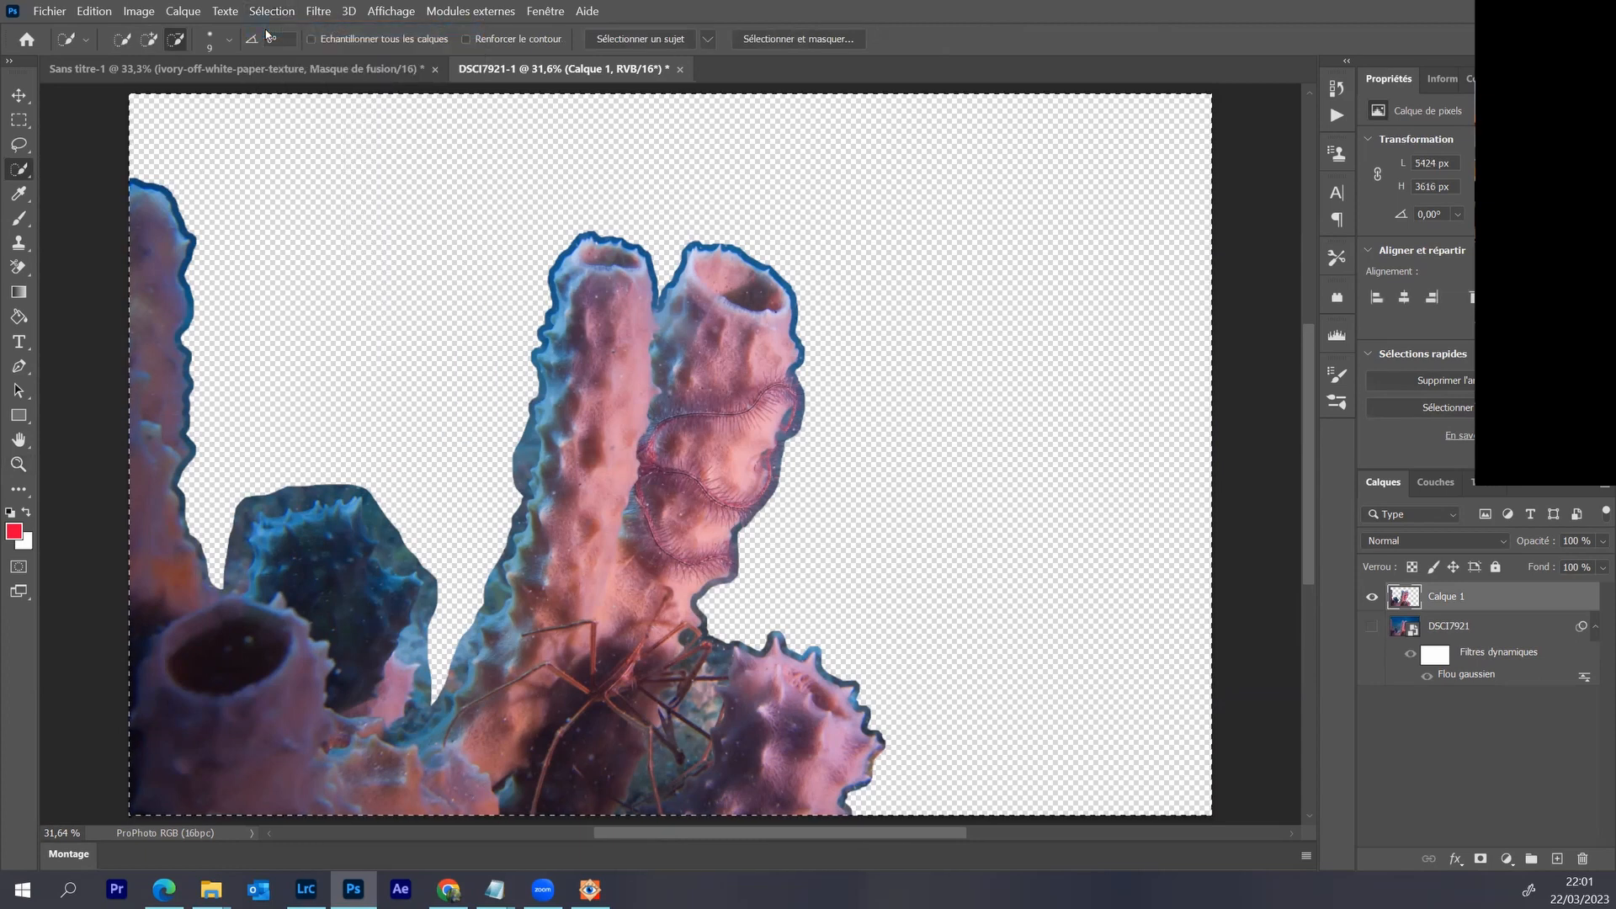
- Deselect, hide the sponge cut-out layer Calque 1, and show the photo layer DSCI7921 with its smart filters turned off
{"action": "key", "text": "ctrl+d"}
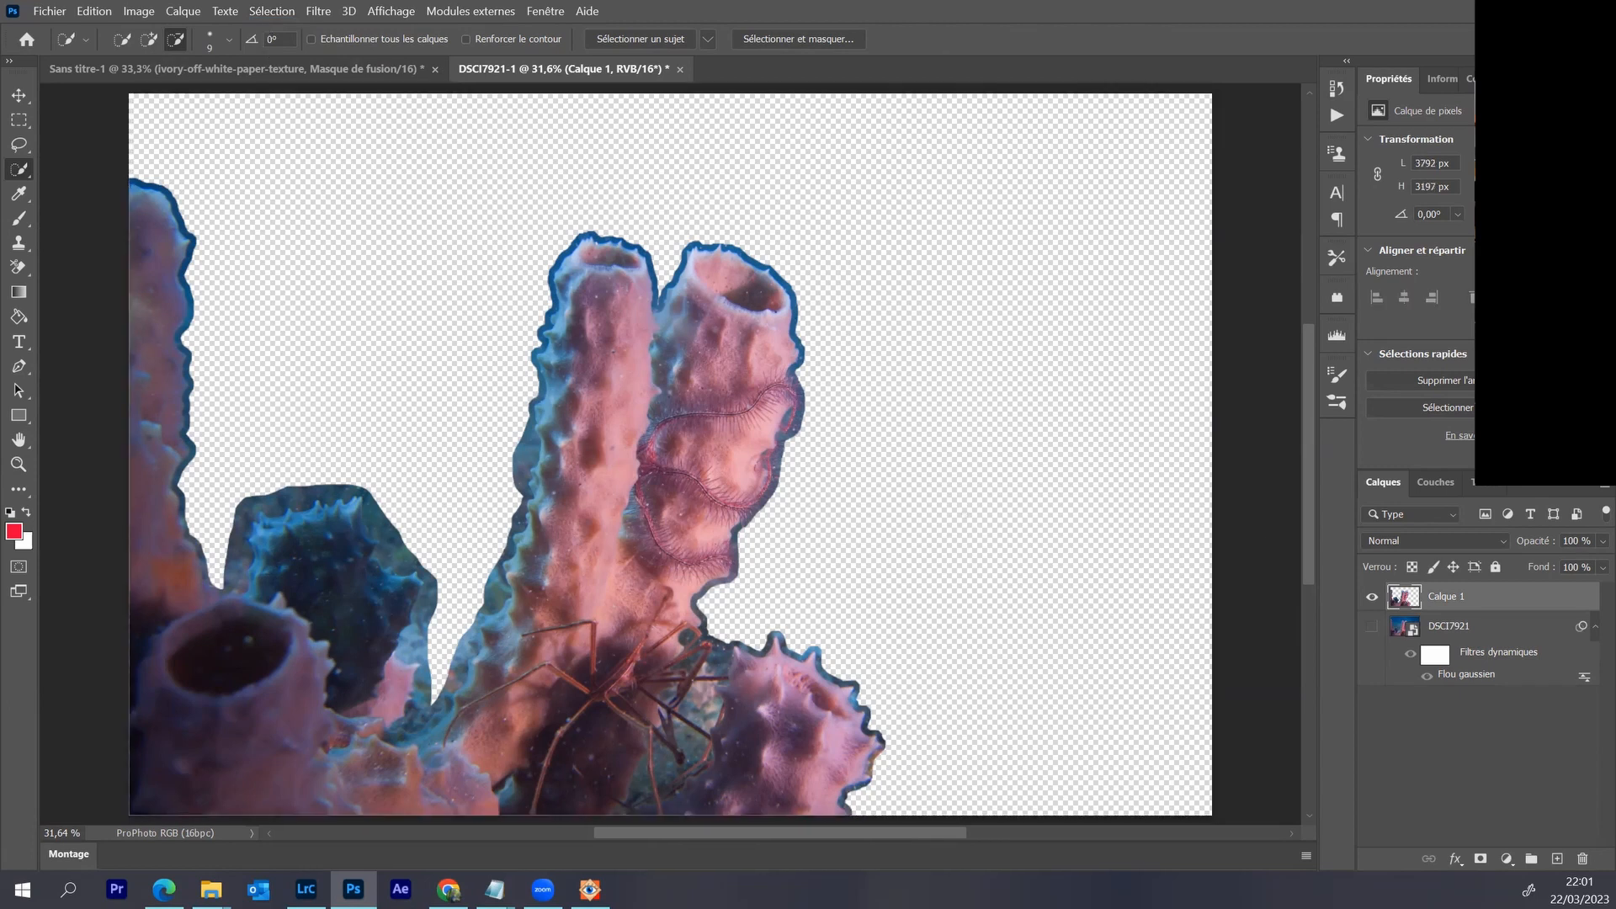
{"action": "left_click", "coordinate": [1372, 600]}
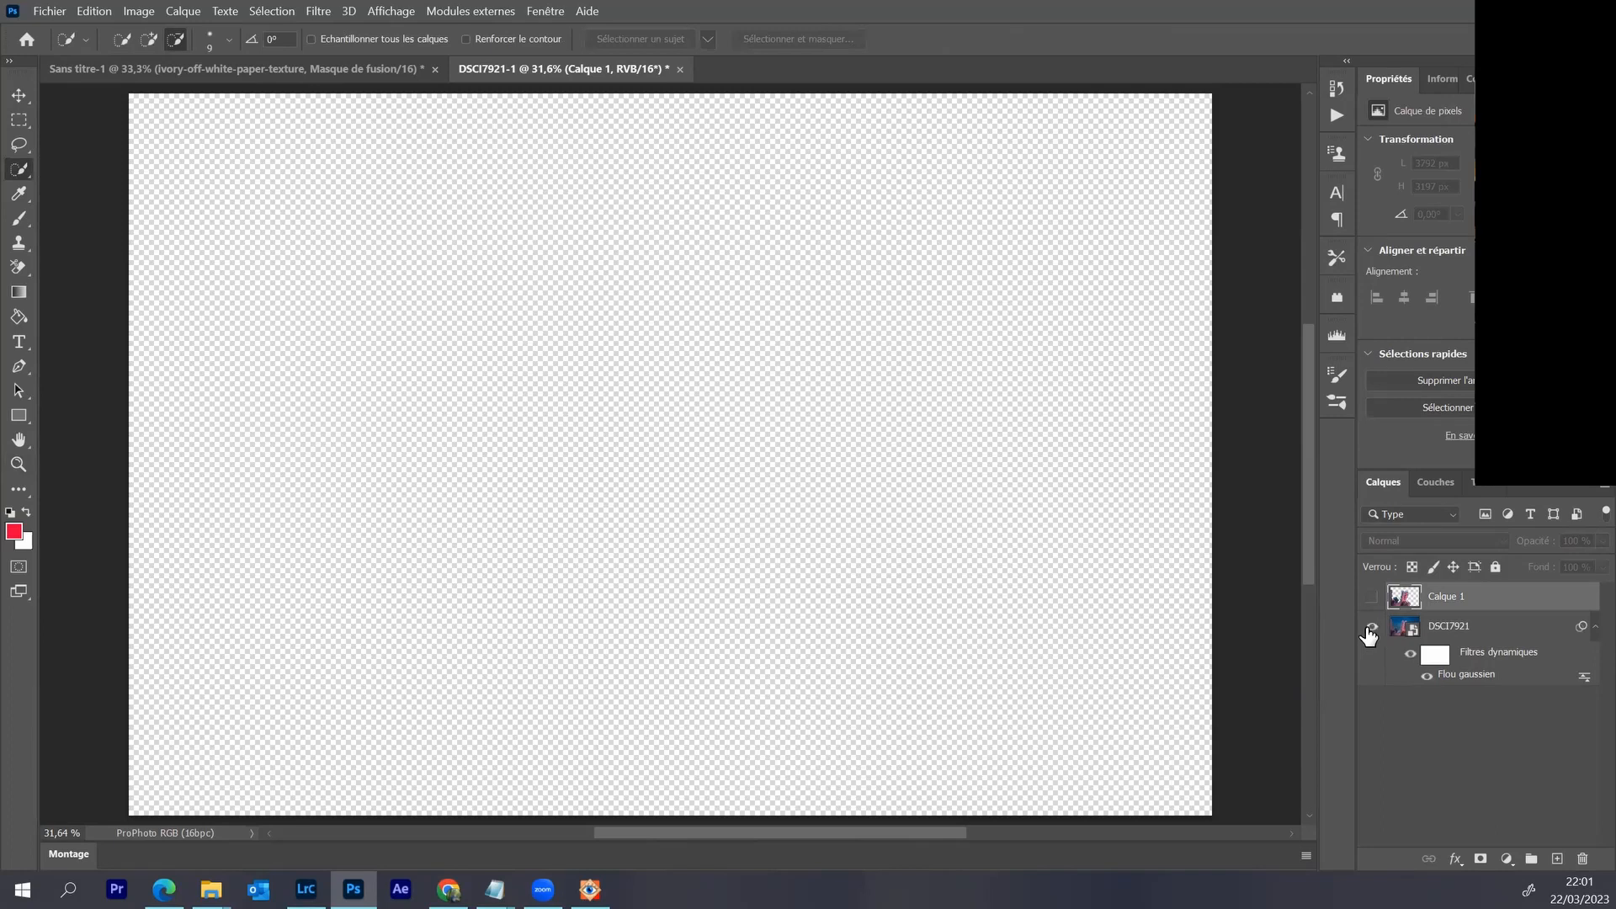
{"action": "left_click", "coordinate": [1371, 627]}
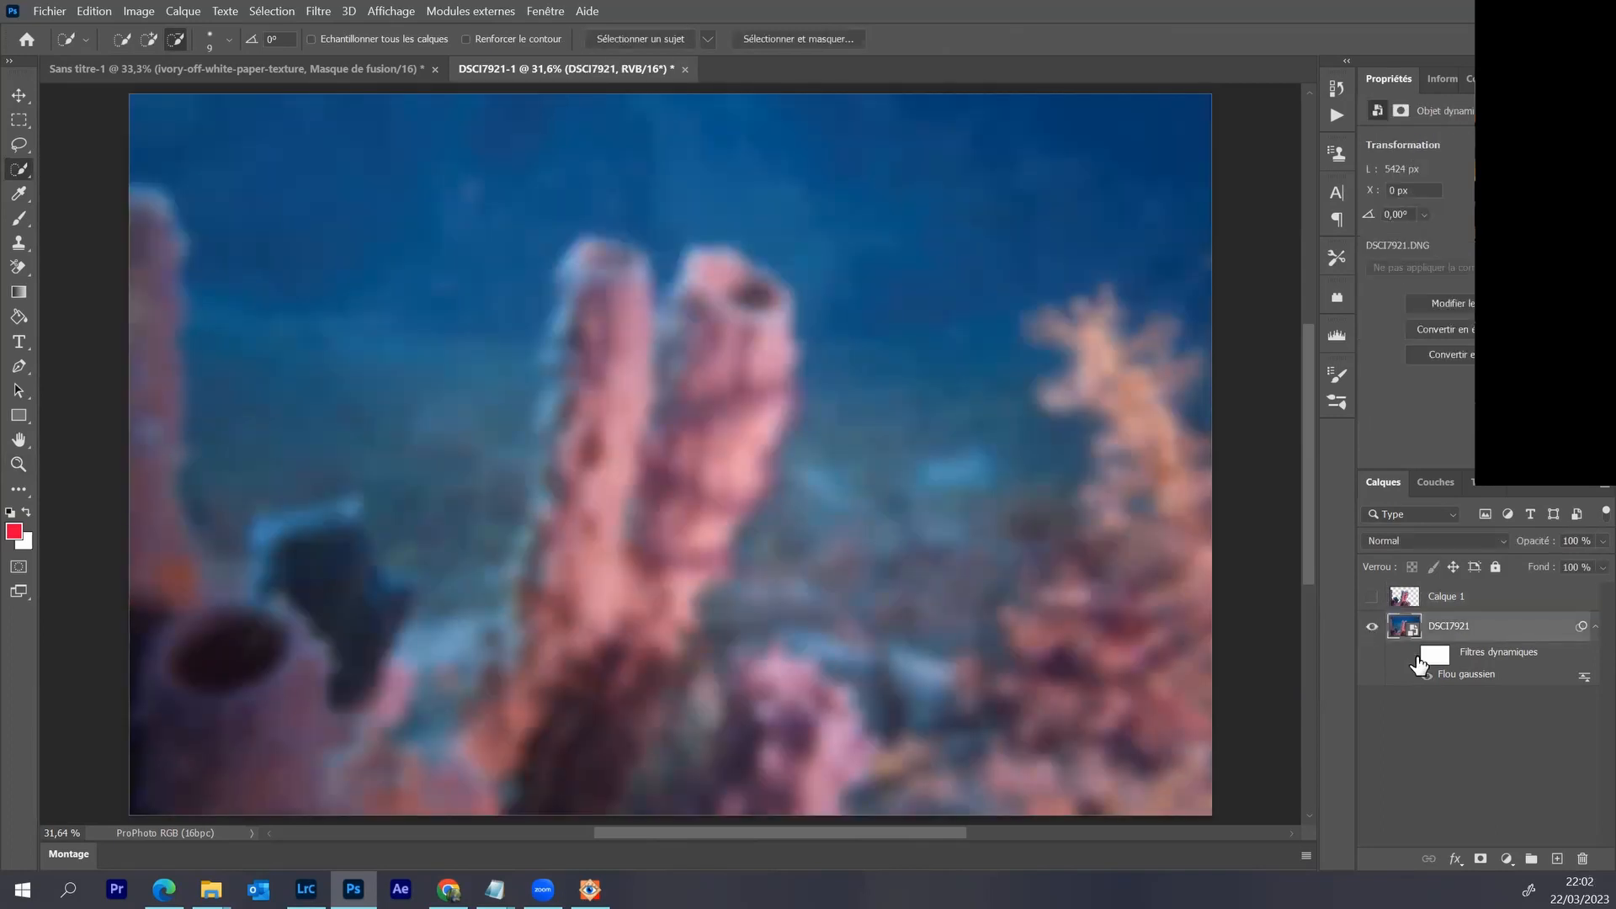
{"action": "left_click", "coordinate": [1421, 663]}
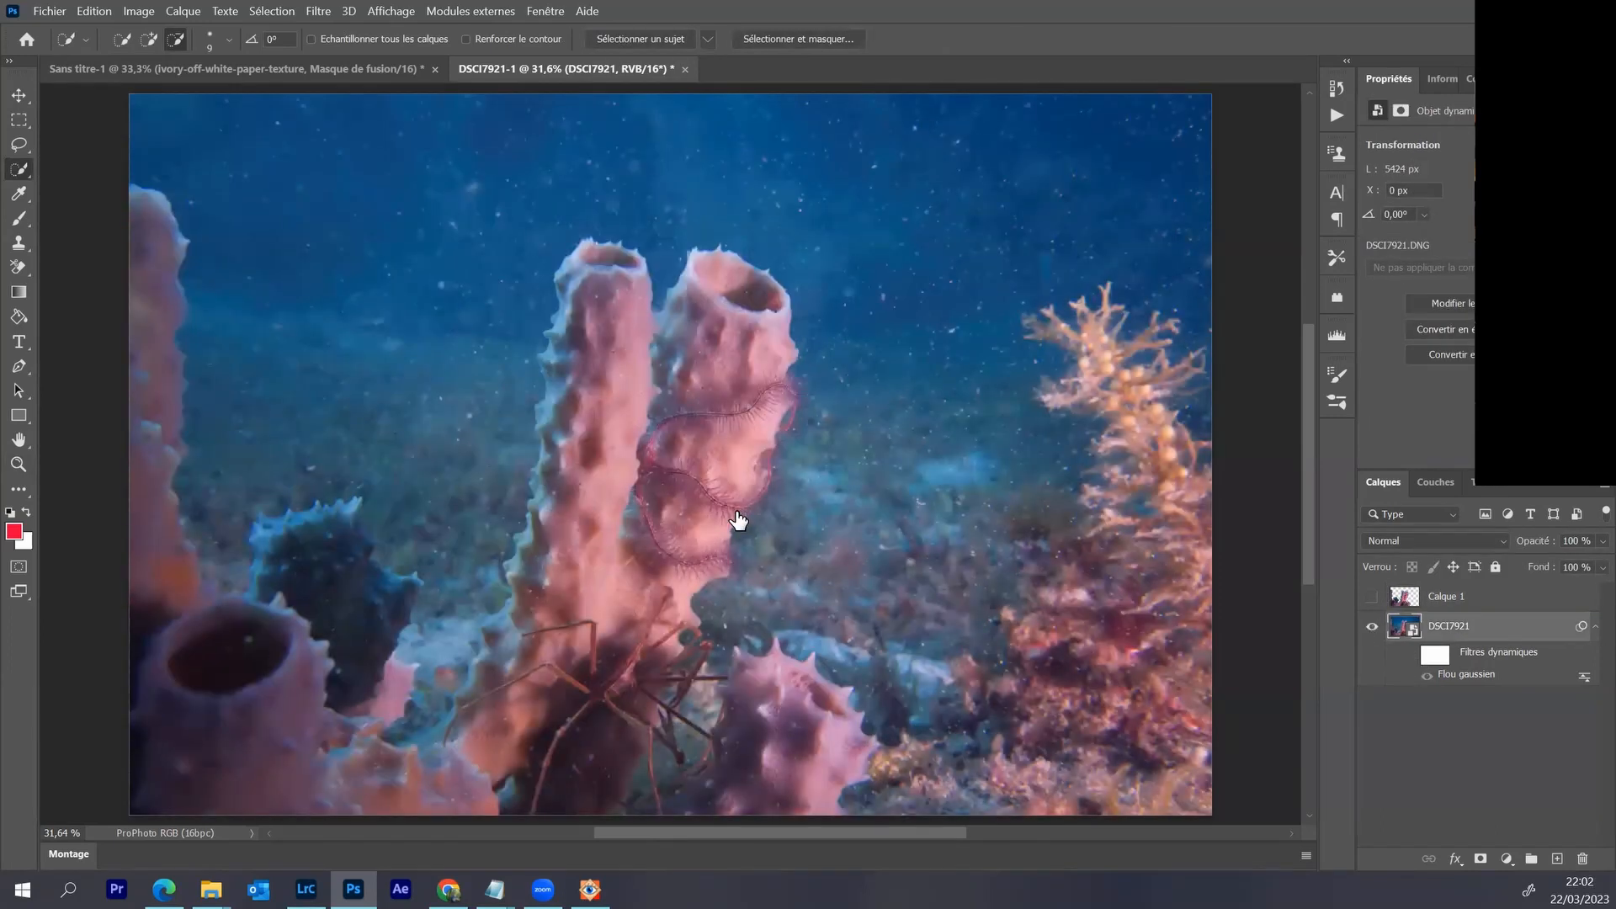
- Select the central tube sponges, the left-hand sponges and the dark sponge between them with the Object Selection tool
{"action": "left_click", "coordinate": [19, 146]}
{"action": "left_click", "coordinate": [20, 170]}
{"action": "right_click", "coordinate": [19, 170]}
{"action": "left_click", "coordinate": [67, 169]}
{"action": "left_click_drag", "start_coordinate": [493, 219], "coordinate": [896, 827]}
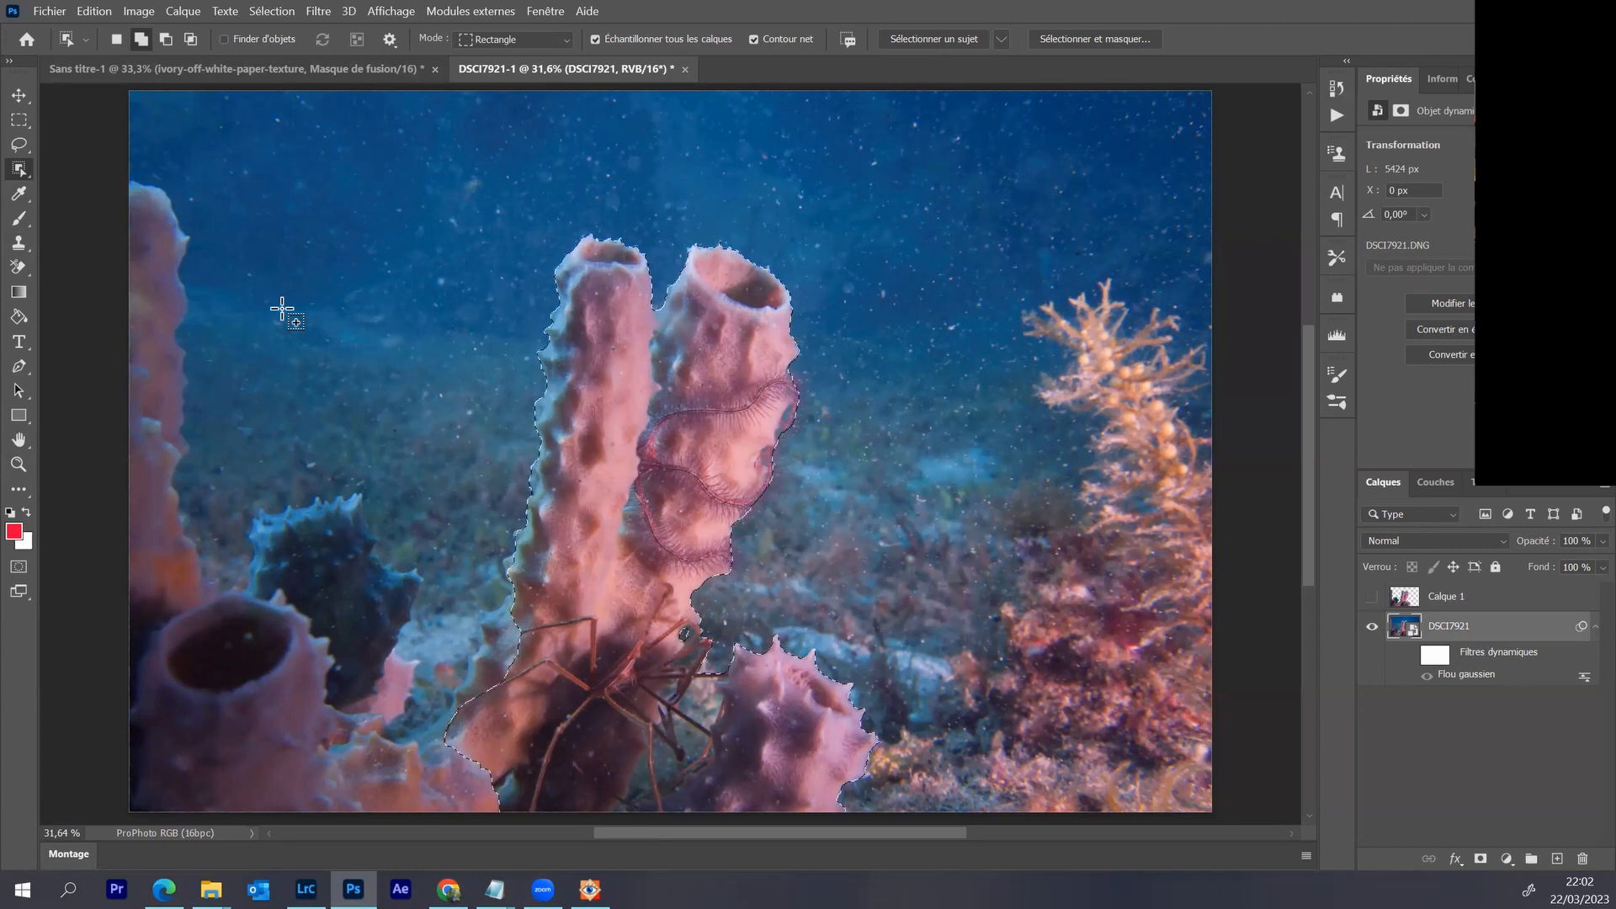
{"action": "left_click_drag", "start_coordinate": [282, 309], "coordinate": [515, 721]}
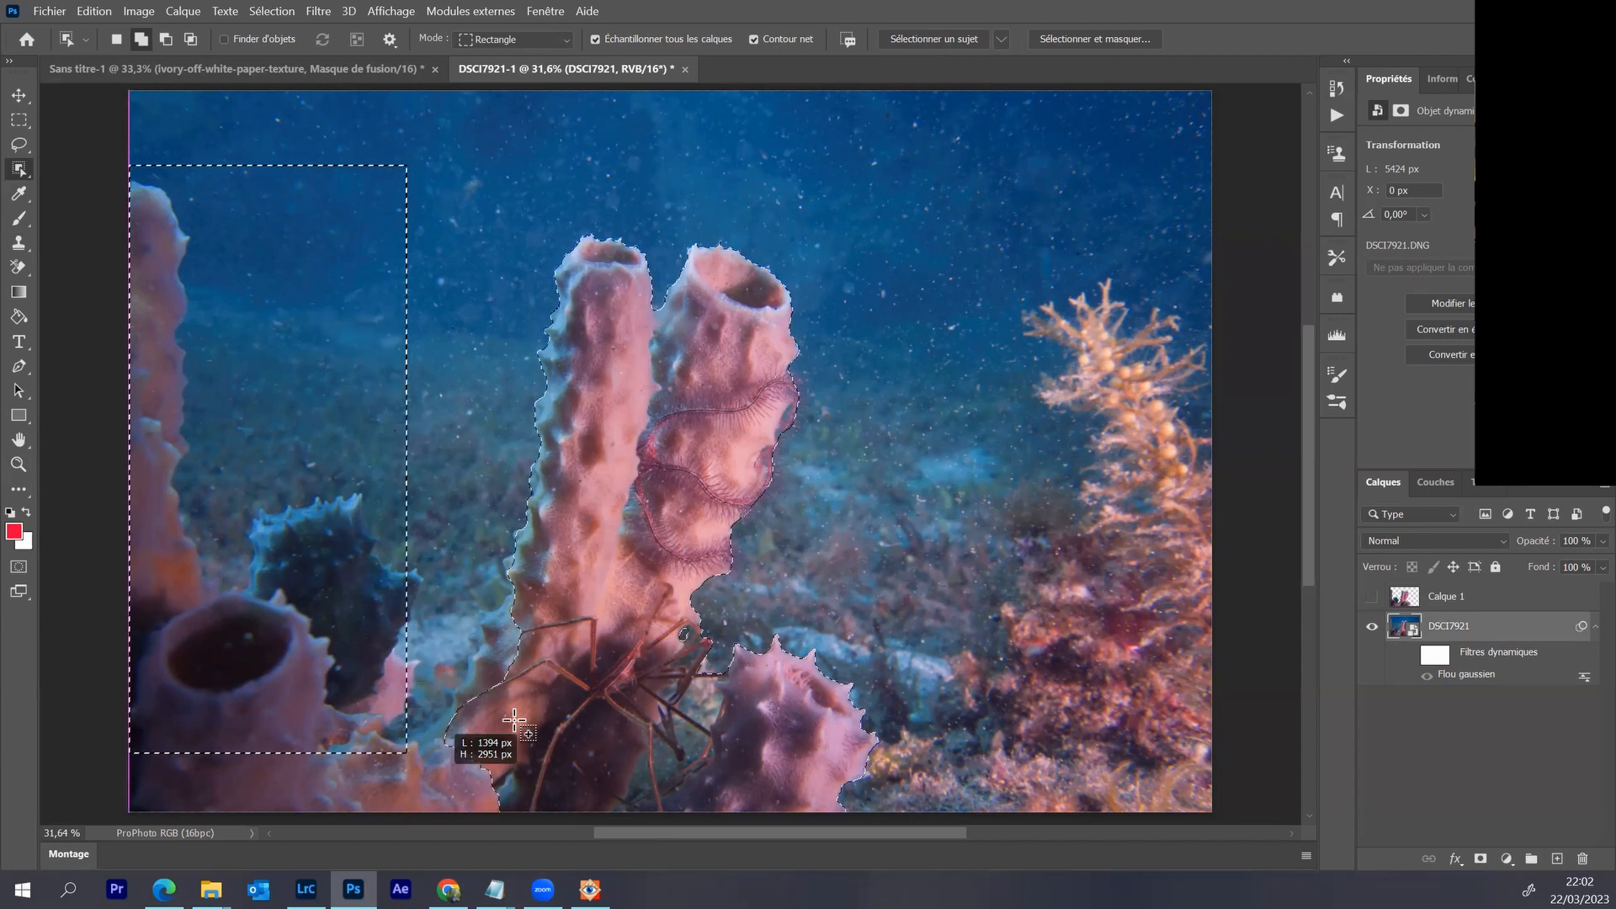
{"action": "left_click_drag", "start_coordinate": [514, 720], "coordinate": [259, 876]}
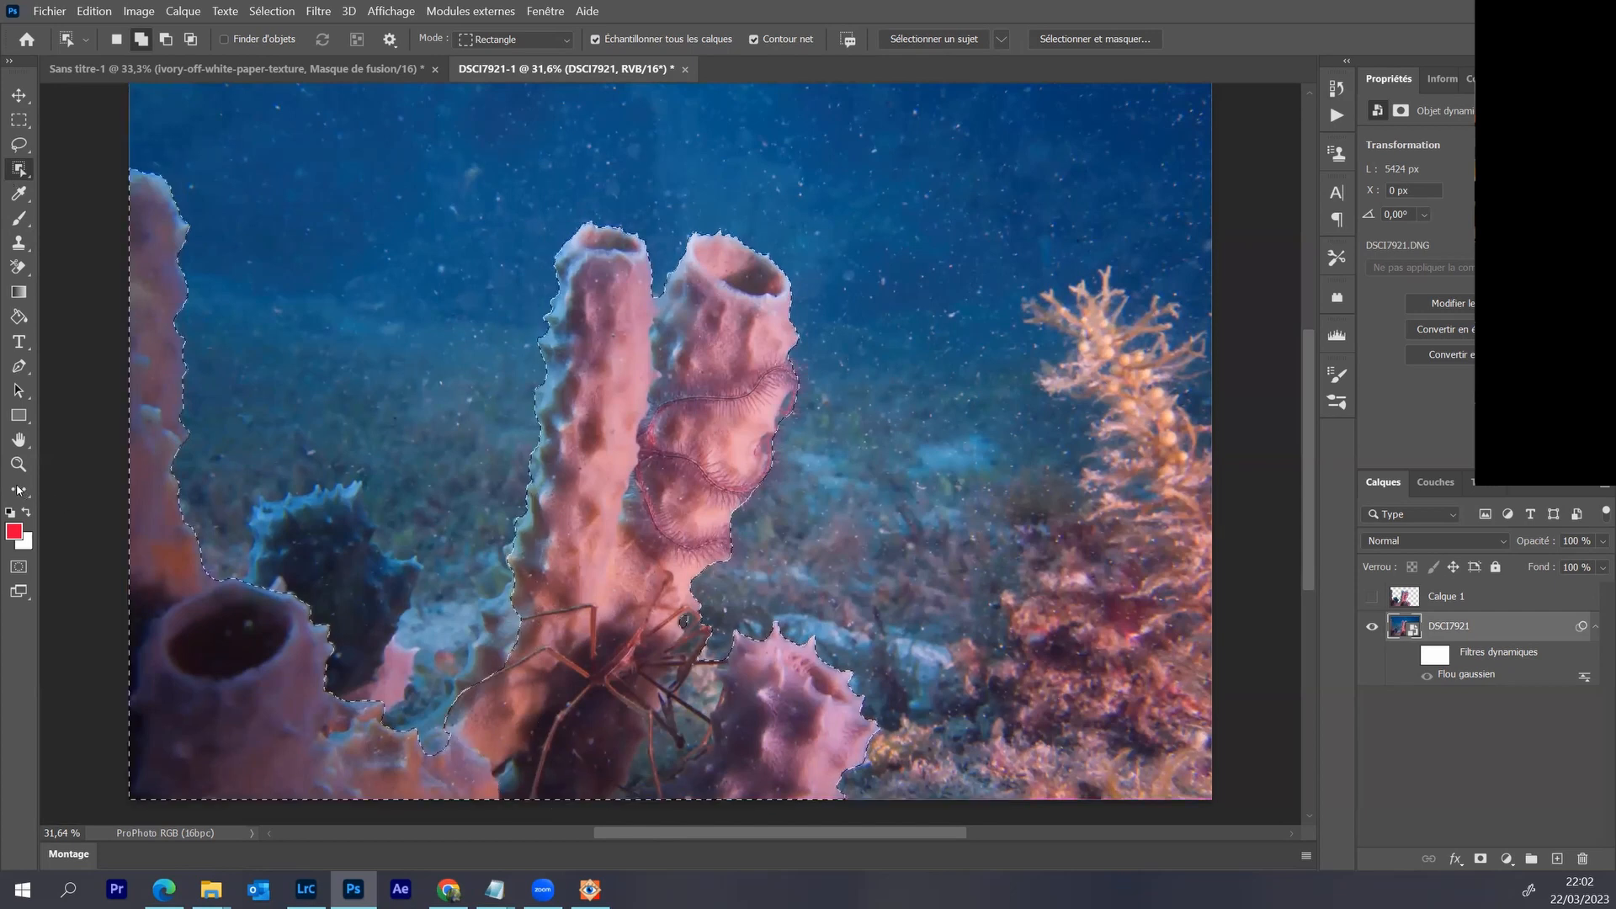
{"action": "left_click_drag", "start_coordinate": [227, 474], "coordinate": [431, 766]}
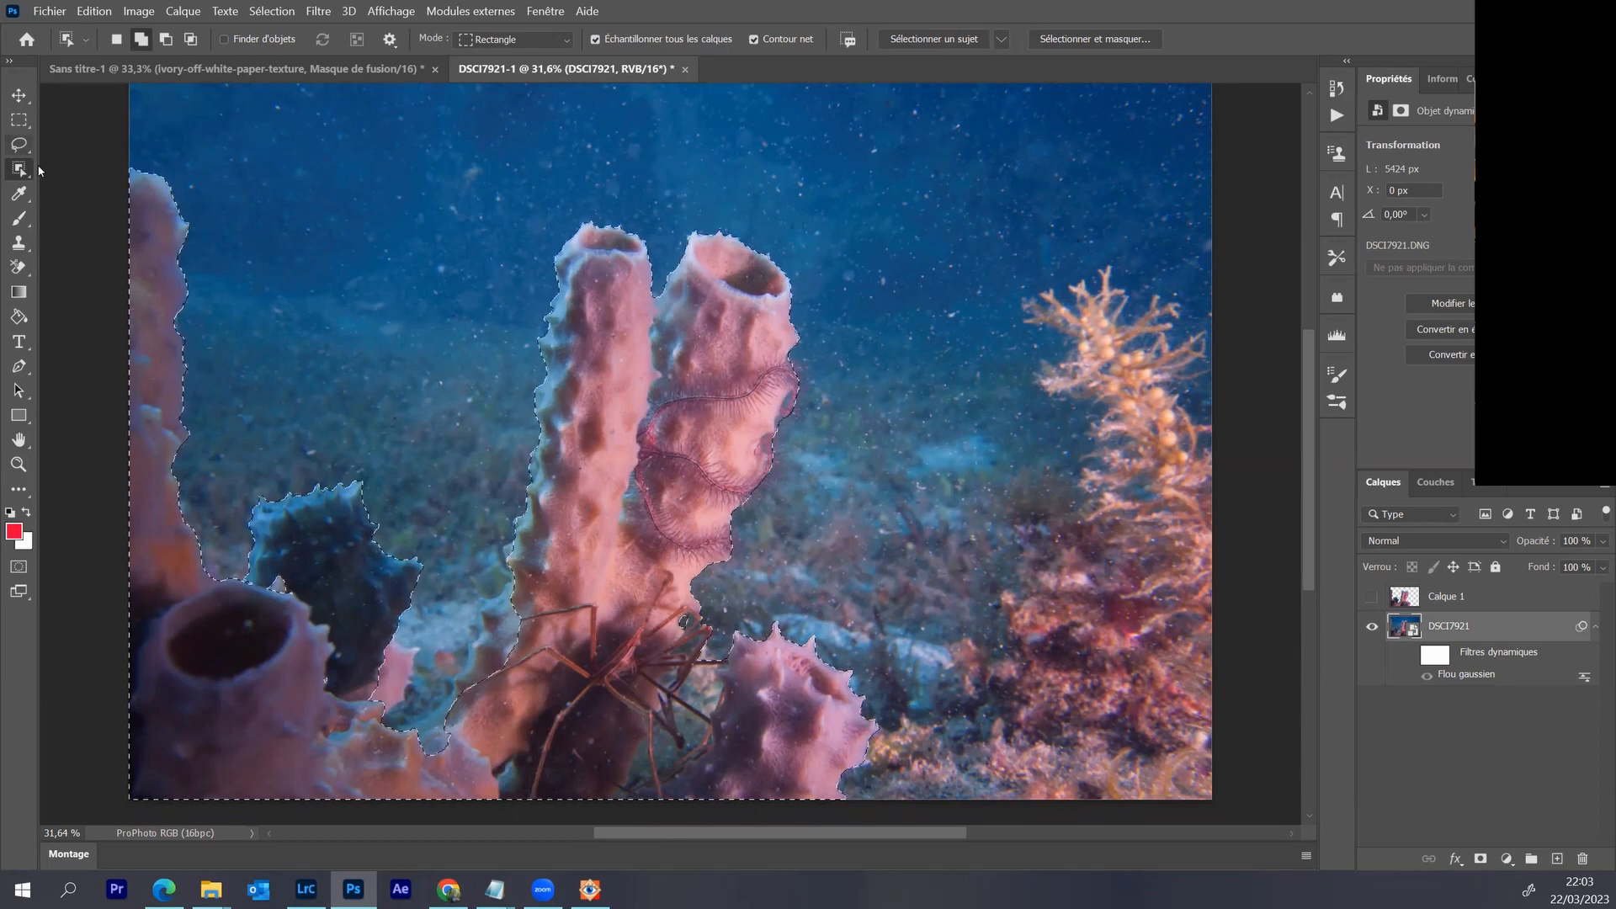
{"action": "left_click", "coordinate": [18, 144]}
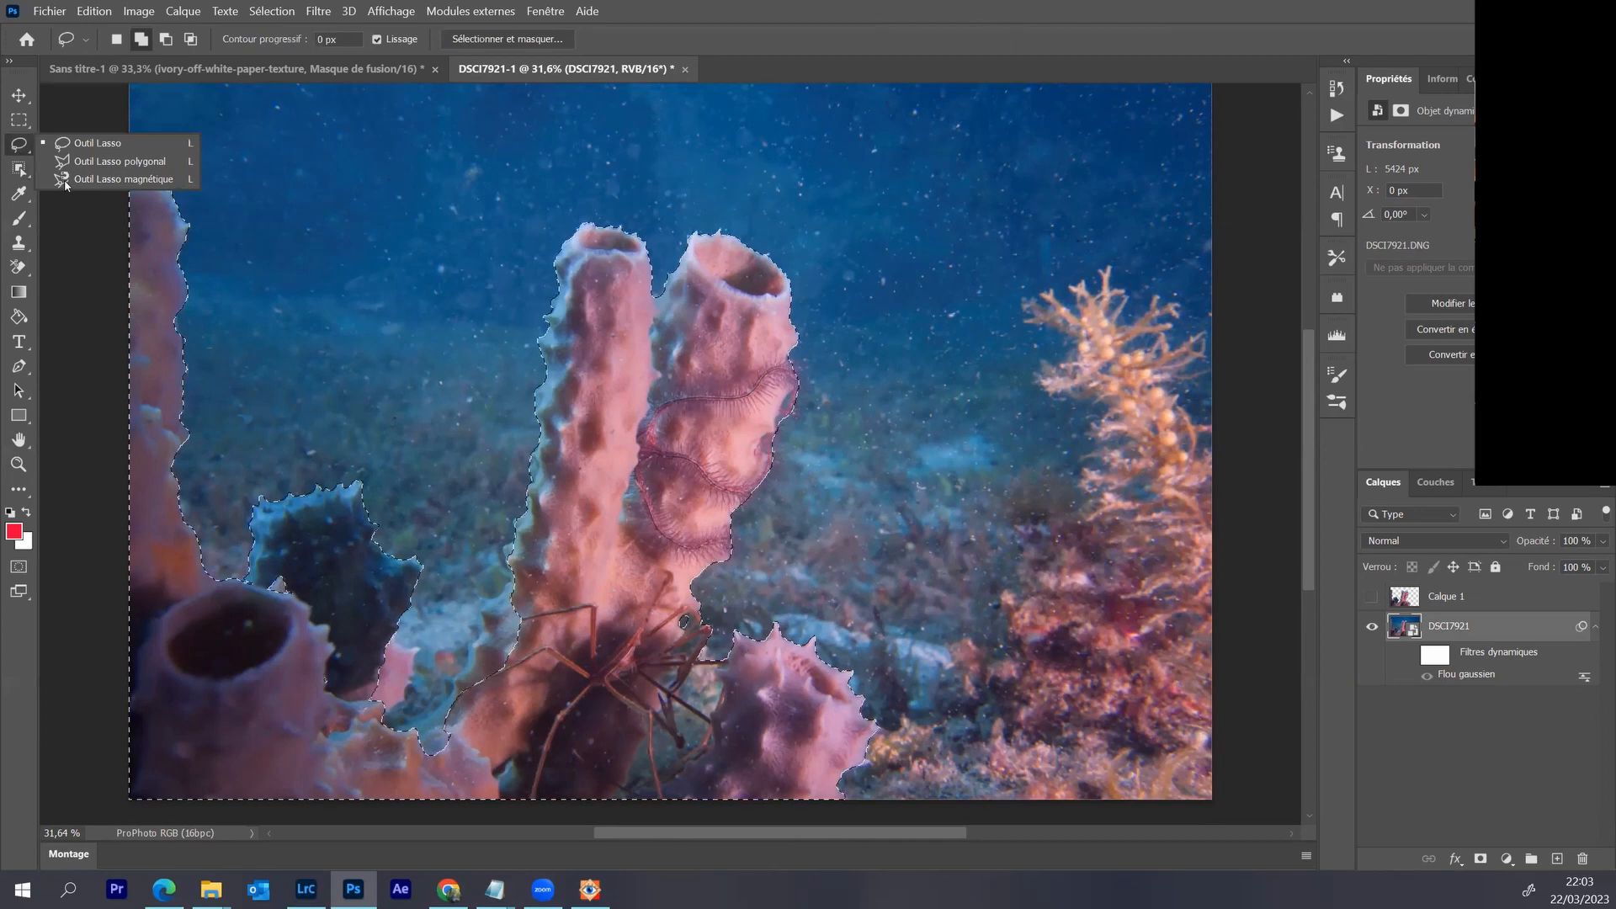
{"action": "left_click", "coordinate": [19, 120]}
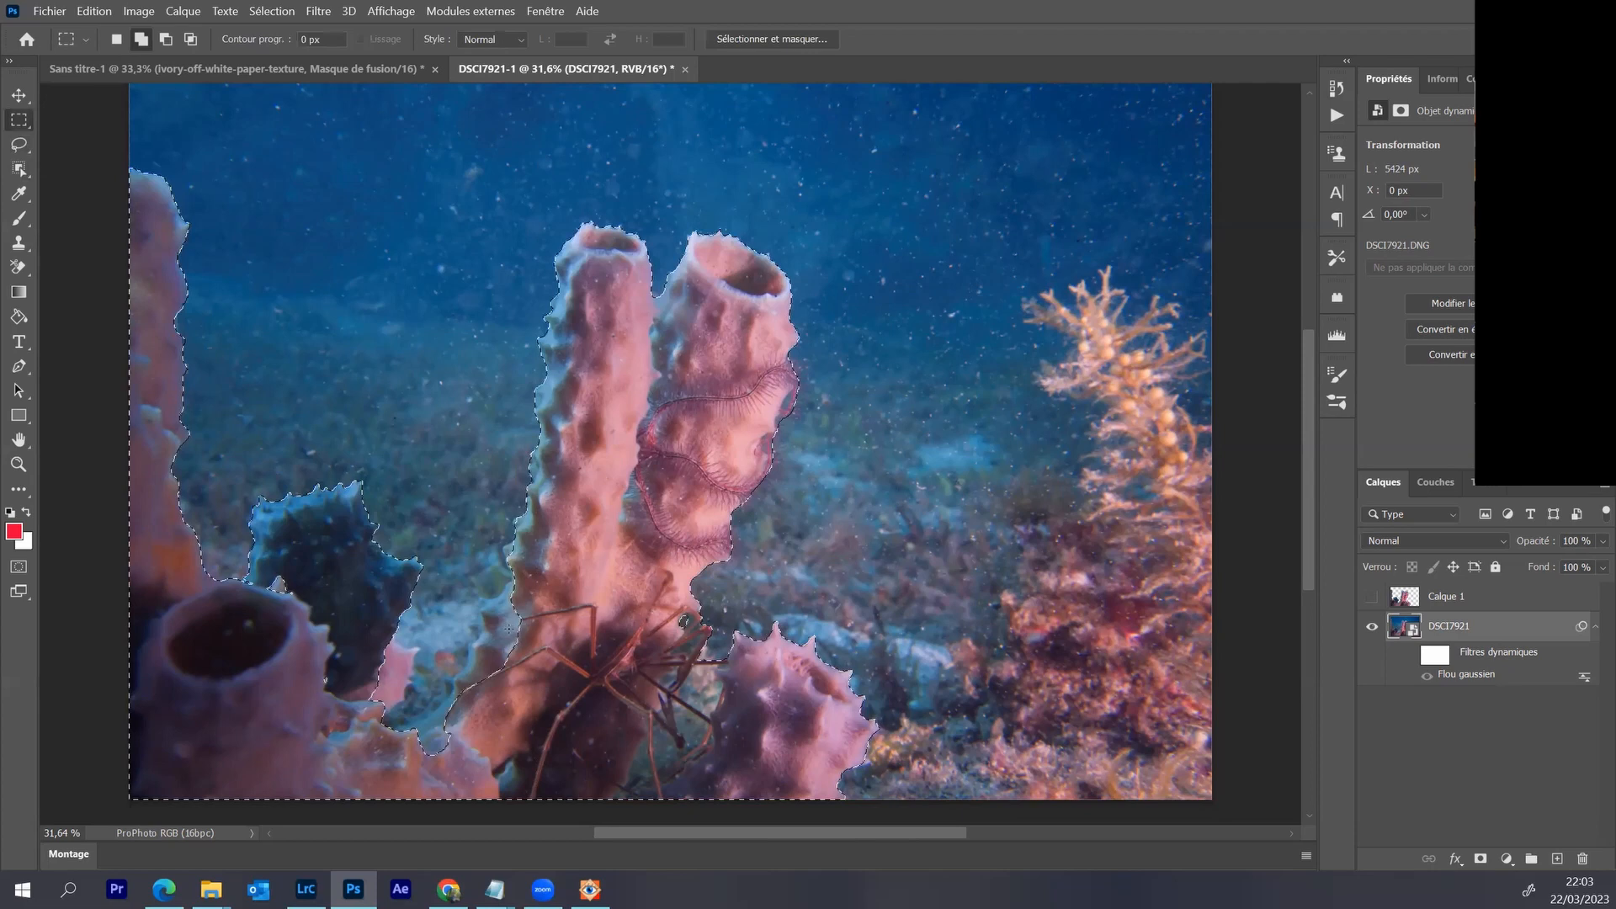
{"action": "left_click", "coordinate": [18, 120]}
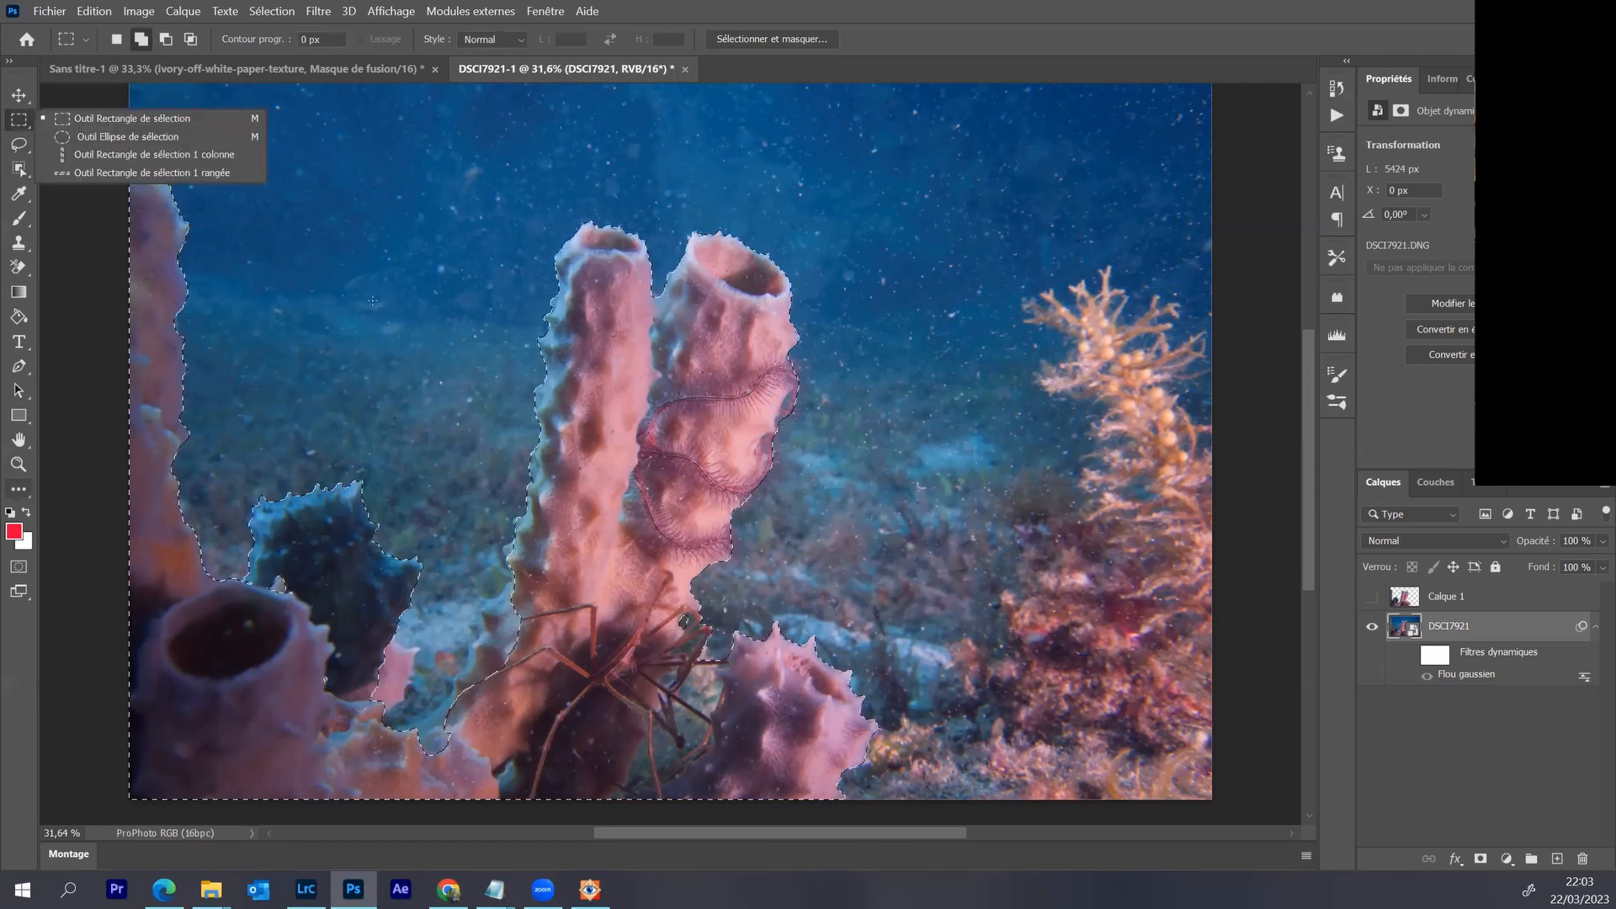
{"action": "left_click", "coordinate": [19, 488]}
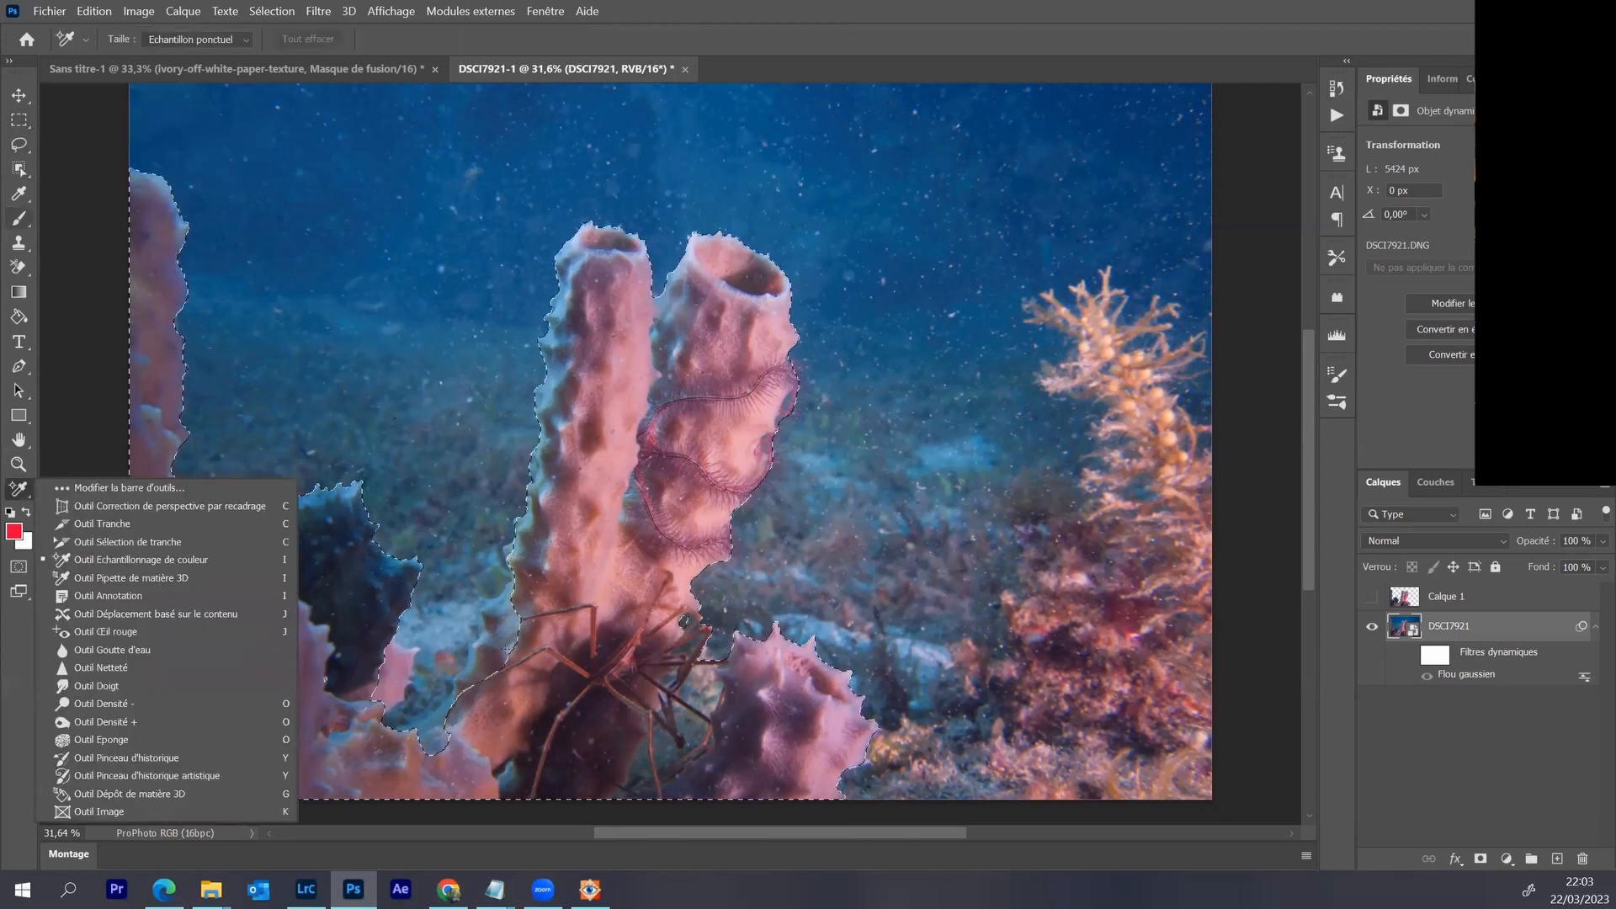
{"action": "left_click", "coordinate": [19, 218]}
{"action": "left_click", "coordinate": [19, 192]}
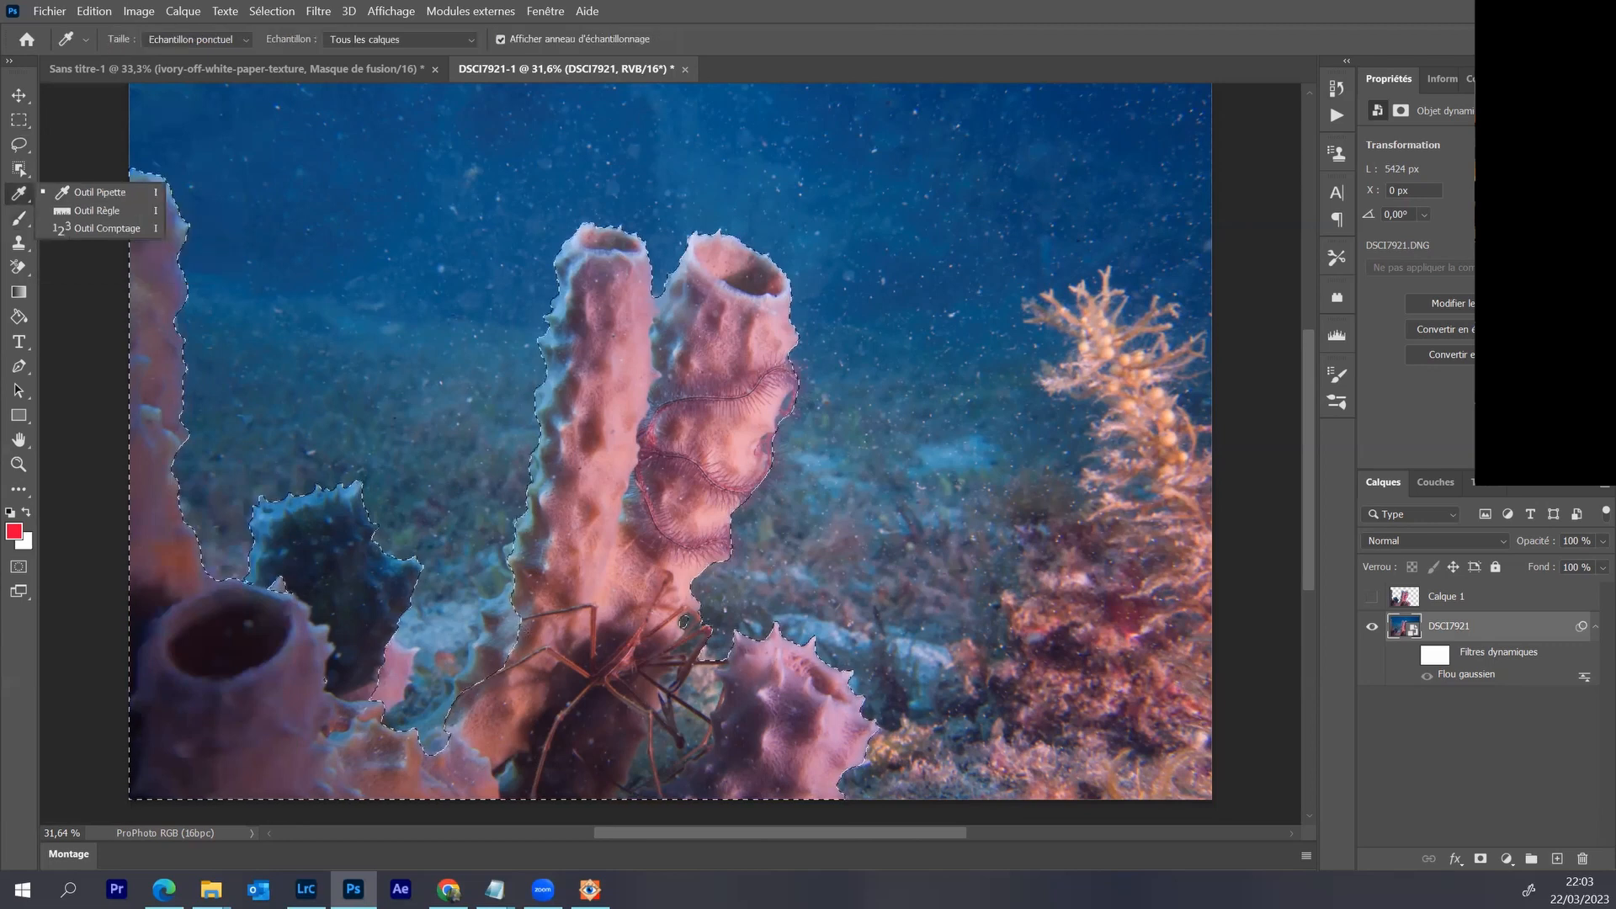
- Try adding background areas to the sponge selection using the Magic Wand with a tolerance of 10
{"action": "left_click", "coordinate": [19, 170]}
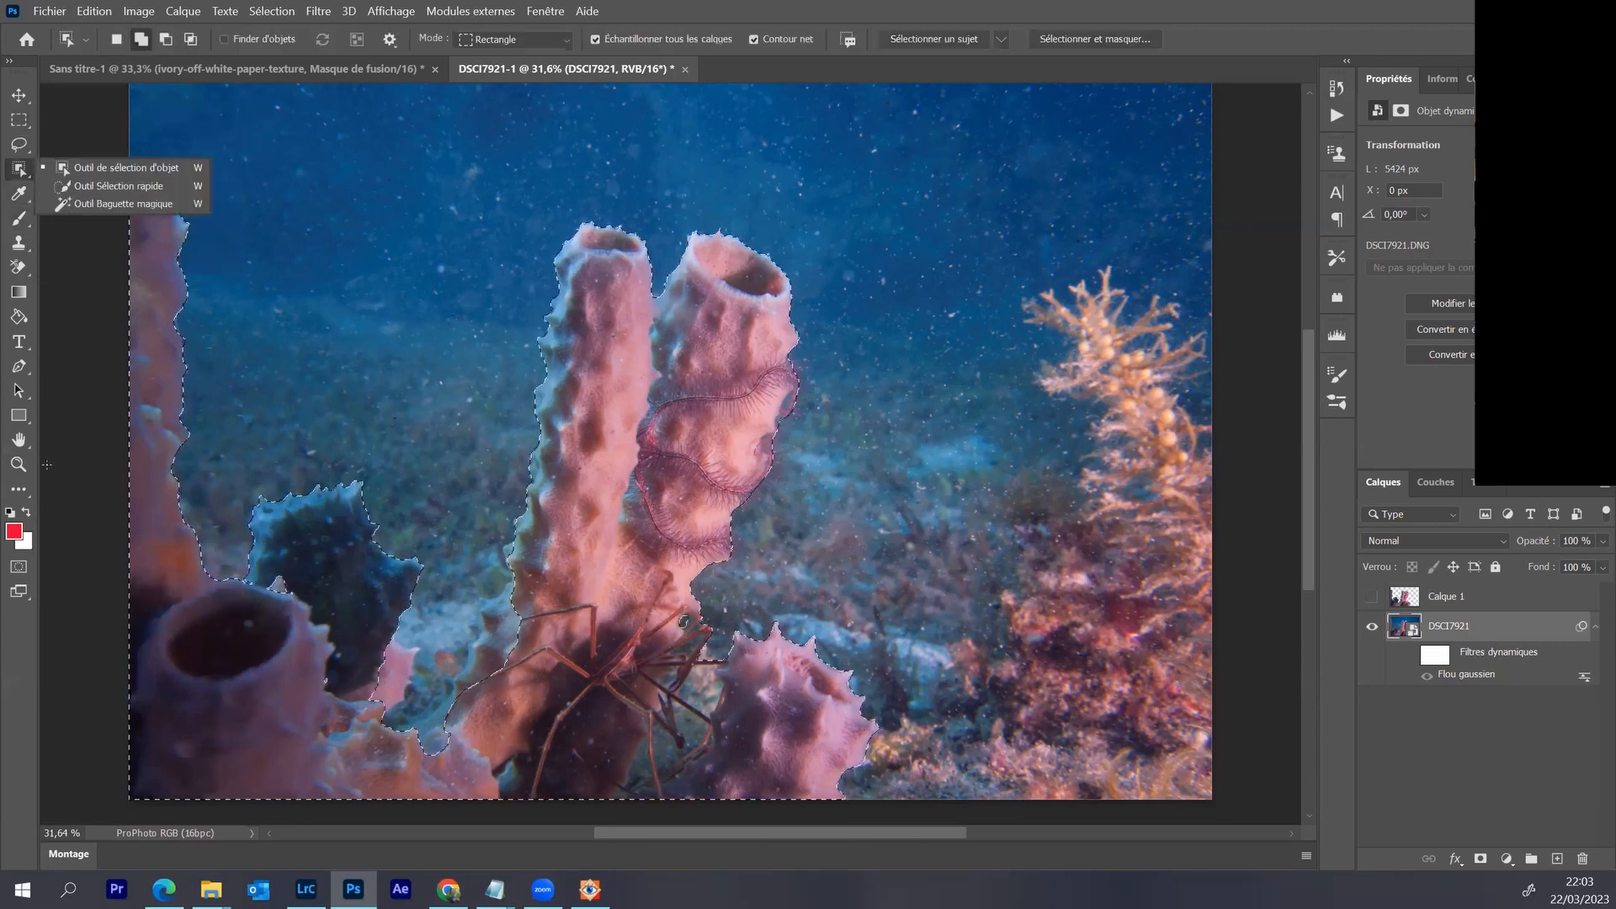
{"action": "left_click", "coordinate": [109, 205]}
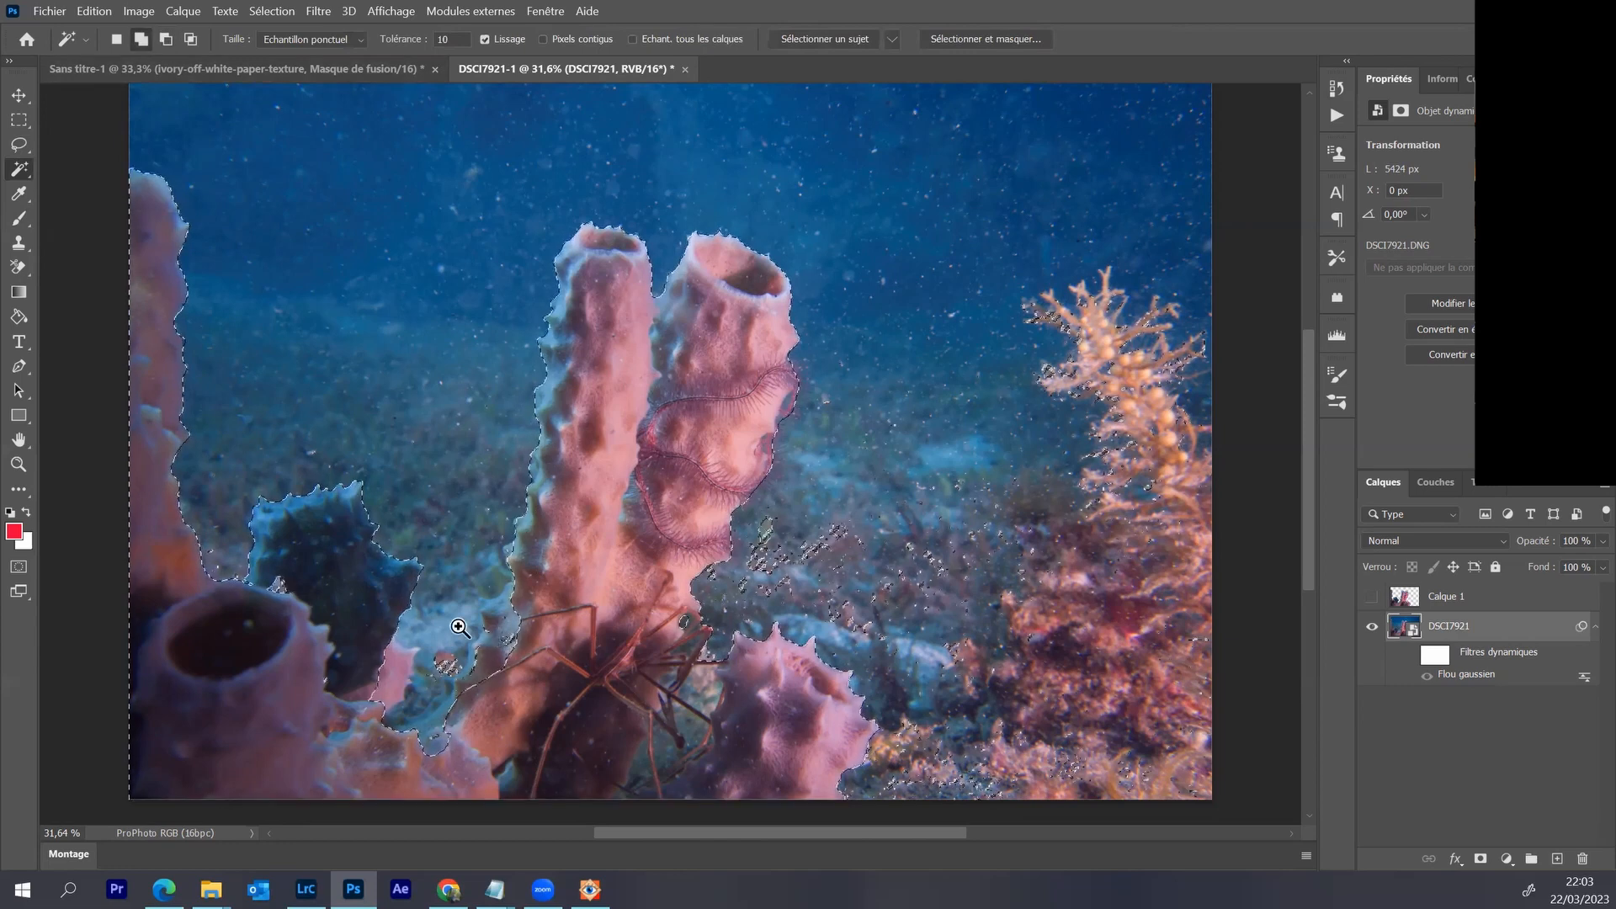
{"action": "left_click", "coordinate": [85, 40]}
- Add the bluish sponge edge around the crab's left legs to the selection using the Quick Selection tool with a 47-pixel brush
{"action": "right_click", "coordinate": [18, 169]}
{"action": "left_click", "coordinate": [109, 187]}
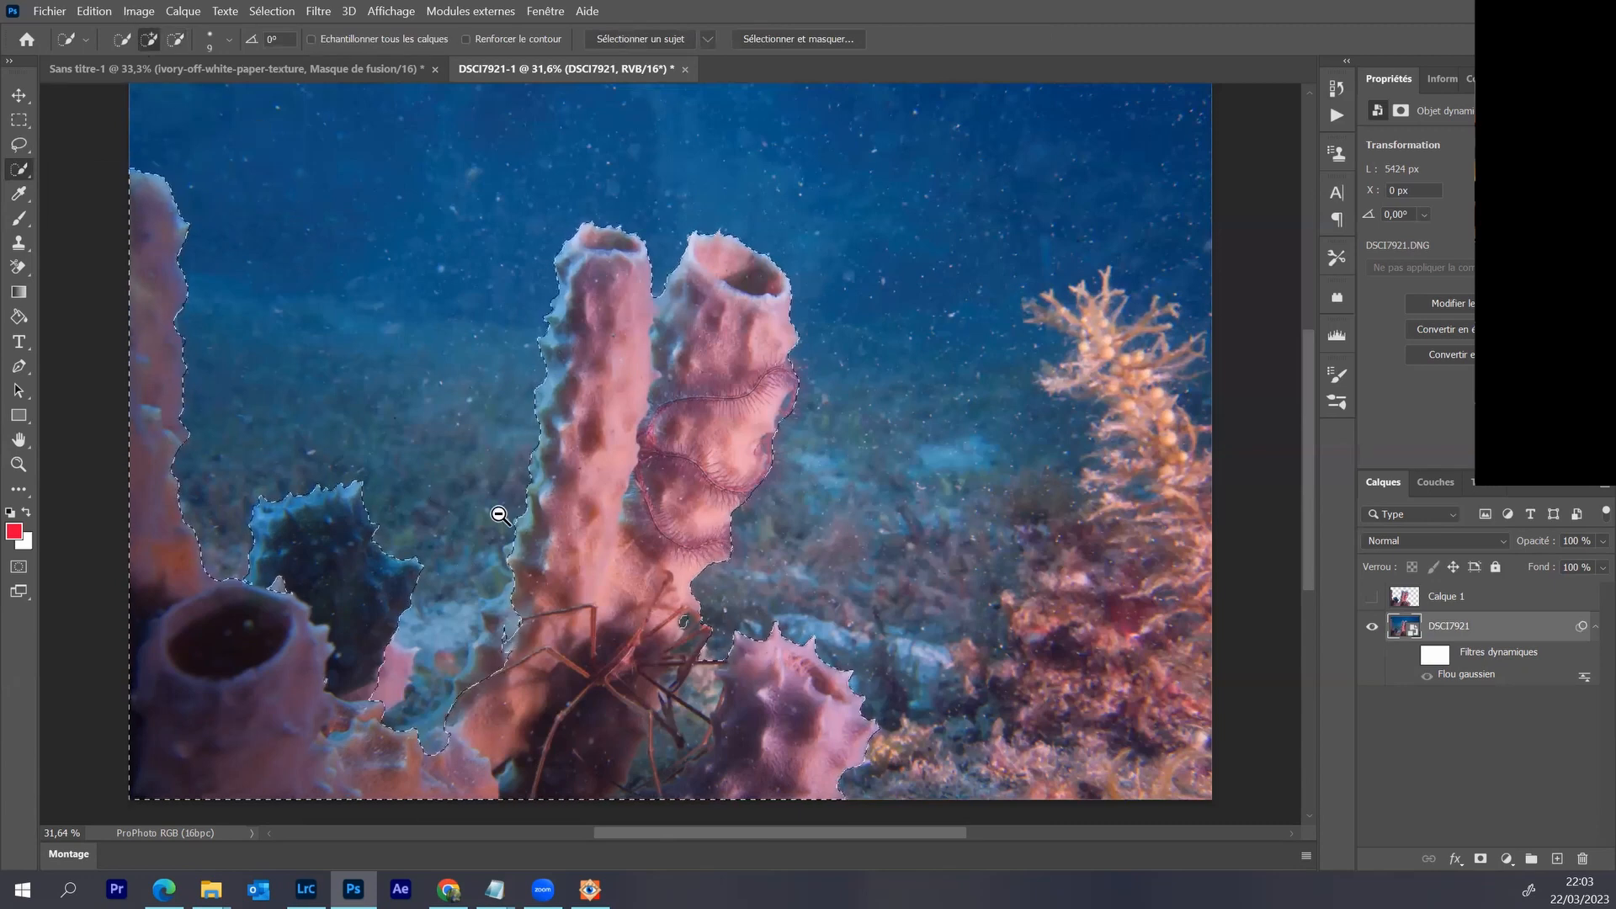
{"action": "key", "text": "z"}
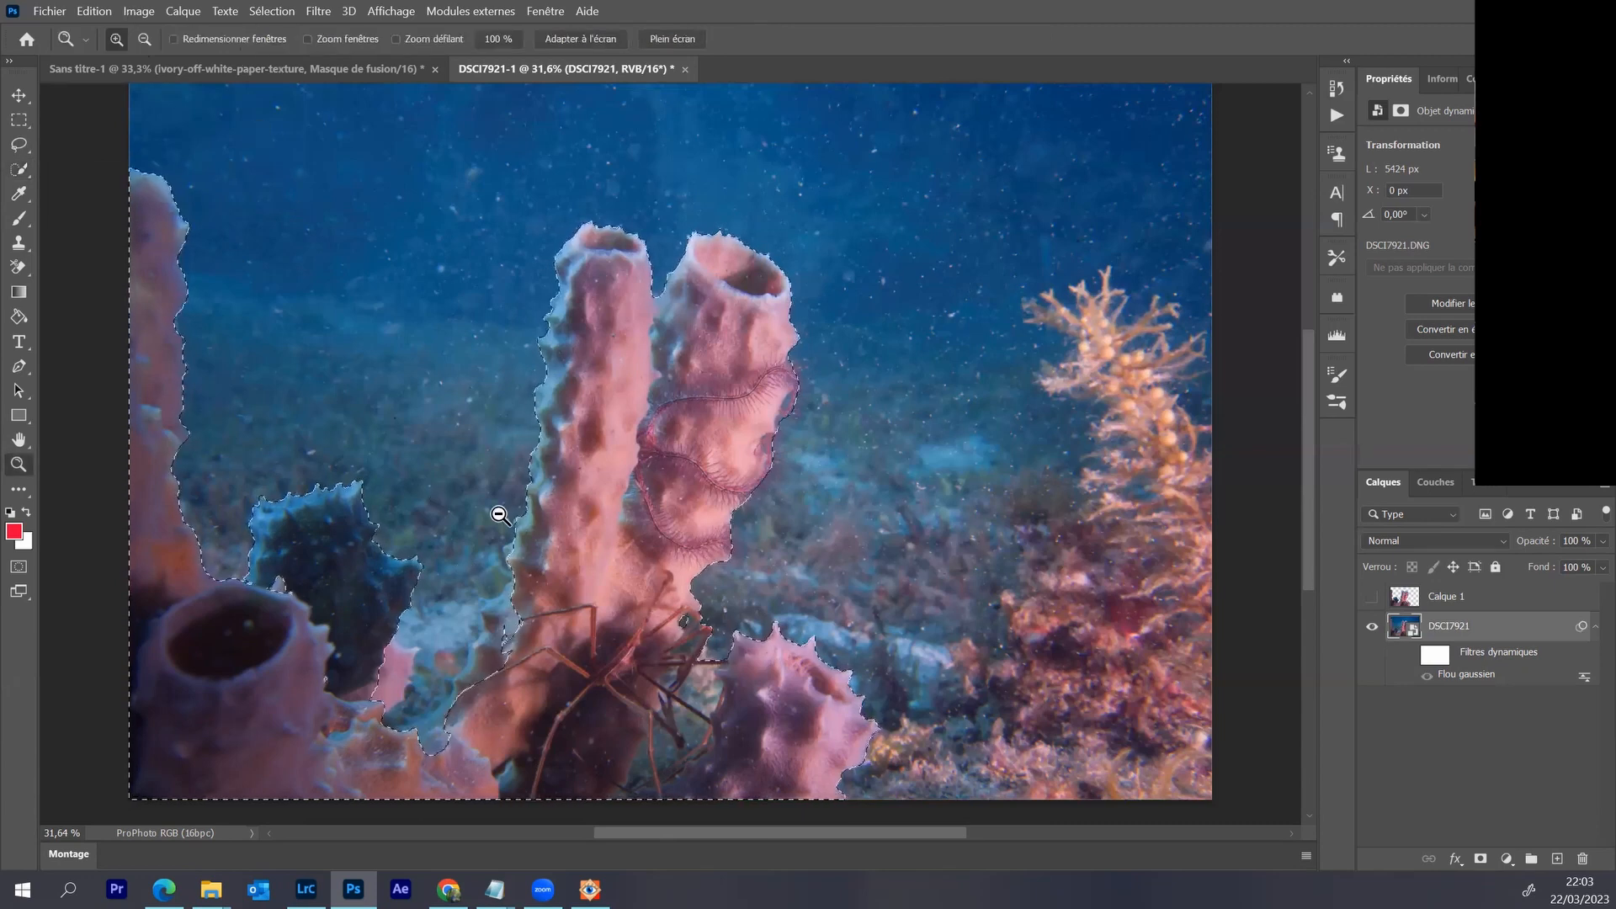
{"action": "left_click", "coordinate": [488, 496]}
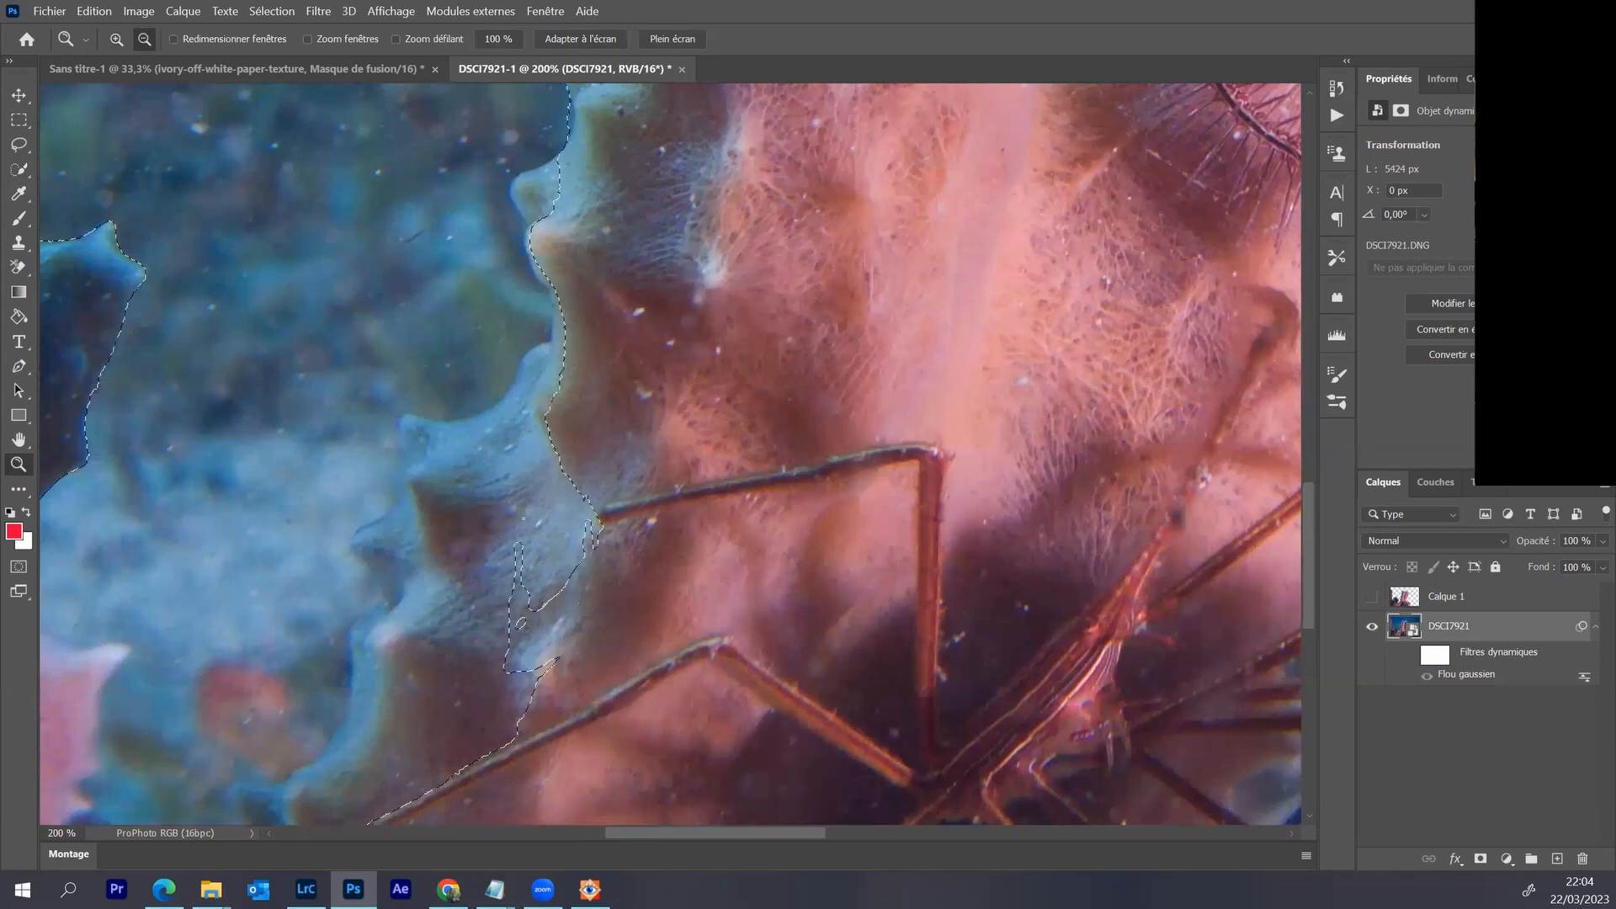
{"action": "left_click", "coordinate": [523, 518], "text": "alt"}
{"action": "left_click", "coordinate": [522, 518], "text": "alt"}
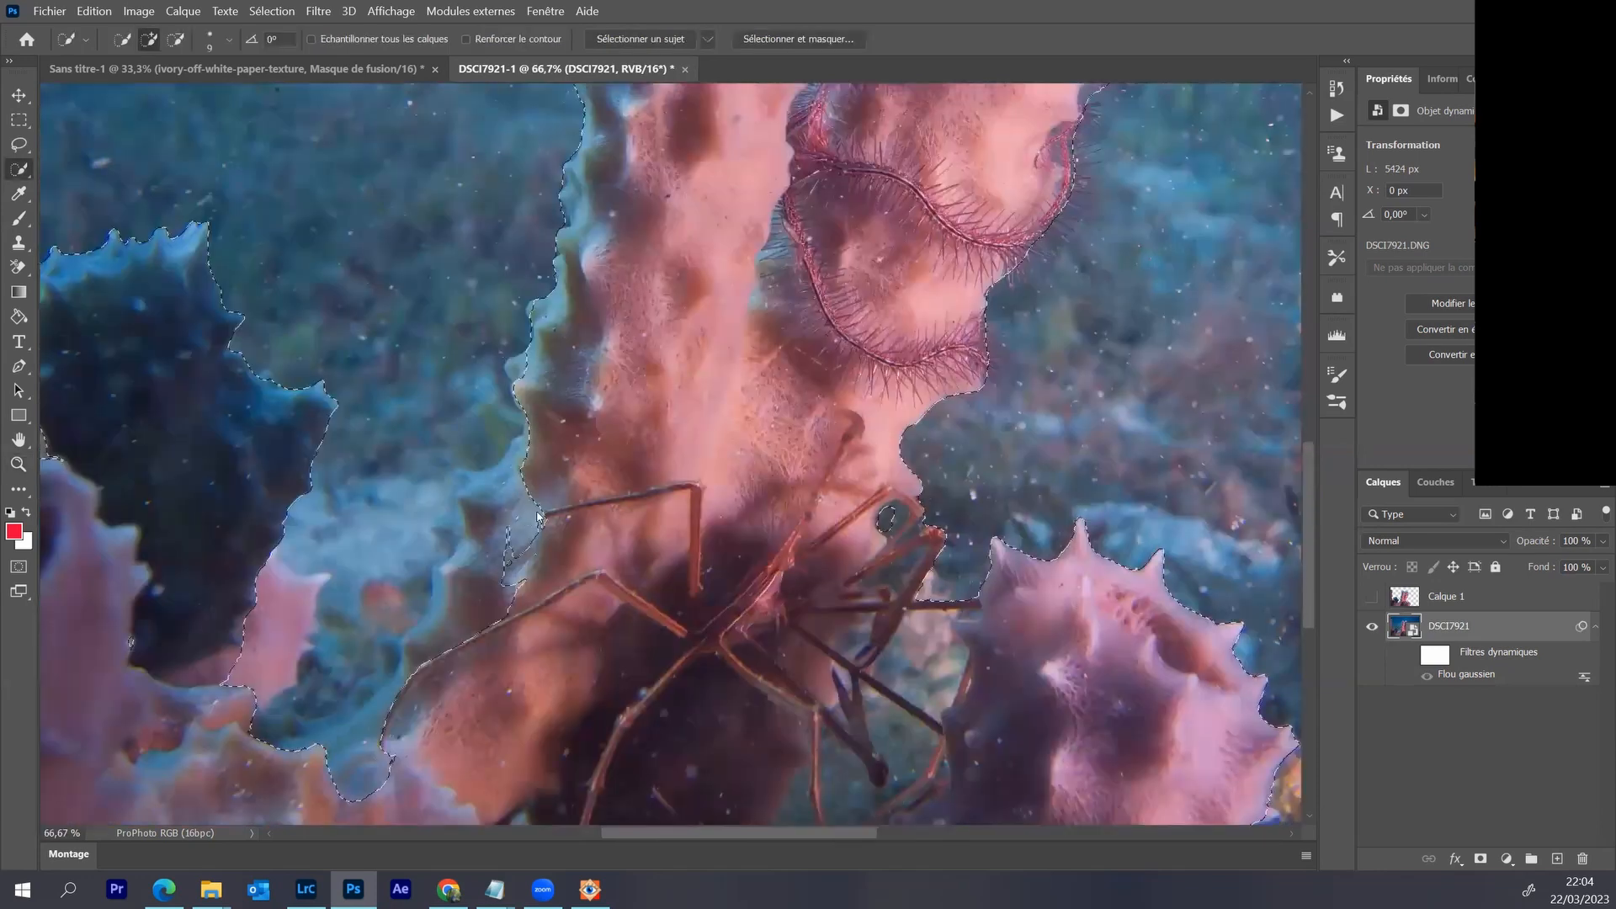
{"action": "right_click", "coordinate": [544, 519], "text": "alt"}
{"action": "left_click_drag", "start_coordinate": [526, 549], "coordinate": [487, 603]}
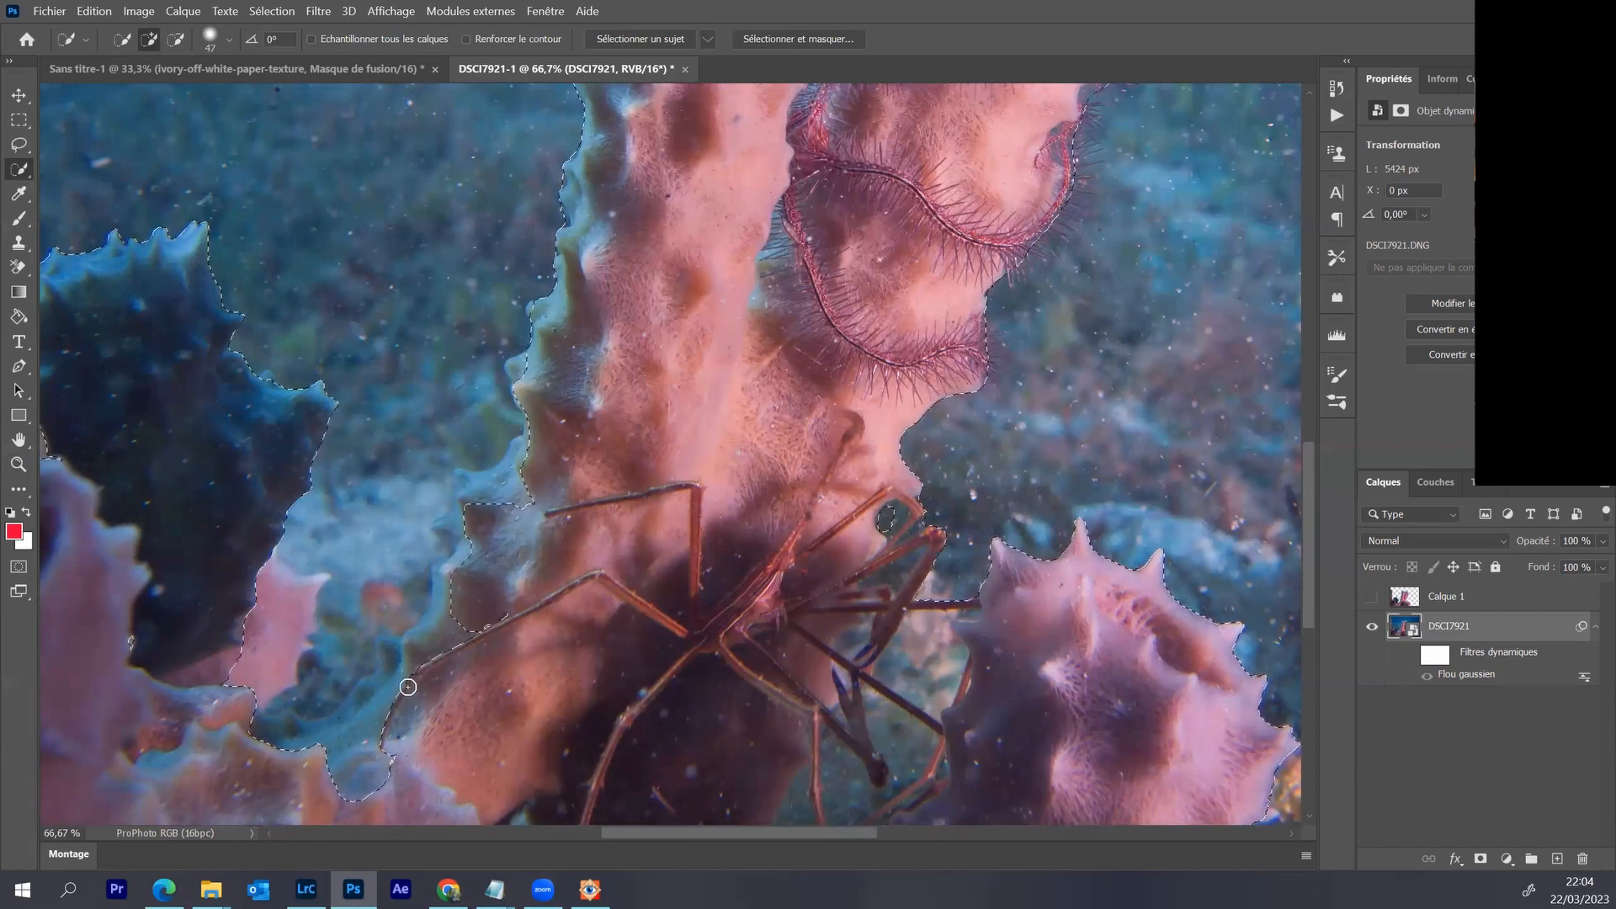
{"action": "mouse_move", "coordinate": [343, 729]}
{"action": "left_mouse_down"}
{"action": "mouse_move", "coordinate": [368, 744]}
{"action": "mouse_move", "coordinate": [349, 616]}
{"action": "mouse_move", "coordinate": [318, 695]}
{"action": "mouse_move", "coordinate": [290, 697]}
{"action": "mouse_move", "coordinate": [342, 664]}
{"action": "left_mouse_up"}
{"action": "mouse_move", "coordinate": [487, 541]}
{"action": "left_mouse_down"}
{"action": "mouse_move", "coordinate": [509, 487]}
{"action": "mouse_move", "coordinate": [497, 483]}
{"action": "mouse_move", "coordinate": [453, 506]}
{"action": "mouse_move", "coordinate": [449, 581]}
{"action": "left_mouse_up"}
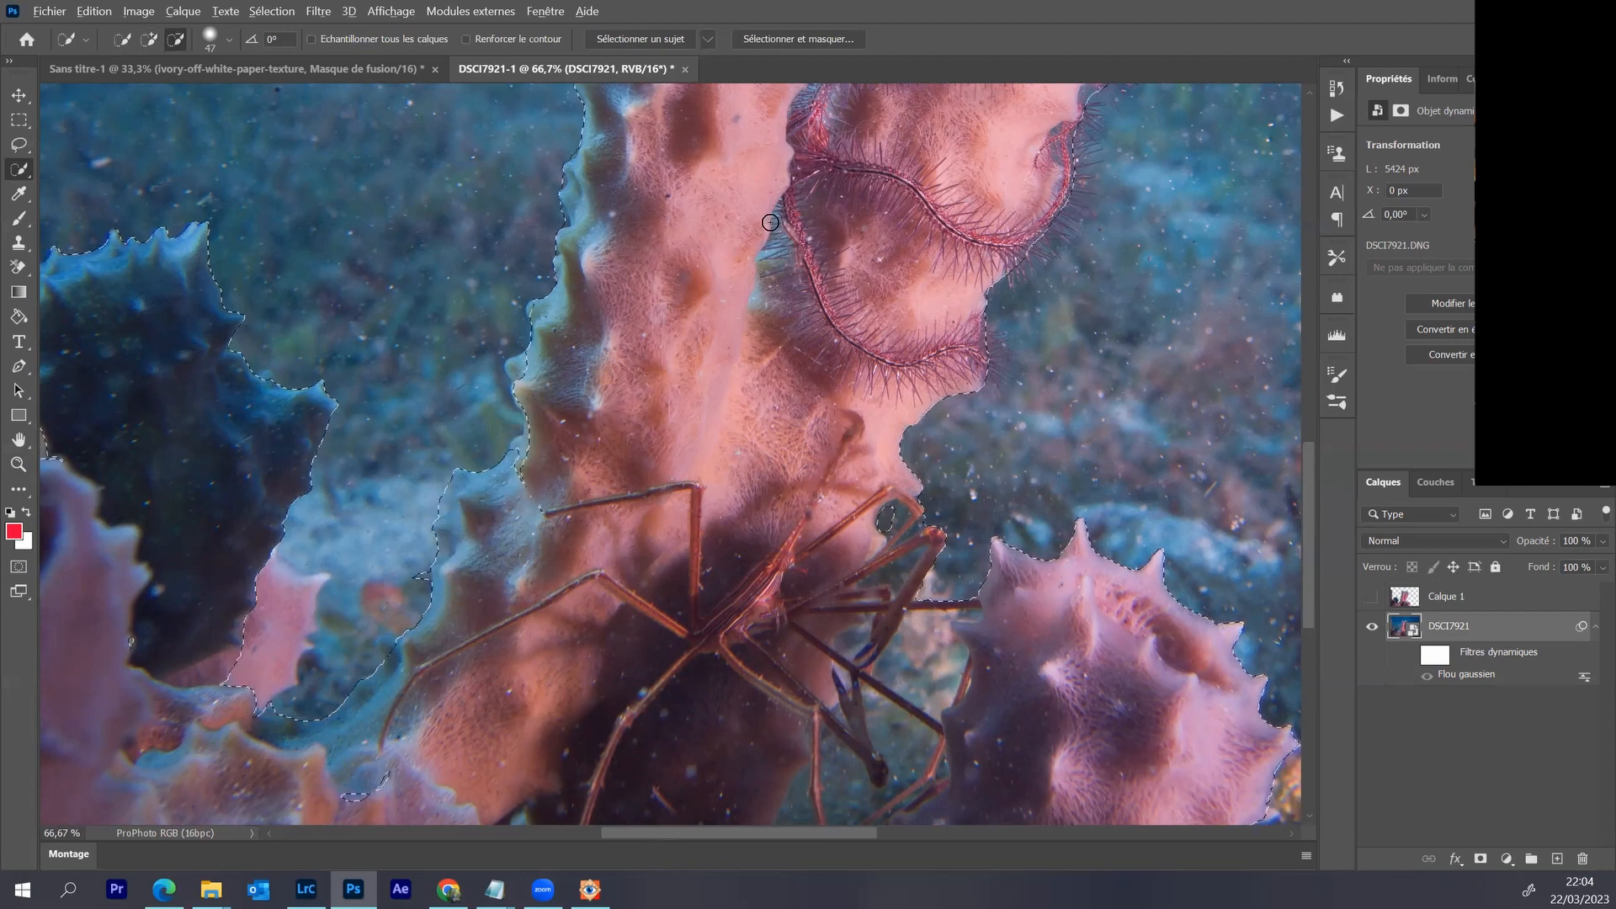
- Add the brittle star's fine spines along the right tube sponge's outer edge to the selection with freehand Lasso outlines
{"action": "left_click_drag", "start_coordinate": [790, 331], "coordinate": [762, 367]}
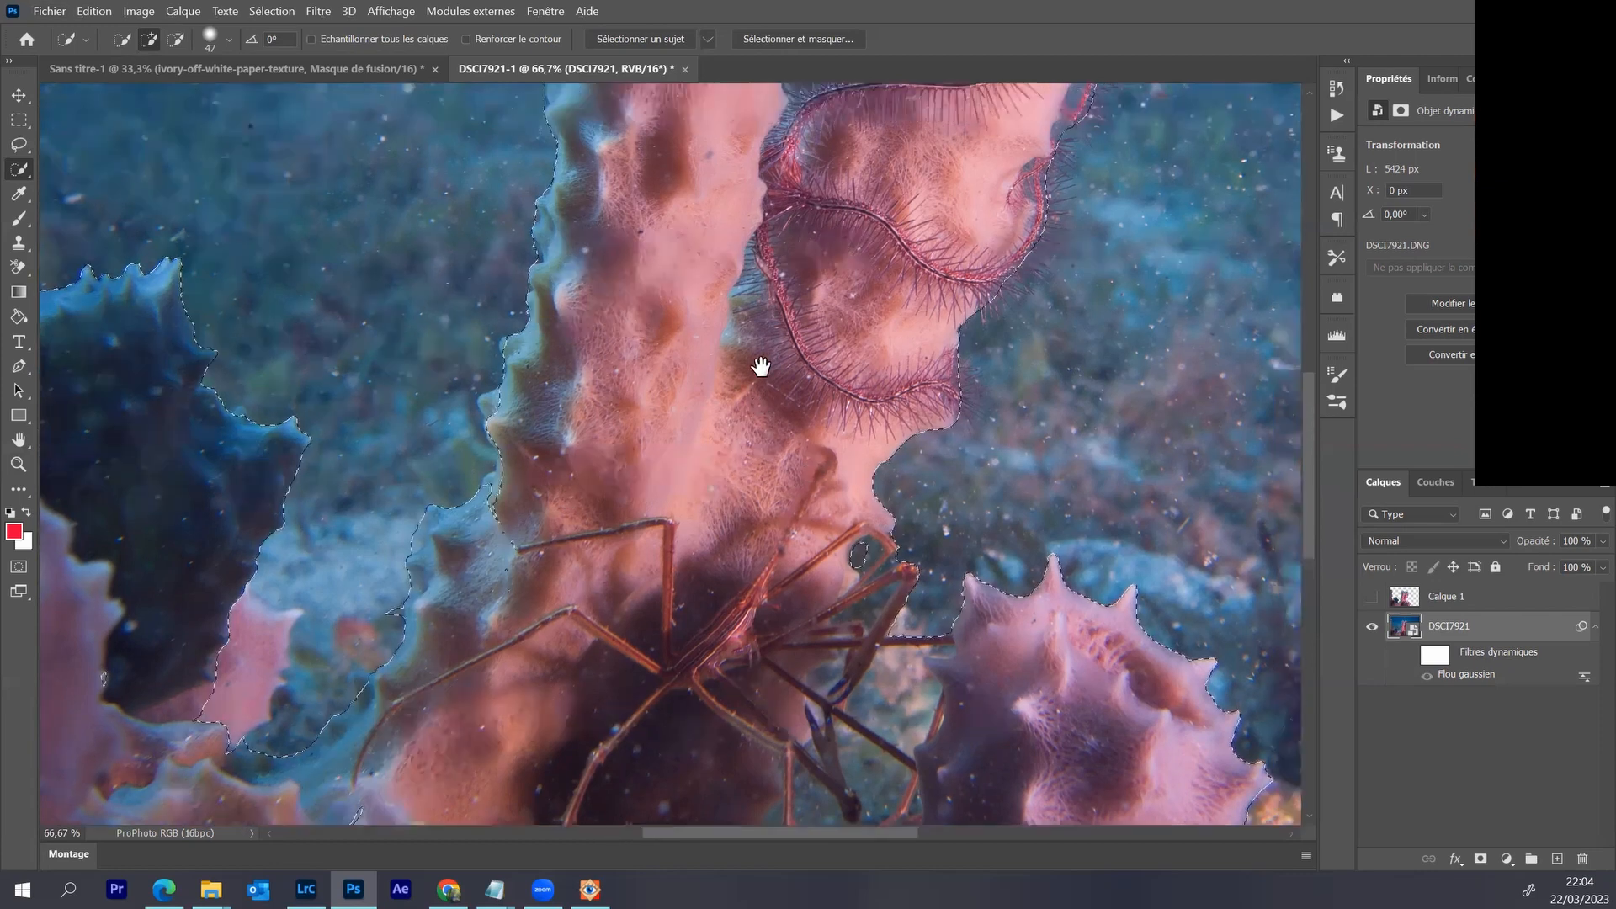
{"action": "left_click_drag", "start_coordinate": [629, 205], "coordinate": [669, 316]}
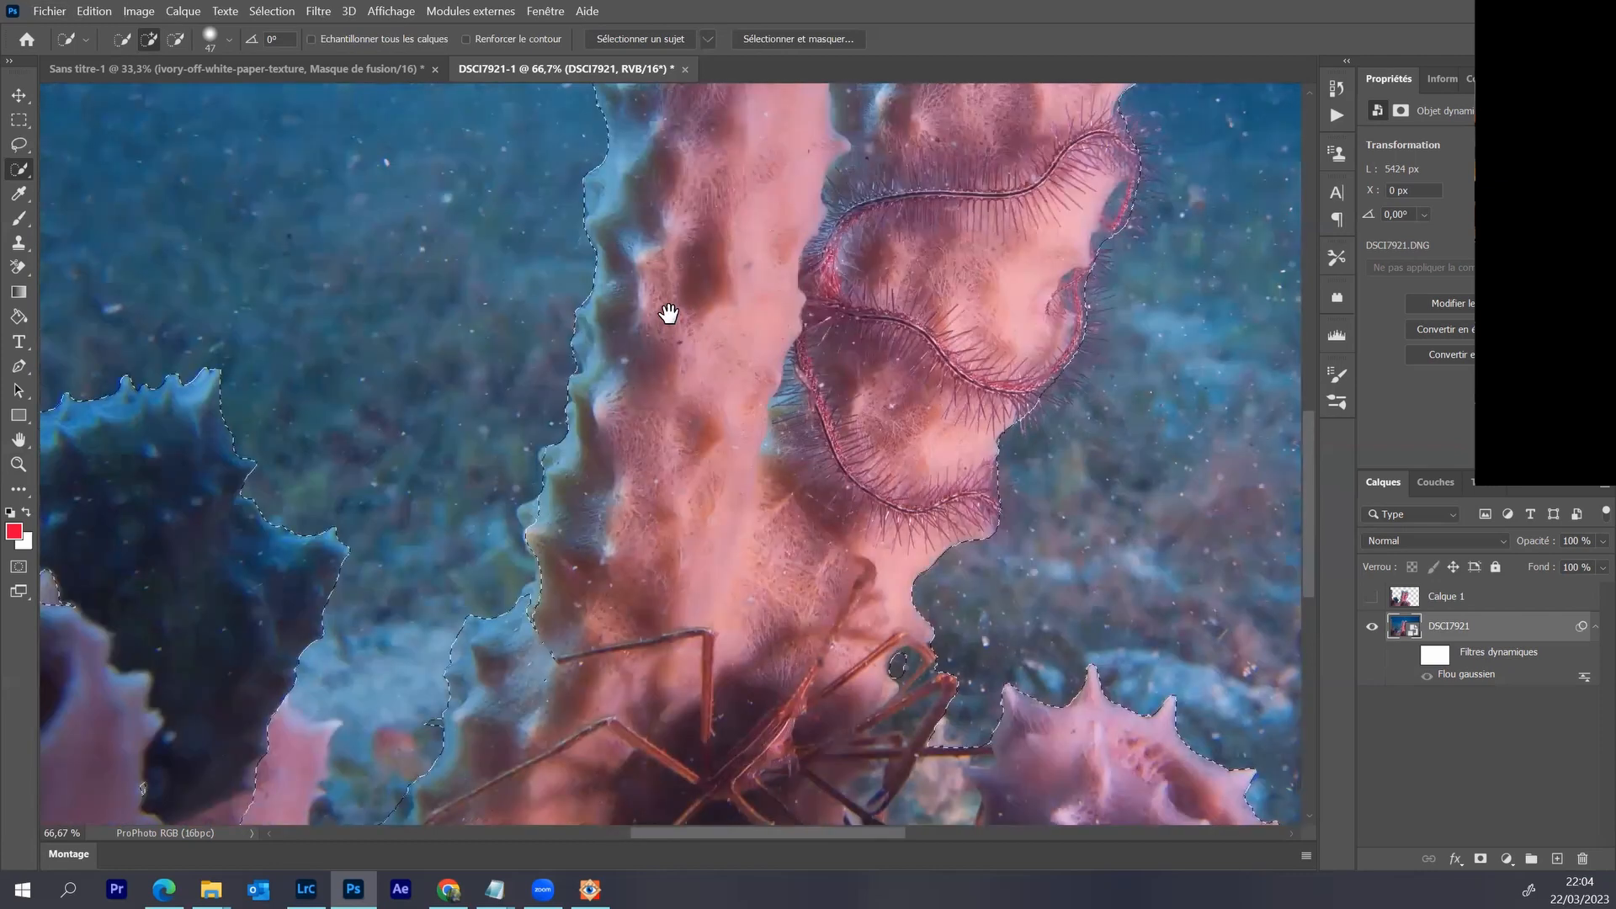
{"action": "left_click_drag", "start_coordinate": [723, 532], "coordinate": [612, 480]}
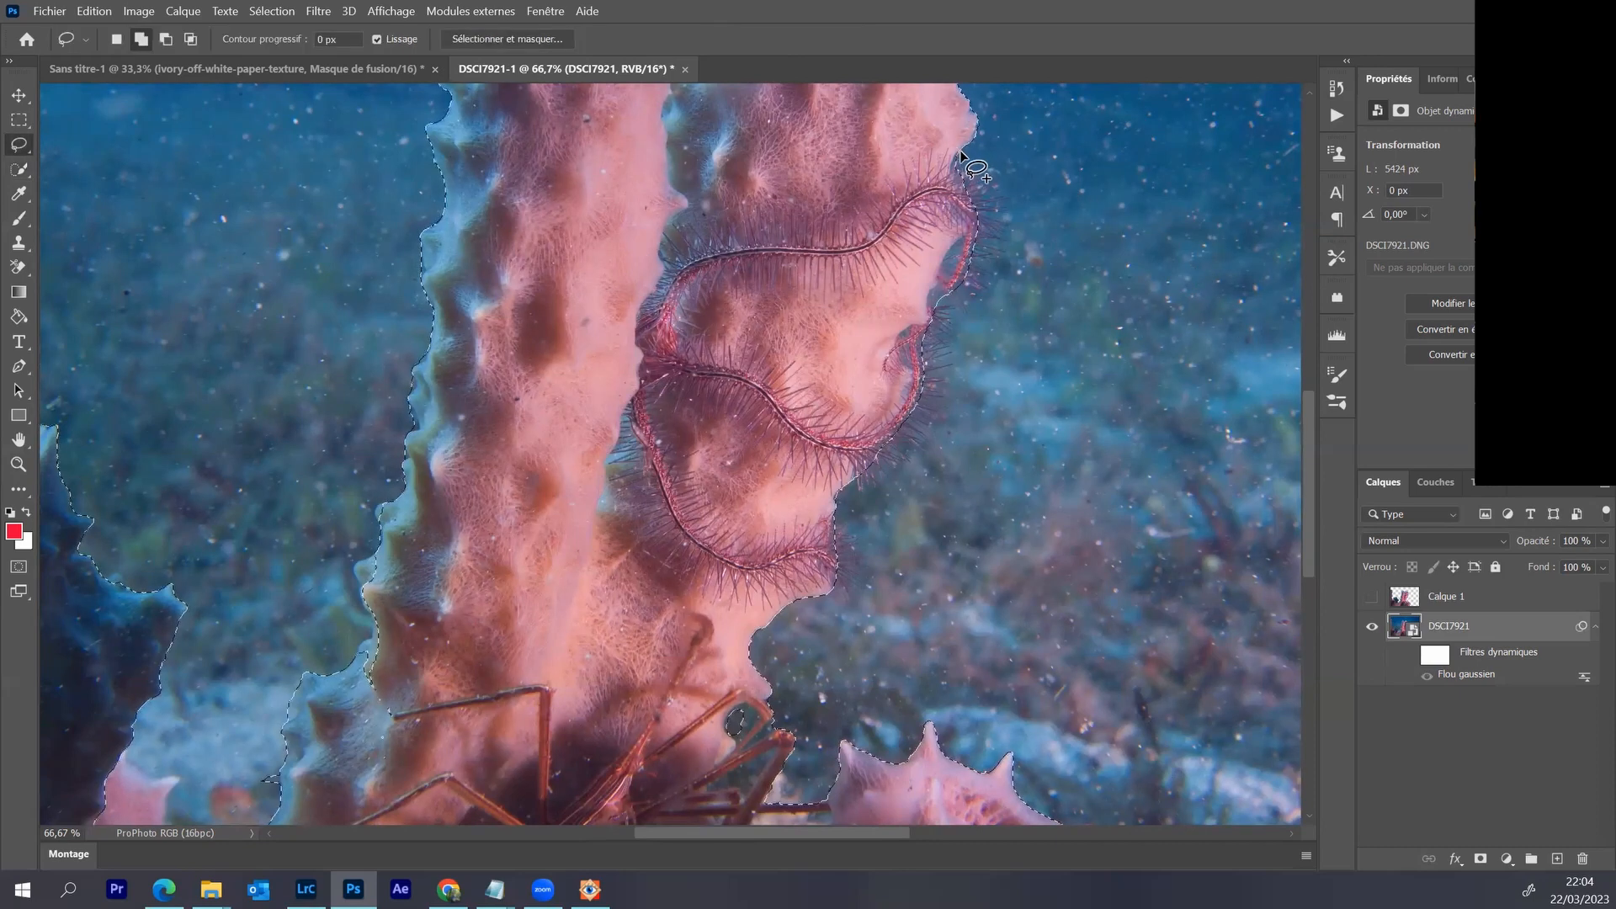
{"action": "mouse_move", "coordinate": [1010, 239]}
{"action": "left_mouse_down"}
{"action": "mouse_move", "coordinate": [1008, 282]}
{"action": "mouse_move", "coordinate": [971, 326]}
{"action": "left_mouse_up"}
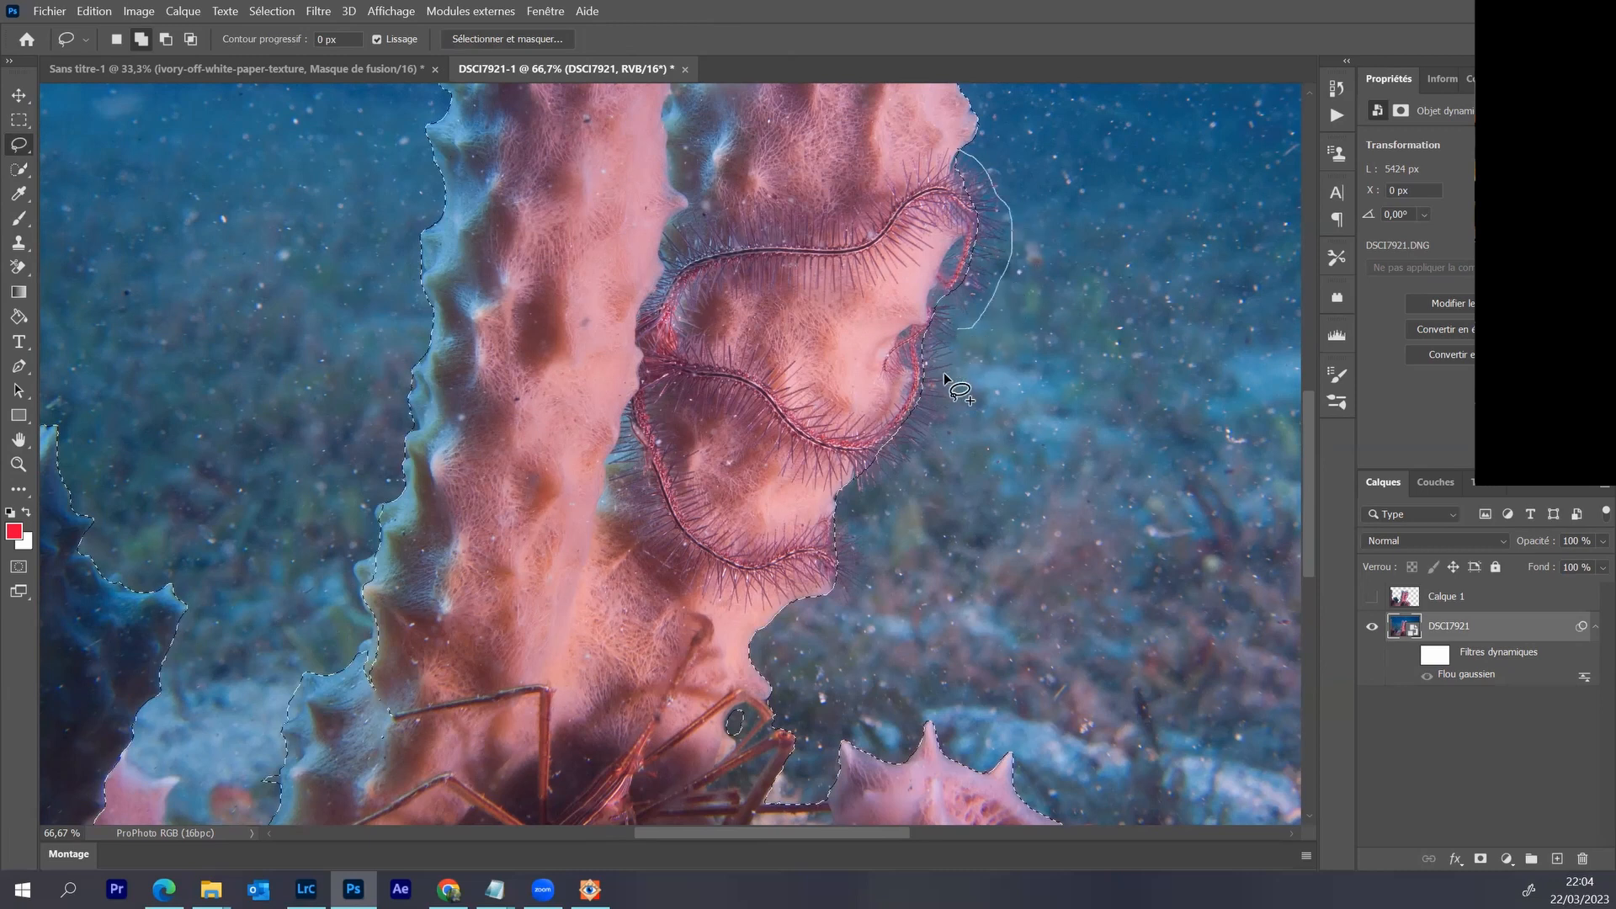
{"action": "mouse_move", "coordinate": [936, 431]}
{"action": "left_mouse_down"}
{"action": "mouse_move", "coordinate": [908, 480]}
{"action": "mouse_move", "coordinate": [850, 502]}
{"action": "mouse_move", "coordinate": [840, 569]}
{"action": "mouse_move", "coordinate": [864, 581]}
{"action": "mouse_move", "coordinate": [826, 619]}
{"action": "mouse_move", "coordinate": [801, 598]}
{"action": "mouse_move", "coordinate": [861, 222]}
{"action": "mouse_move", "coordinate": [961, 151]}
{"action": "left_mouse_up"}
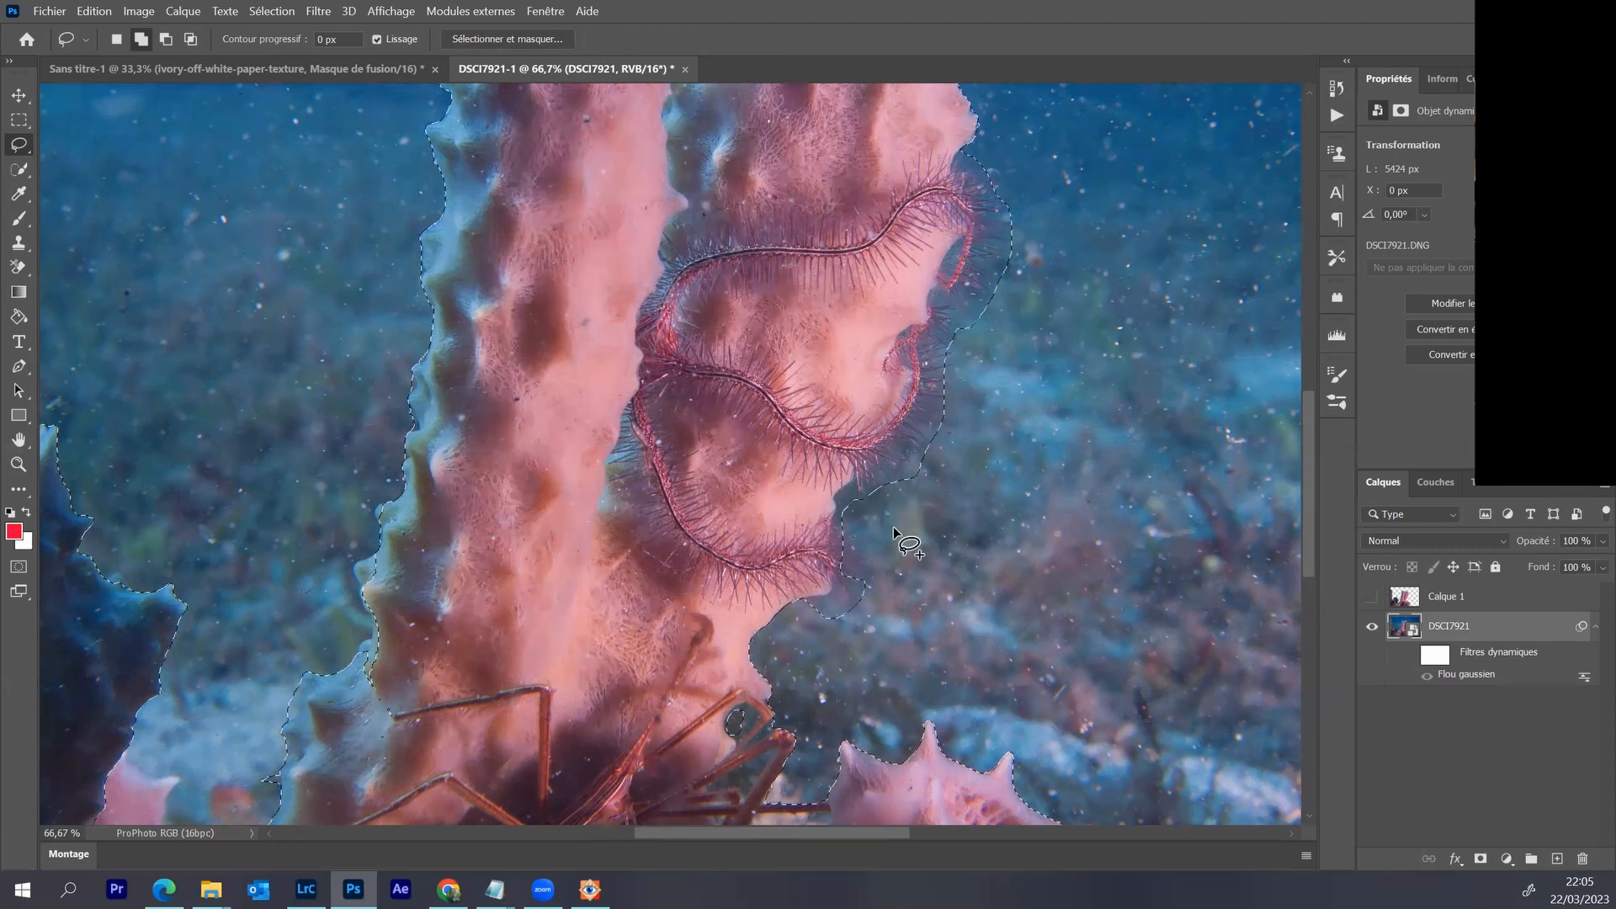
{"action": "mouse_move", "coordinate": [820, 503]}
{"action": "left_mouse_down"}
{"action": "mouse_move", "coordinate": [876, 588]}
{"action": "mouse_move", "coordinate": [851, 601]}
{"action": "mouse_move", "coordinate": [825, 587]}
{"action": "left_mouse_up"}
{"action": "mouse_move", "coordinate": [971, 167]}
{"action": "left_mouse_down"}
{"action": "mouse_move", "coordinate": [1009, 287]}
{"action": "mouse_move", "coordinate": [973, 388]}
{"action": "mouse_move", "coordinate": [933, 444]}
{"action": "left_mouse_up"}
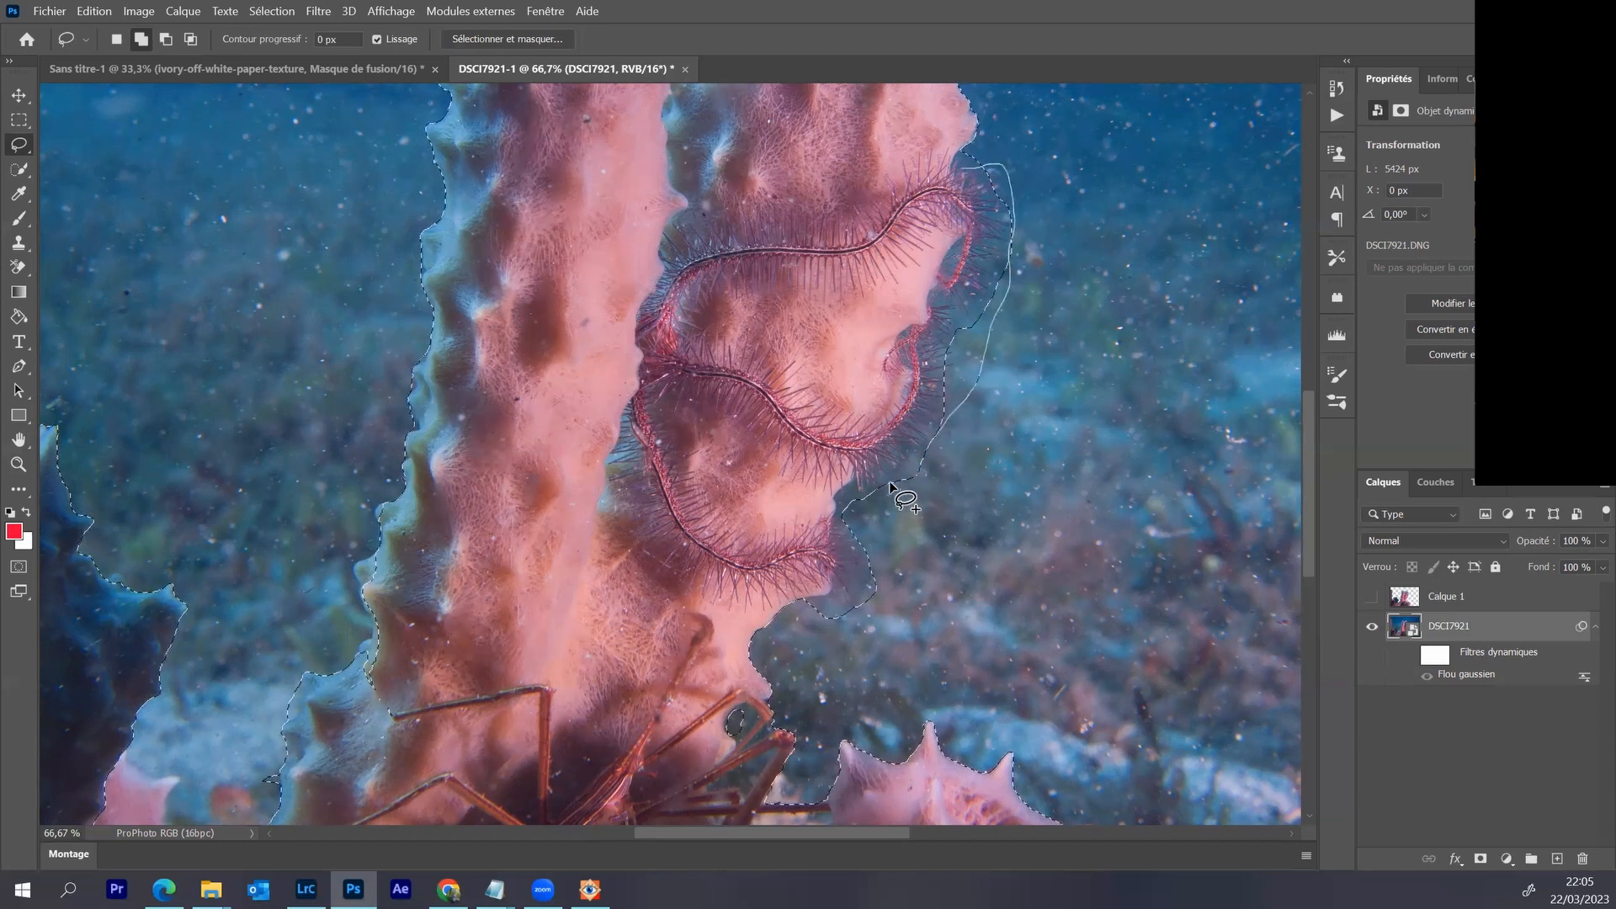
{"action": "mouse_move", "coordinate": [839, 523]}
{"action": "left_mouse_down"}
{"action": "mouse_move", "coordinate": [769, 425]}
{"action": "mouse_move", "coordinate": [835, 240]}
{"action": "mouse_move", "coordinate": [960, 168]}
{"action": "left_mouse_up"}
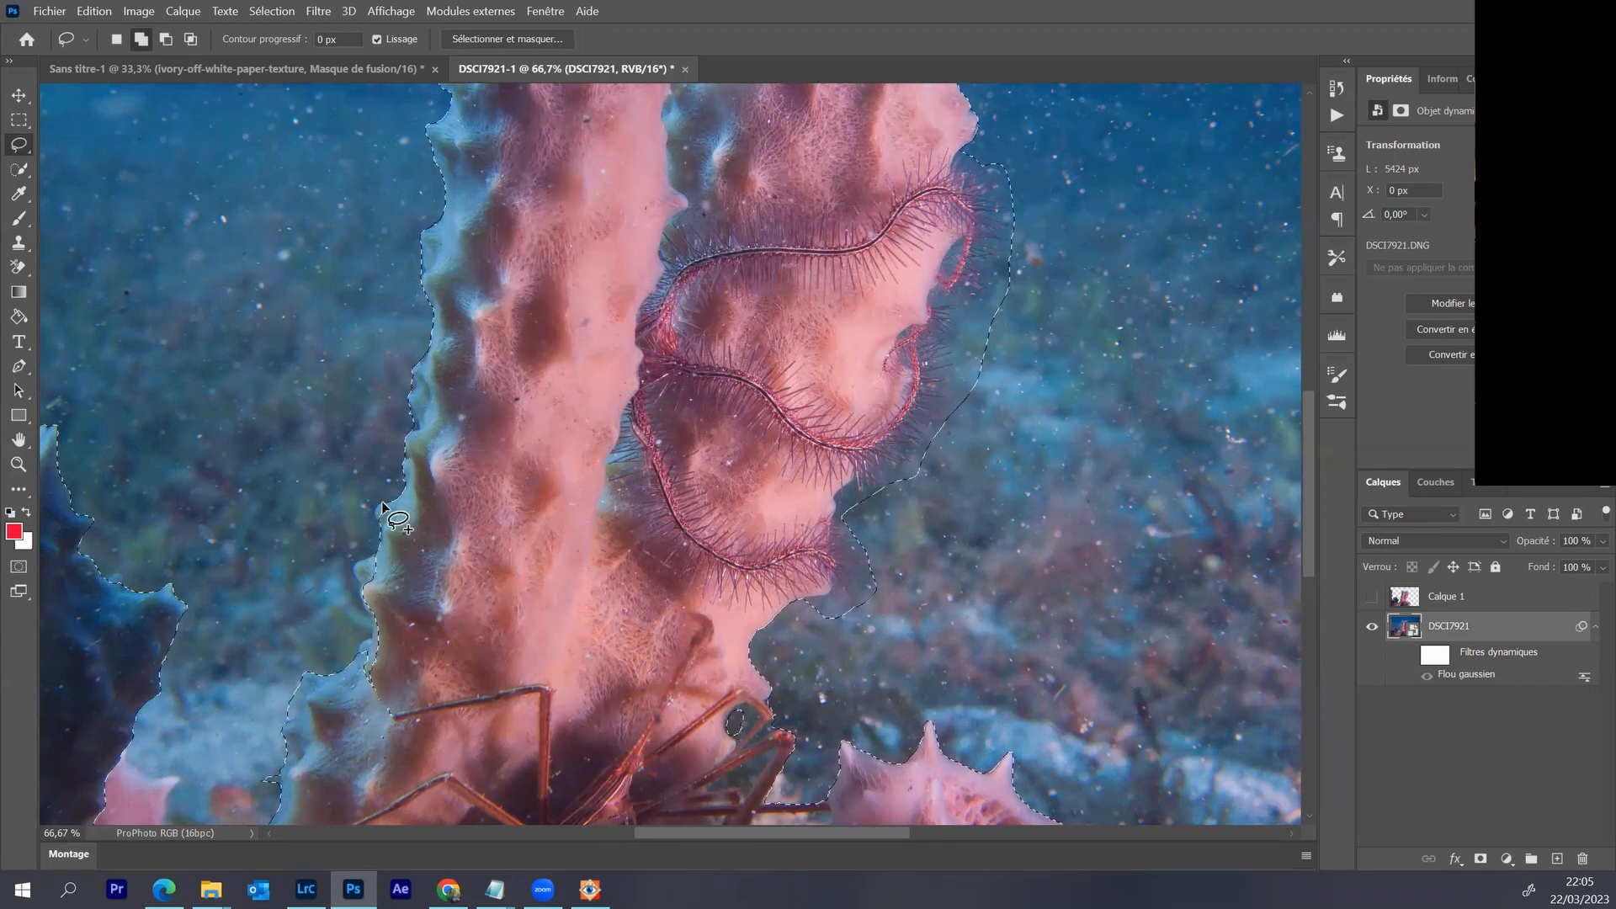
- Touch up the selection along the left edge of the central tube sponge with small Lasso additions
{"action": "mouse_move", "coordinate": [362, 560]}
{"action": "left_mouse_down"}
{"action": "mouse_move", "coordinate": [361, 584]}
{"action": "mouse_move", "coordinate": [399, 568]}
{"action": "mouse_move", "coordinate": [379, 511]}
{"action": "left_mouse_up"}
{"action": "left_click_drag", "start_coordinate": [359, 568], "coordinate": [400, 574]}
{"action": "left_click", "coordinate": [18, 464]}
{"action": "right_click", "coordinate": [358, 391]}
{"action": "left_click", "coordinate": [373, 402]}
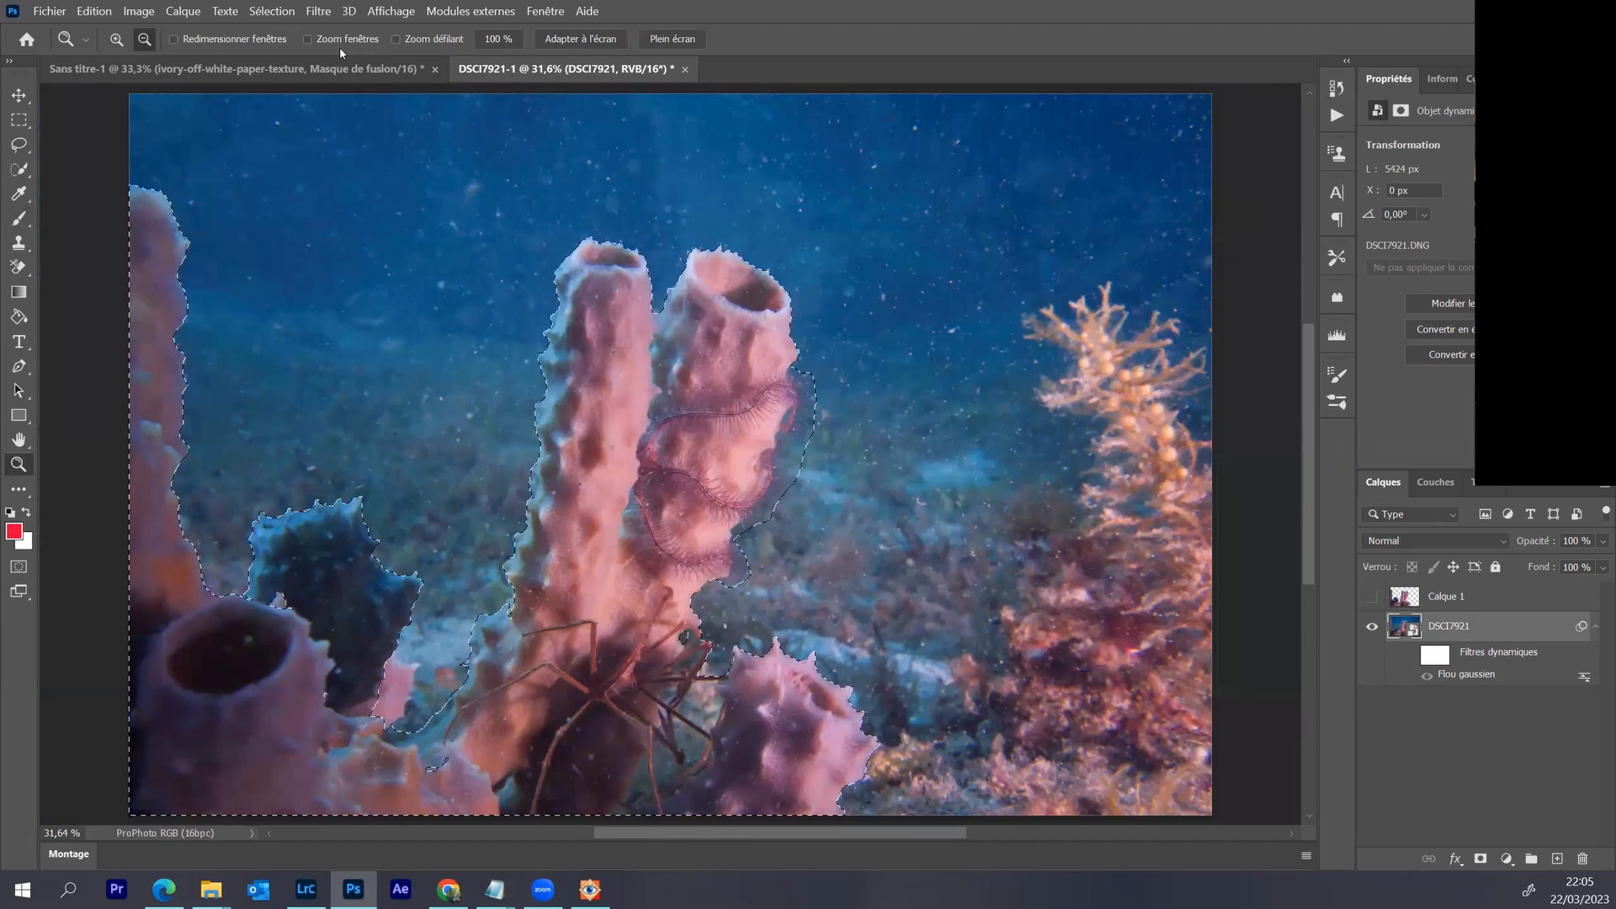
- Save the sponge selection as a new named channel in document DSCI7921-1
{"action": "left_click", "coordinate": [271, 11]}
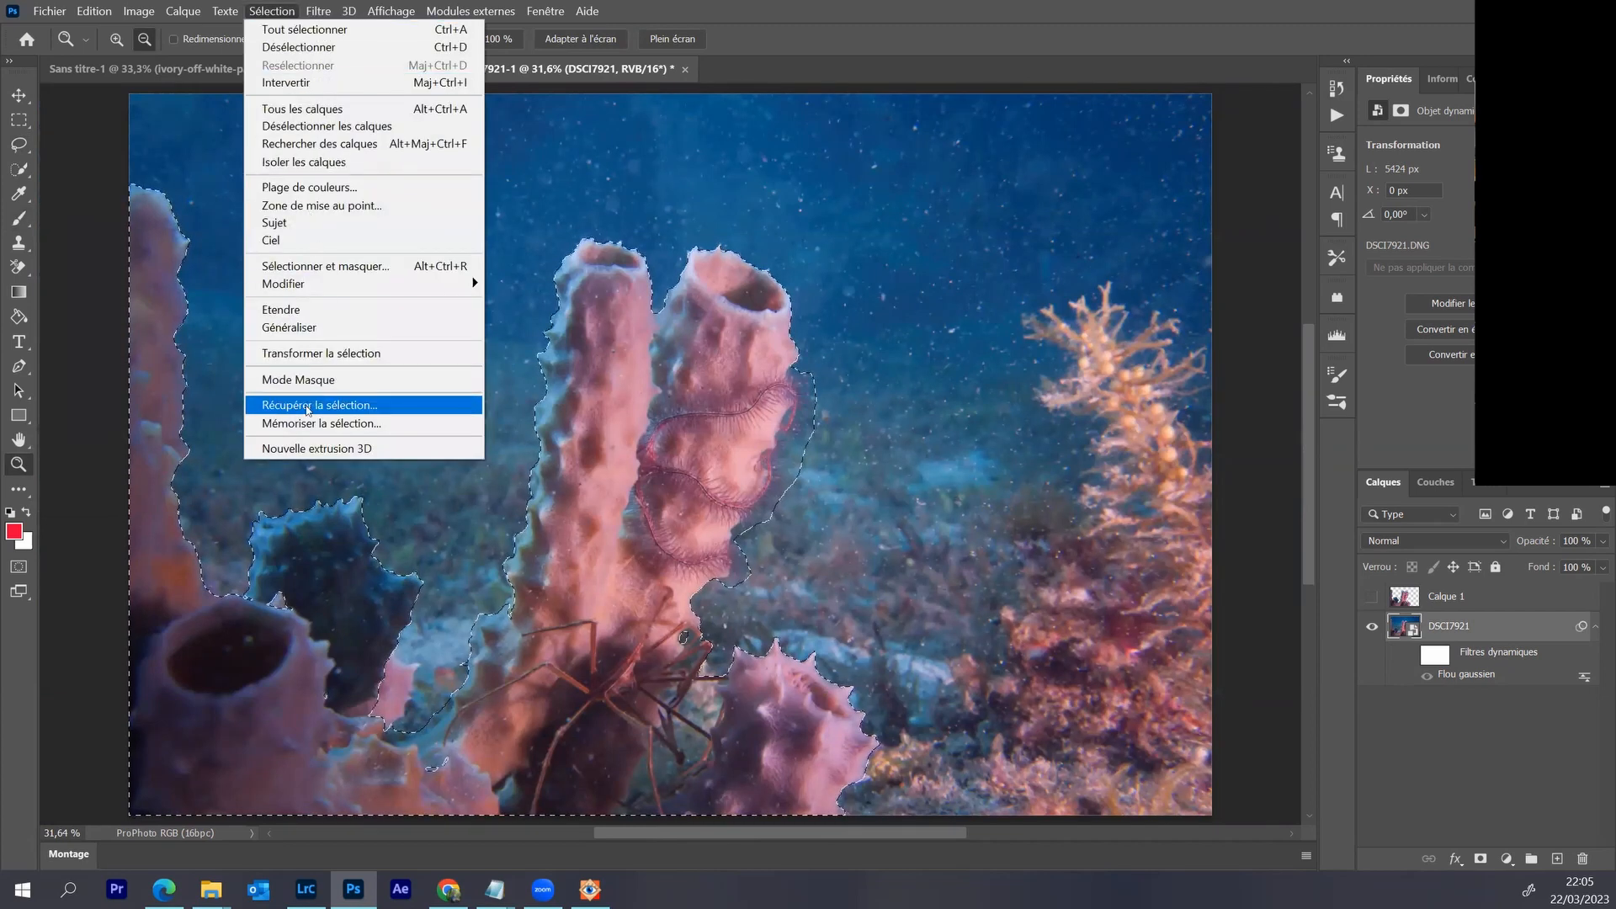
{"action": "left_click", "coordinate": [296, 424]}
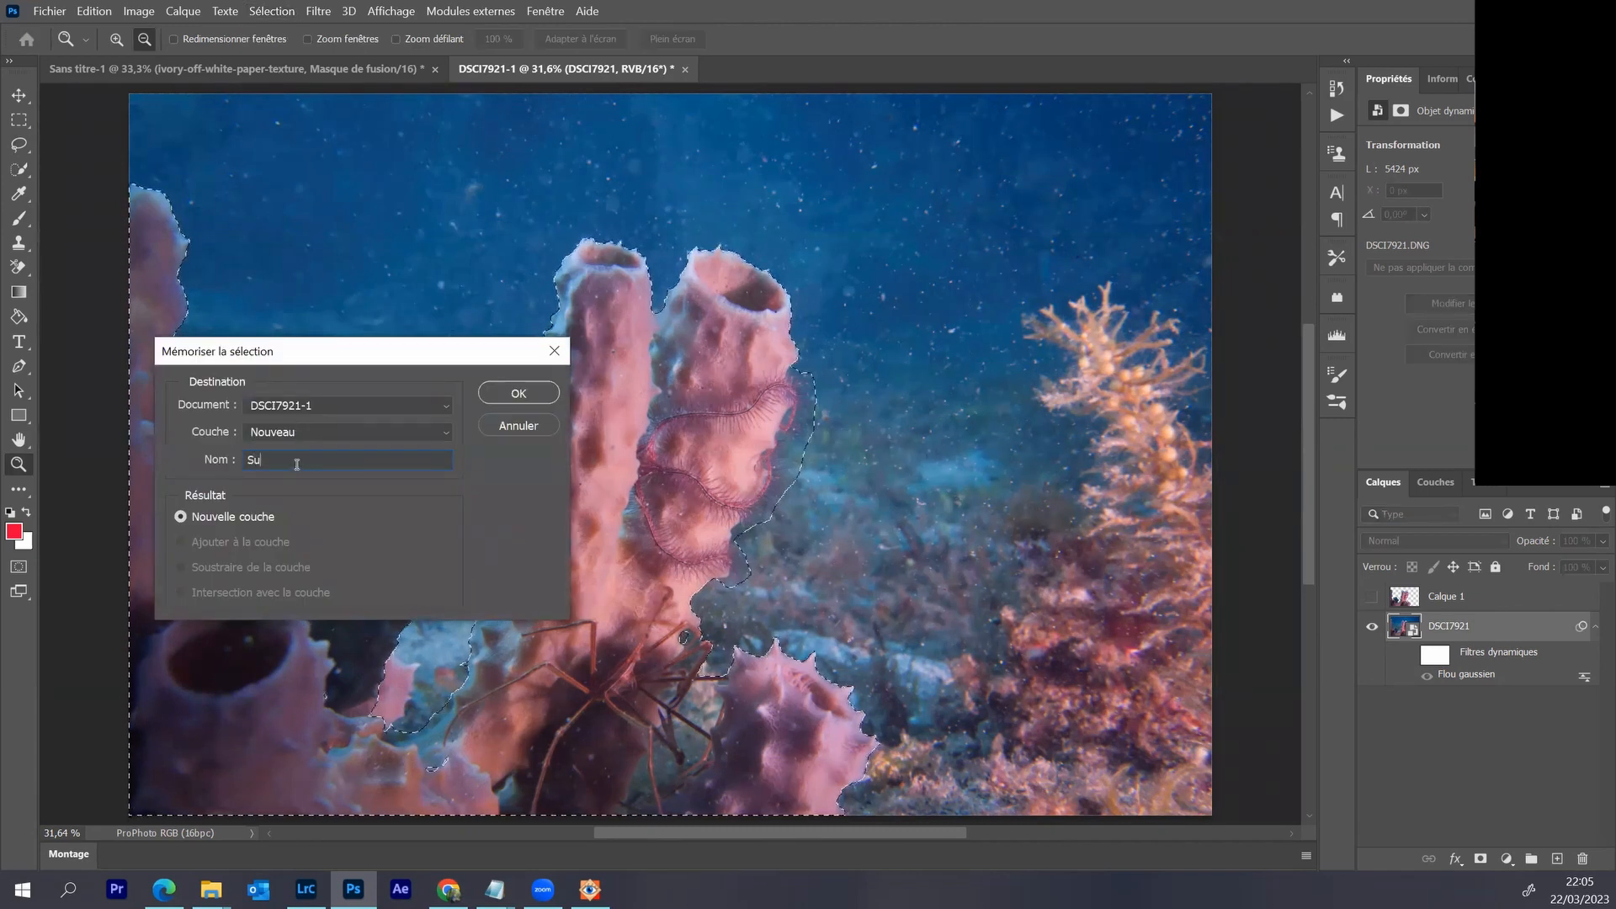
{"action": "key", "text": "Return"}
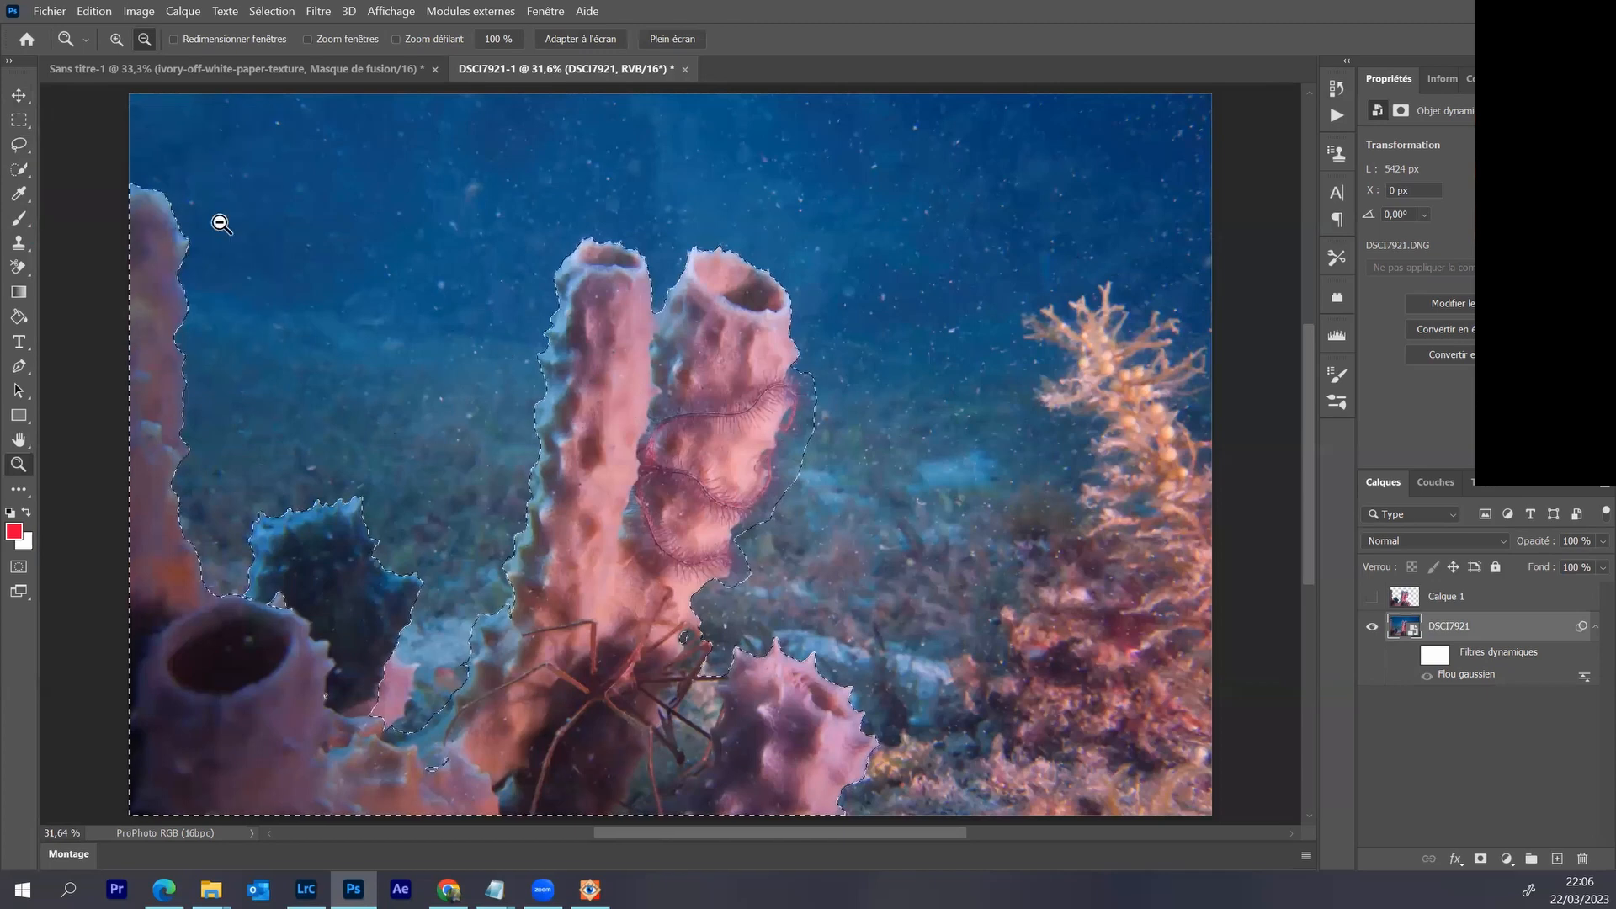
{"action": "left_click", "coordinate": [18, 95]}
{"action": "right_click", "coordinate": [594, 364]}
{"action": "right_click", "coordinate": [590, 331]}
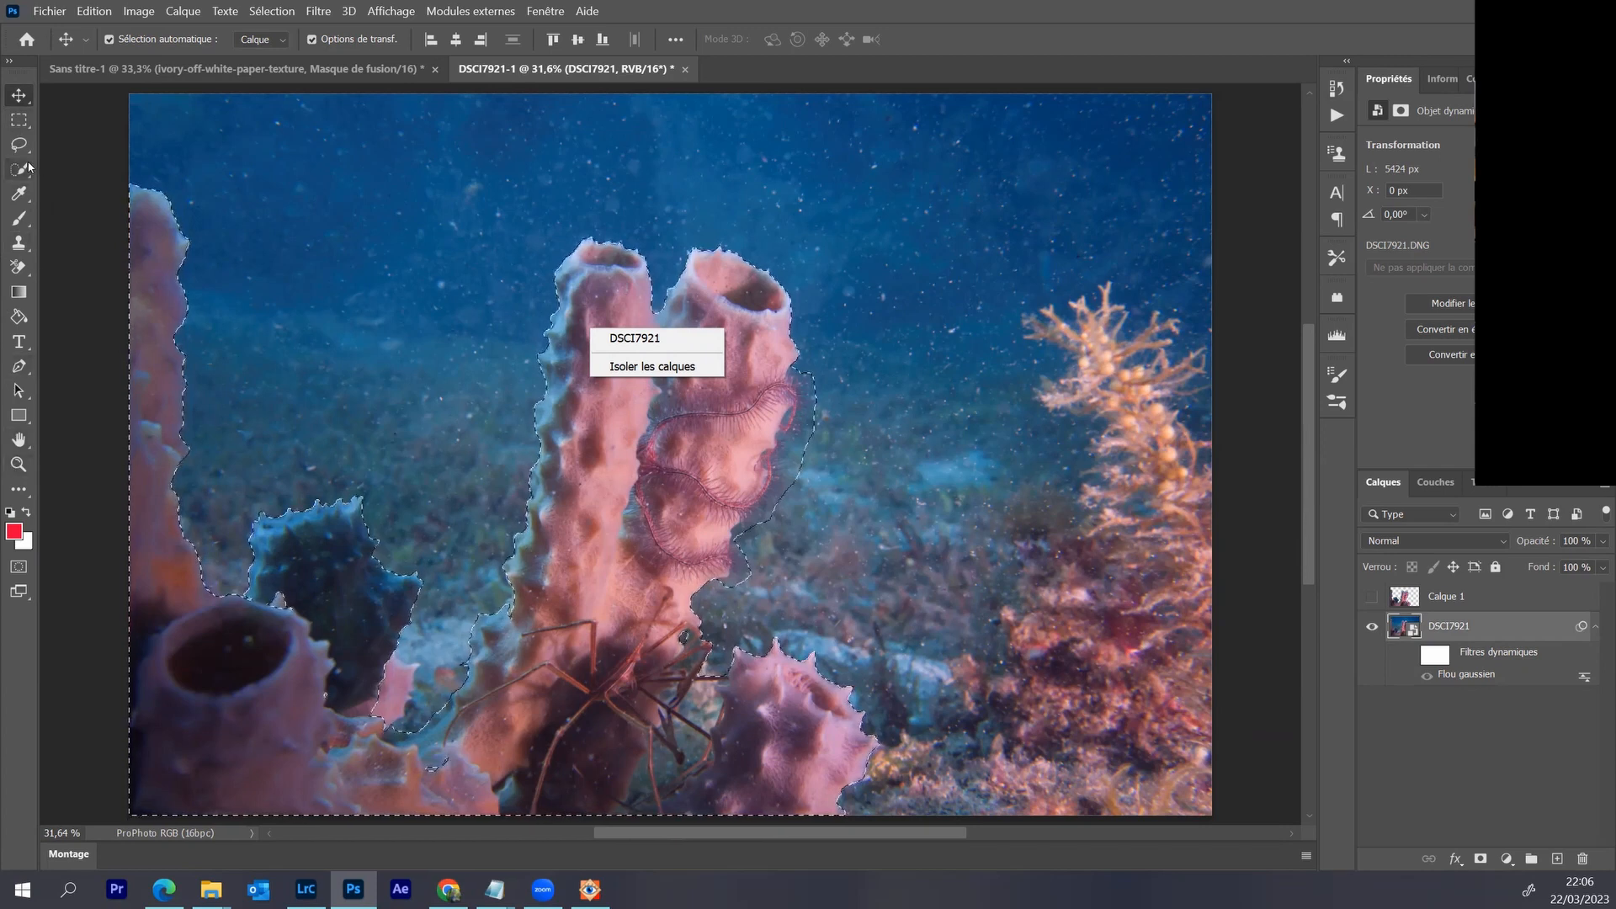
{"action": "left_click", "coordinate": [15, 119]}
{"action": "right_click", "coordinate": [629, 362]}
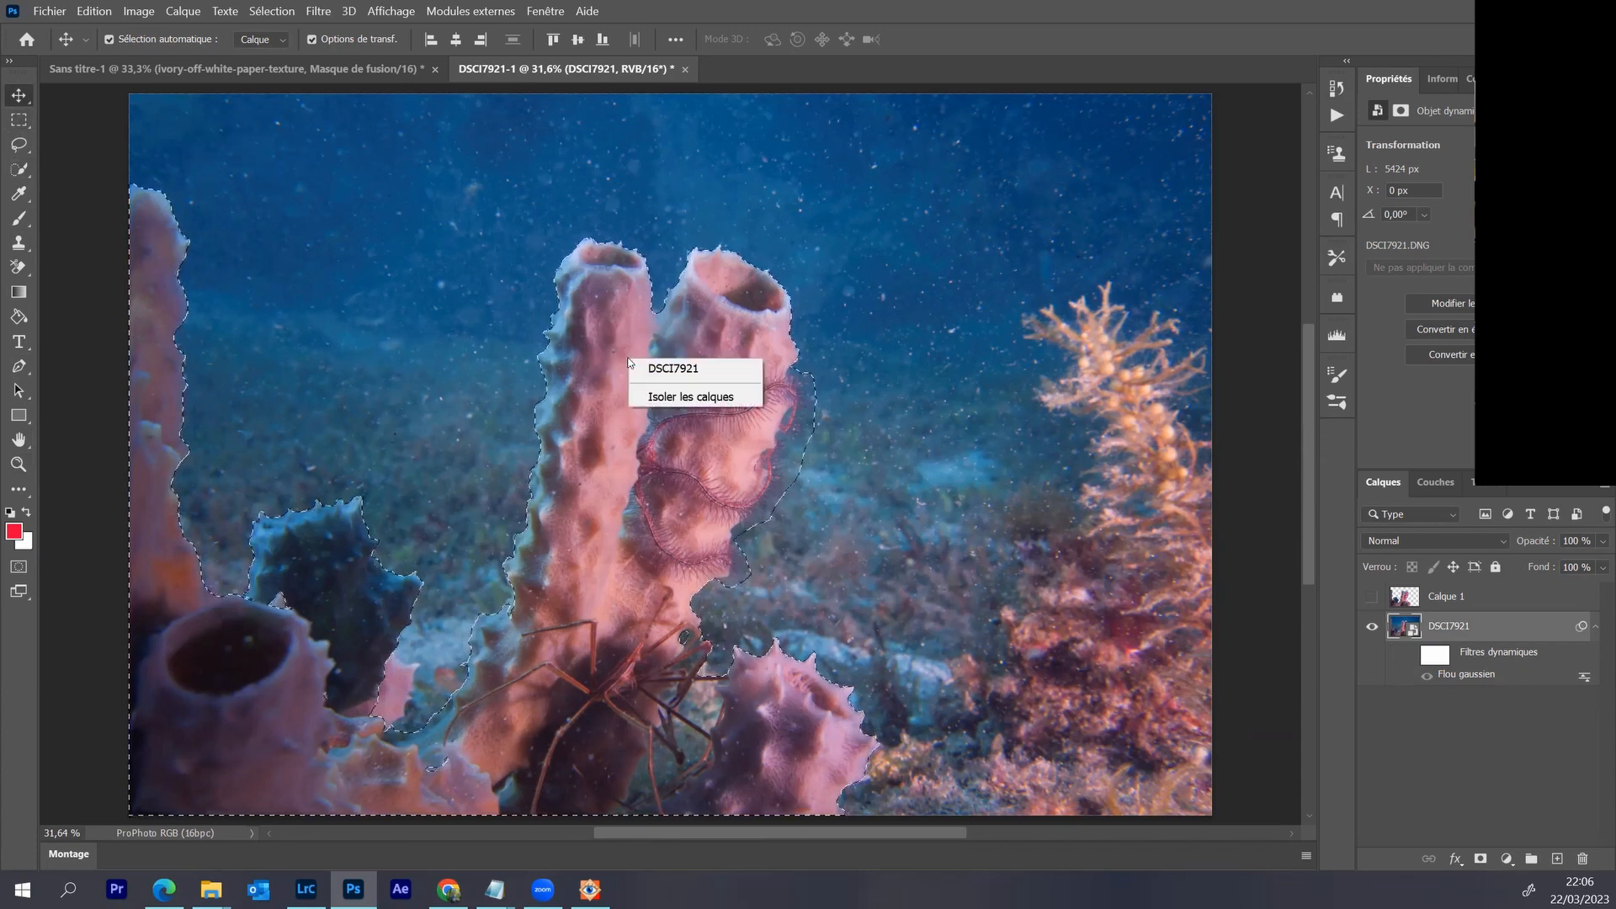
{"action": "left_click", "coordinate": [584, 452]}
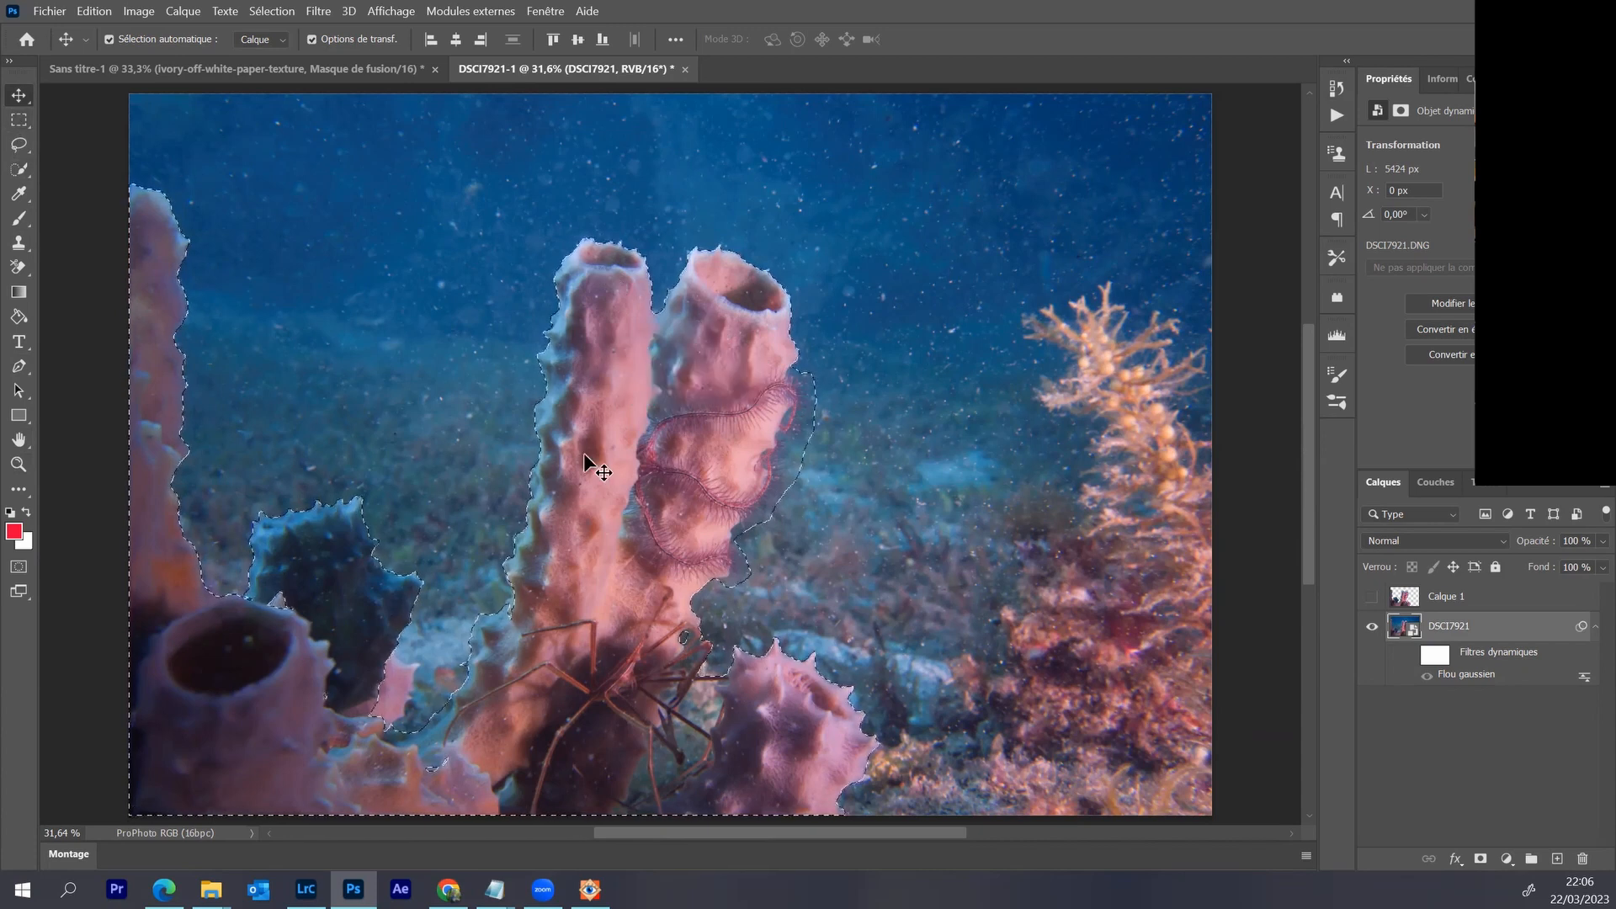
- Copy the selected sponges onto a new layer and turn on the Gaussian Blur smart filter of layer DSCI7921
{"action": "right_click", "coordinate": [586, 456]}
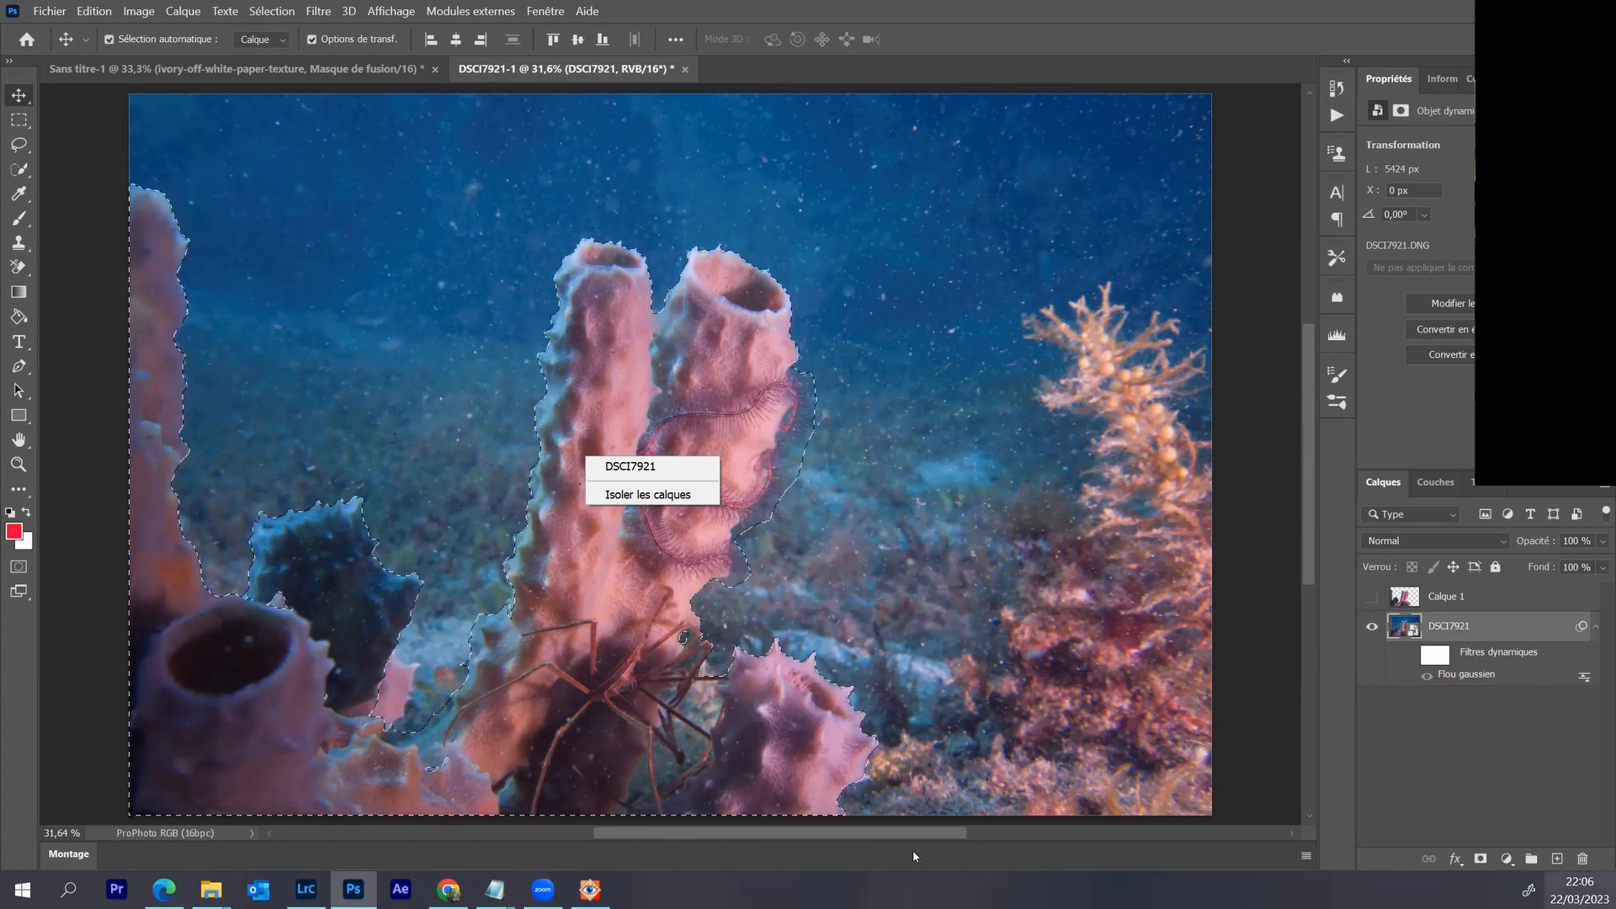
{"action": "left_click", "coordinate": [911, 274]}
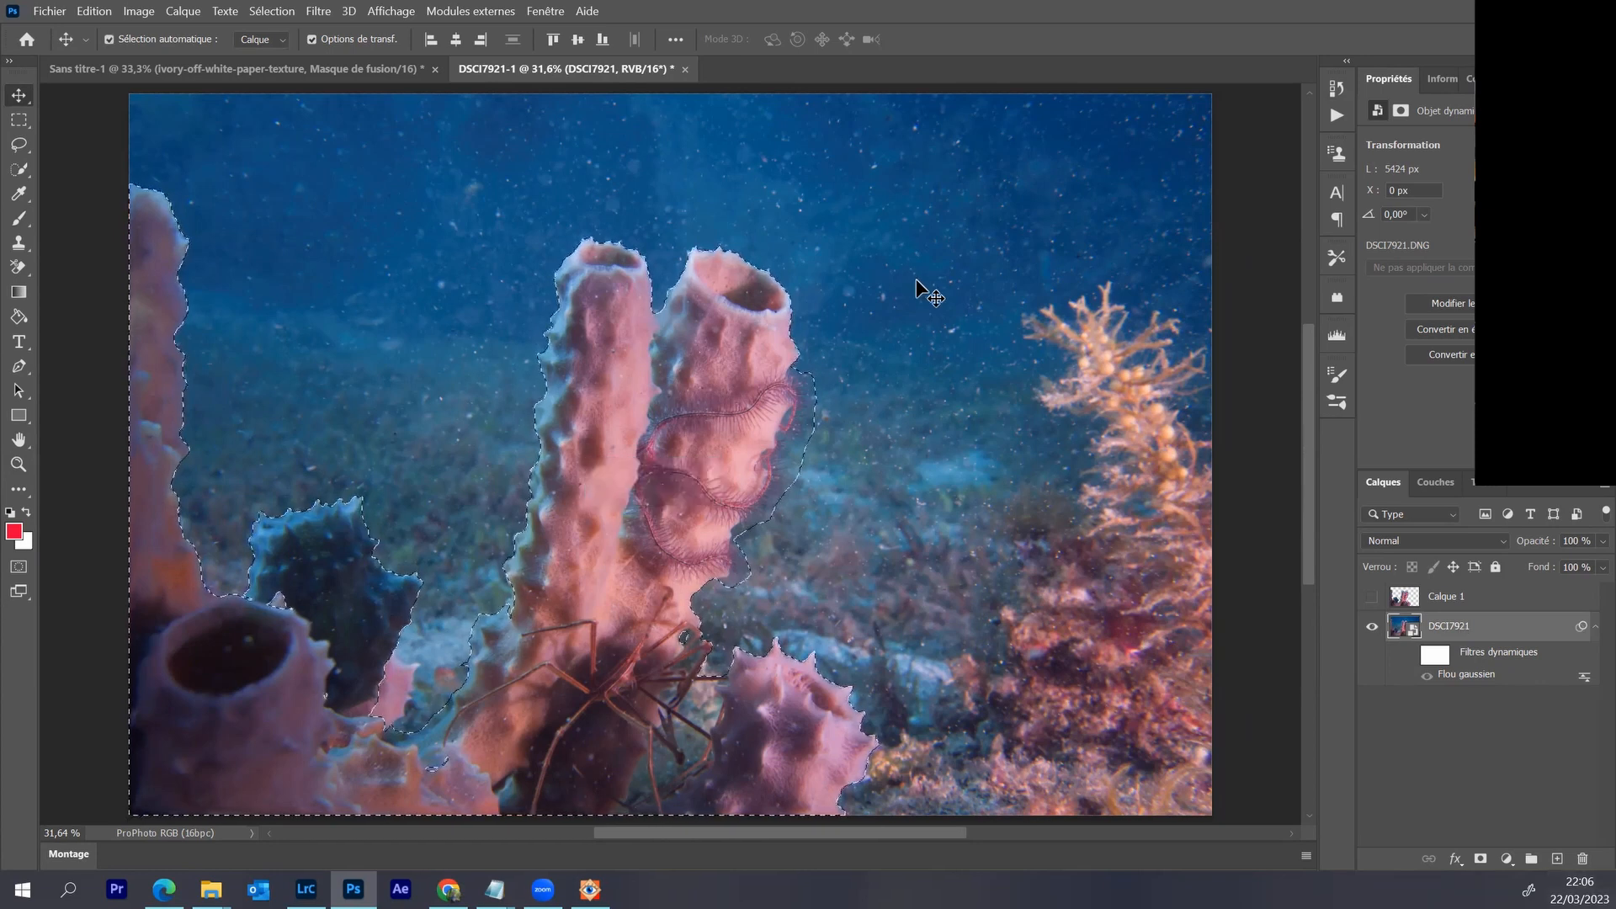
{"action": "key", "text": "ctrl+shift+alt+n"}
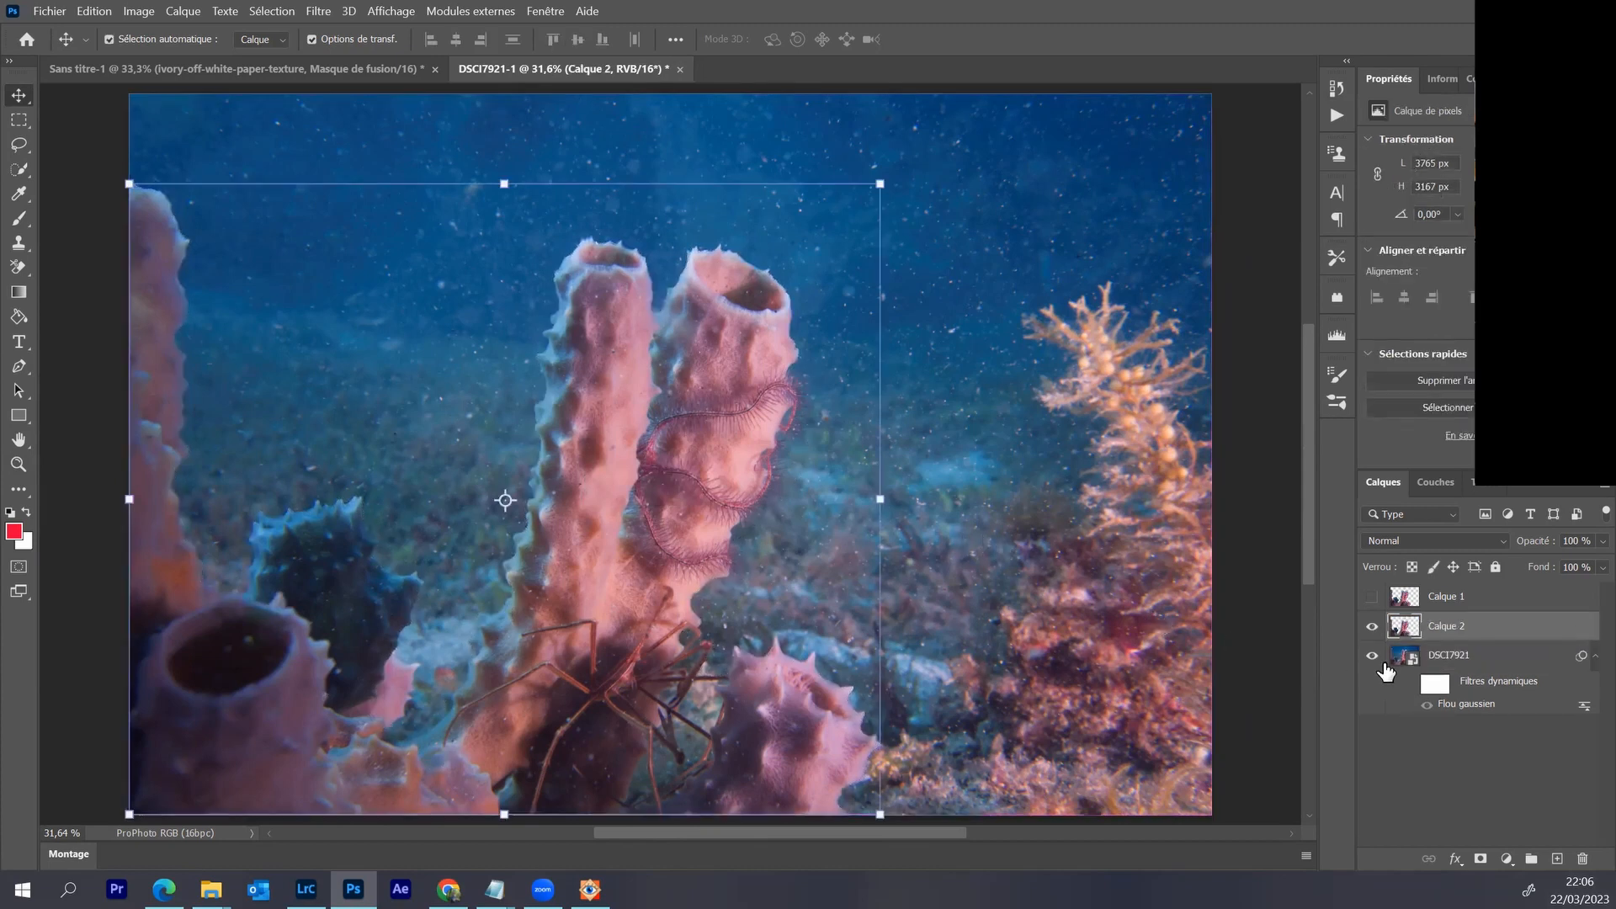
{"action": "left_click", "coordinate": [1427, 706]}
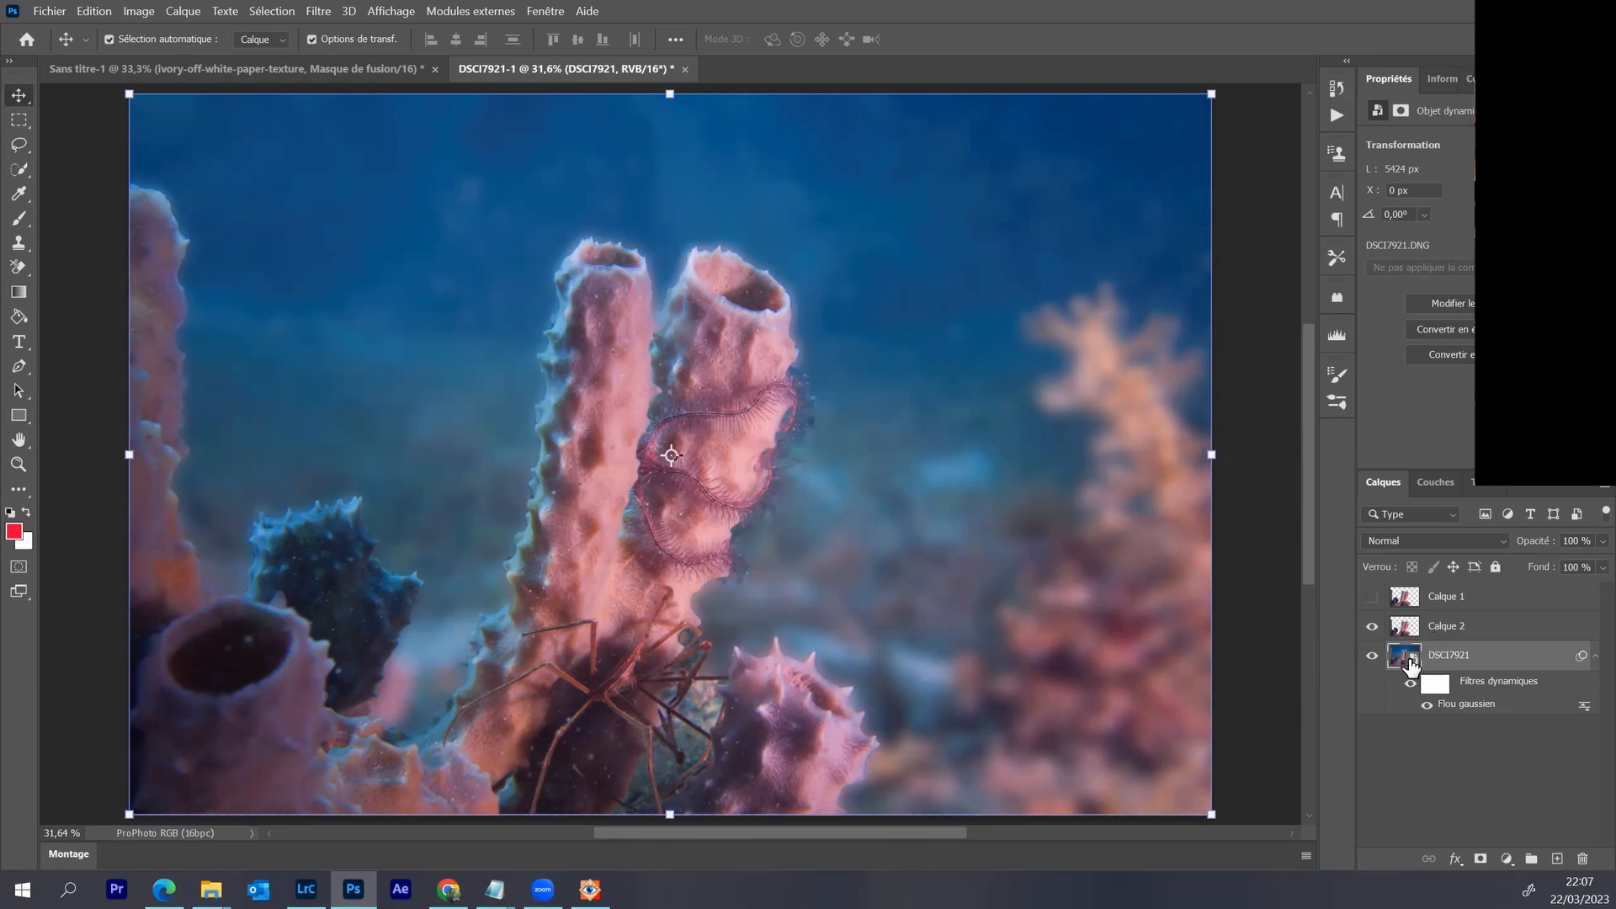
- Paint black on DSCI7921's smart filter mask along the right tube sponge's outer edge and around the crab with a soft 236-pixel brush
{"action": "left_click", "coordinate": [1435, 684]}
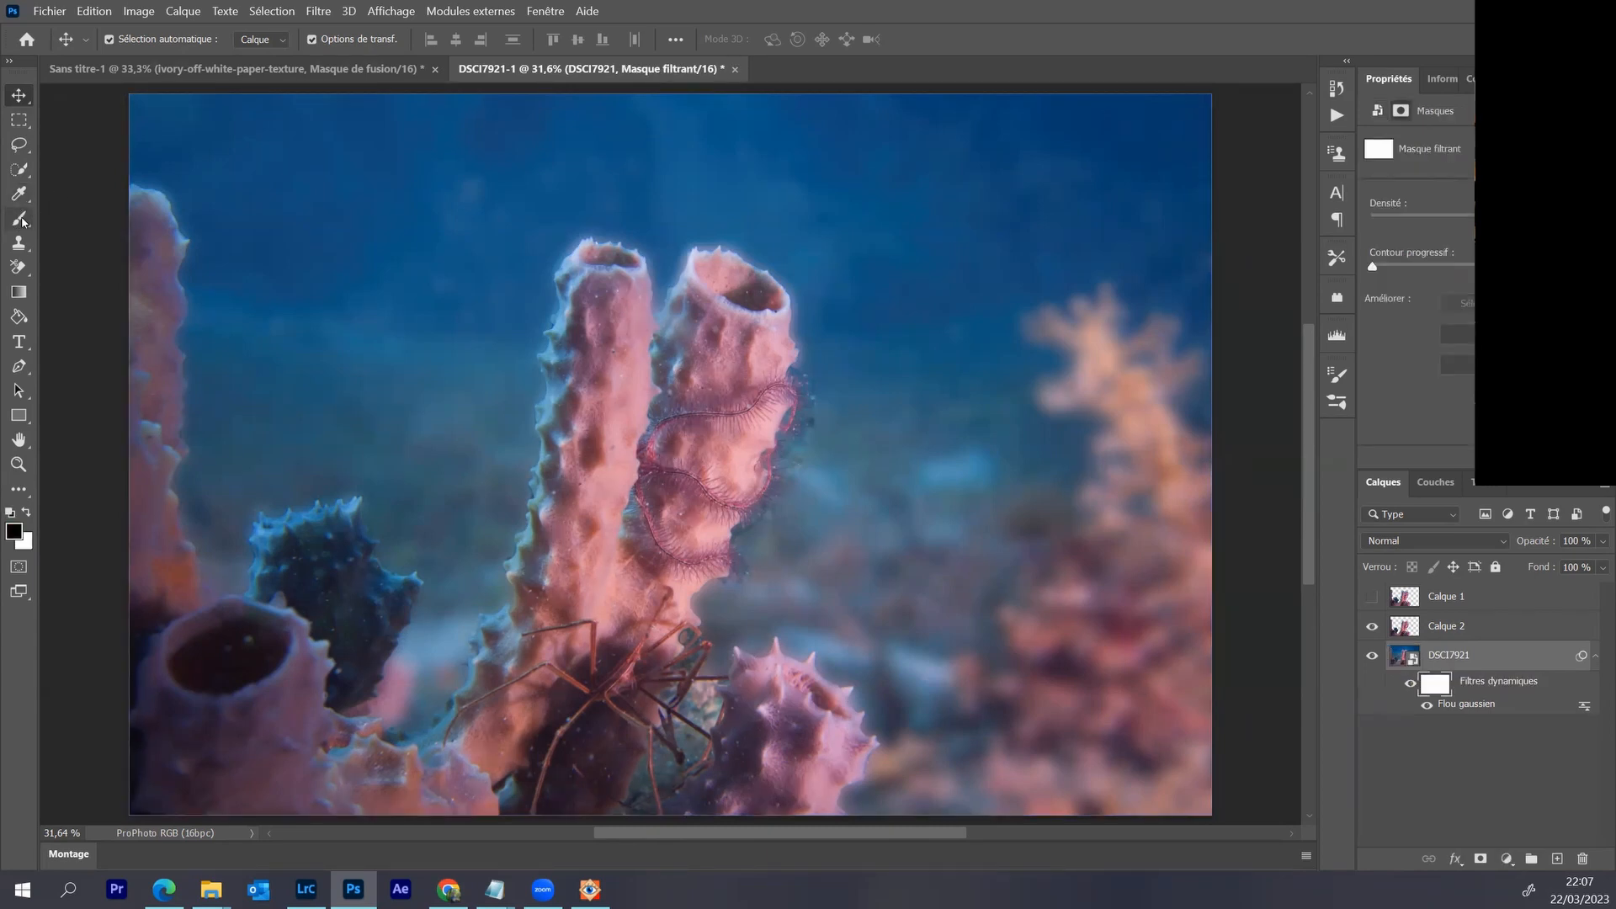
{"action": "key", "text": "b"}
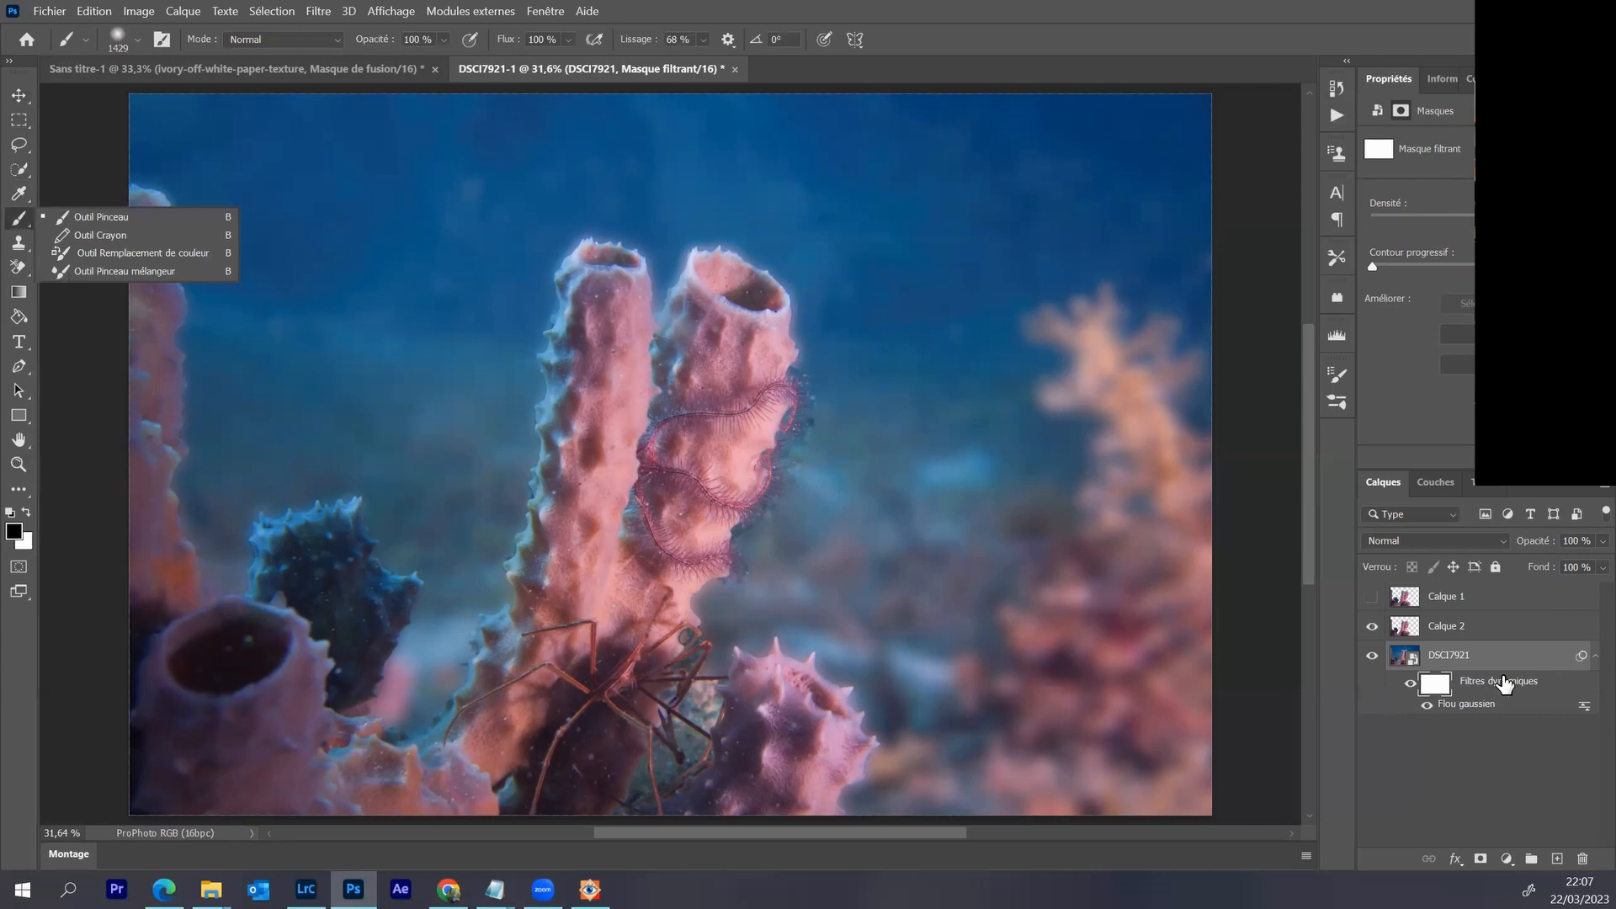
{"action": "left_click", "coordinate": [14, 531]}
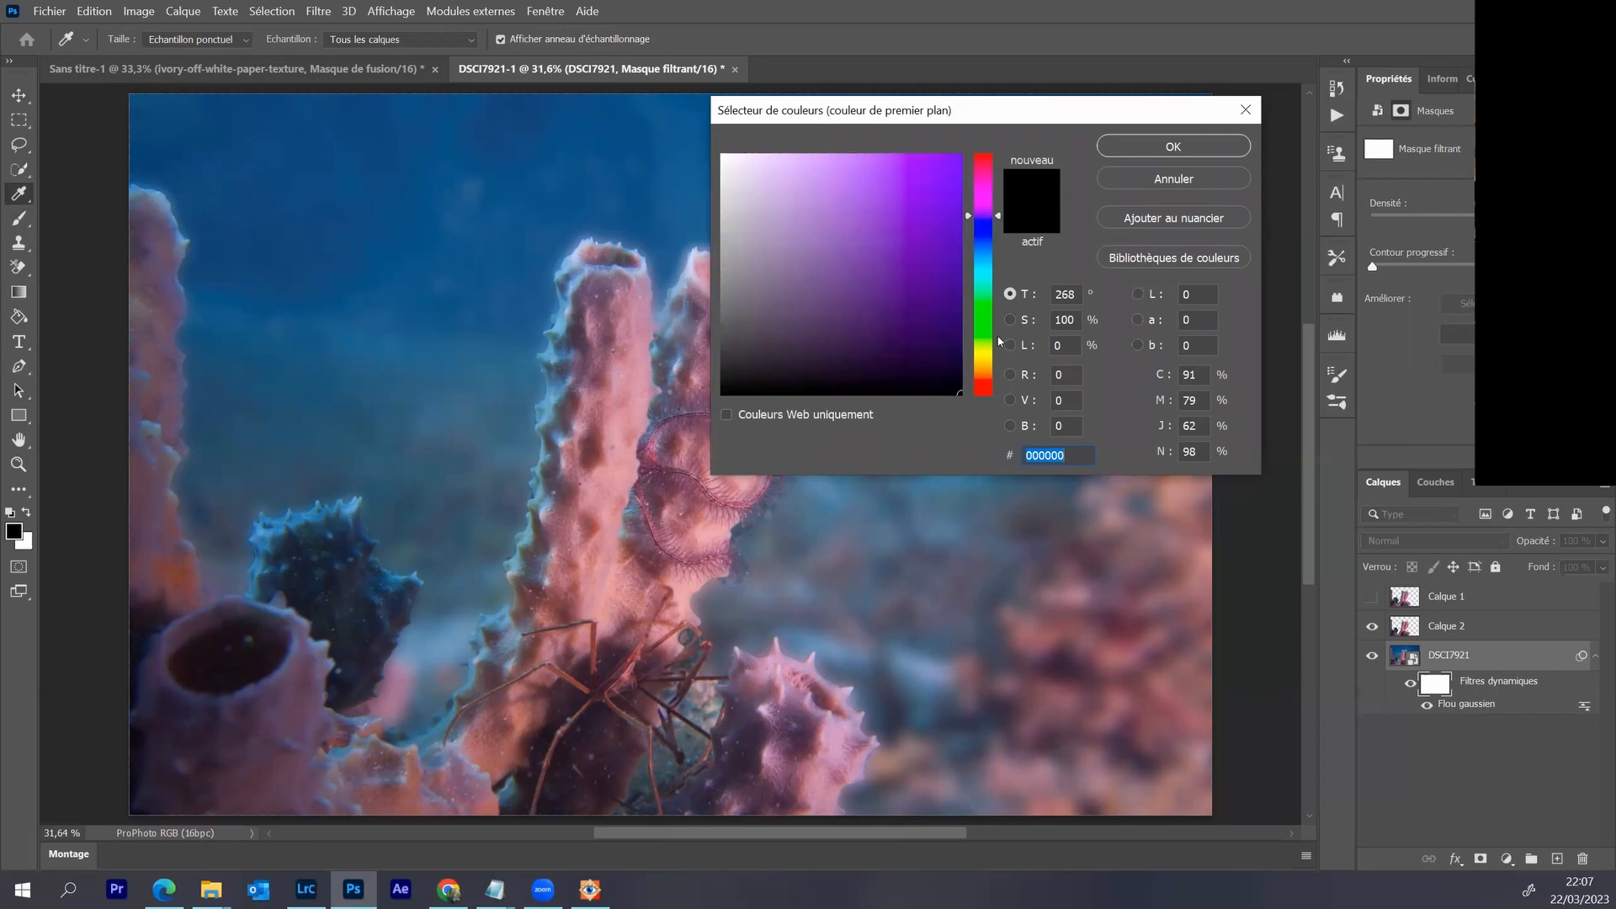
{"action": "left_click", "coordinate": [1147, 147]}
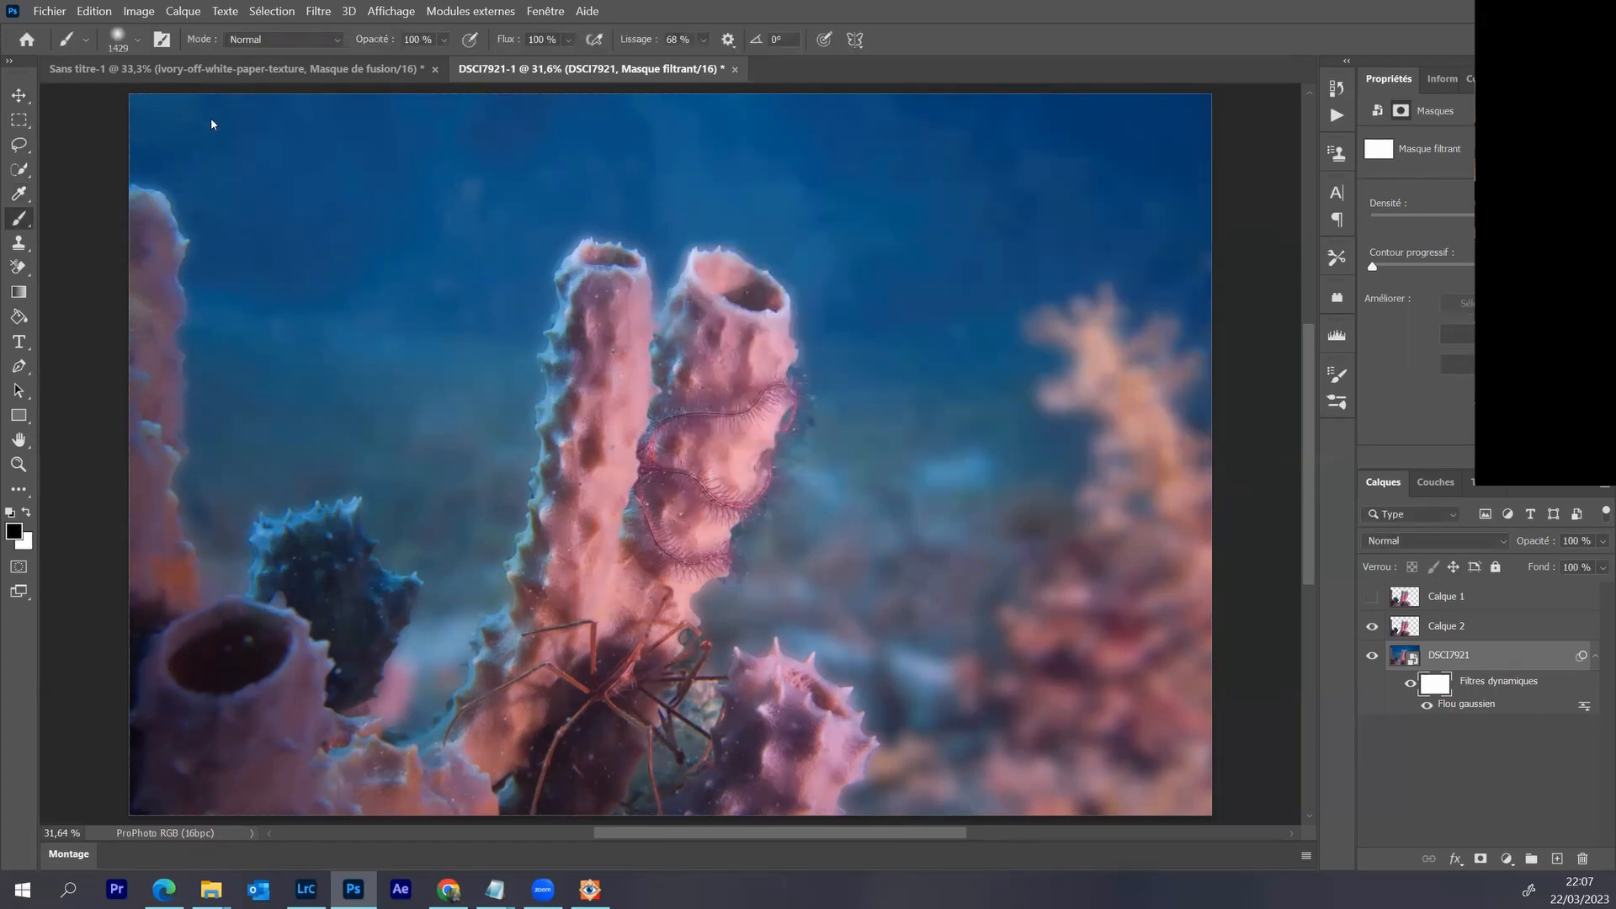
{"action": "left_click_drag", "start_coordinate": [944, 474], "coordinate": [766, 469]}
{"action": "left_click_drag", "start_coordinate": [665, 603], "coordinate": [655, 607]}
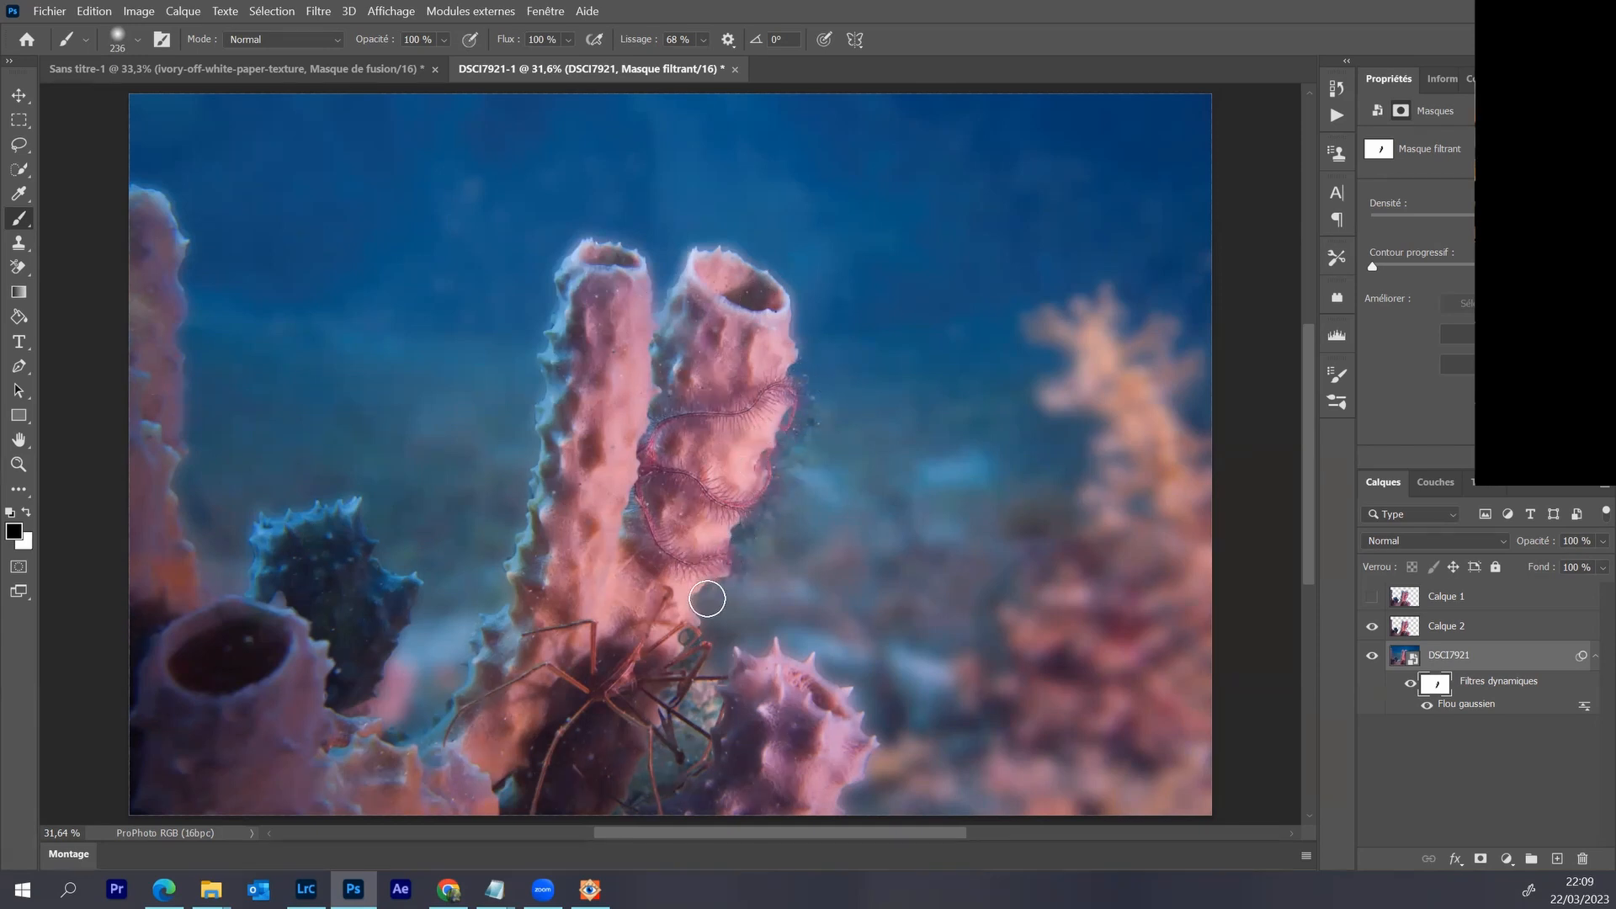
{"action": "mouse_move", "coordinate": [654, 646]}
{"action": "left_mouse_down"}
{"action": "mouse_move", "coordinate": [595, 693]}
{"action": "mouse_move", "coordinate": [603, 718]}
{"action": "mouse_move", "coordinate": [572, 747]}
{"action": "left_mouse_up"}
- Readjust the radius of the Gaussian Blur smart filter on layer DSCI7921 and apply it
{"action": "left_click", "coordinate": [1462, 711]}
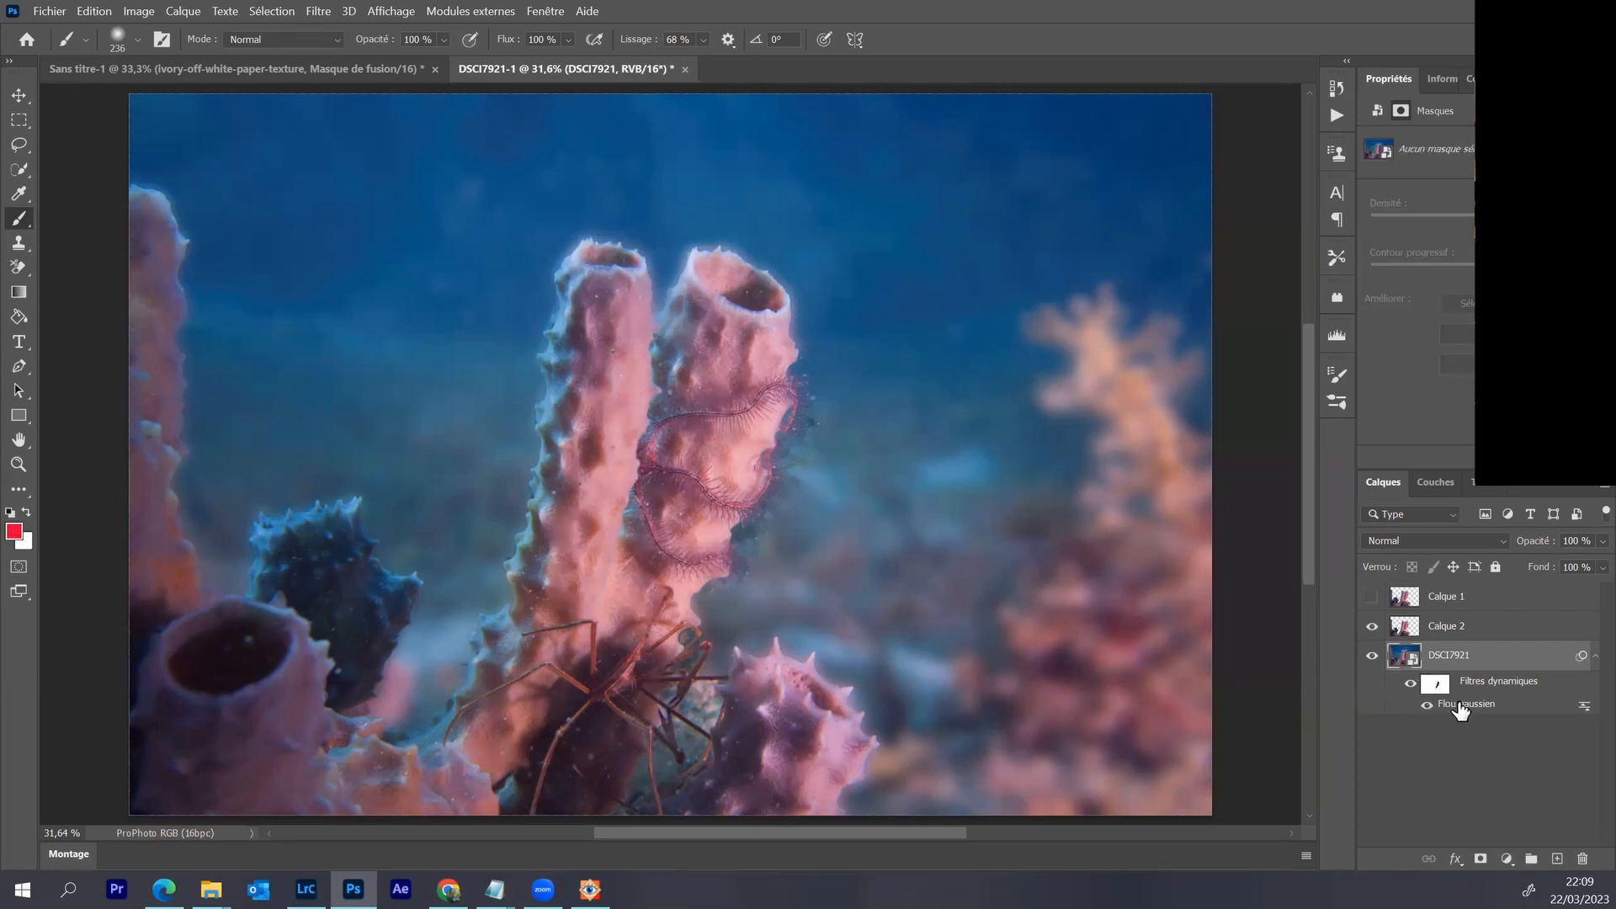
{"action": "double_click", "coordinate": [1462, 711]}
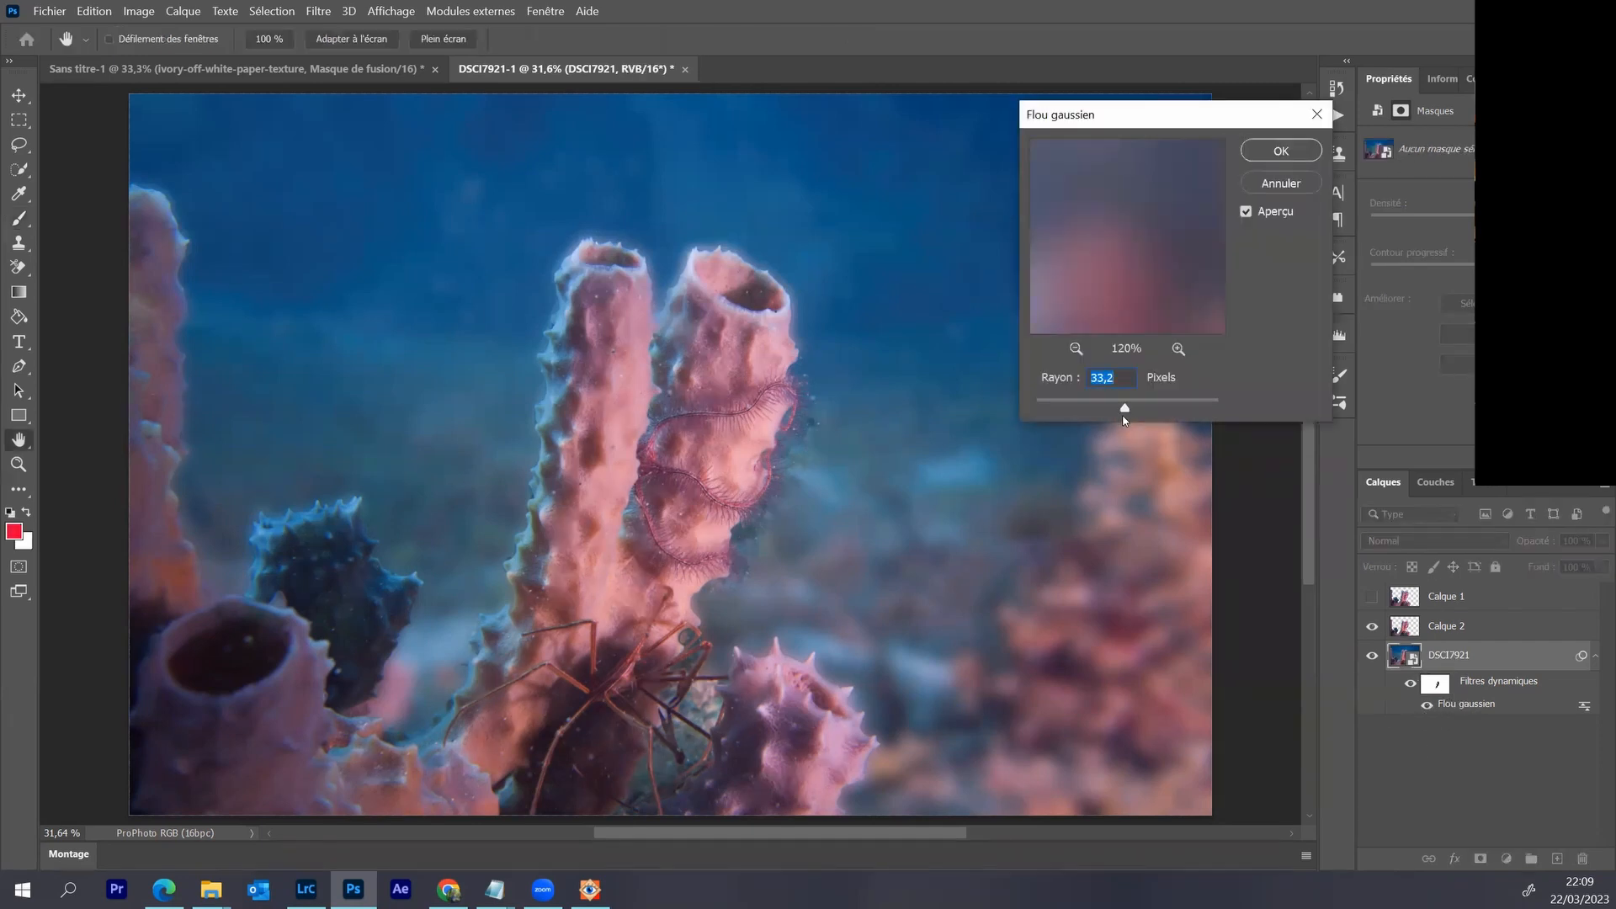
{"action": "left_click_drag", "start_coordinate": [1112, 410], "coordinate": [1119, 410]}
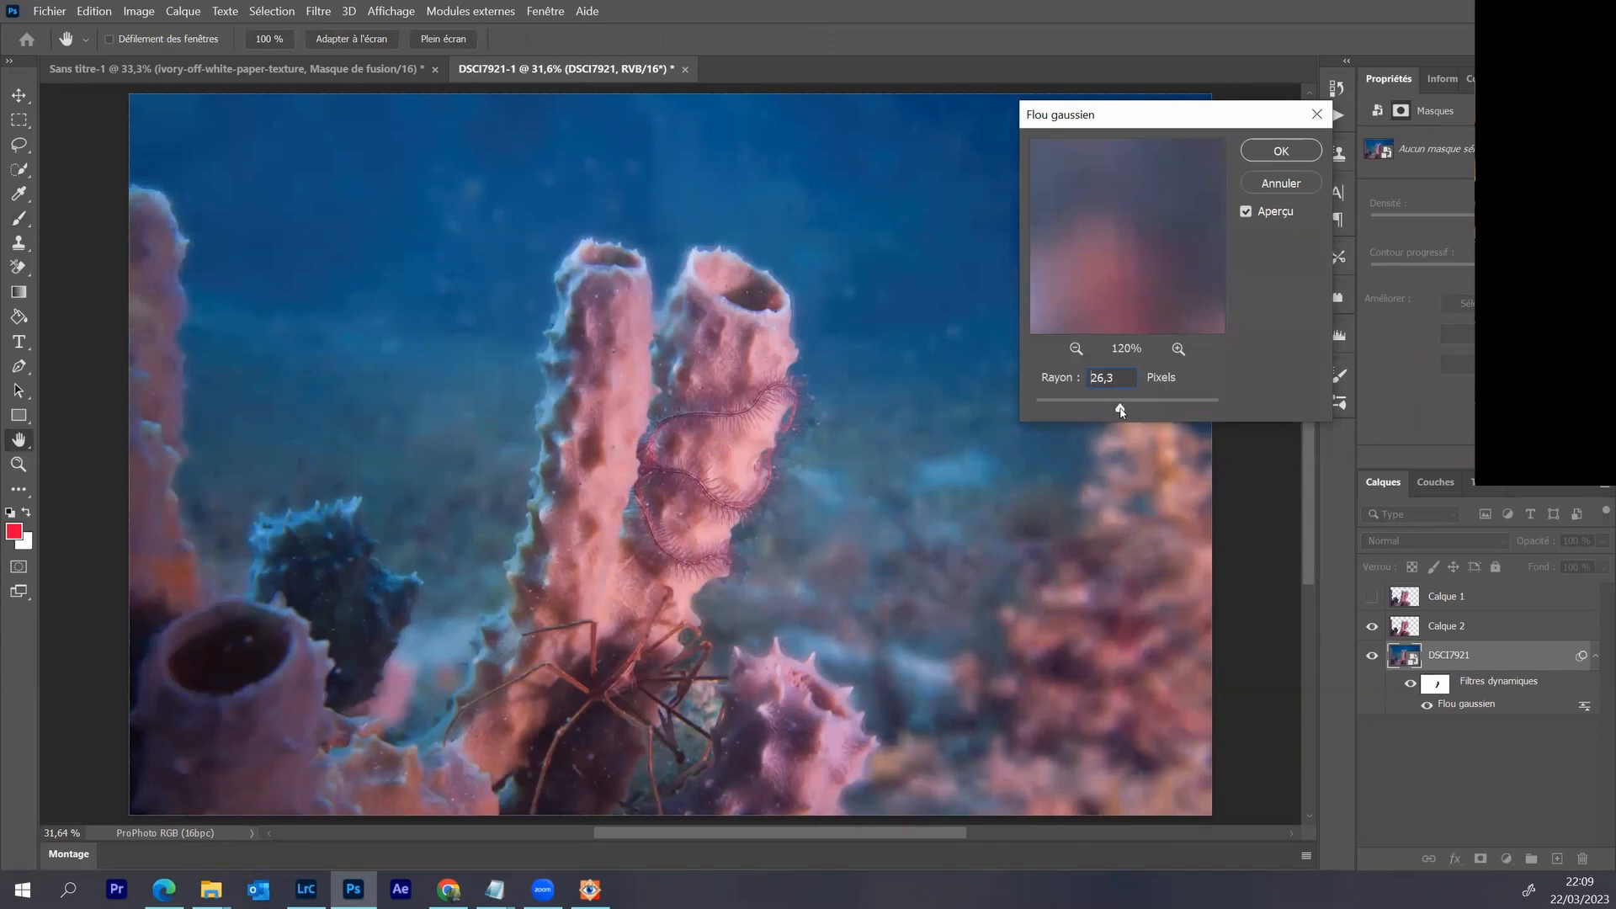
{"action": "left_click_drag", "start_coordinate": [1108, 412], "coordinate": [1117, 413]}
{"action": "left_click", "coordinate": [1265, 155]}
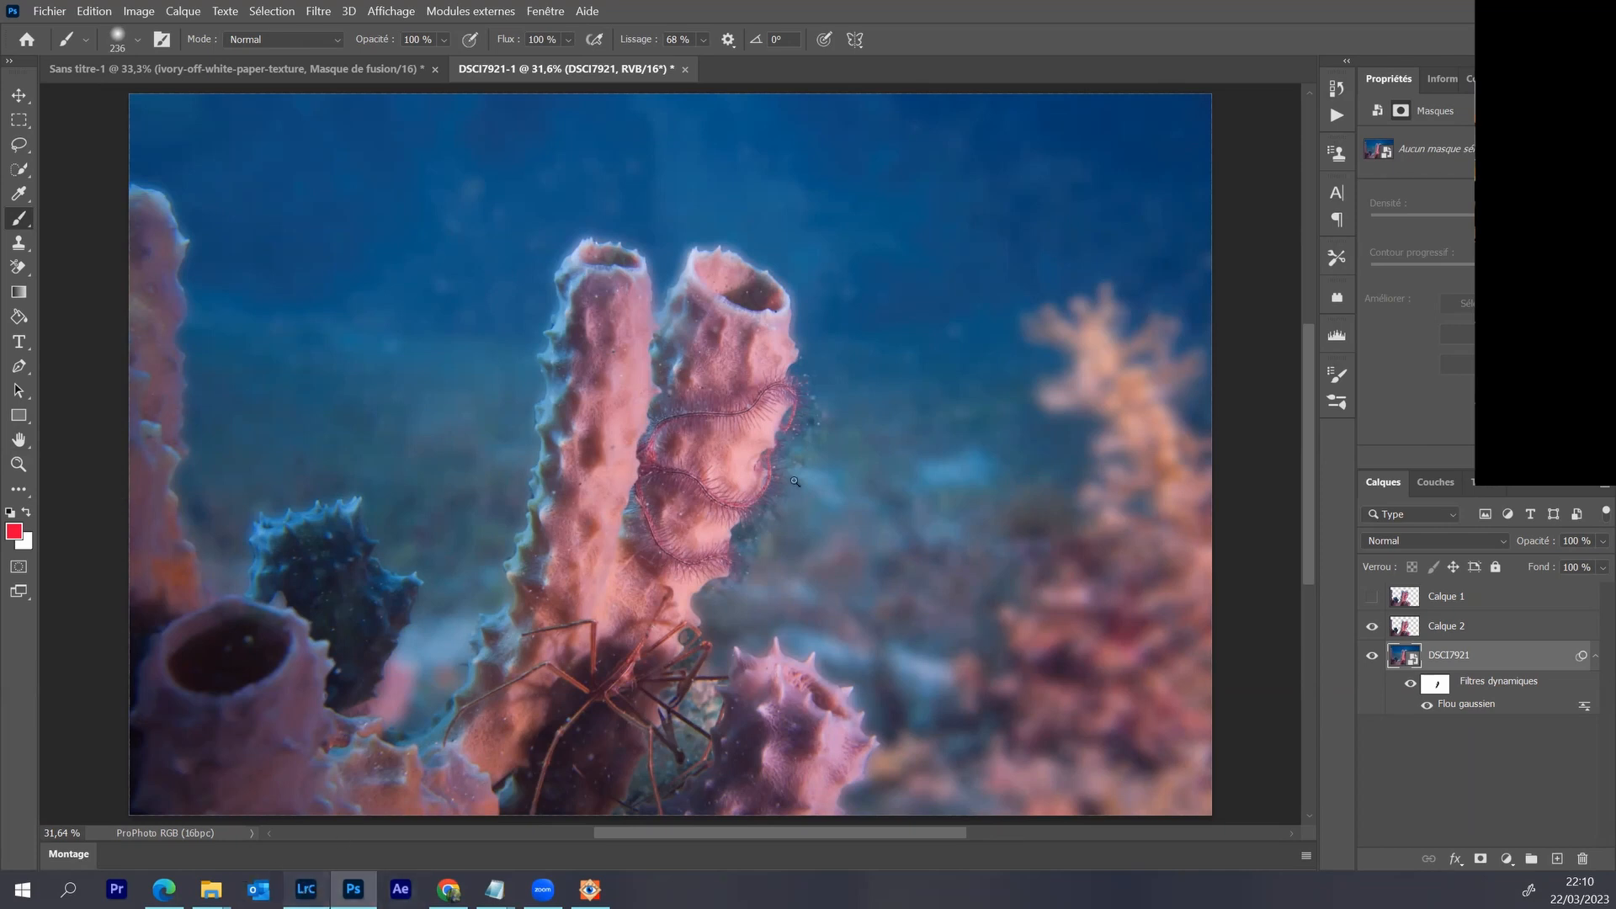
- Switch to Lightroom Classic and examine the brittle star's spines and surrounding water in the original DSCI7921.DNG at 100%
{"action": "left_click", "coordinate": [306, 889]}
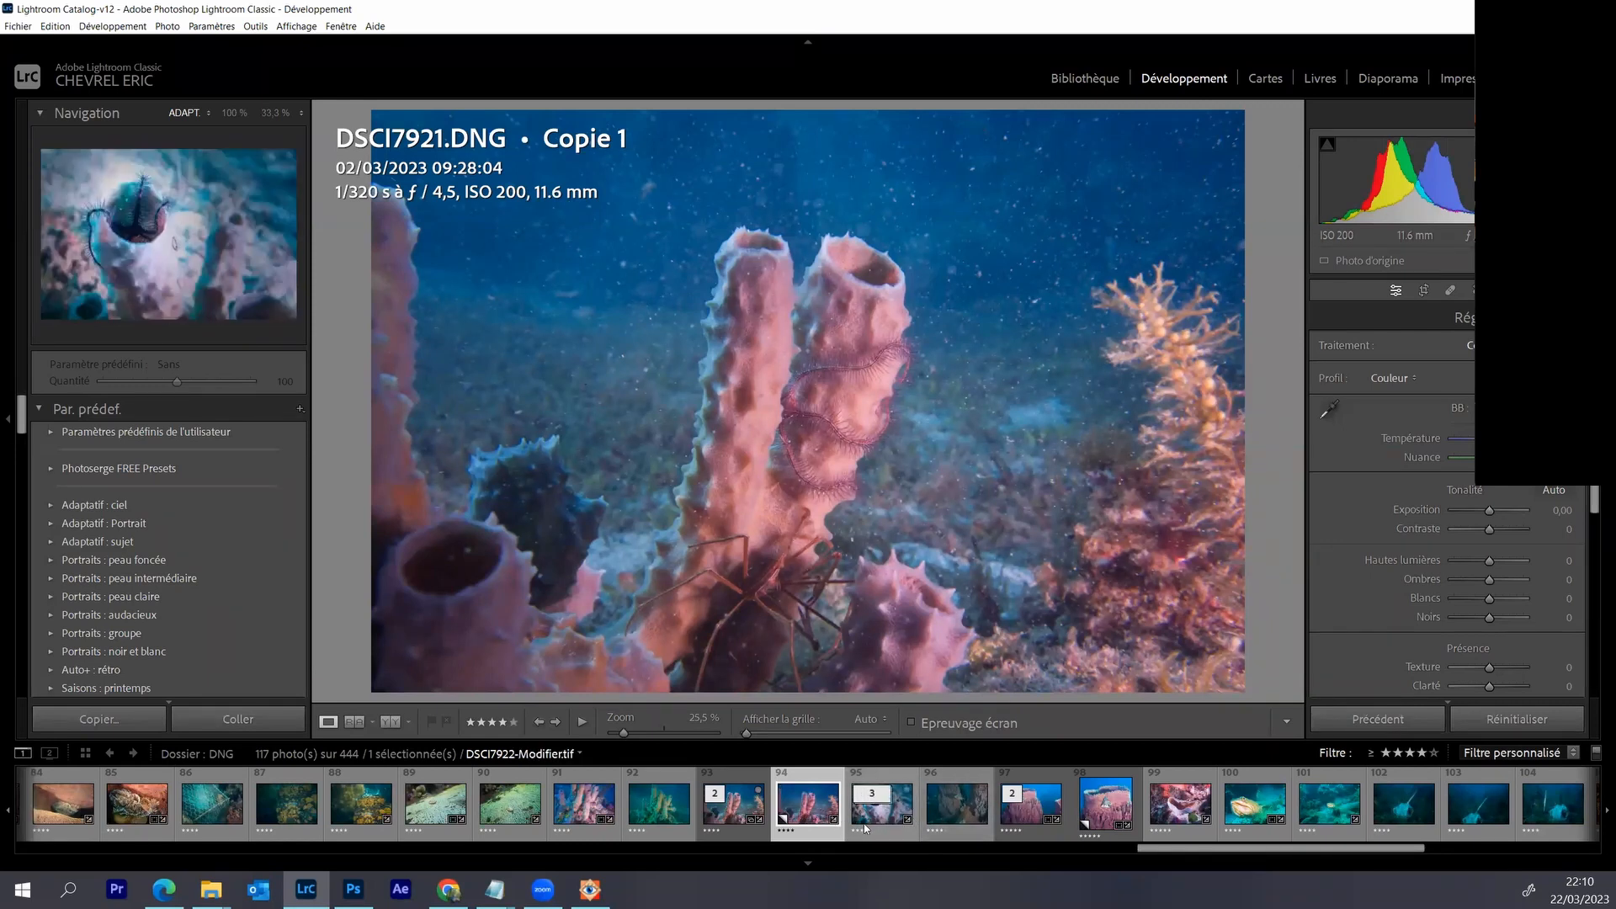
{"action": "left_click", "coordinate": [757, 814]}
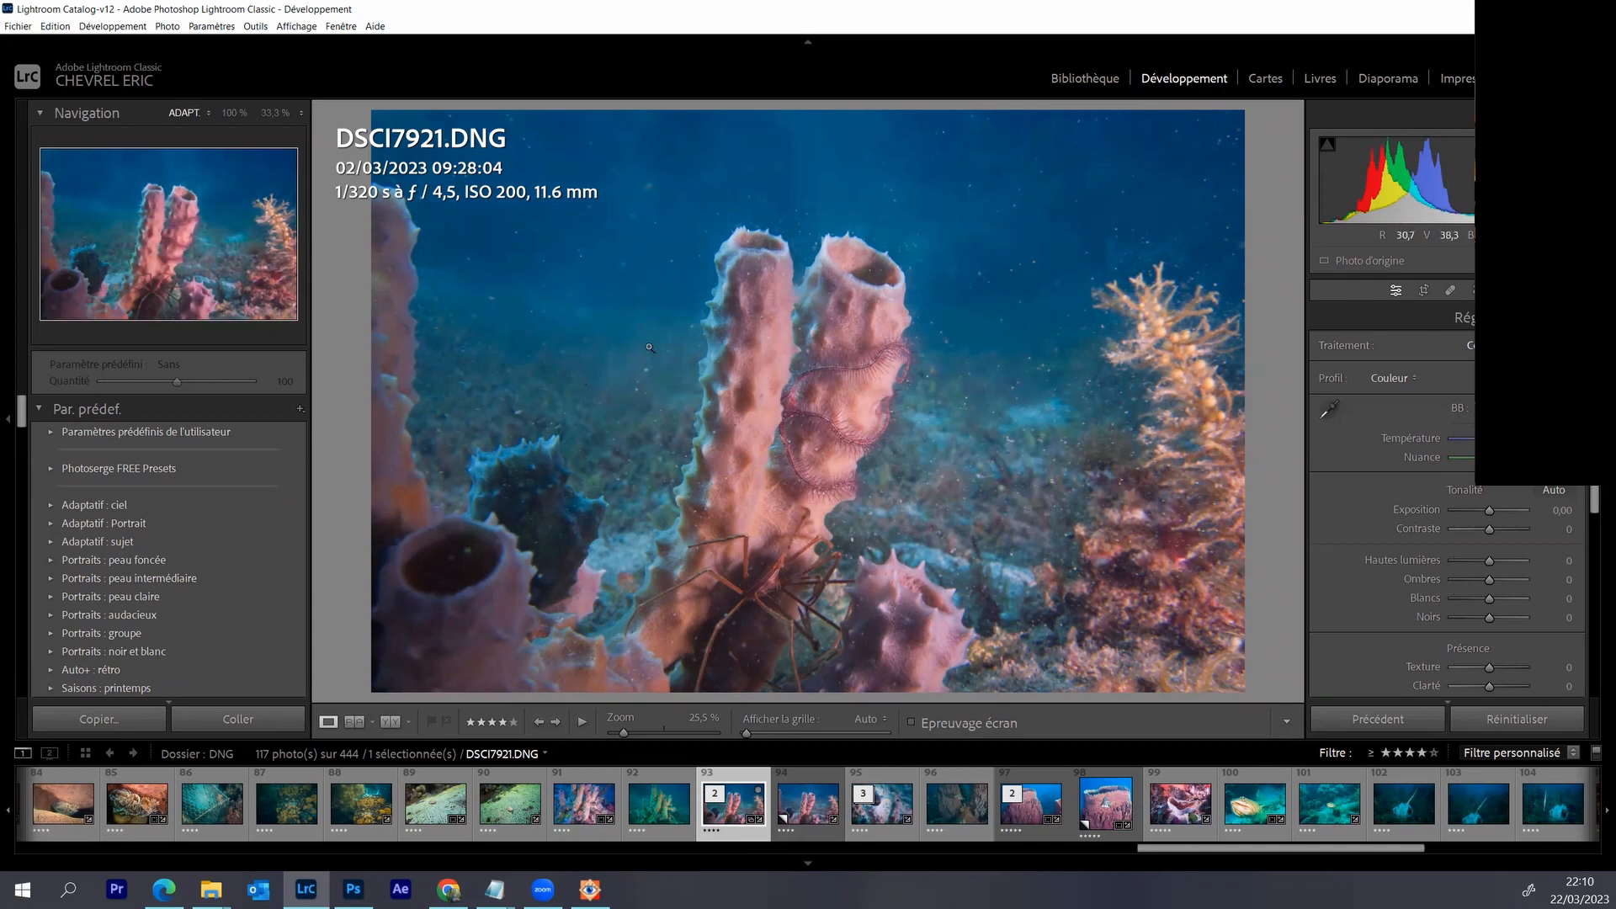
{"action": "left_click", "coordinate": [899, 444]}
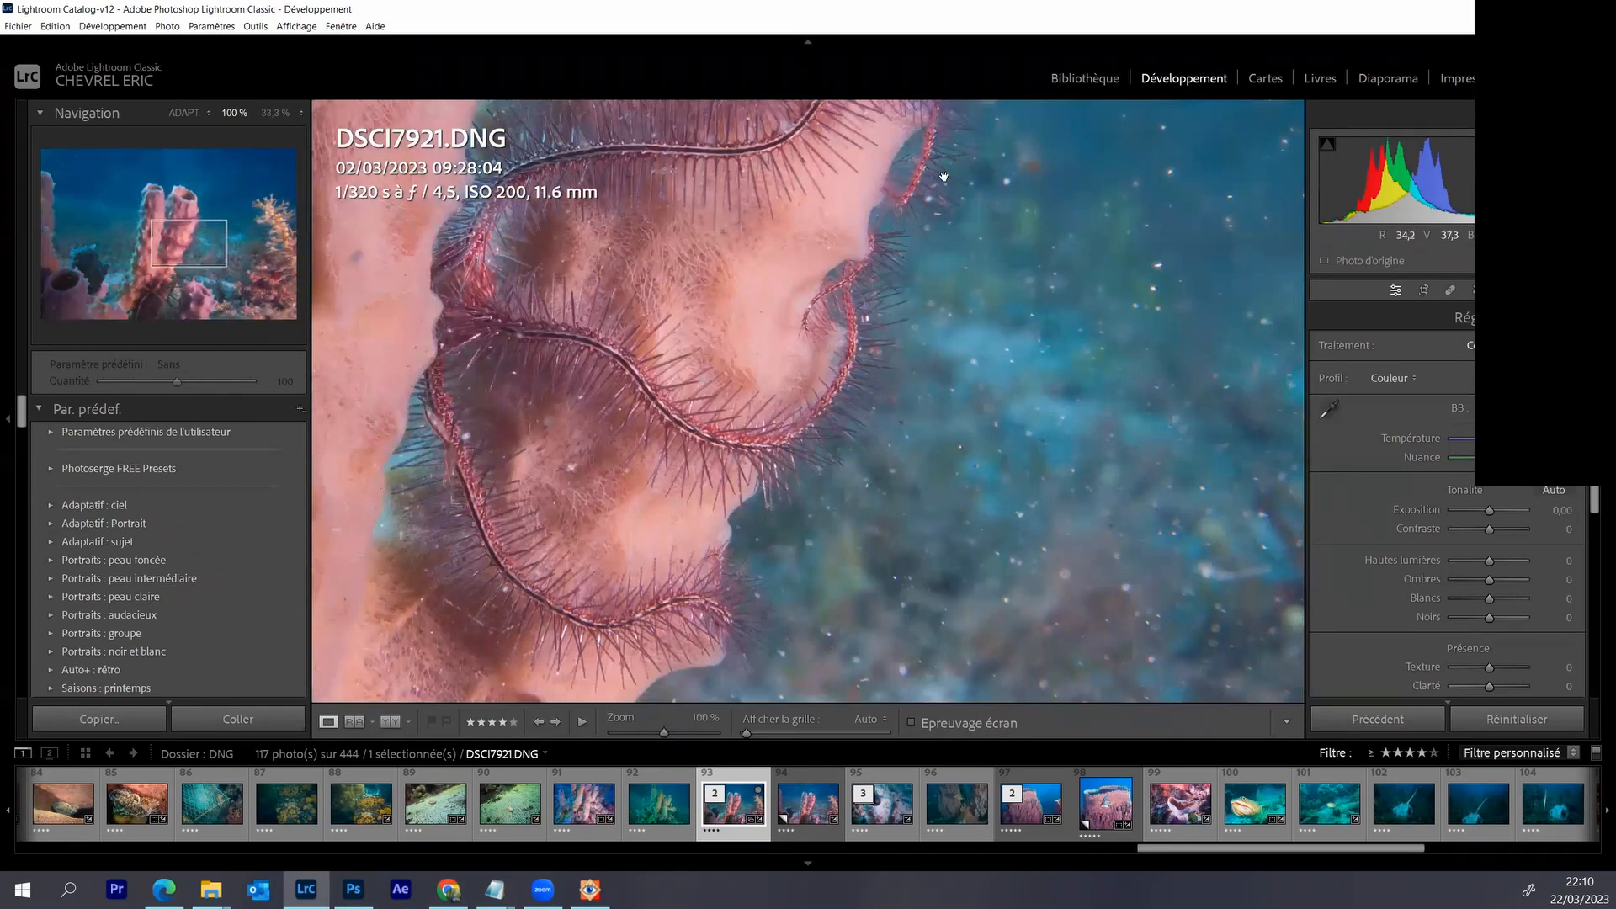
{"action": "scroll", "coordinate": [937, 254], "scroll_direction": "up", "scroll_amount": 10}
{"action": "scroll", "coordinate": [937, 255], "scroll_direction": "down", "scroll_amount": 5}
{"action": "scroll", "coordinate": [937, 256], "scroll_direction": "up", "scroll_amount": 5}
{"action": "scroll", "coordinate": [938, 257], "scroll_direction": "down", "scroll_amount": 6}
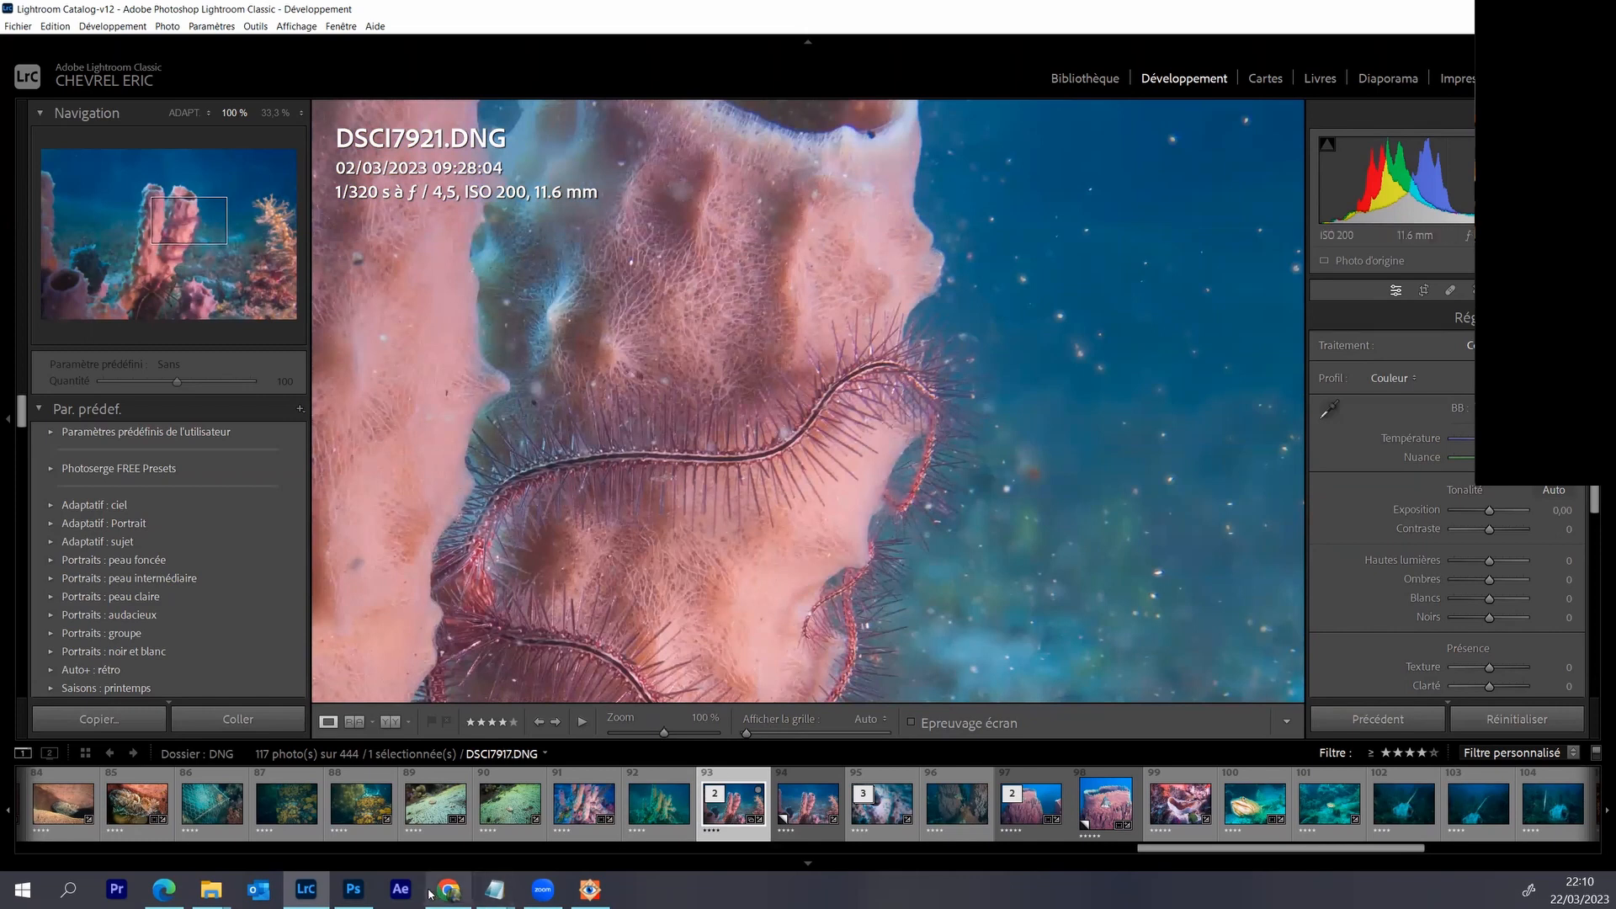
- Switch back to Photoshop, hide layer Calque 2, and paint black on the blur's filter mask over the upper tube sponges
{"action": "left_click", "coordinate": [354, 890]}
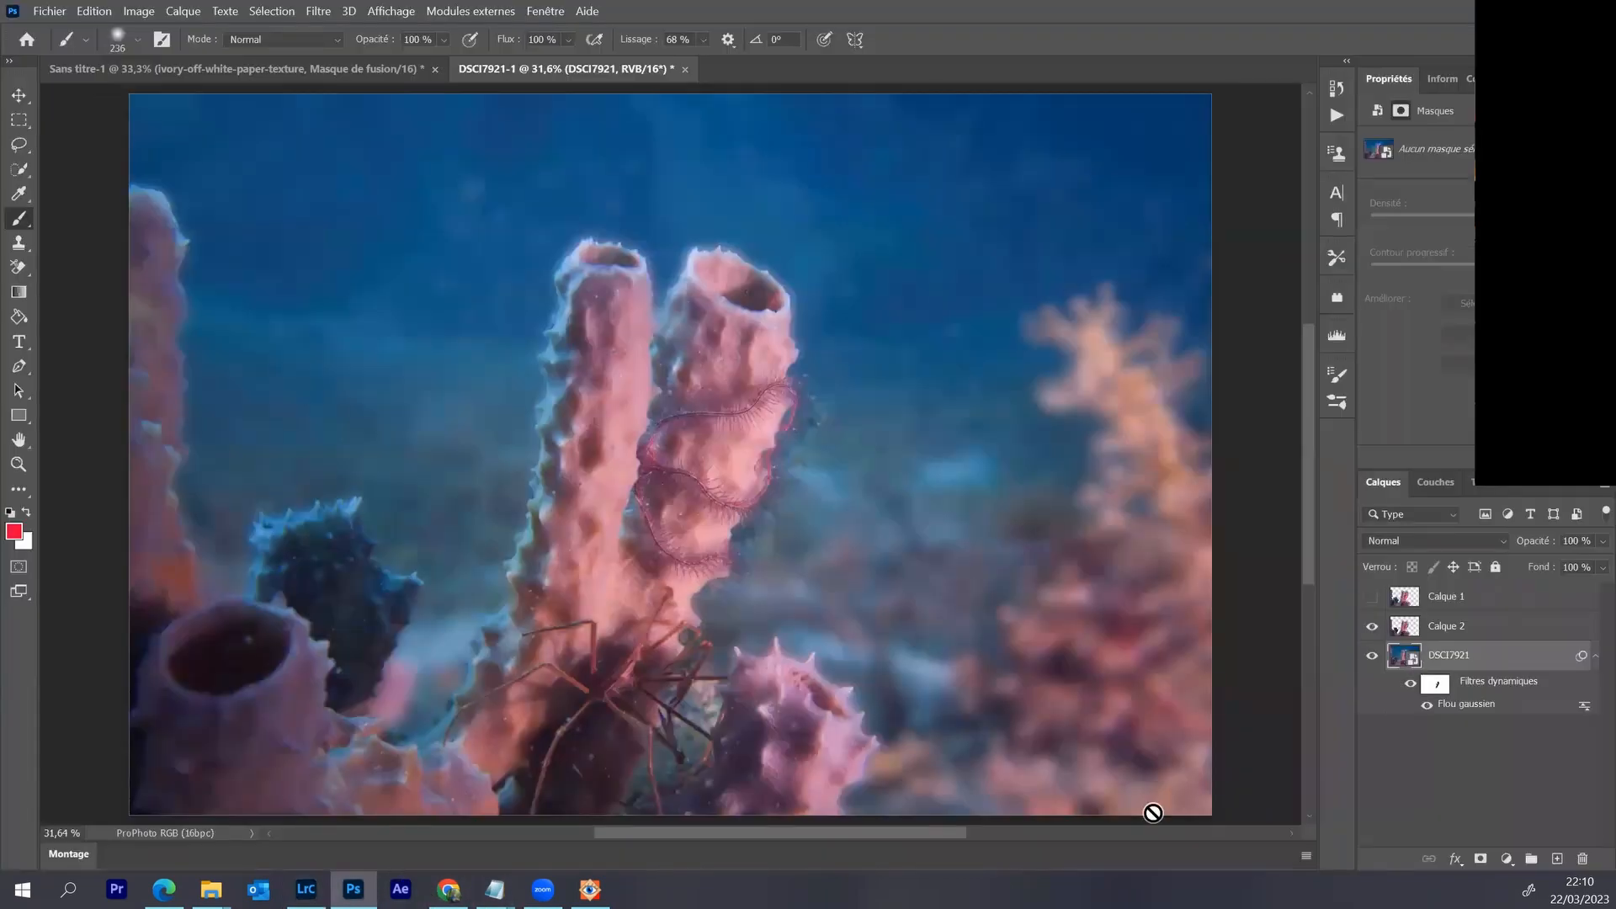
{"action": "left_click", "coordinate": [1372, 626]}
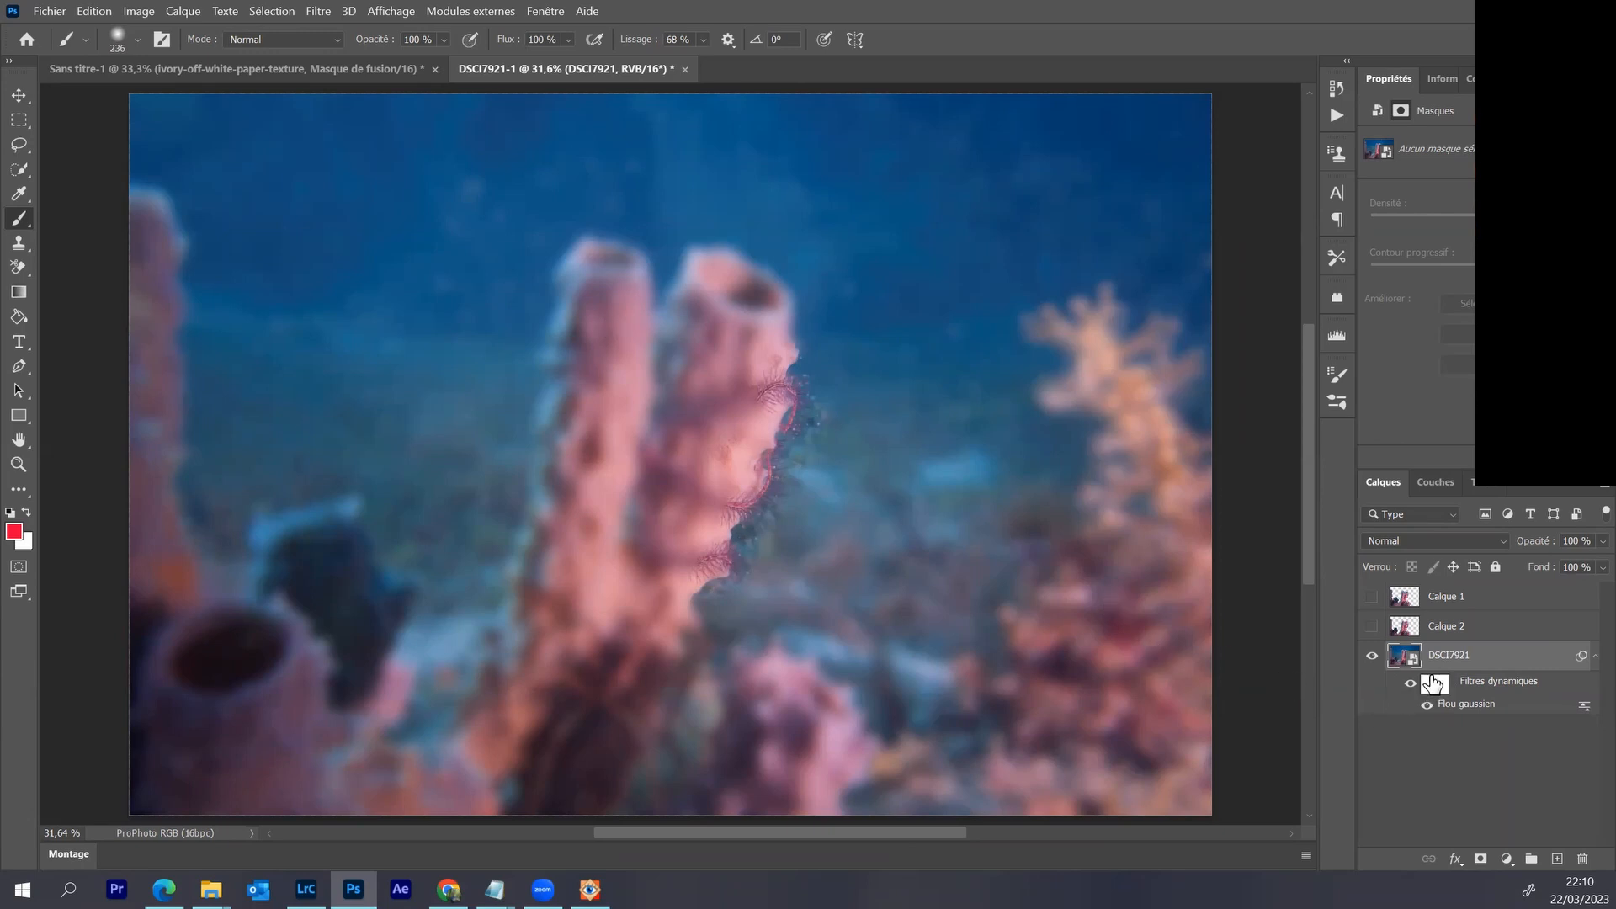
{"action": "left_click", "coordinate": [1435, 684]}
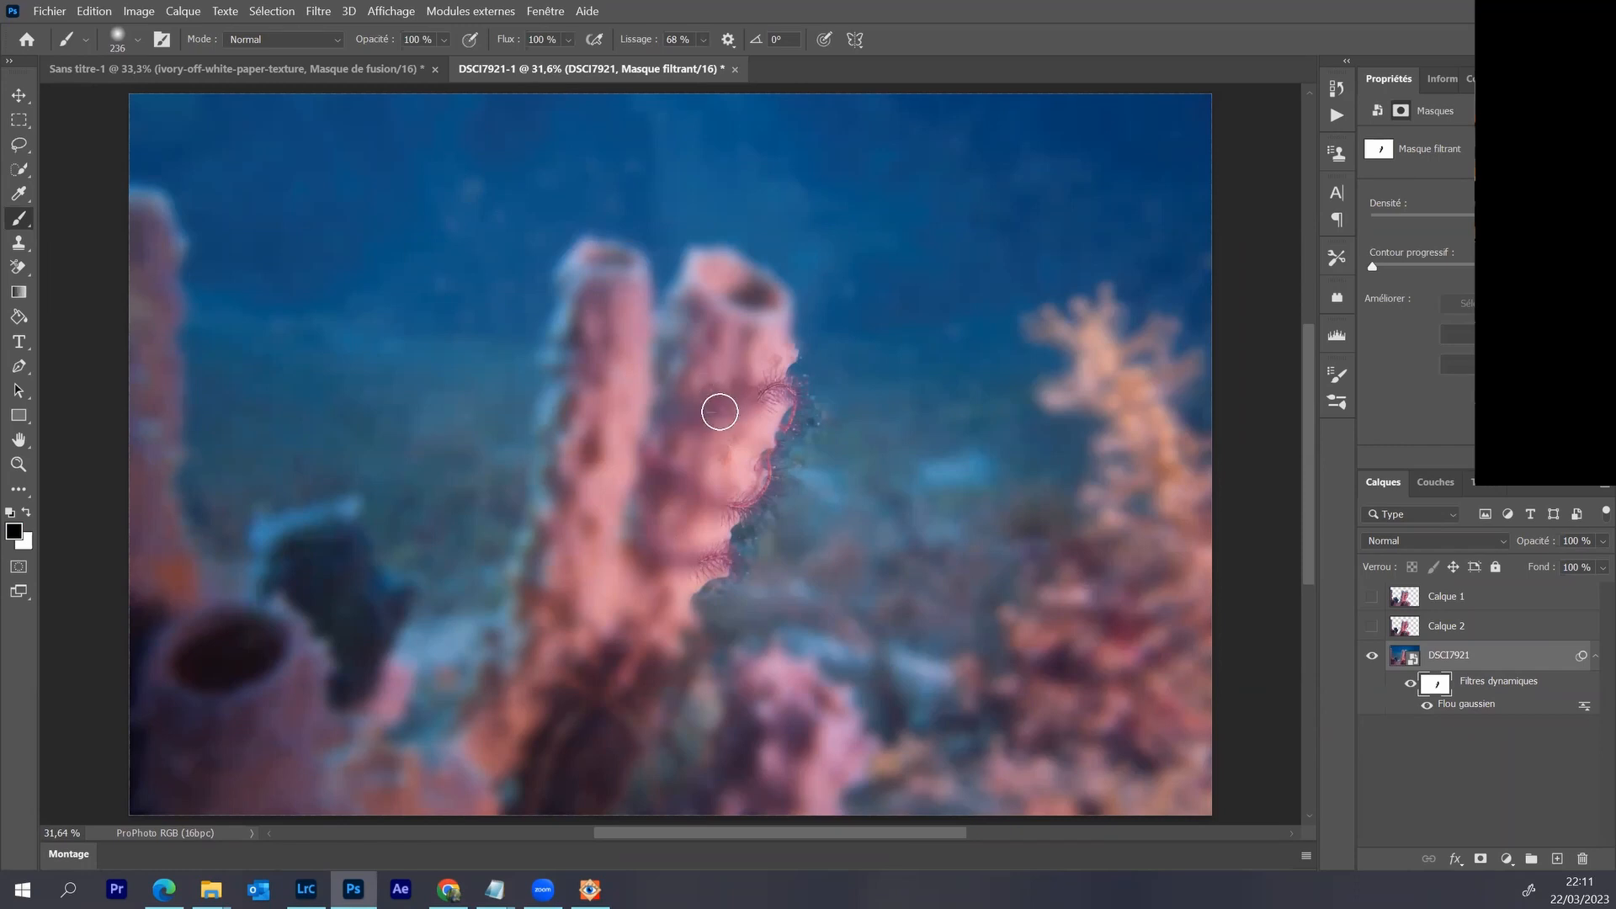
{"action": "left_click_drag", "start_coordinate": [711, 430], "coordinate": [732, 430]}
{"action": "mouse_move", "coordinate": [698, 326]}
{"action": "left_mouse_down"}
{"action": "mouse_move", "coordinate": [705, 271]}
{"action": "mouse_move", "coordinate": [690, 294]}
{"action": "mouse_move", "coordinate": [751, 301]}
{"action": "mouse_move", "coordinate": [746, 343]}
{"action": "mouse_move", "coordinate": [775, 271]}
{"action": "mouse_move", "coordinate": [736, 389]}
{"action": "mouse_move", "coordinate": [753, 333]}
{"action": "mouse_move", "coordinate": [733, 302]}
{"action": "mouse_move", "coordinate": [698, 376]}
{"action": "mouse_move", "coordinate": [634, 436]}
{"action": "mouse_move", "coordinate": [602, 388]}
{"action": "mouse_move", "coordinate": [596, 303]}
{"action": "mouse_move", "coordinate": [569, 353]}
{"action": "mouse_move", "coordinate": [588, 292]}
{"action": "mouse_move", "coordinate": [583, 367]}
{"action": "left_mouse_up"}
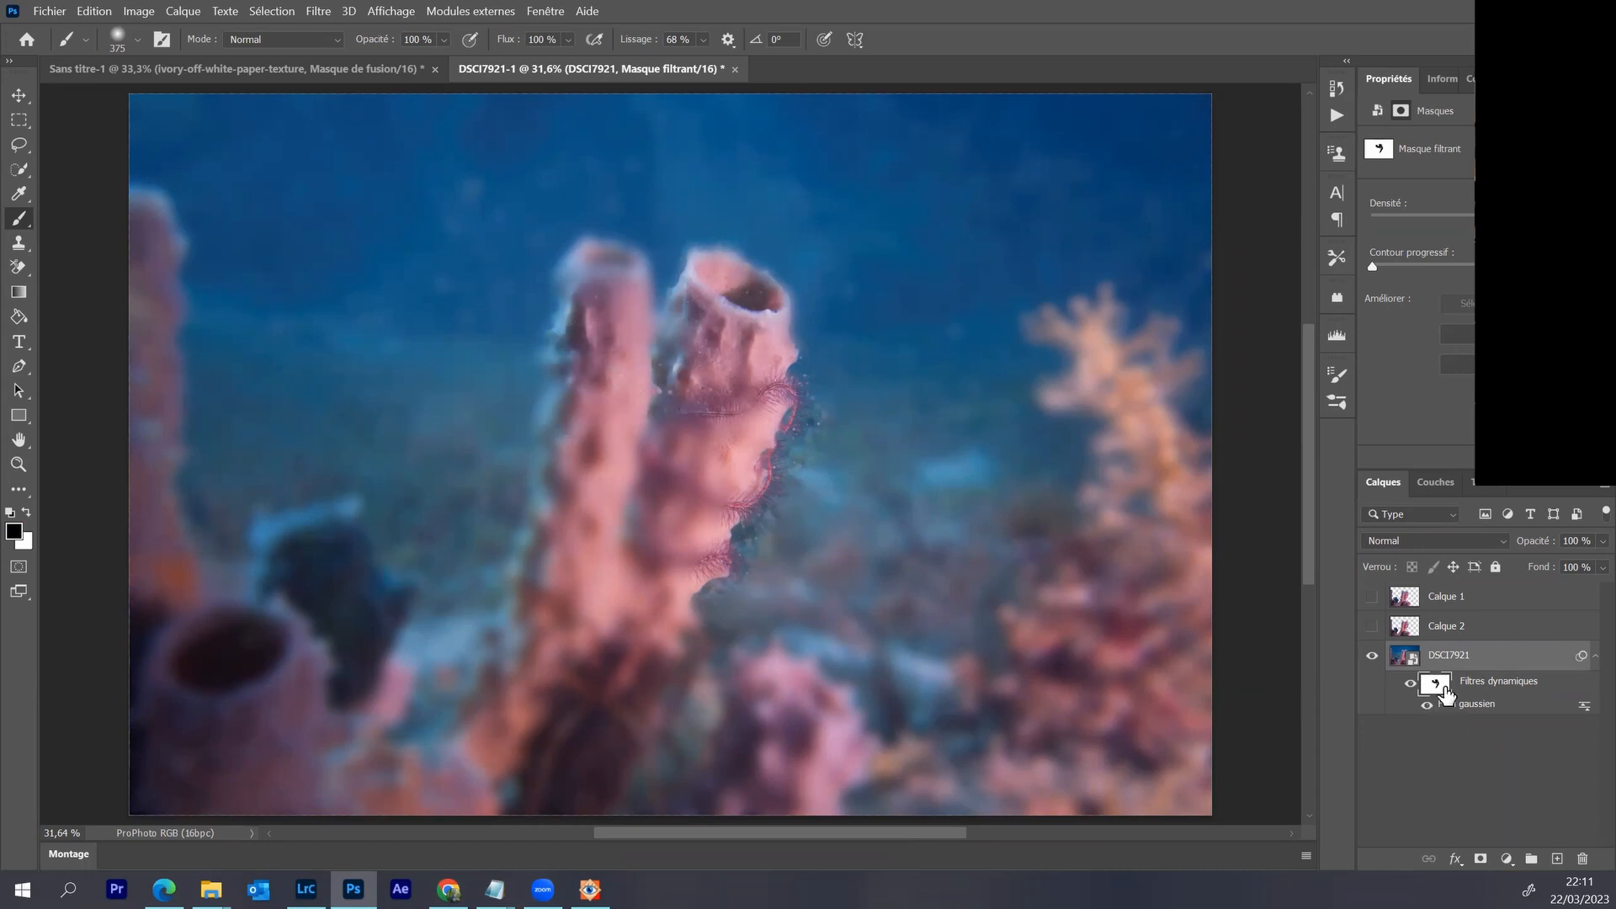
- Invert the smart filter mask and paint its white patches over the sponges black with a 687-pixel Arrondi net brush
{"action": "key", "text": "ctrl+i"}
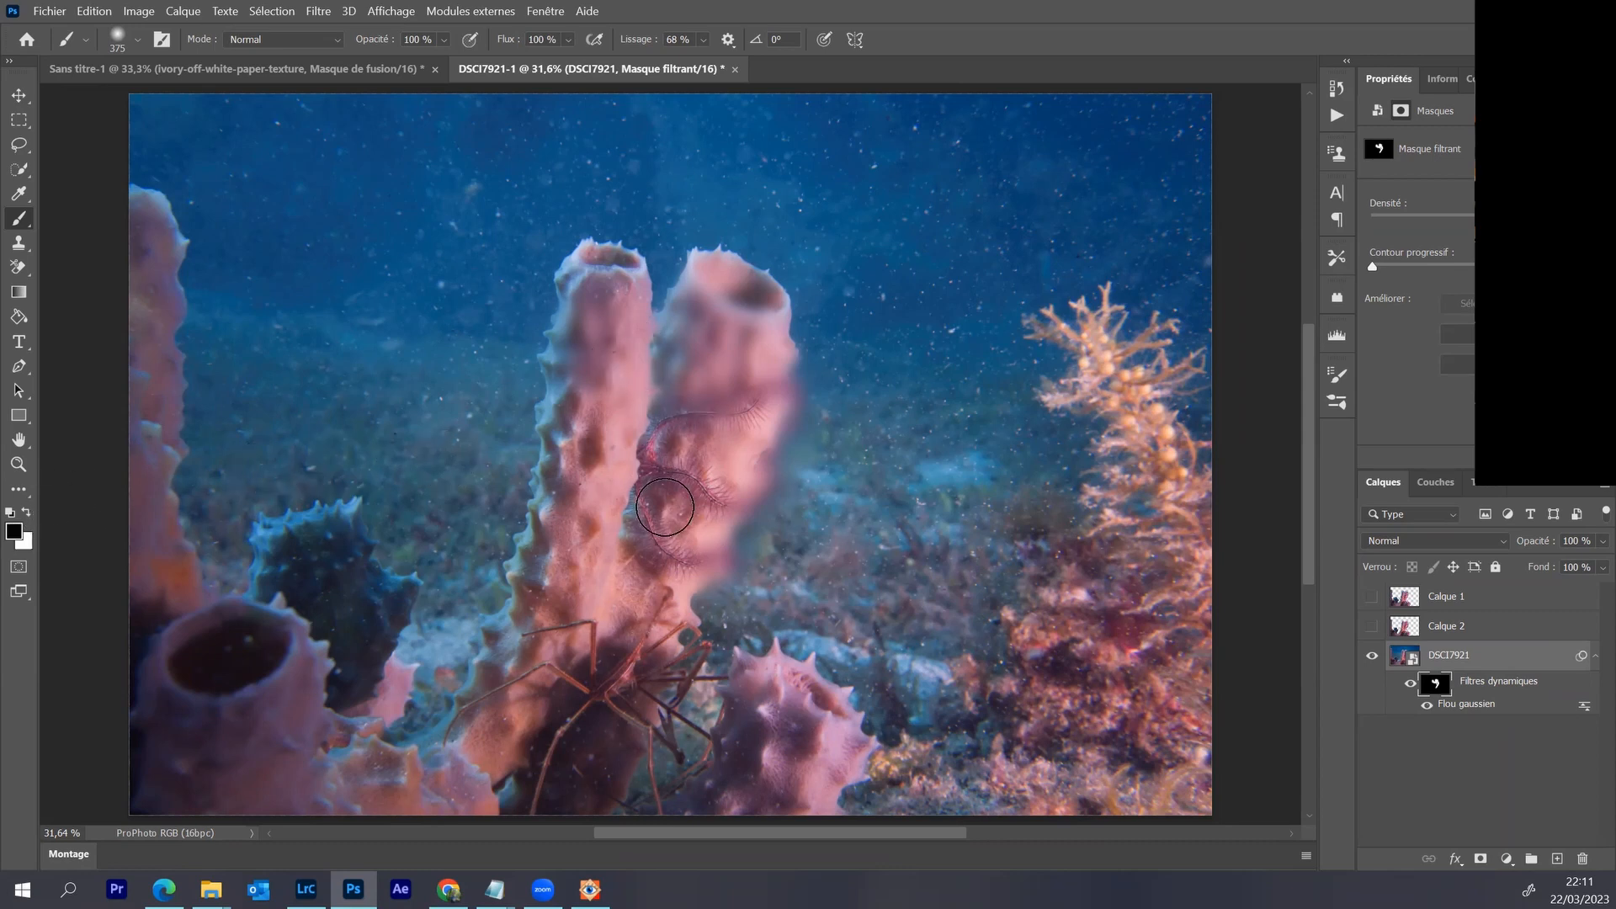
{"action": "left_click", "coordinate": [138, 40]}
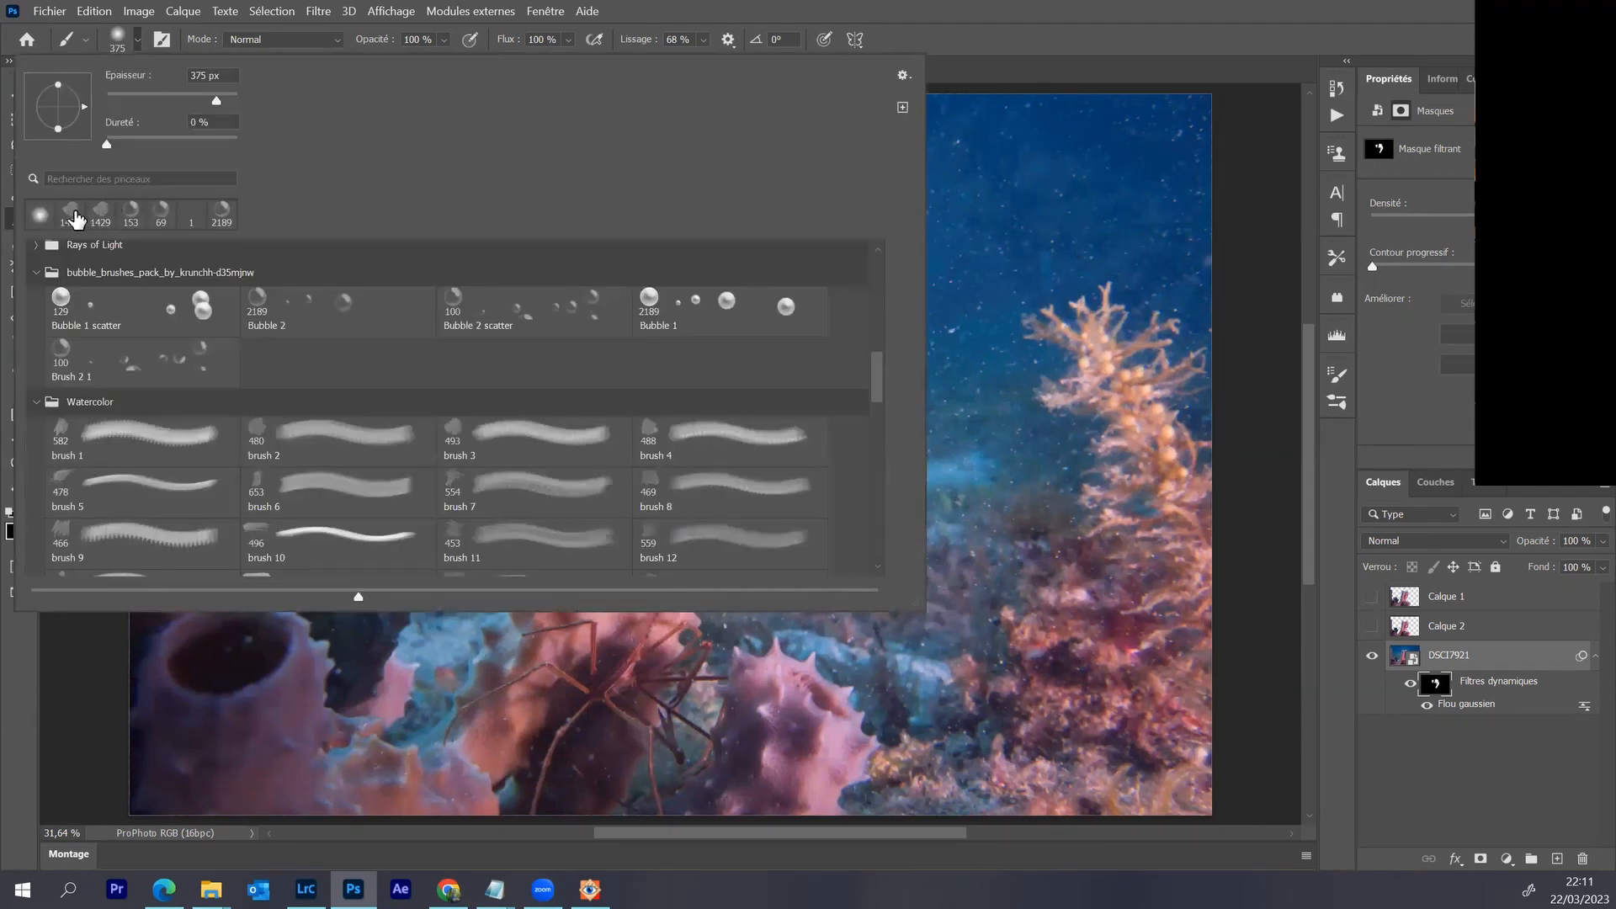
{"action": "scroll", "coordinate": [74, 251], "scroll_direction": "up", "scroll_amount": 5}
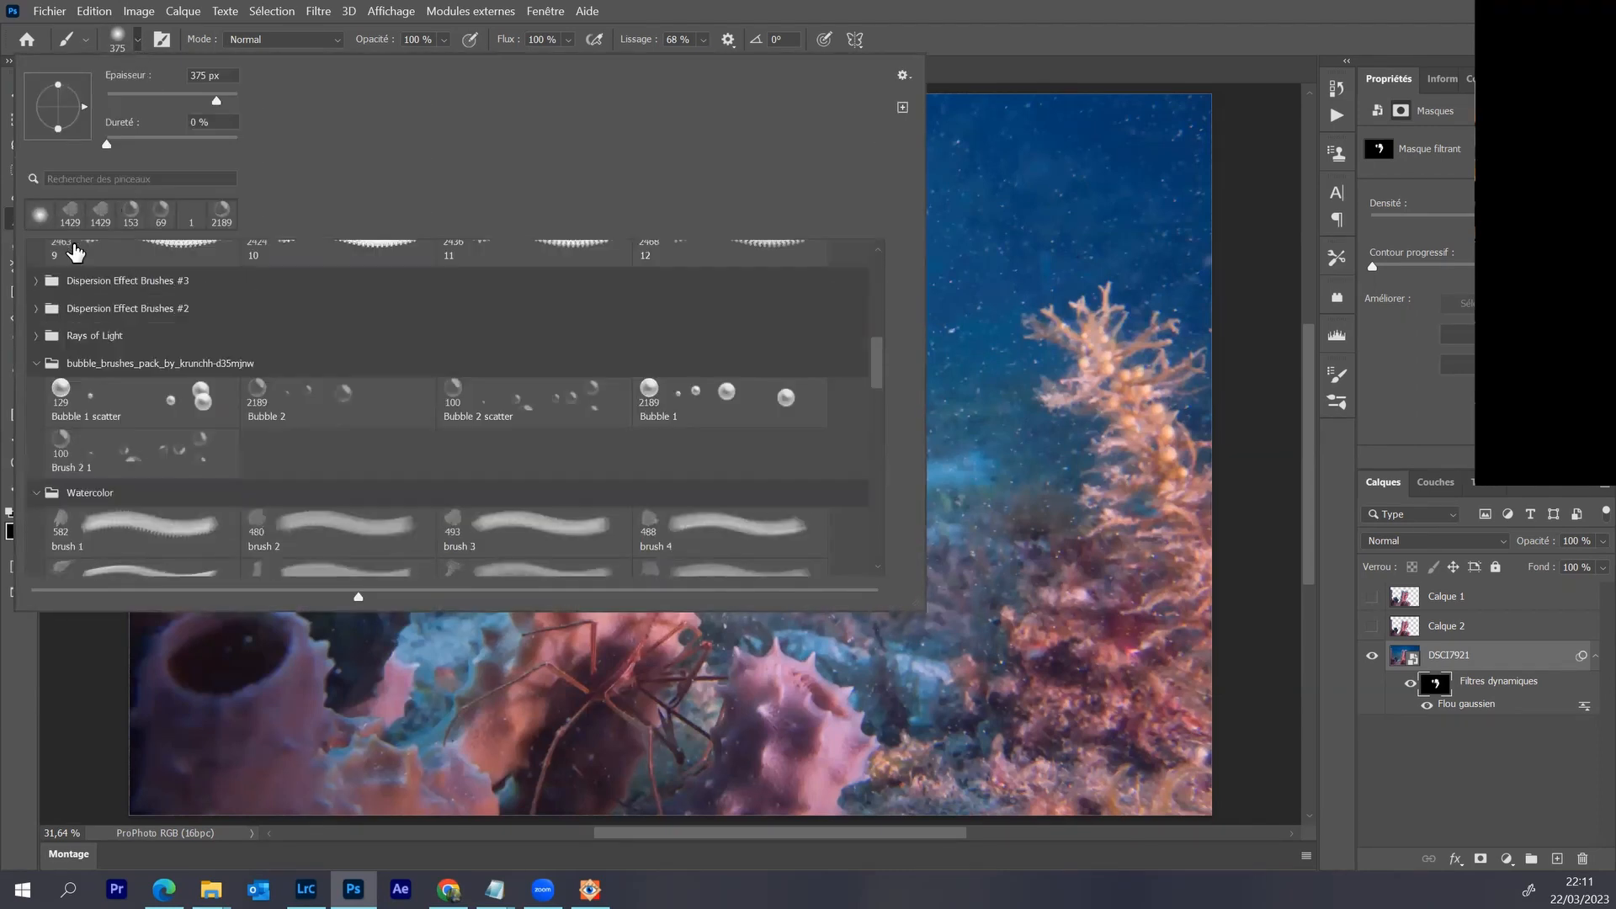
{"action": "scroll", "coordinate": [631, 285], "scroll_direction": "up", "scroll_amount": 6}
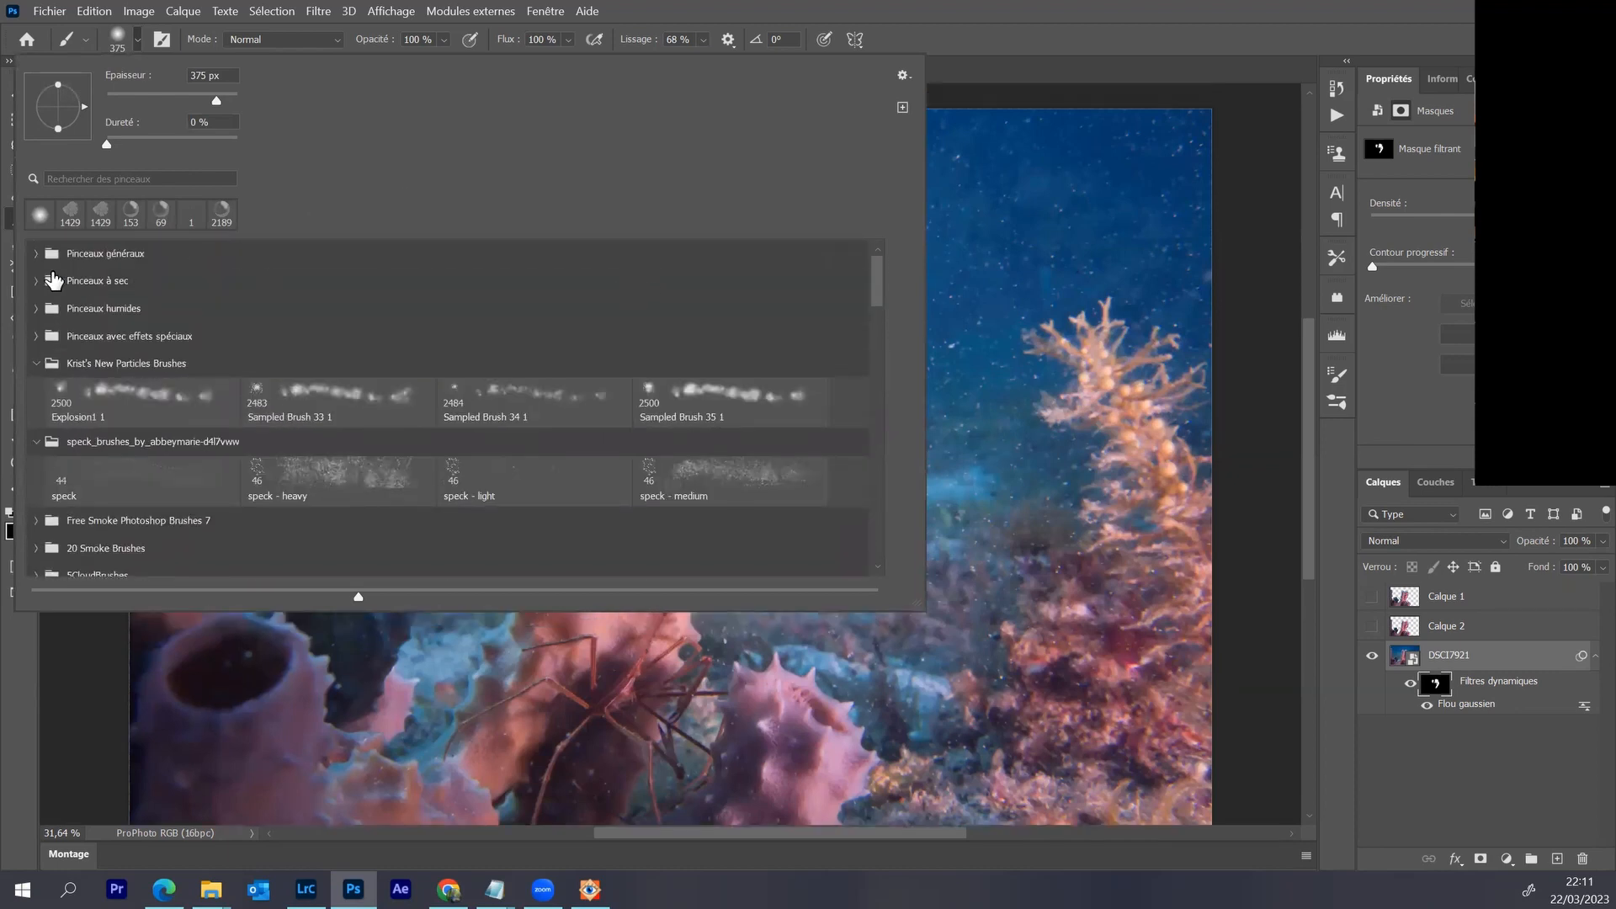
{"action": "left_click", "coordinate": [37, 254]}
{"action": "double_click", "coordinate": [292, 295]}
{"action": "mouse_move", "coordinate": [691, 387]}
{"action": "left_mouse_down"}
{"action": "mouse_move", "coordinate": [683, 470]}
{"action": "mouse_move", "coordinate": [724, 427]}
{"action": "mouse_move", "coordinate": [699, 548]}
{"action": "mouse_move", "coordinate": [701, 307]}
{"action": "mouse_move", "coordinate": [694, 351]}
{"action": "mouse_move", "coordinate": [734, 346]}
{"action": "mouse_move", "coordinate": [740, 407]}
{"action": "mouse_move", "coordinate": [730, 492]}
{"action": "mouse_move", "coordinate": [680, 589]}
{"action": "mouse_move", "coordinate": [760, 431]}
{"action": "mouse_move", "coordinate": [697, 624]}
{"action": "mouse_move", "coordinate": [782, 391]}
{"action": "mouse_move", "coordinate": [709, 624]}
{"action": "mouse_move", "coordinate": [792, 459]}
{"action": "mouse_move", "coordinate": [735, 598]}
{"action": "mouse_move", "coordinate": [767, 564]}
{"action": "mouse_move", "coordinate": [800, 405]}
{"action": "mouse_move", "coordinate": [720, 513]}
{"action": "mouse_move", "coordinate": [676, 326]}
{"action": "mouse_move", "coordinate": [617, 343]}
{"action": "mouse_move", "coordinate": [651, 300]}
{"action": "mouse_move", "coordinate": [600, 298]}
{"action": "mouse_move", "coordinate": [591, 371]}
{"action": "mouse_move", "coordinate": [624, 352]}
{"action": "mouse_move", "coordinate": [629, 324]}
{"action": "mouse_move", "coordinate": [728, 321]}
{"action": "mouse_move", "coordinate": [621, 318]}
{"action": "mouse_move", "coordinate": [673, 308]}
{"action": "left_mouse_up"}
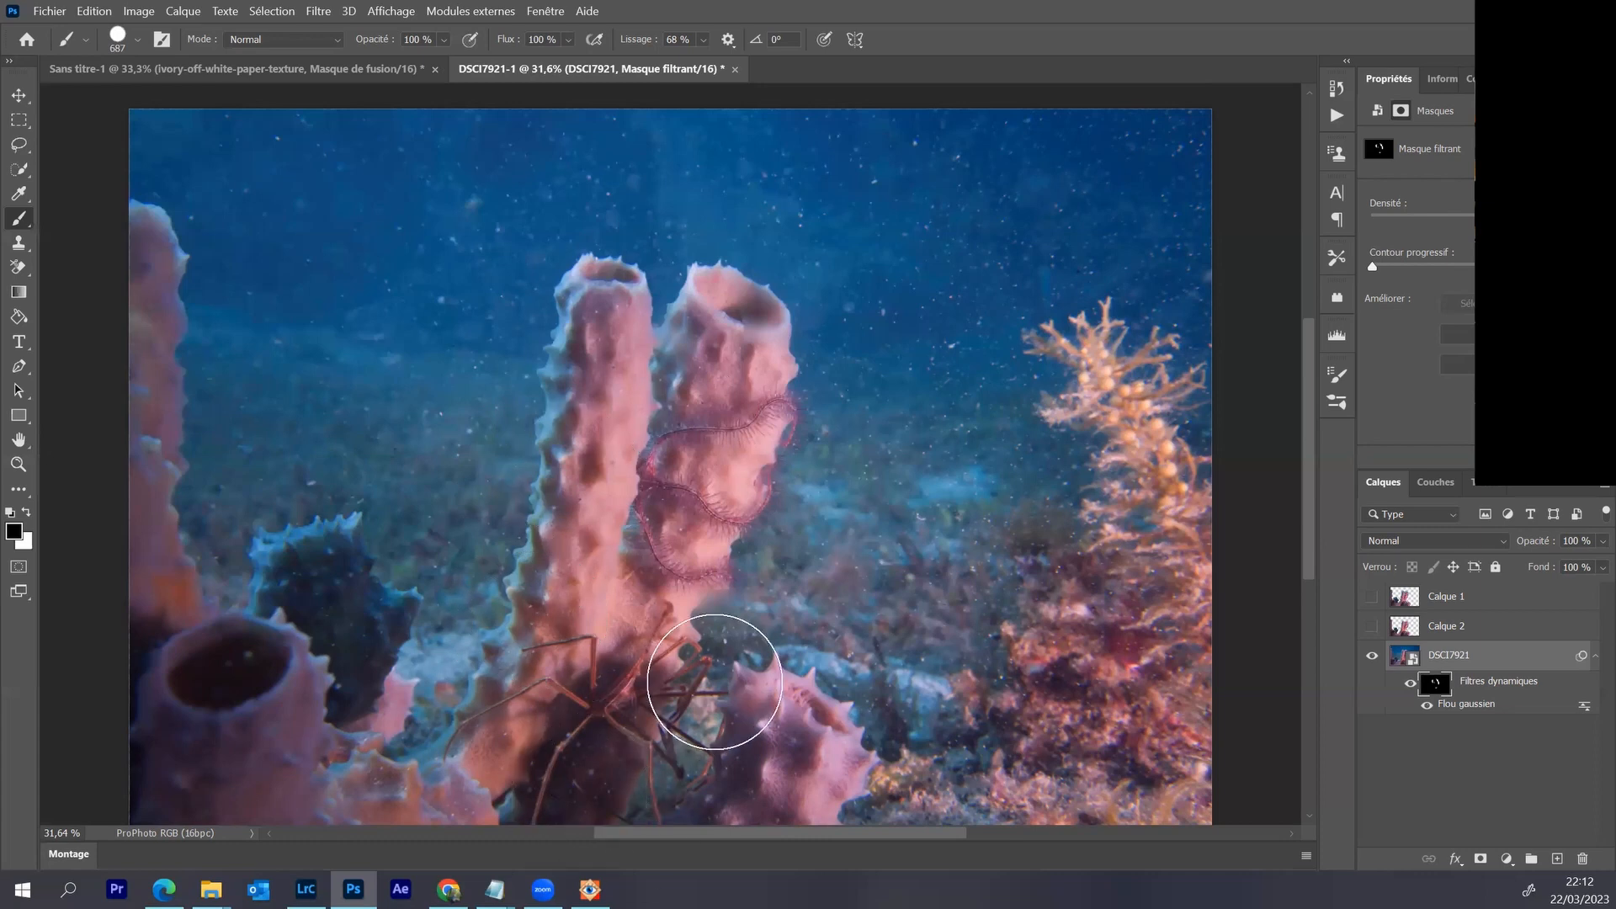
{"action": "left_click_drag", "start_coordinate": [628, 647], "coordinate": [625, 630]}
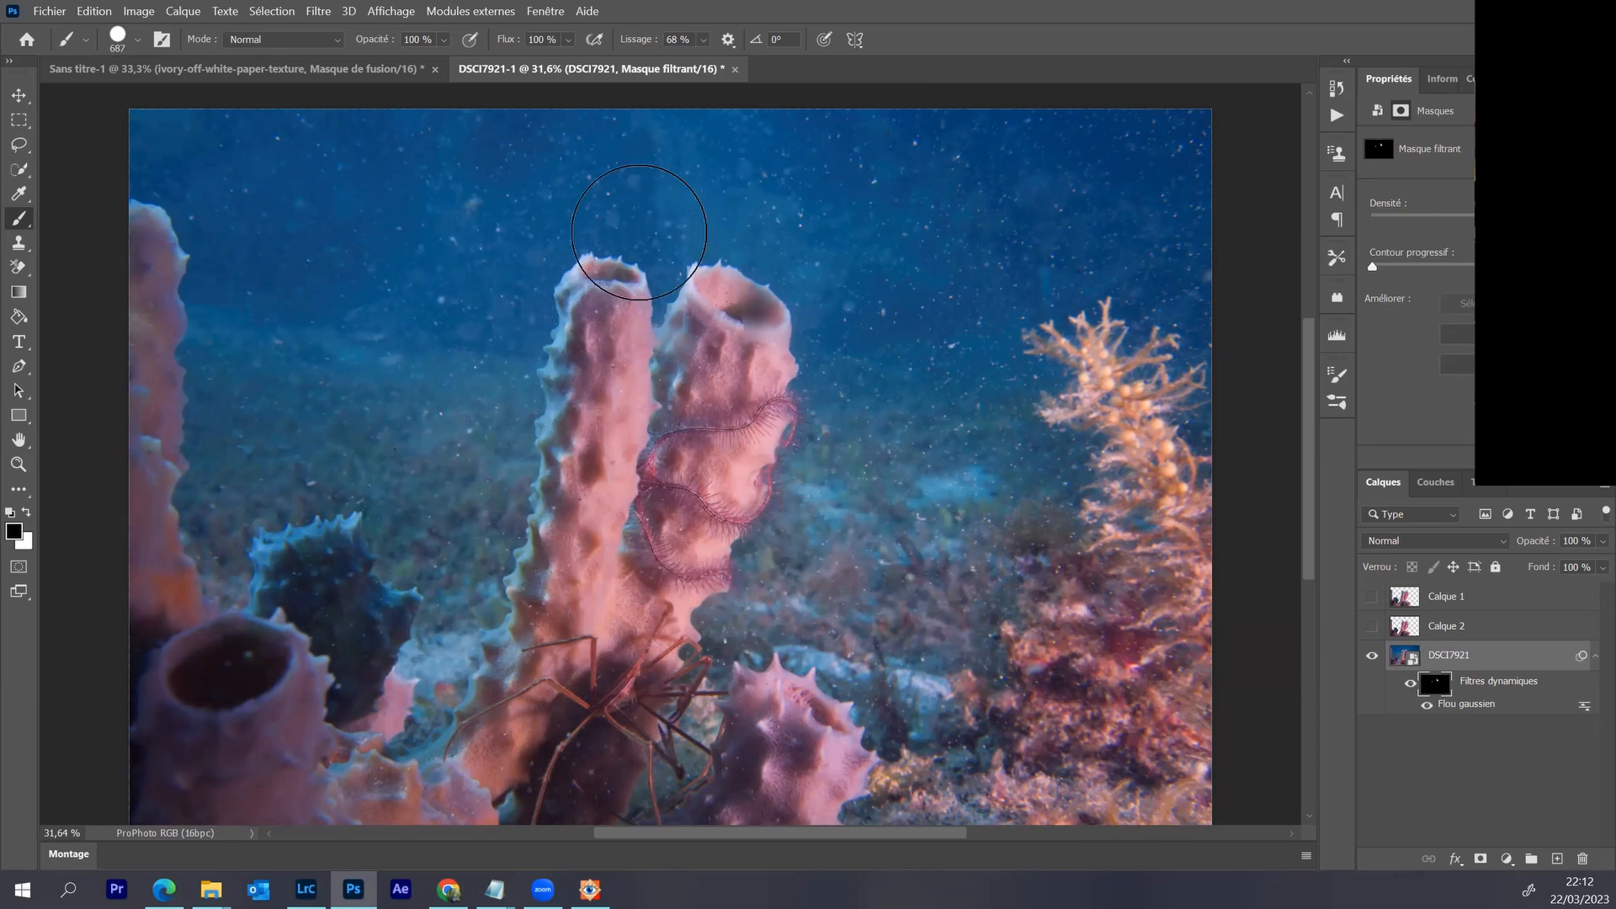
{"action": "mouse_move", "coordinate": [760, 313]}
{"action": "left_mouse_down"}
{"action": "mouse_move", "coordinate": [765, 402]}
{"action": "mouse_move", "coordinate": [735, 563]}
{"action": "left_mouse_up"}
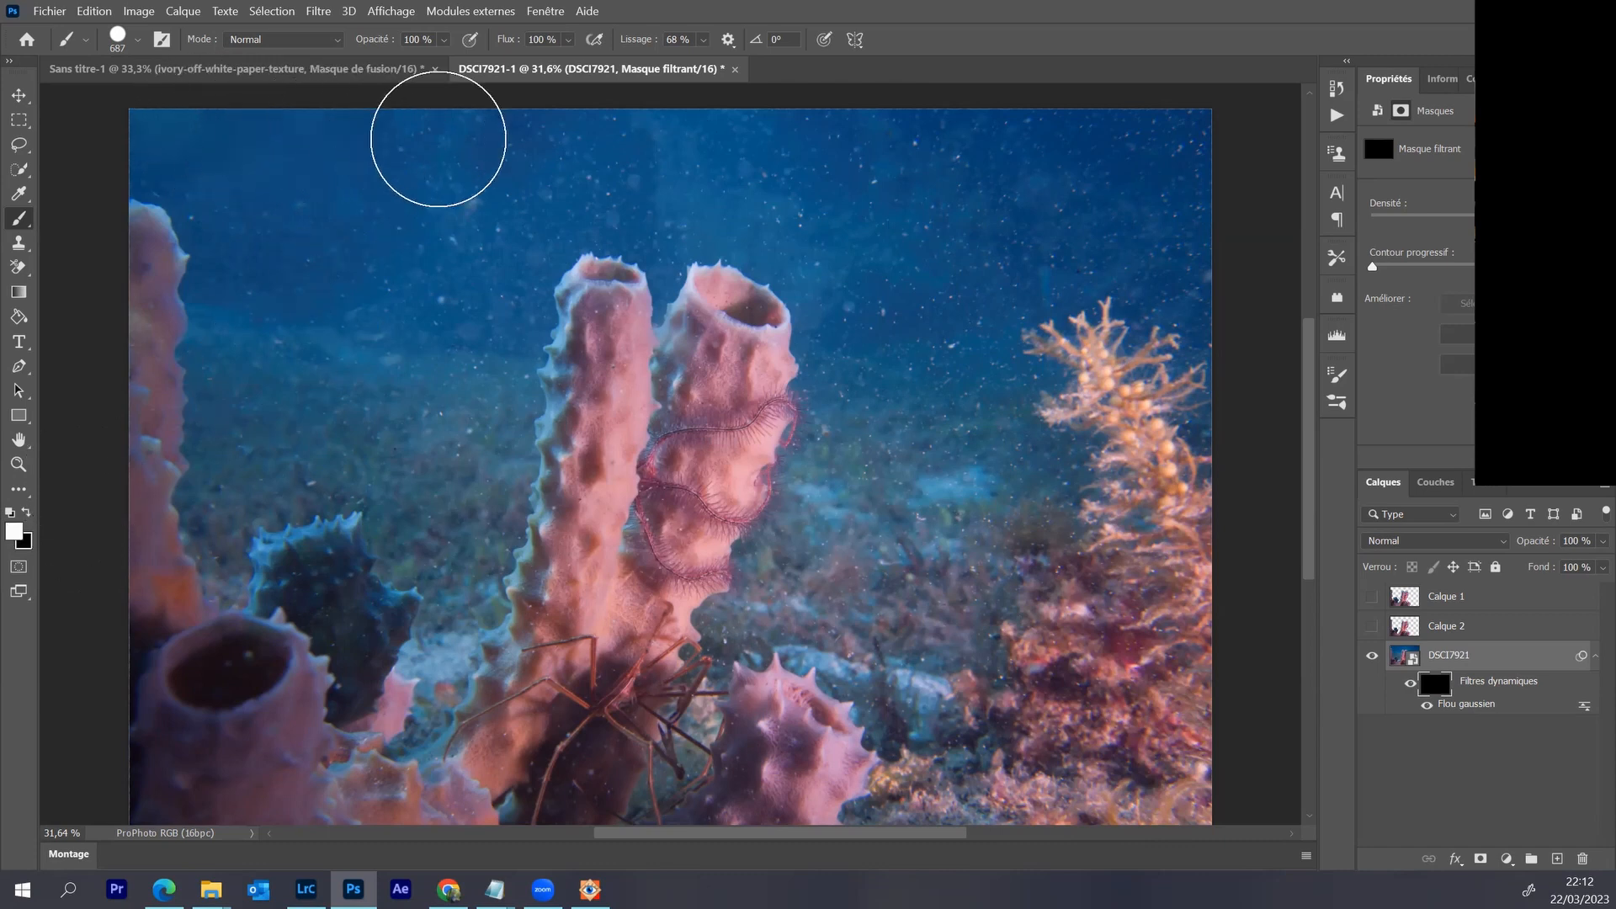
- Paint the filter mask white across the open water above the sponges and coral, using the hard brush and the soft Arrondi flou brush
{"action": "mouse_move", "coordinate": [850, 154]}
{"action": "left_mouse_down"}
{"action": "mouse_move", "coordinate": [1183, 155]}
{"action": "mouse_move", "coordinate": [1190, 174]}
{"action": "left_mouse_up"}
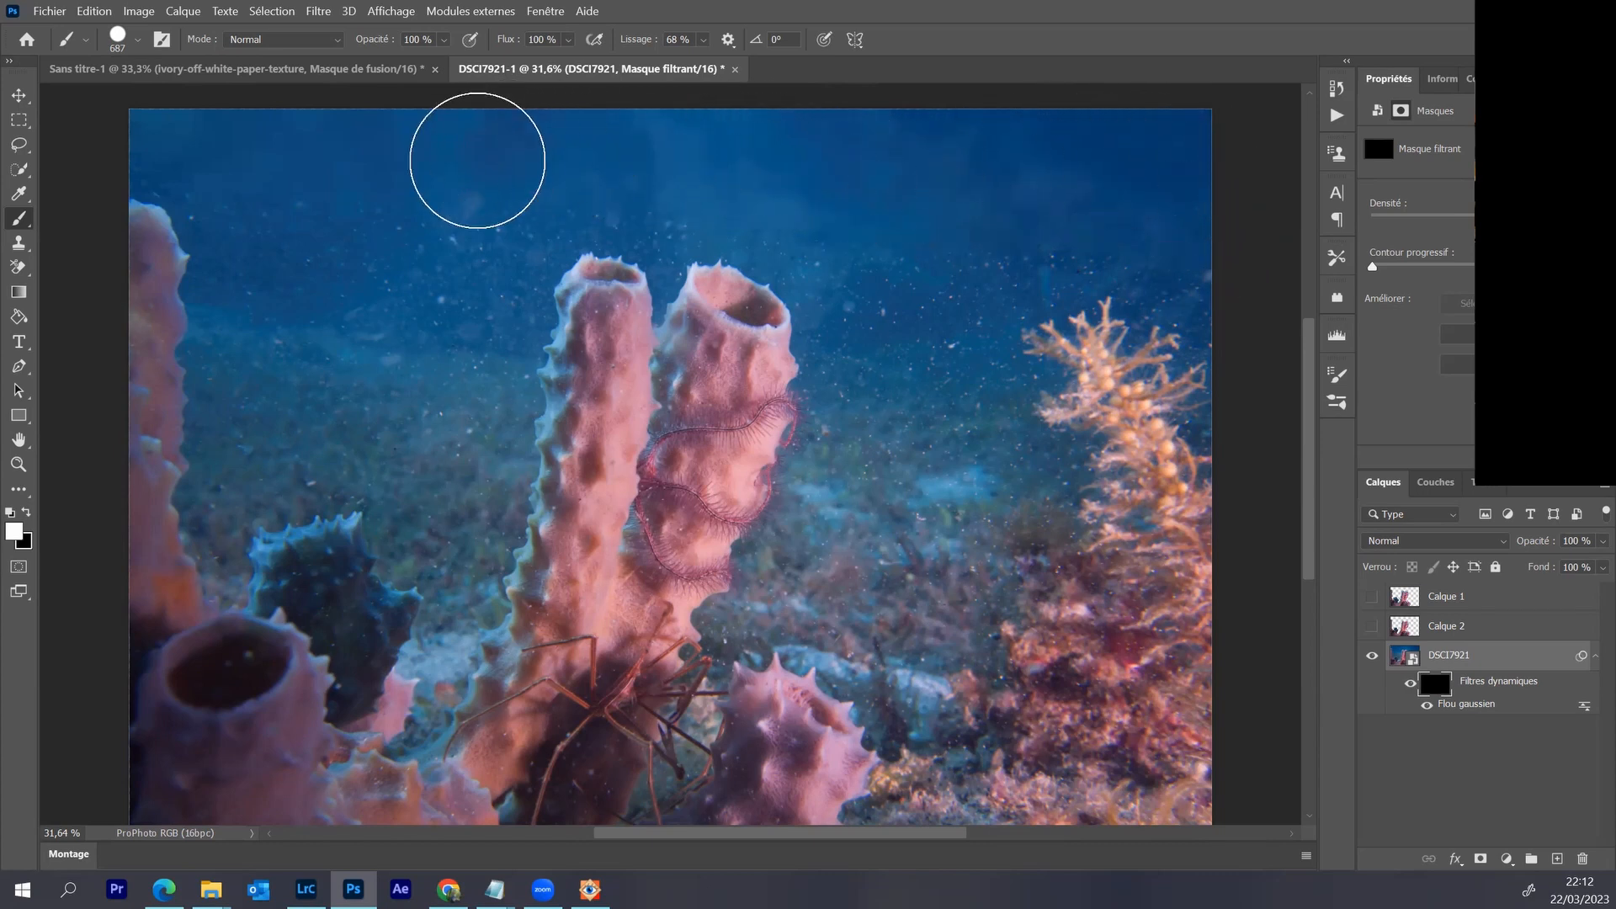
{"action": "mouse_move", "coordinate": [192, 135]}
{"action": "left_mouse_down"}
{"action": "mouse_move", "coordinate": [227, 146]}
{"action": "mouse_move", "coordinate": [268, 207]}
{"action": "left_mouse_up"}
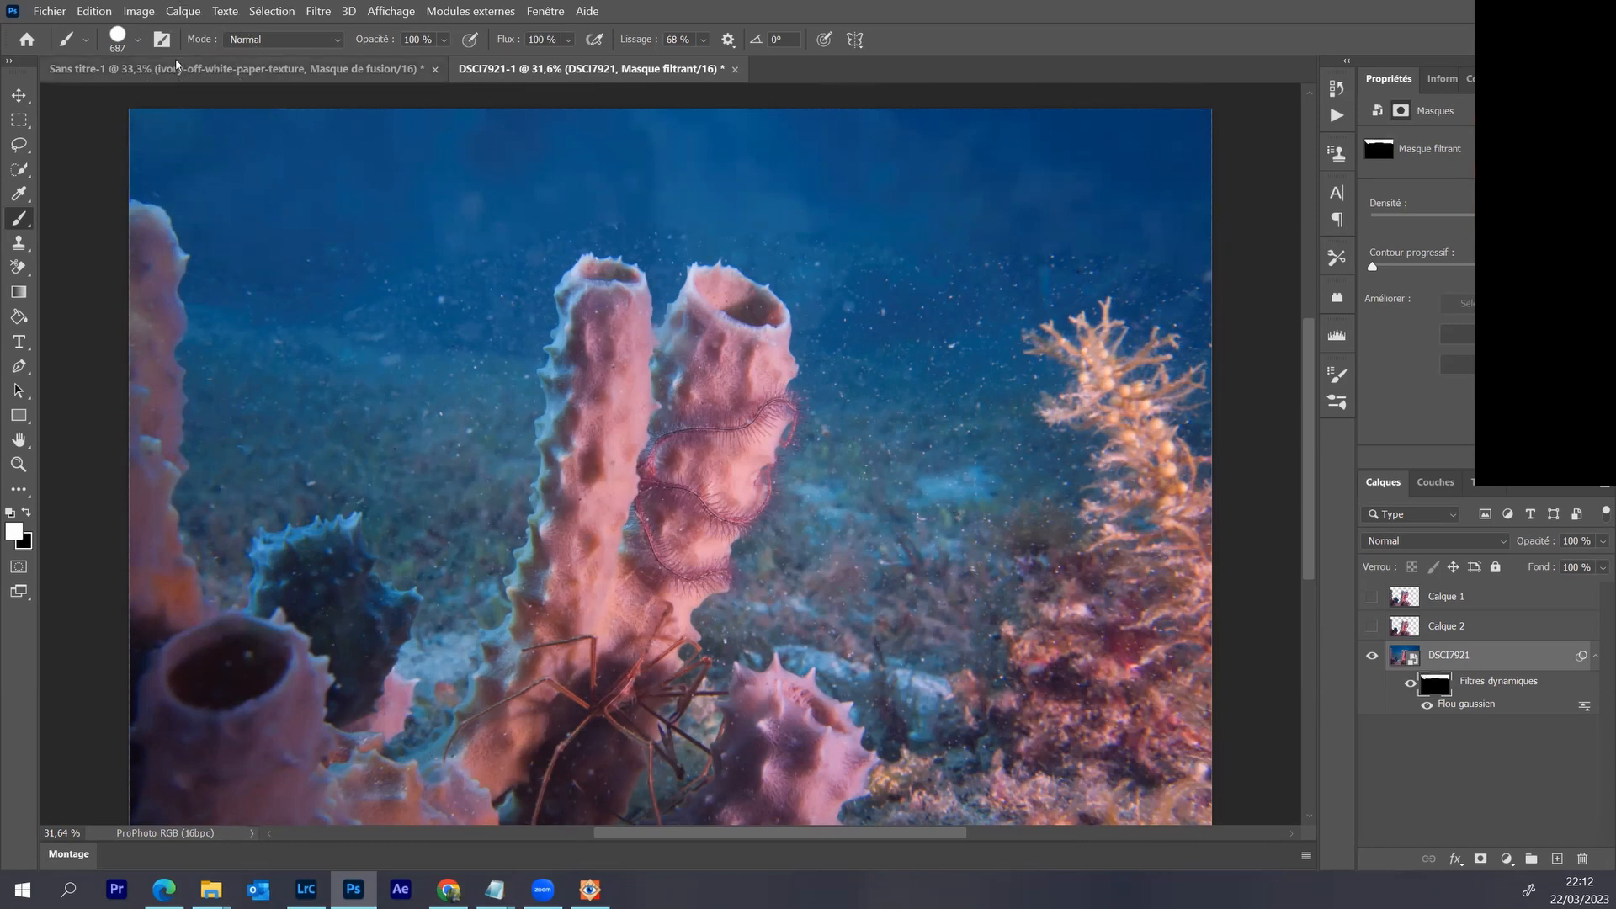
{"action": "left_click", "coordinate": [133, 44]}
{"action": "left_click", "coordinate": [61, 292]}
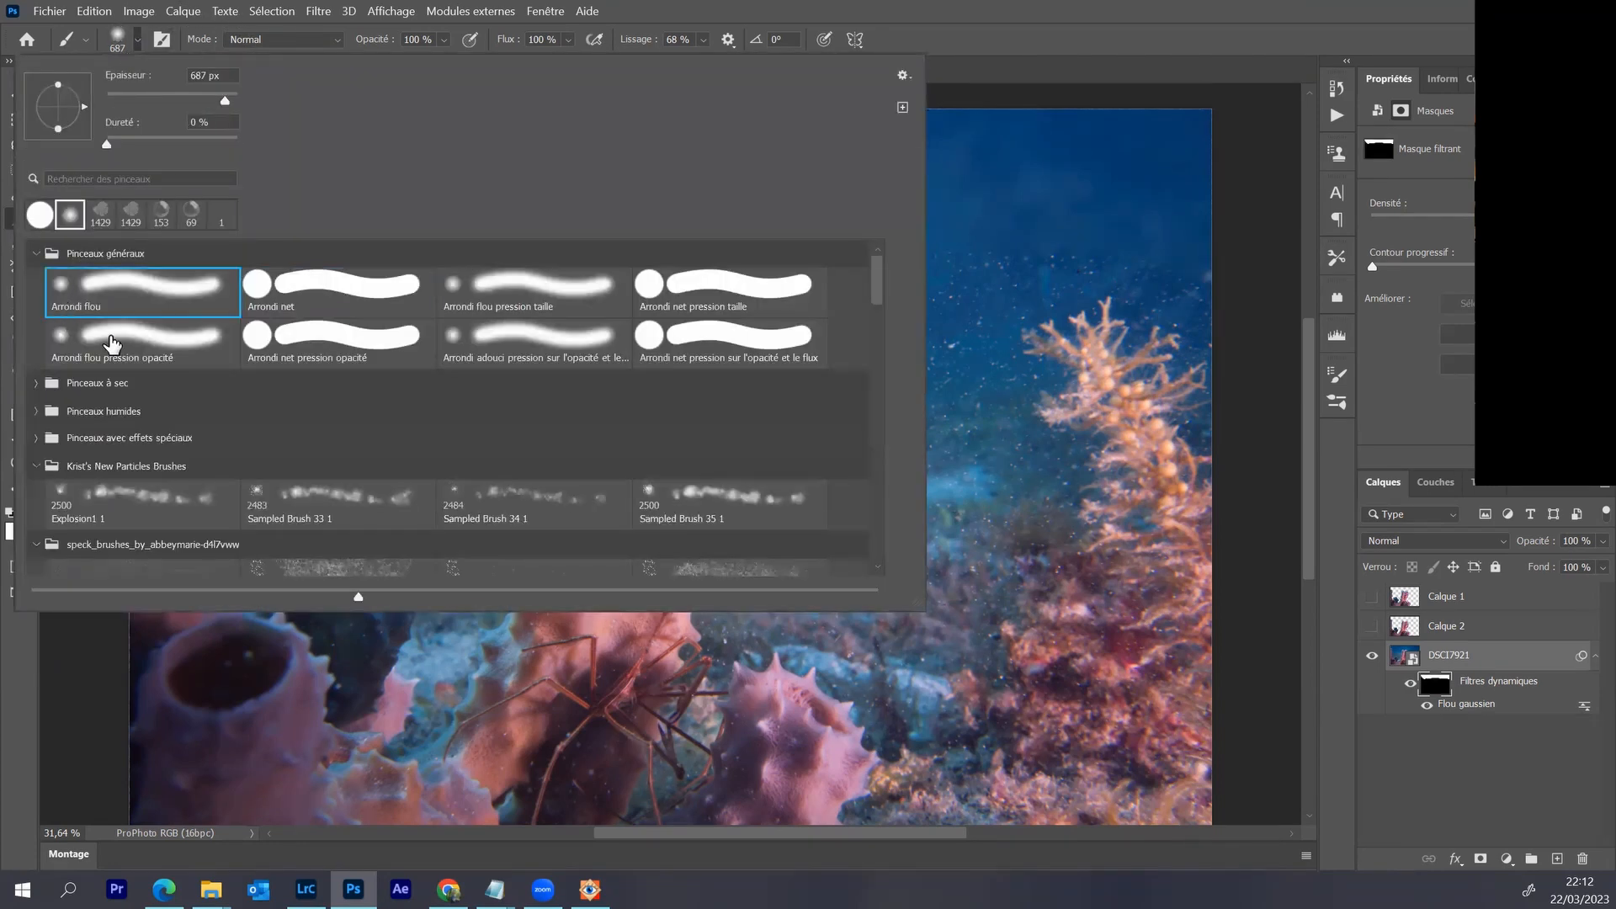
{"action": "left_click", "coordinate": [1047, 6]}
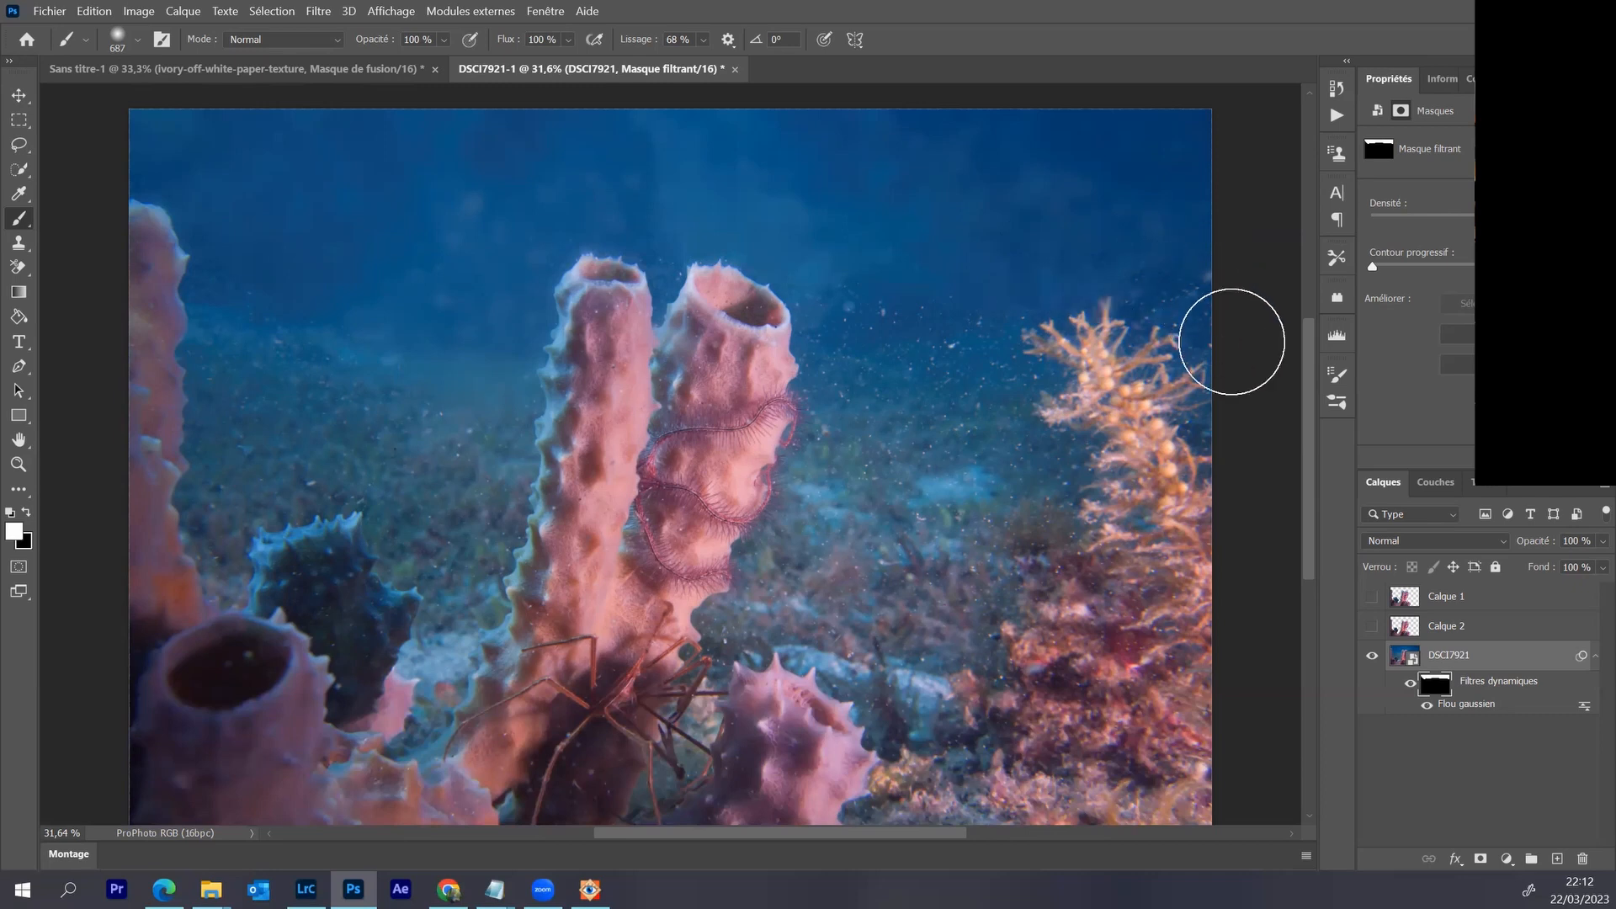
{"action": "mouse_move", "coordinate": [1186, 228]}
{"action": "left_mouse_down"}
{"action": "mouse_move", "coordinate": [1046, 219]}
{"action": "mouse_move", "coordinate": [901, 435]}
{"action": "mouse_move", "coordinate": [920, 272]}
{"action": "mouse_move", "coordinate": [886, 350]}
{"action": "mouse_move", "coordinate": [886, 311]}
{"action": "mouse_move", "coordinate": [858, 365]}
{"action": "mouse_move", "coordinate": [867, 332]}
{"action": "mouse_move", "coordinate": [941, 466]}
{"action": "mouse_move", "coordinate": [964, 458]}
{"action": "mouse_move", "coordinate": [970, 367]}
{"action": "left_mouse_up"}
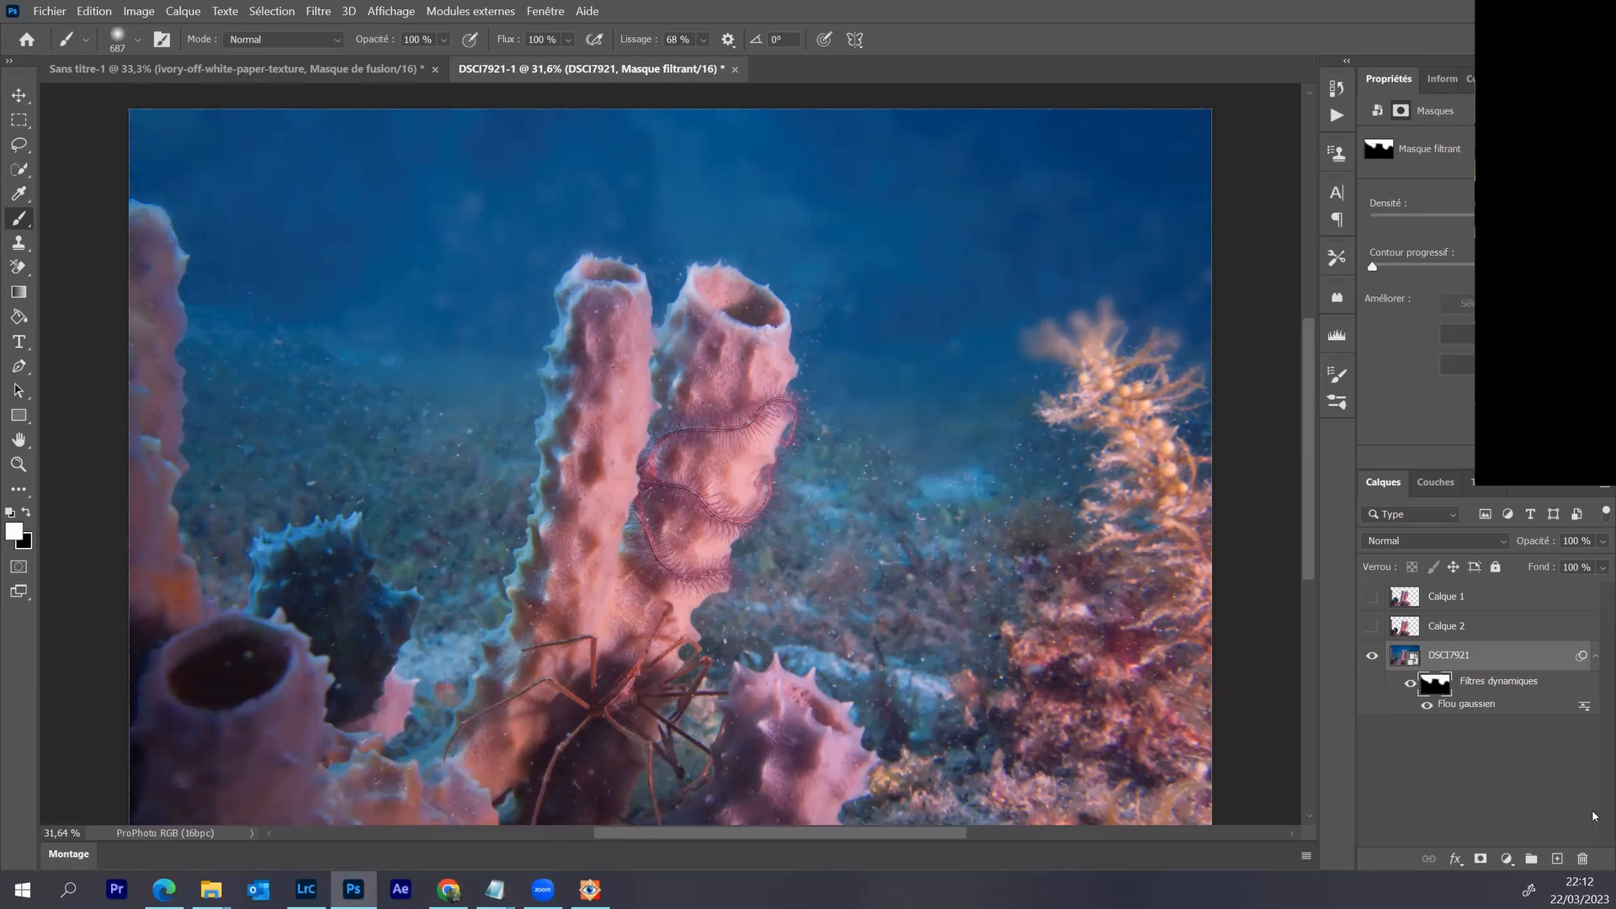
{"action": "left_click", "coordinate": [1465, 711]}
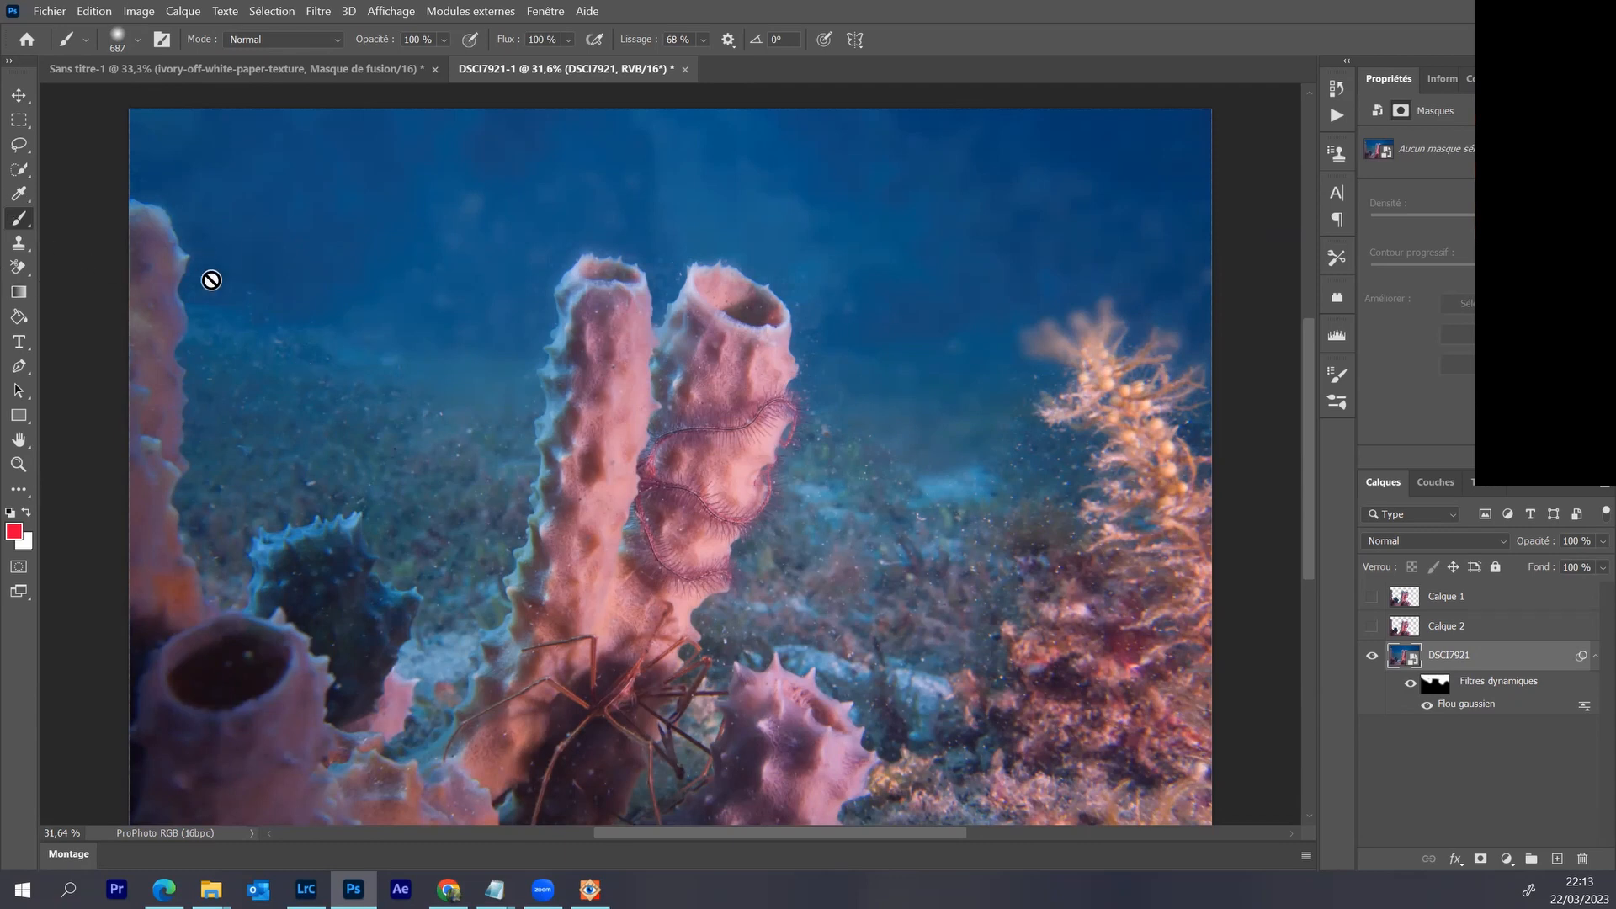
{"action": "left_click", "coordinate": [1447, 683]}
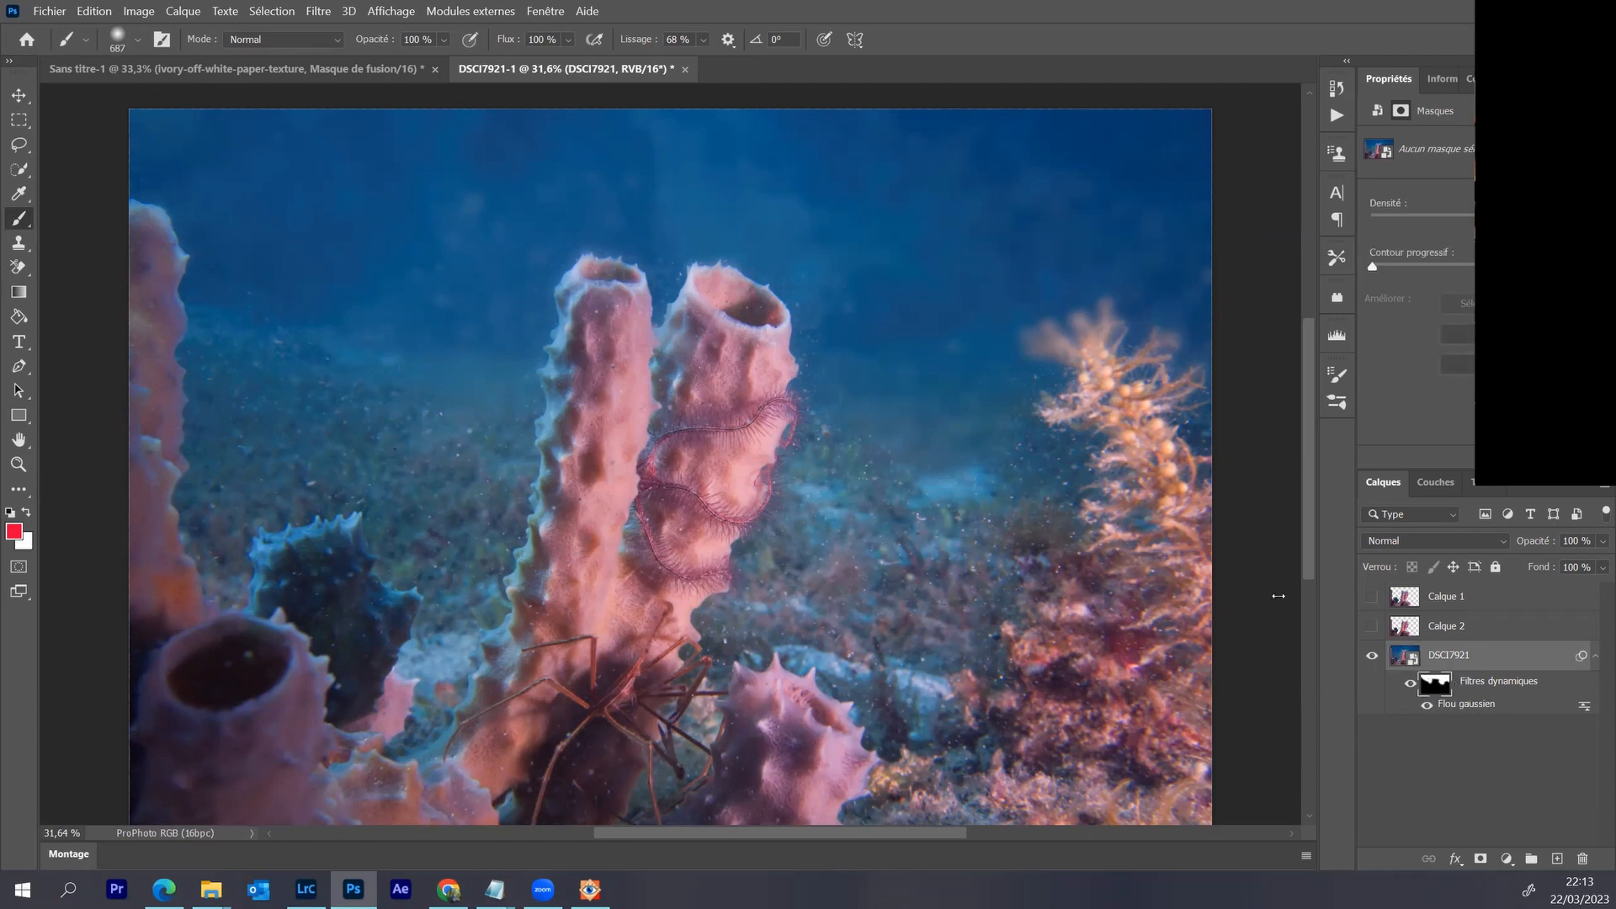